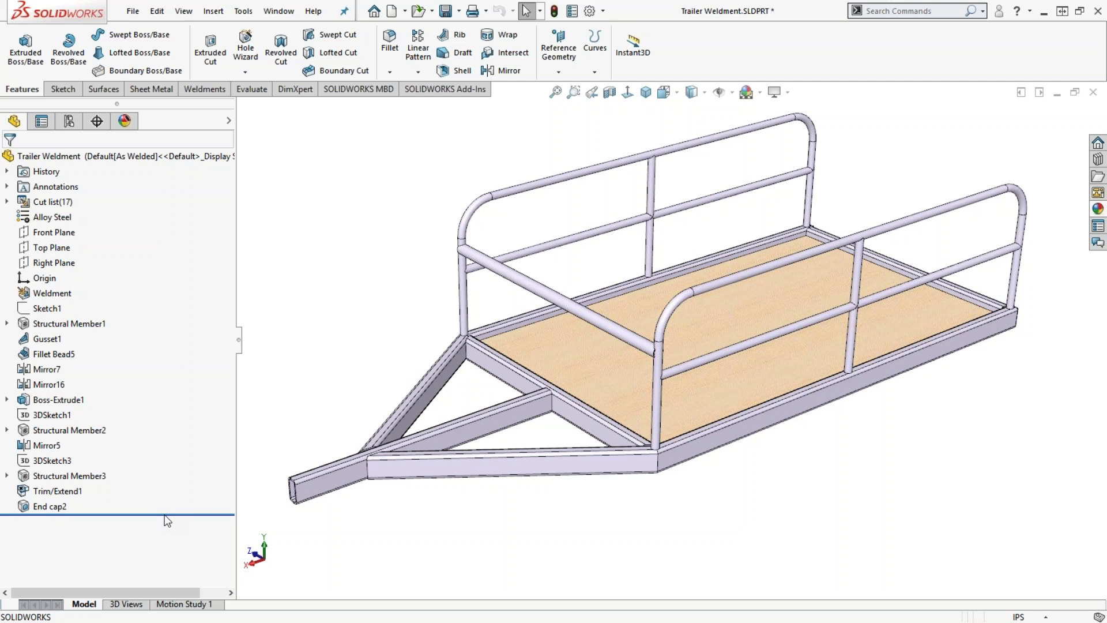
Step: Roll the feature history back to just after Sketch1 and show that sketch
left_click_drag(168, 520, 143, 320)
left_click(53, 291)
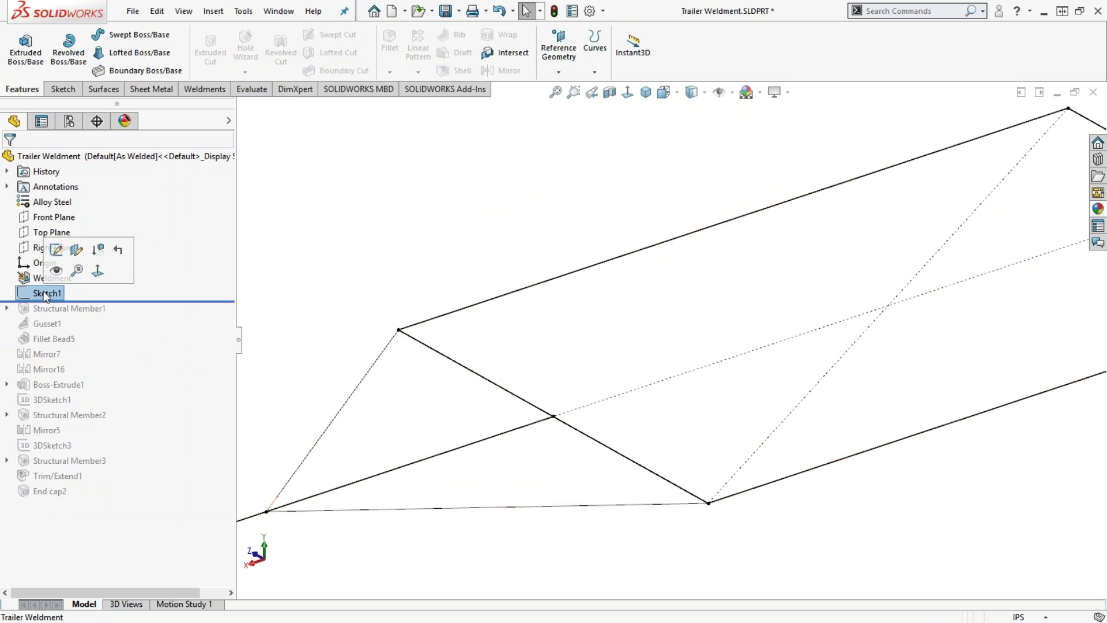
left_click(56, 271)
key("f")
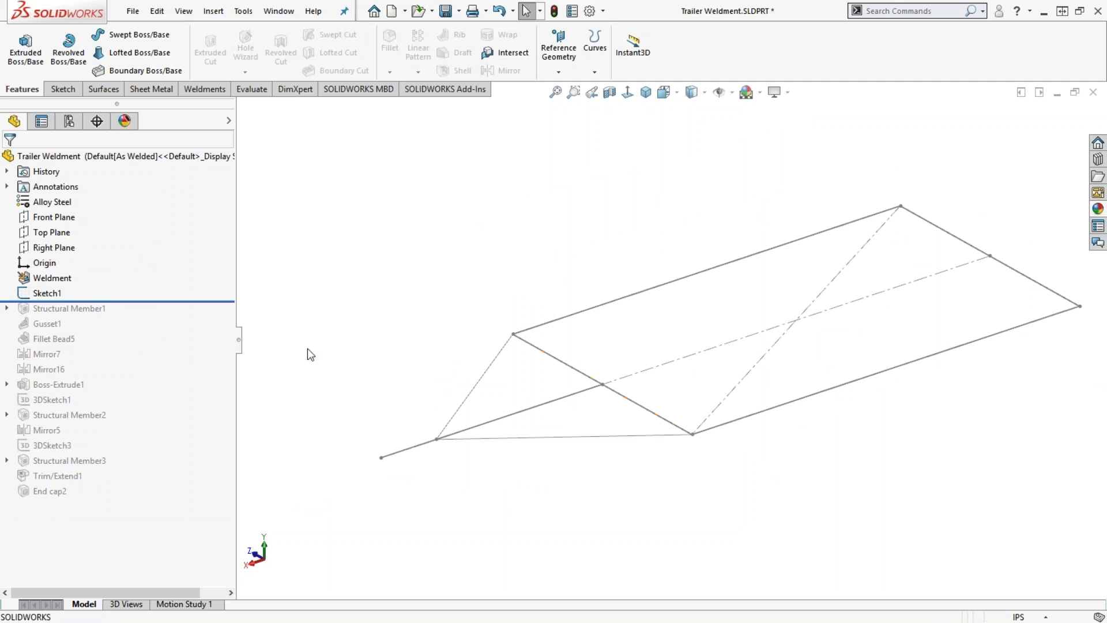
Step: Roll the history forward in stages through Structural Member1, Gusset1 and Mirror16 to the end of the tree
left_click_drag(182, 301, 175, 323)
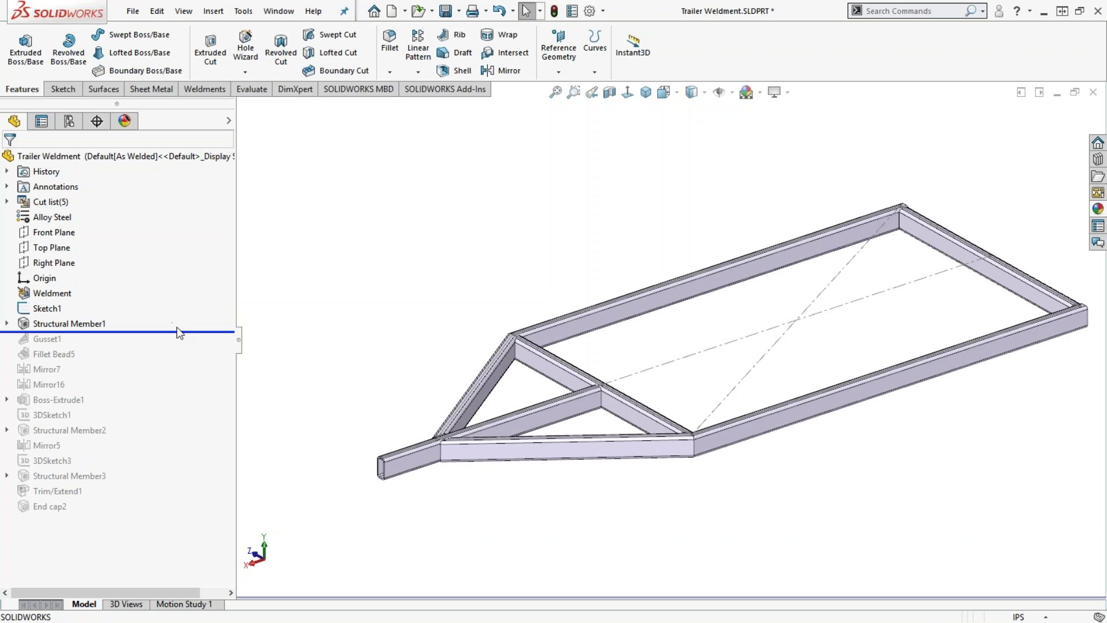
left_click_drag(182, 331, 181, 346)
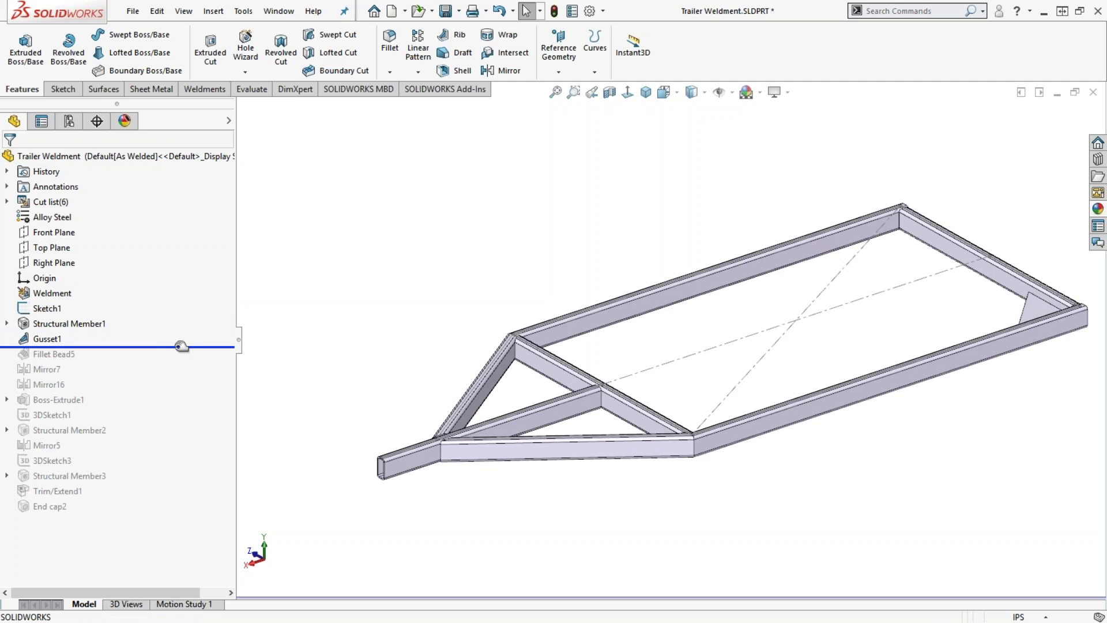
left_click_drag(180, 344, 183, 395)
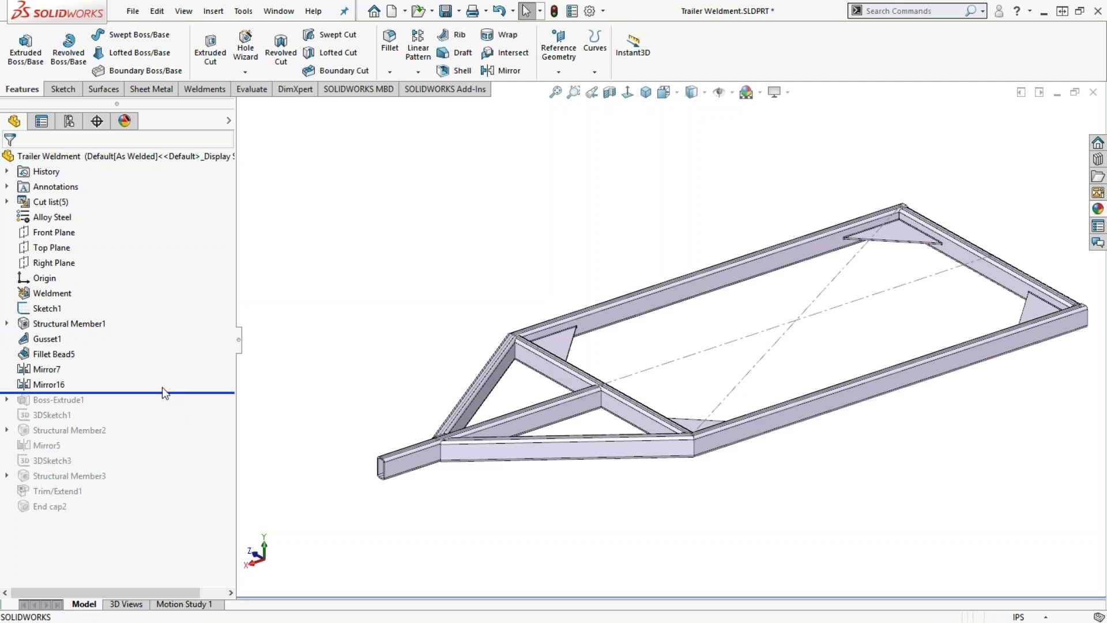
left_click_drag(167, 392, 169, 512)
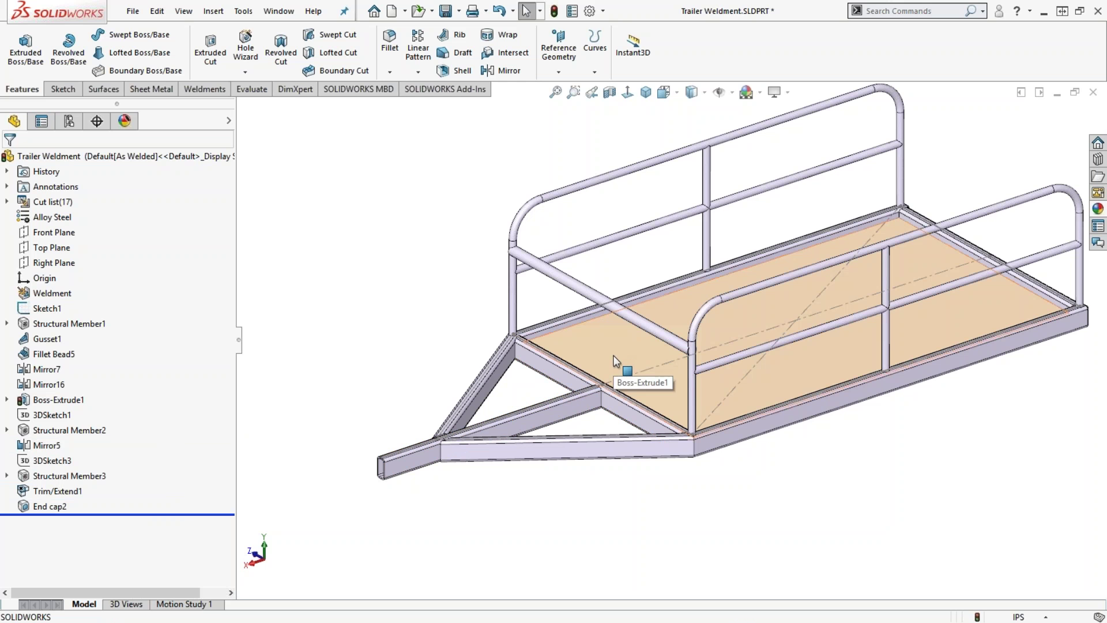
Step: Hide Sketch1 in the completed trailer model
left_click(41, 304)
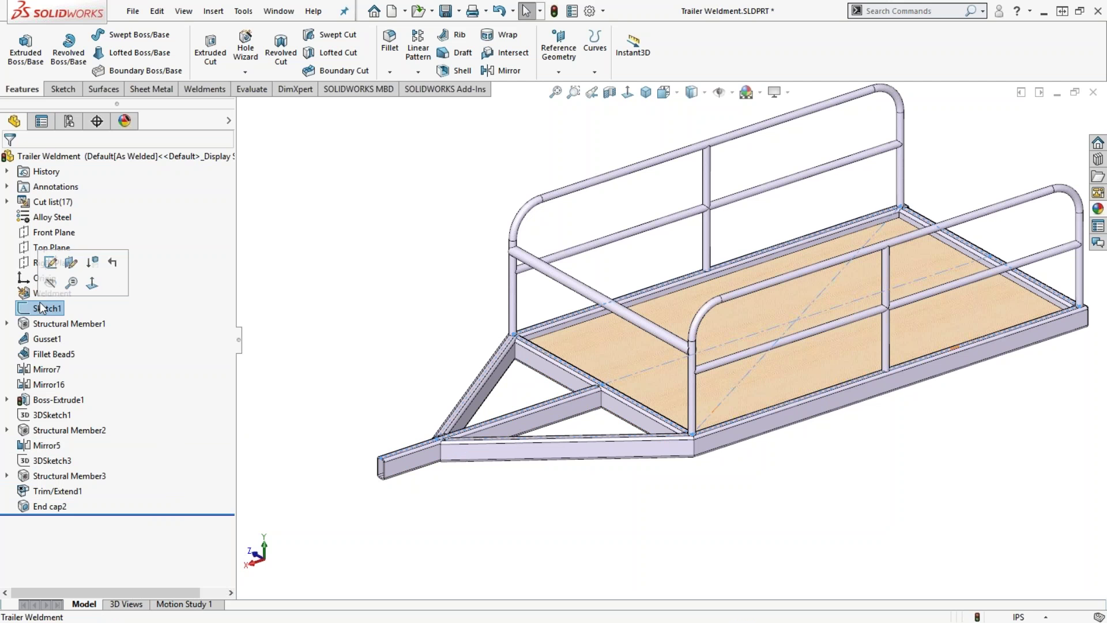
left_click(53, 284)
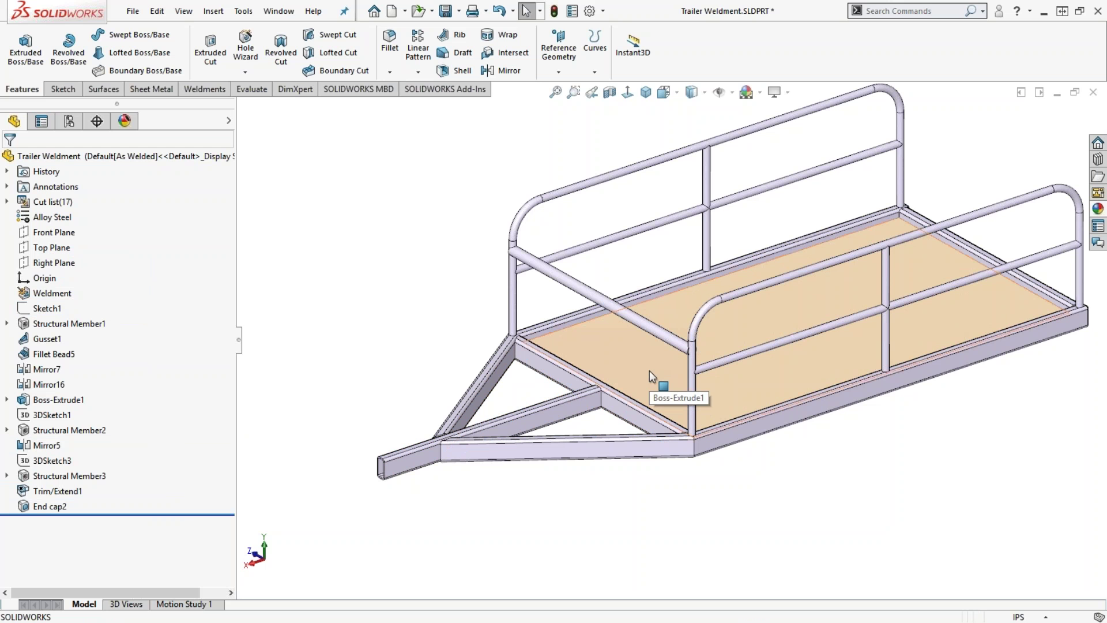
Step: Temporarily hide the wooden floor board to view the corner gussets in the frame, and show the board again
key("Tab")
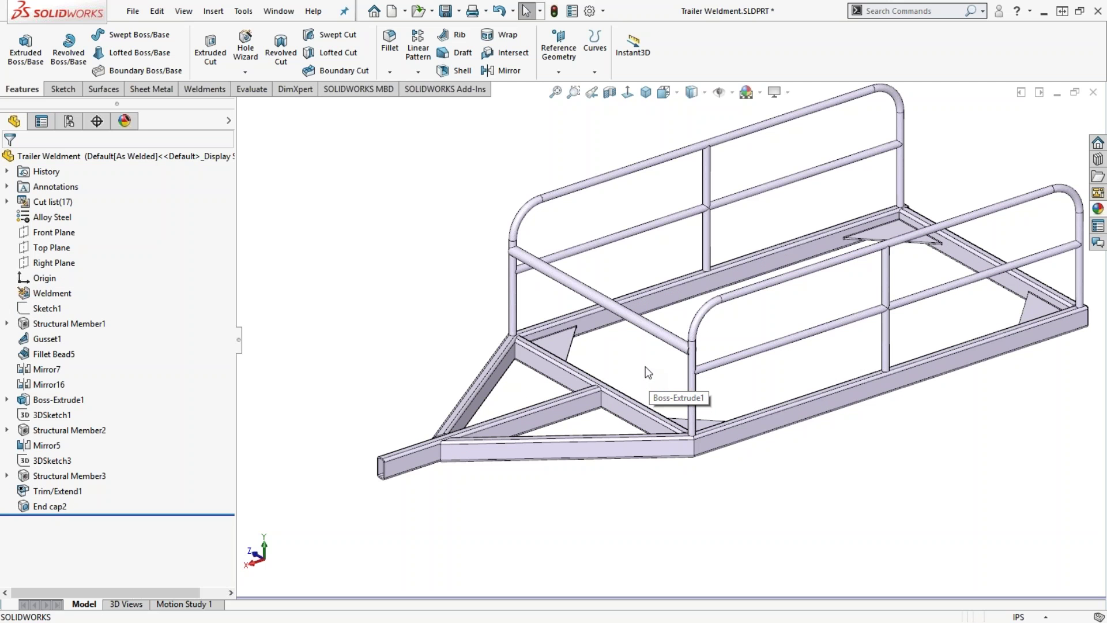
scroll(811, 320, "up", 1)
mouse_move(812, 321)
middle_mouse_down()
mouse_move(840, 310)
mouse_move(840, 341)
mouse_move(828, 318)
middle_mouse_up()
scroll(828, 318, "down", 1)
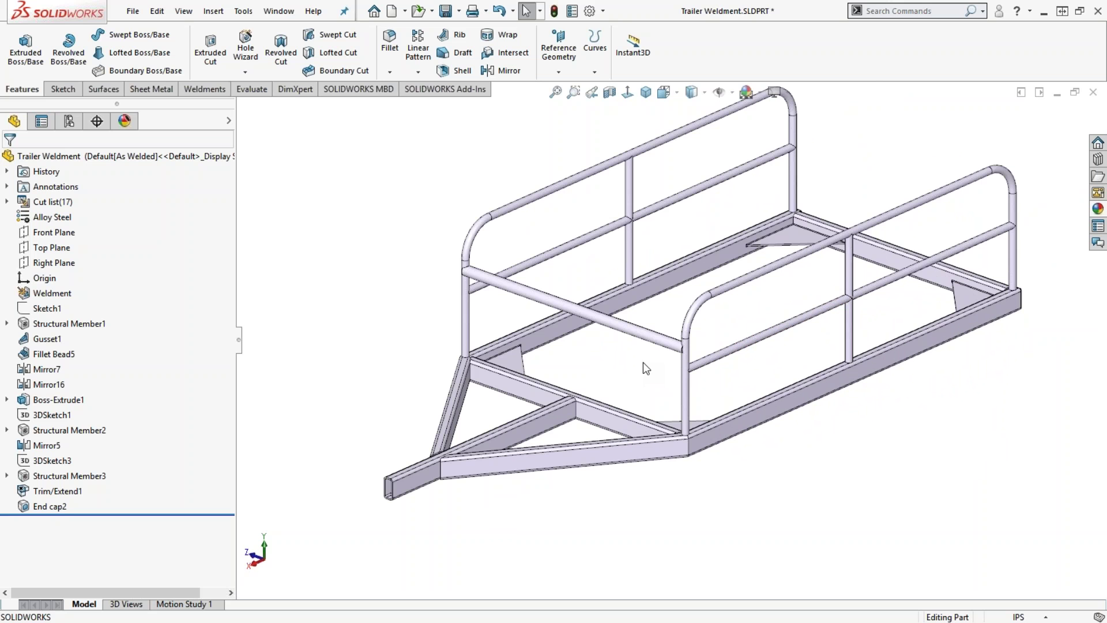
key("ctrl+Tab")
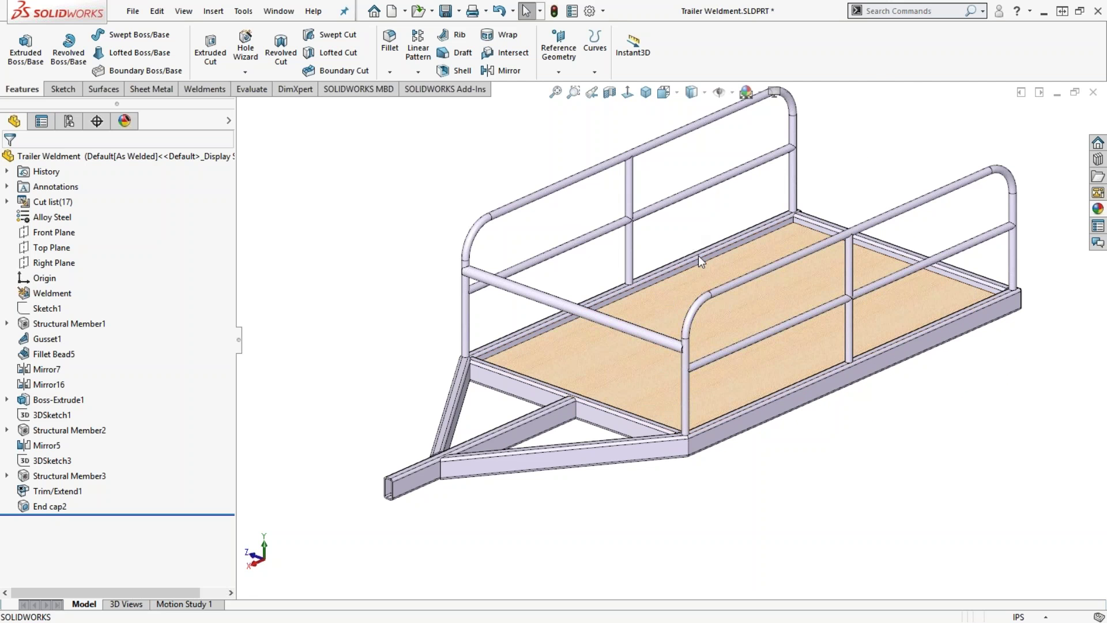
Step: Examine the front crossbar pipe and how its end is trimmed against the railing's vertical post
scroll(706, 245, "up", 2)
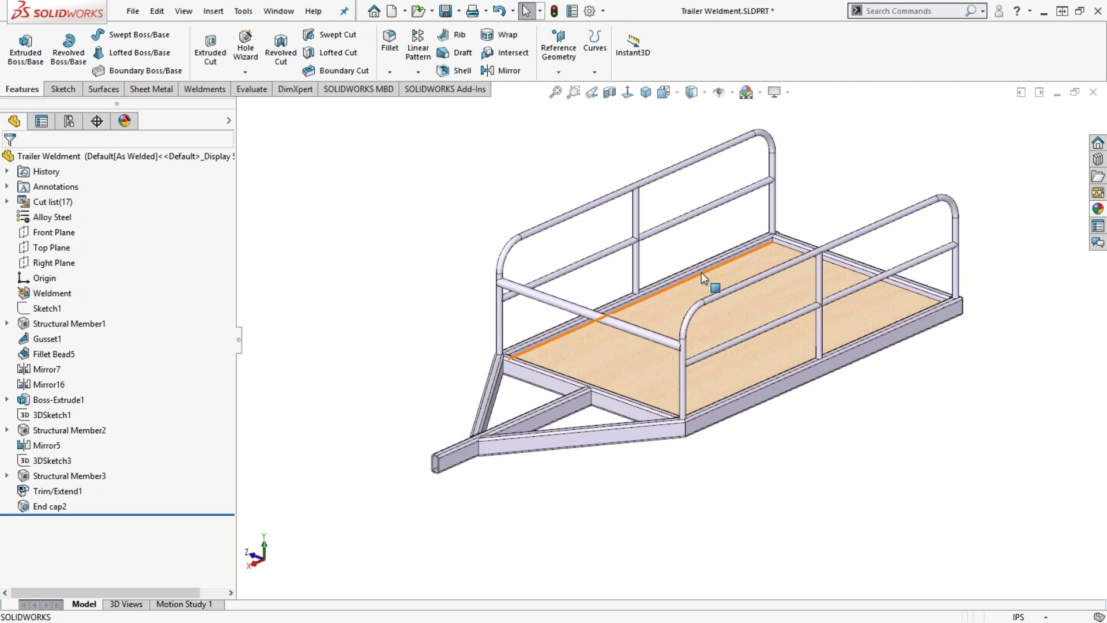
scroll(697, 341, "down", 3)
scroll(673, 354, "down", 6)
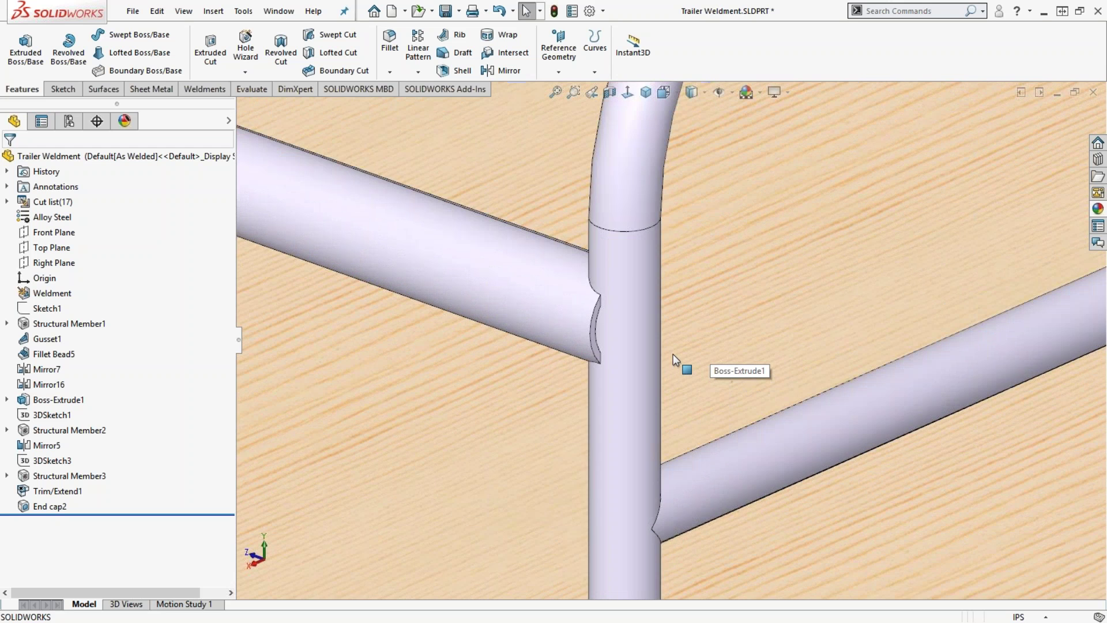
scroll(673, 354, "up", 2)
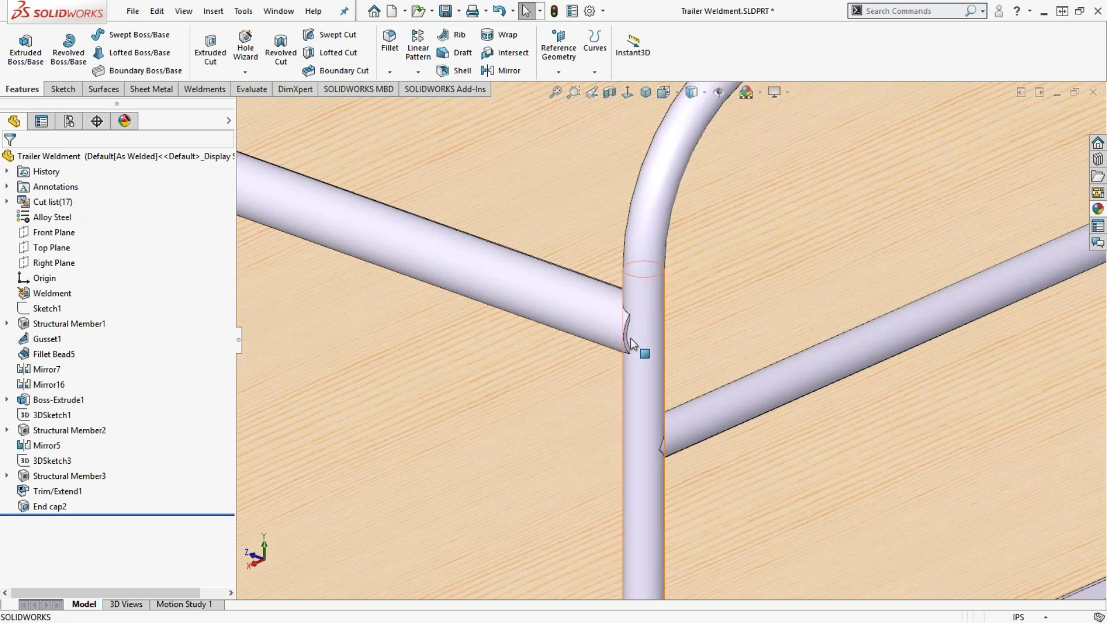
scroll(631, 340, "down", 5)
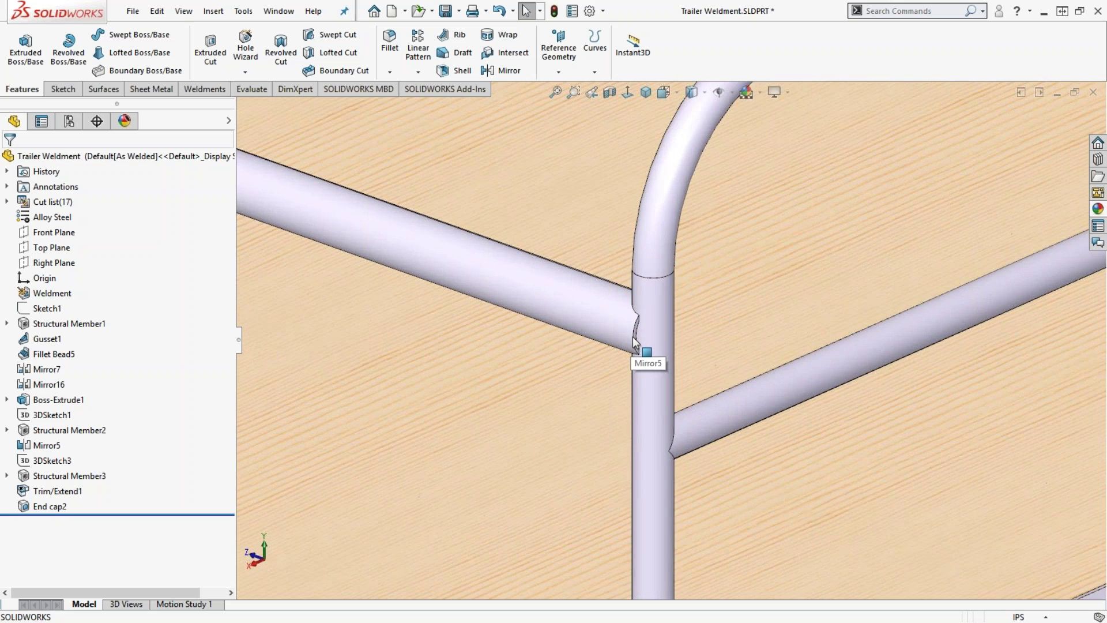
scroll(641, 340, "up", 4)
middle_click_drag(641, 337, 586, 275)
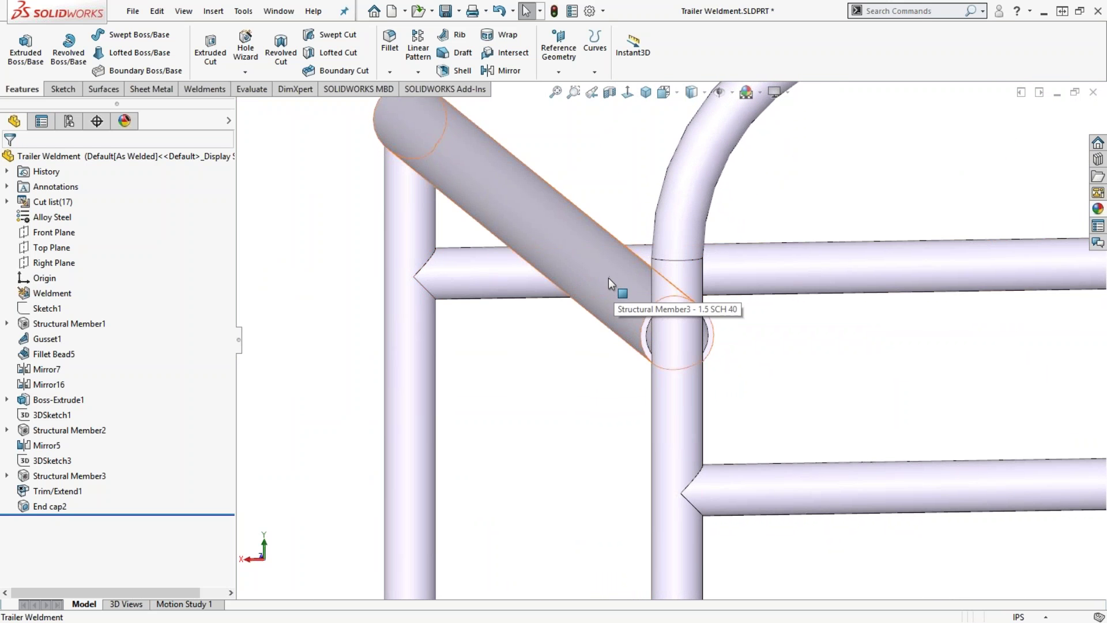
scroll(608, 278, "up", 3)
middle_click_drag(611, 284, 631, 310)
scroll(631, 310, "up", 2)
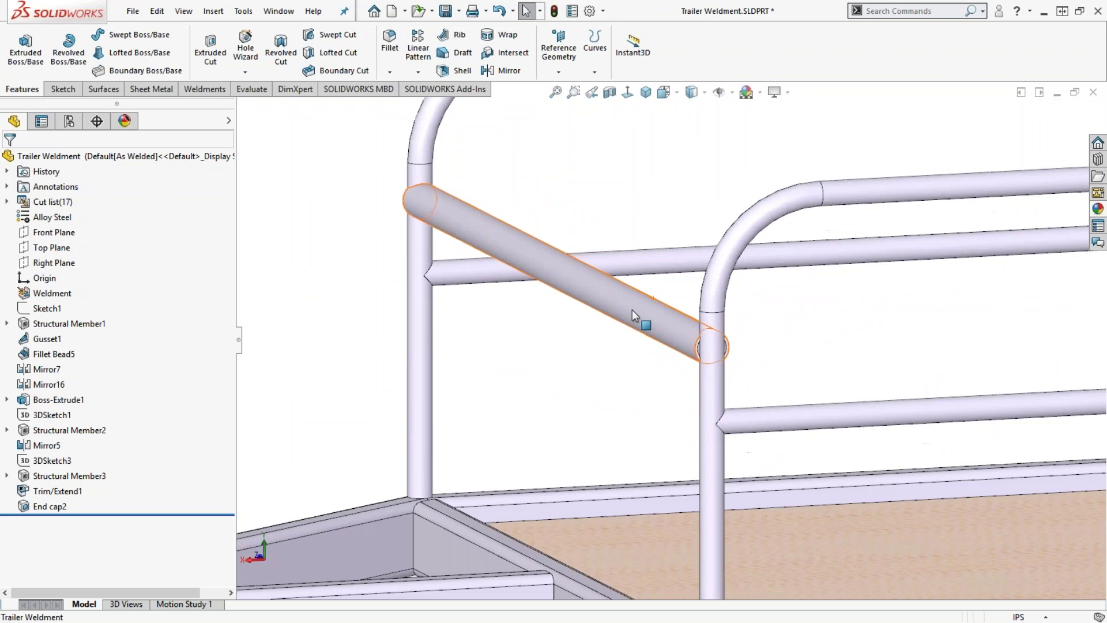
scroll(619, 304, "down", 1)
scroll(619, 304, "up", 1)
scroll(613, 302, "up", 2)
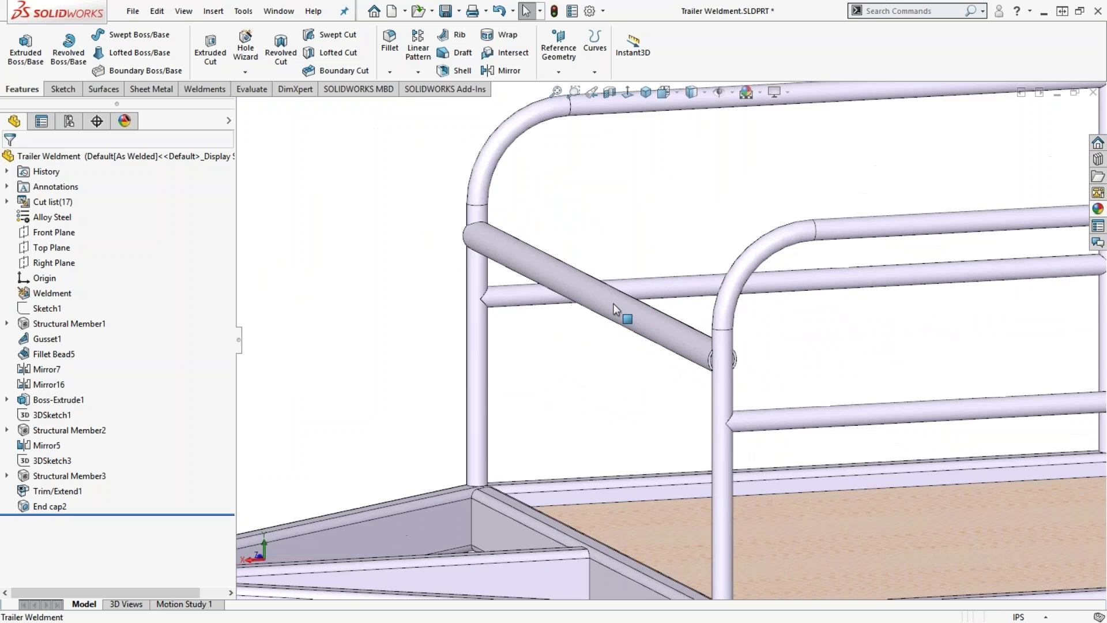
scroll(609, 309, "down", 1)
scroll(618, 327, "up", 2)
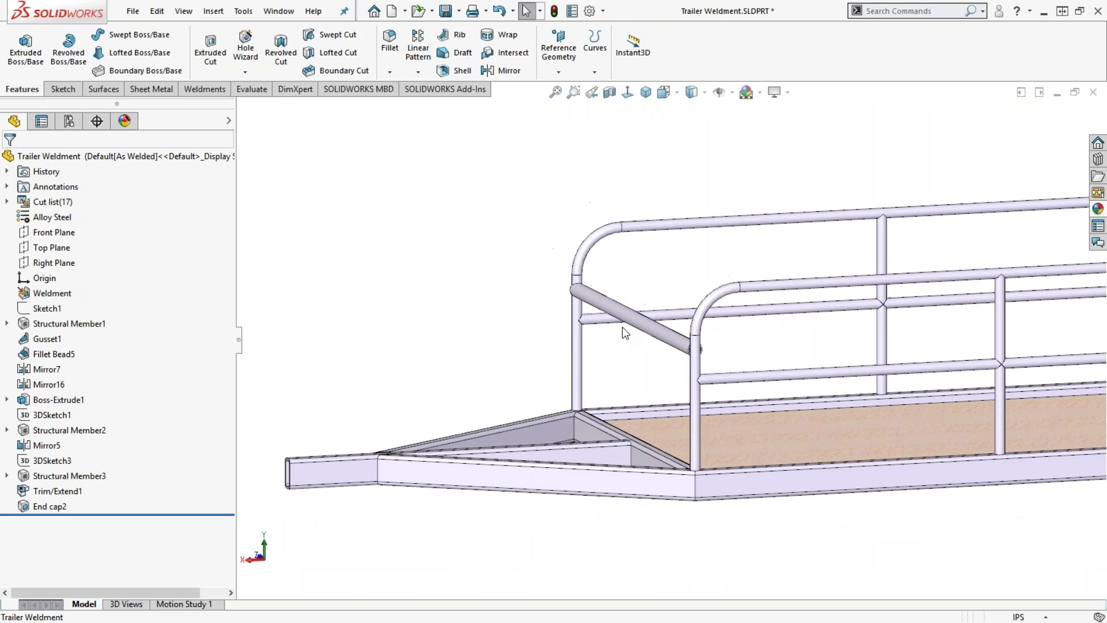
scroll(666, 347, "down", 1)
scroll(666, 347, "down", 3)
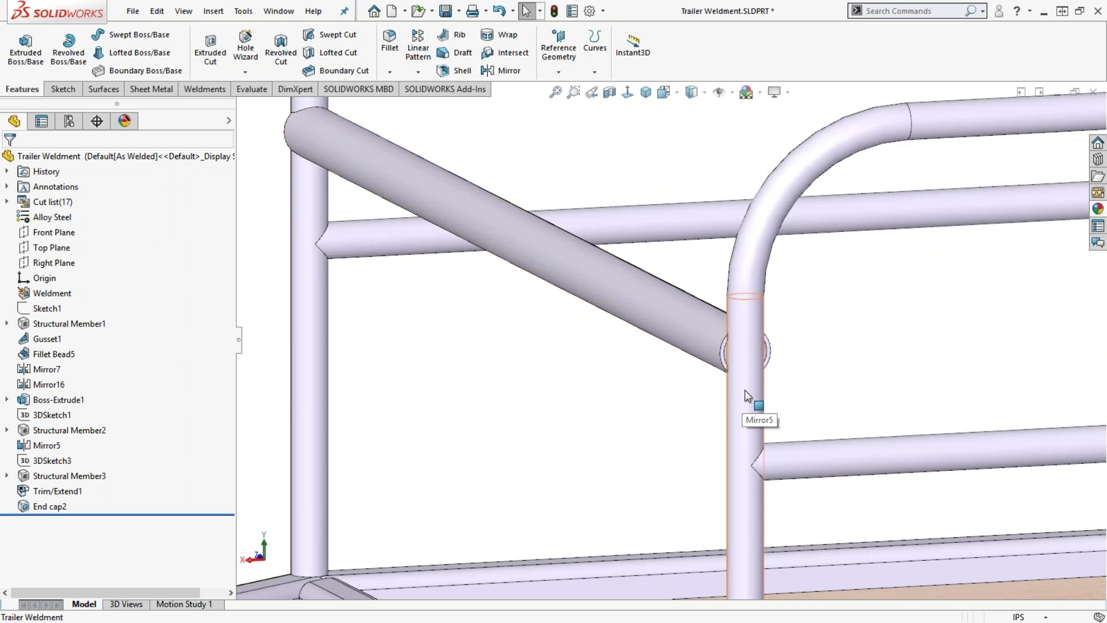
scroll(749, 389, "up", 5)
middle_click_drag(704, 381, 669, 351)
scroll(670, 352, "down", 4)
scroll(676, 338, "down", 3)
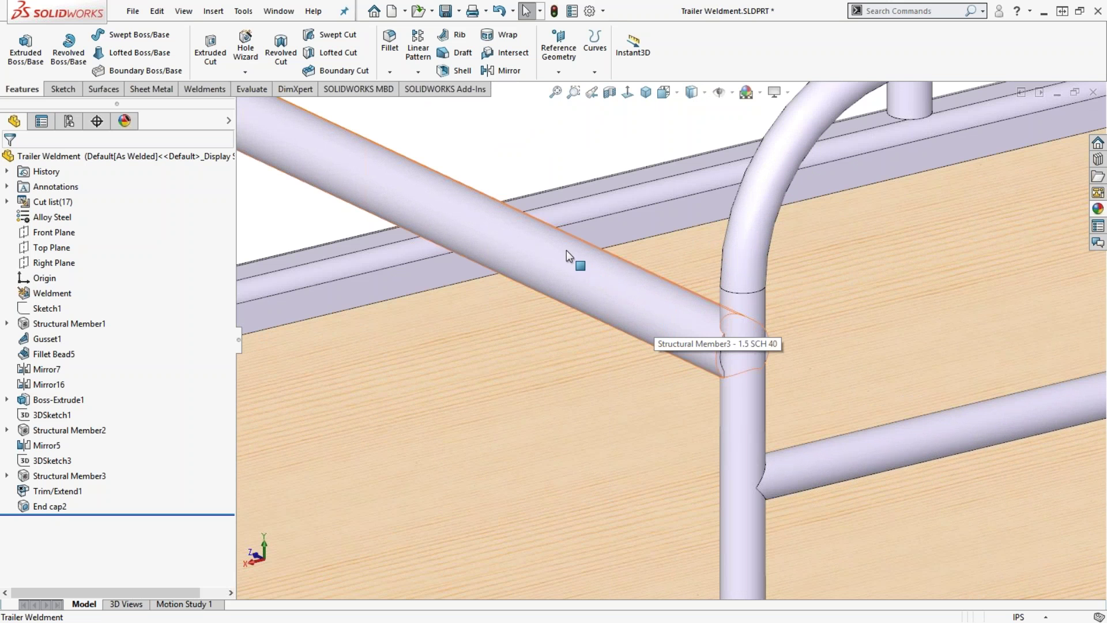
scroll(607, 275, "up", 5)
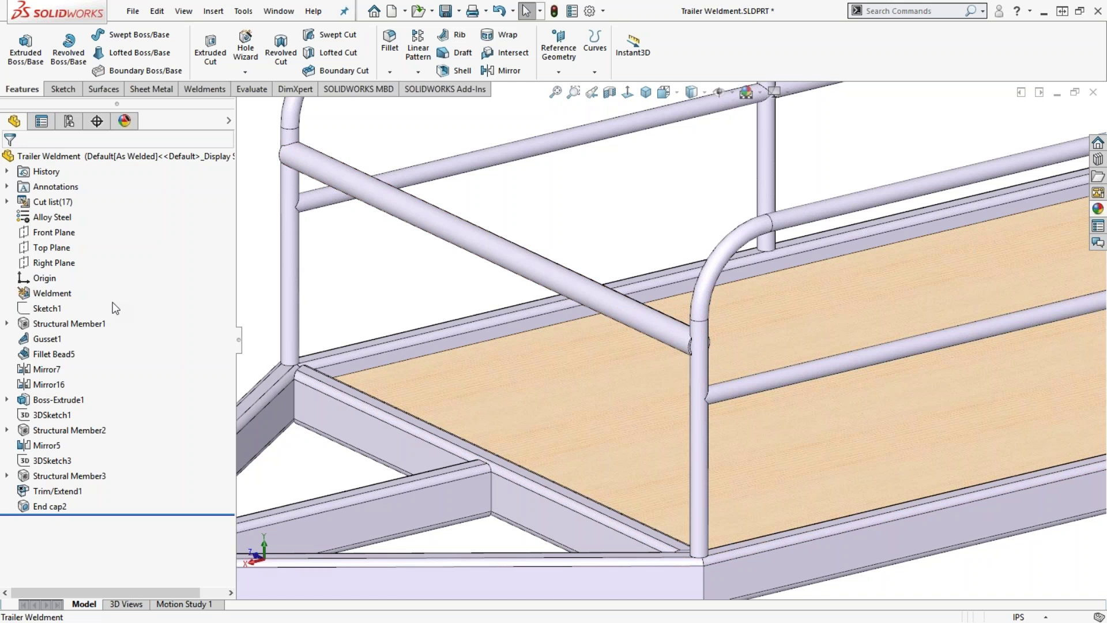
Step: Open Structural Member3 for editing and choose the ansi inch standard and the pipe type for its profile
right_click(58, 476)
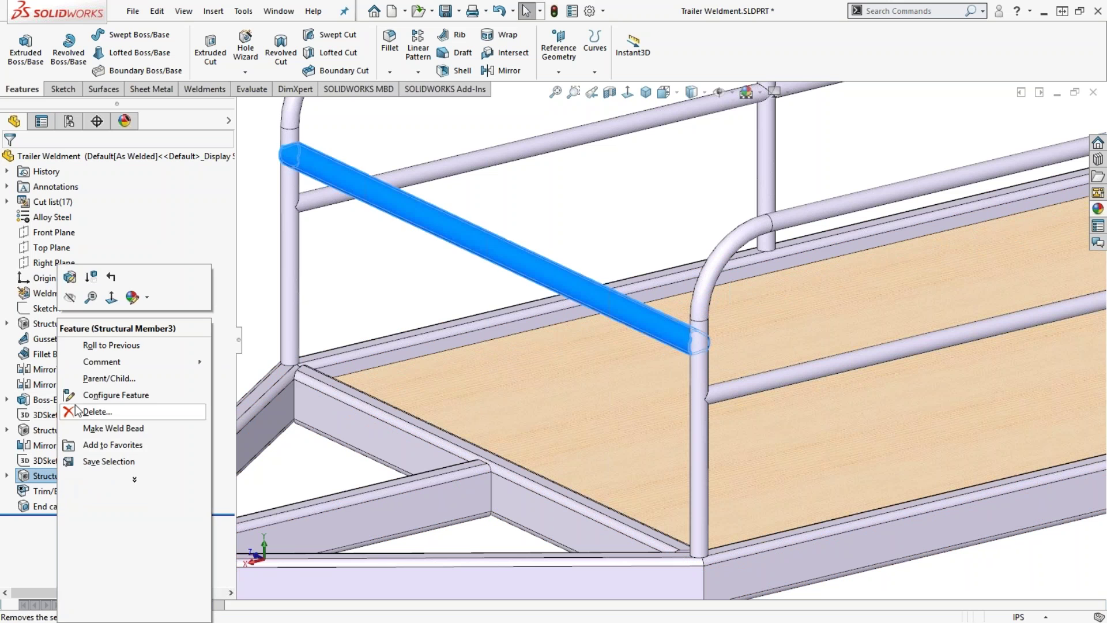
left_click(72, 281)
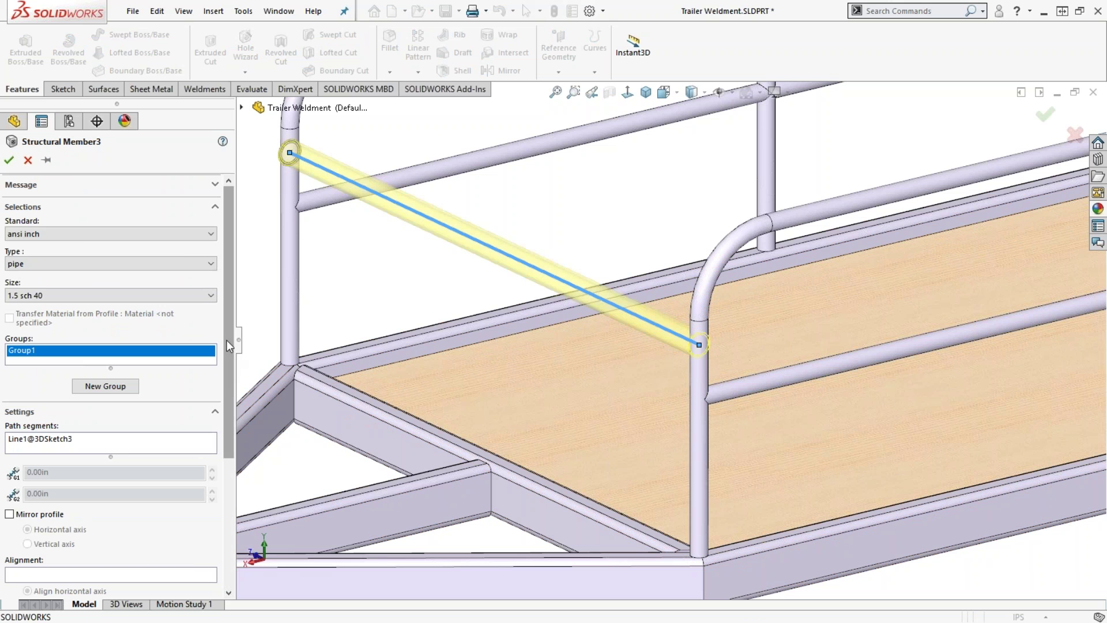
left_click(85, 233)
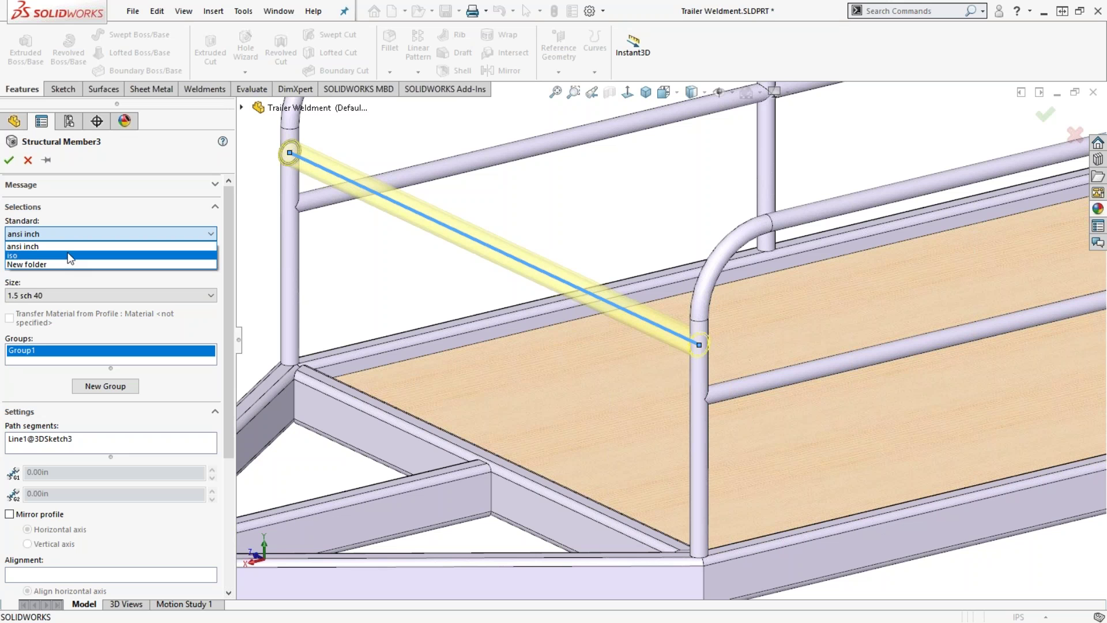
left_click(69, 250)
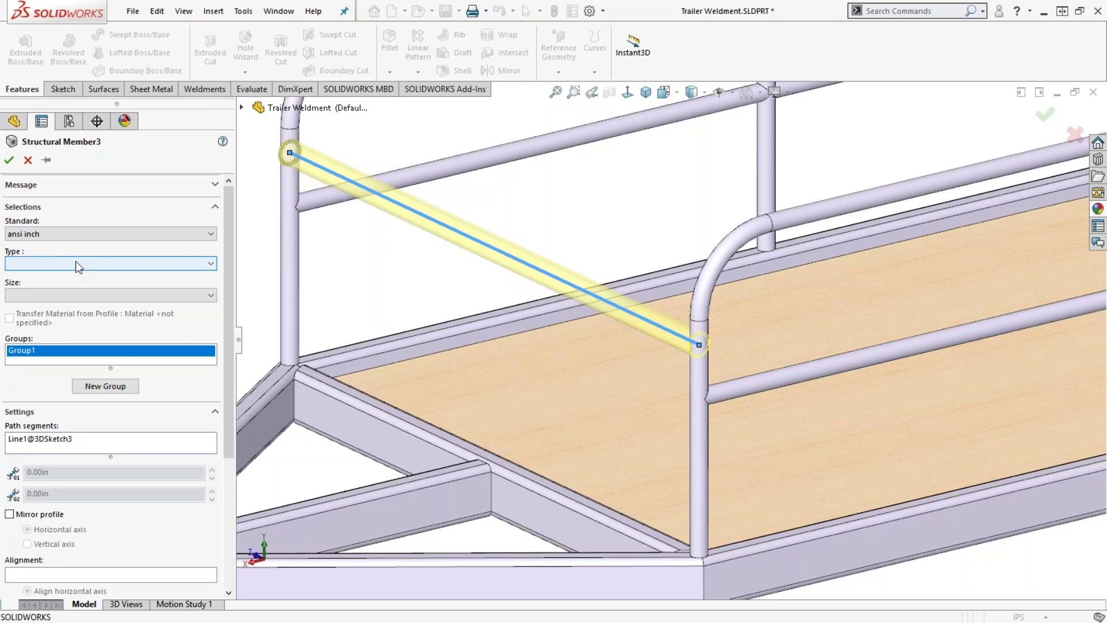
left_click(77, 264)
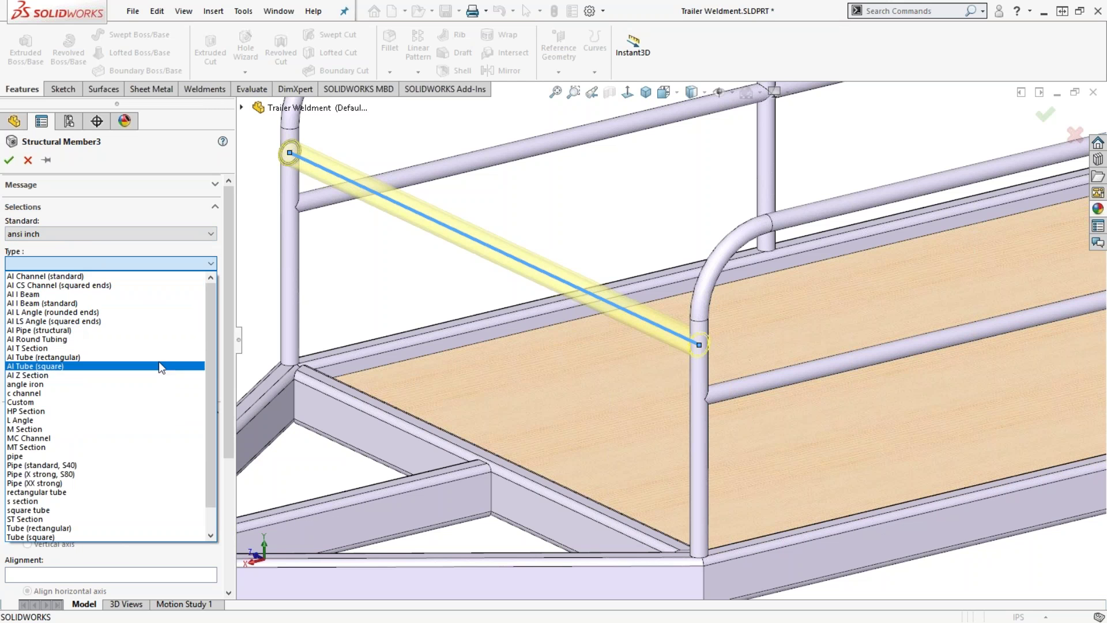
left_click_drag(209, 349, 215, 420)
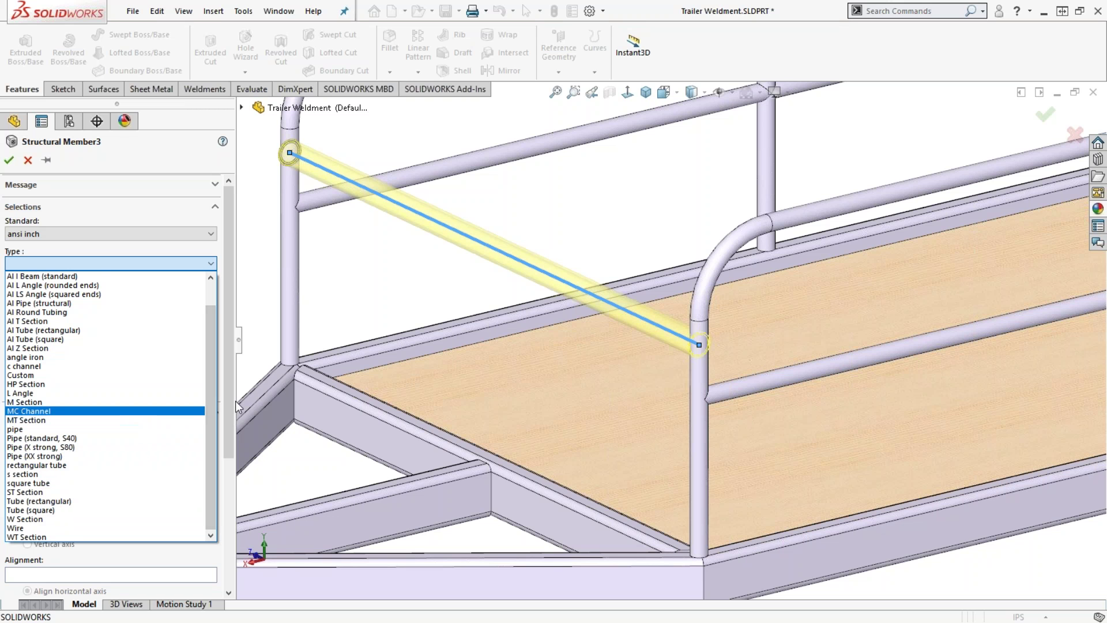
left_click_drag(212, 387, 181, 415)
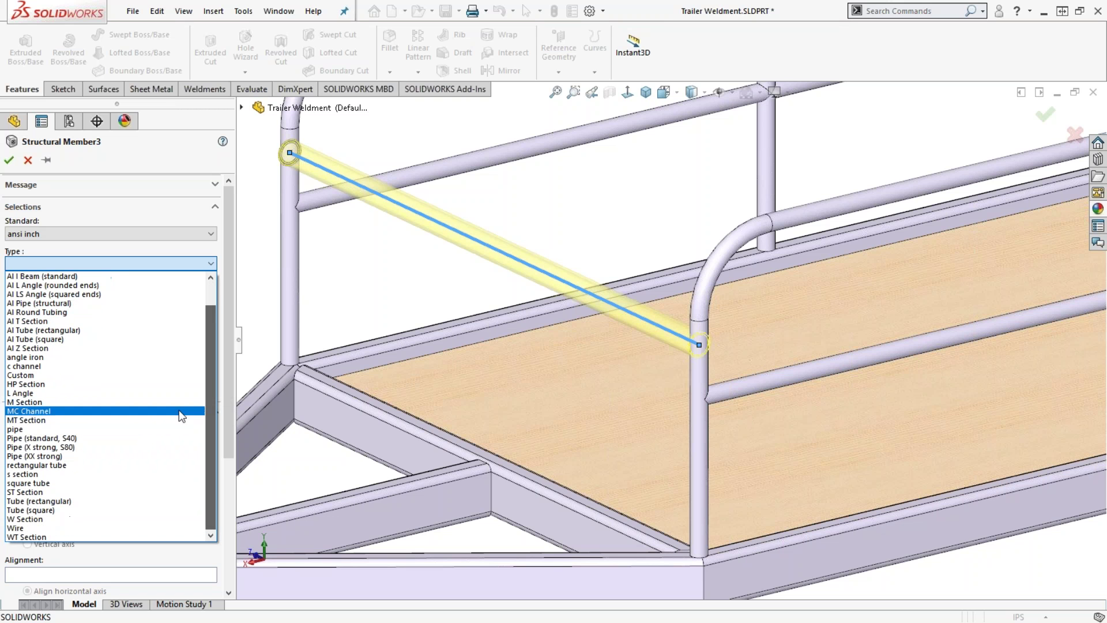
left_click(41, 430)
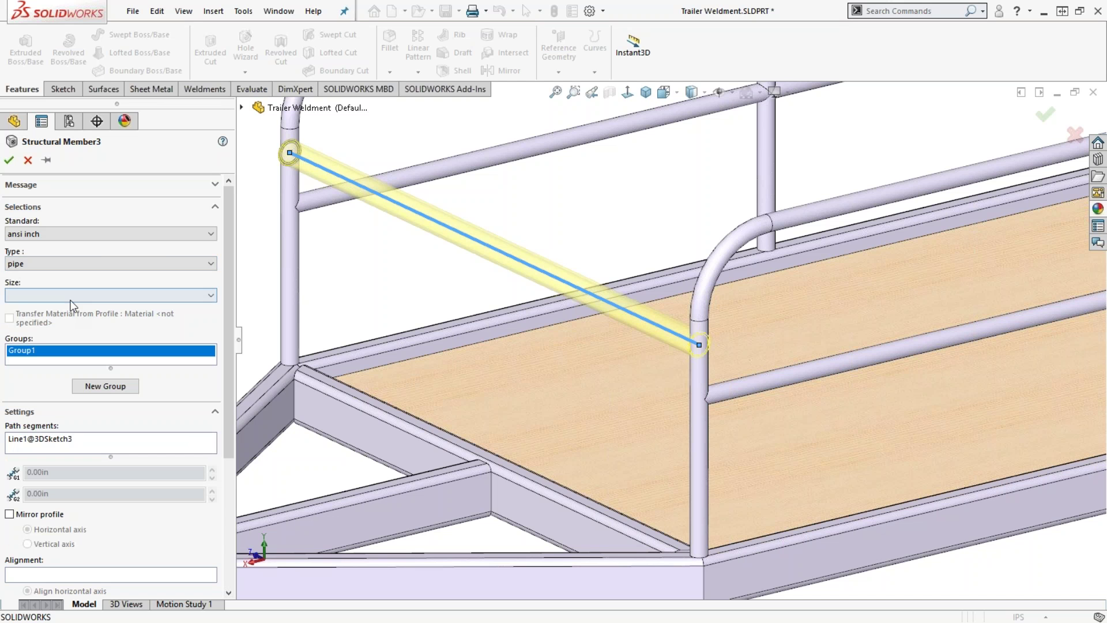
Step: Choose the 1.5 sch 40 size for the crossbar pipe and discard the structural member edit
left_click(70, 295)
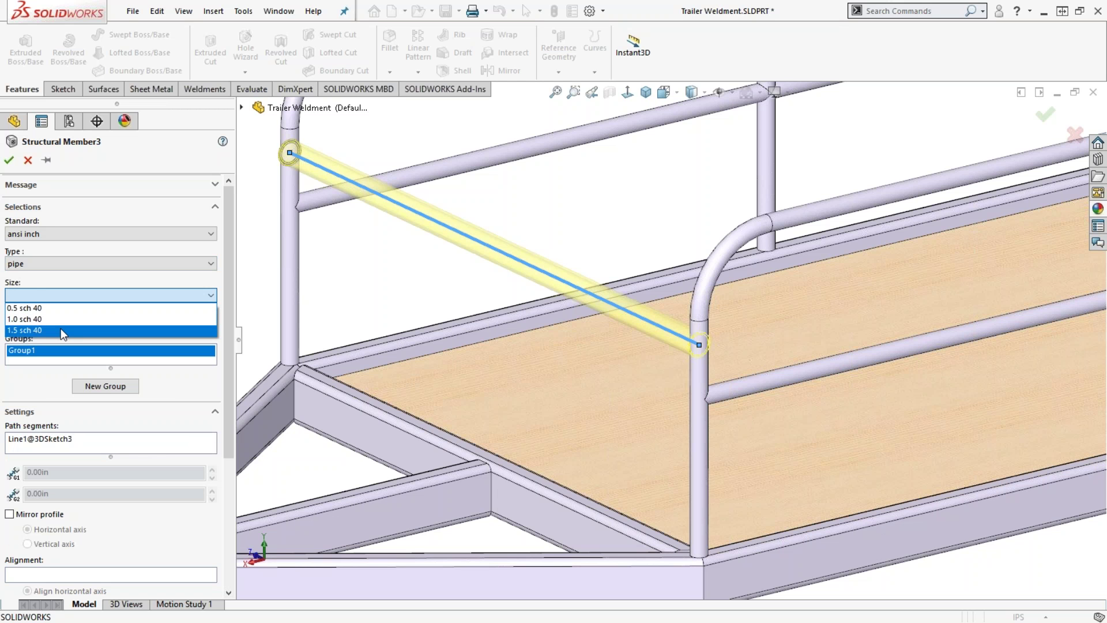
left_click(61, 328)
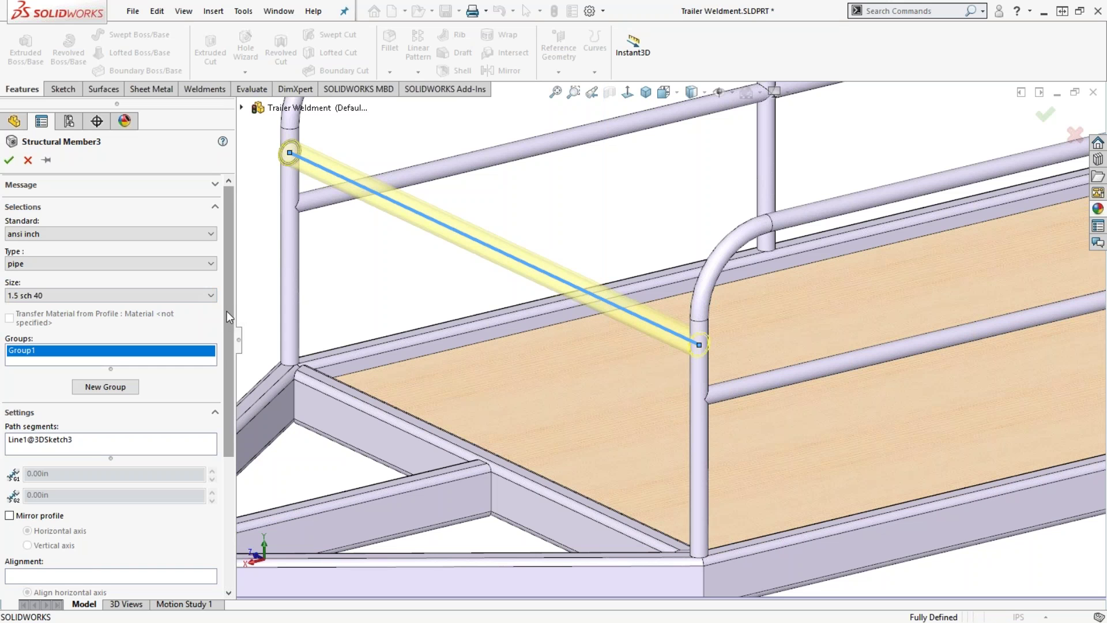
left_click_drag(227, 312, 223, 288)
mouse_move(228, 329)
left_mouse_down()
mouse_move(224, 468)
mouse_move(224, 312)
left_mouse_up()
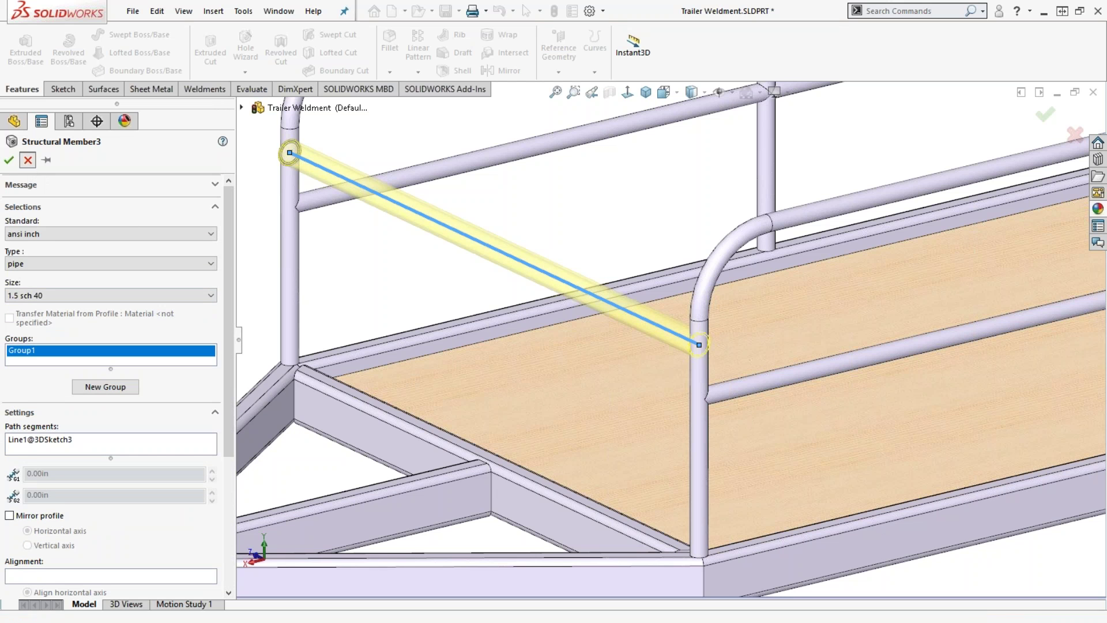
left_click(27, 161)
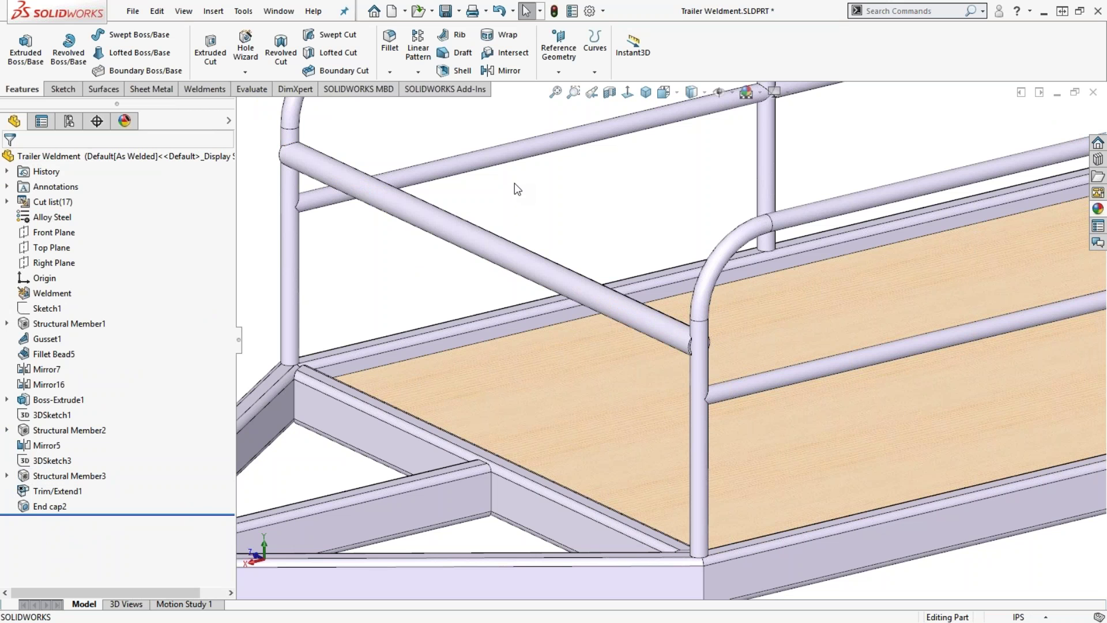
Step: Create a new part document and start a sketch on the Front Plane
left_click(391, 10)
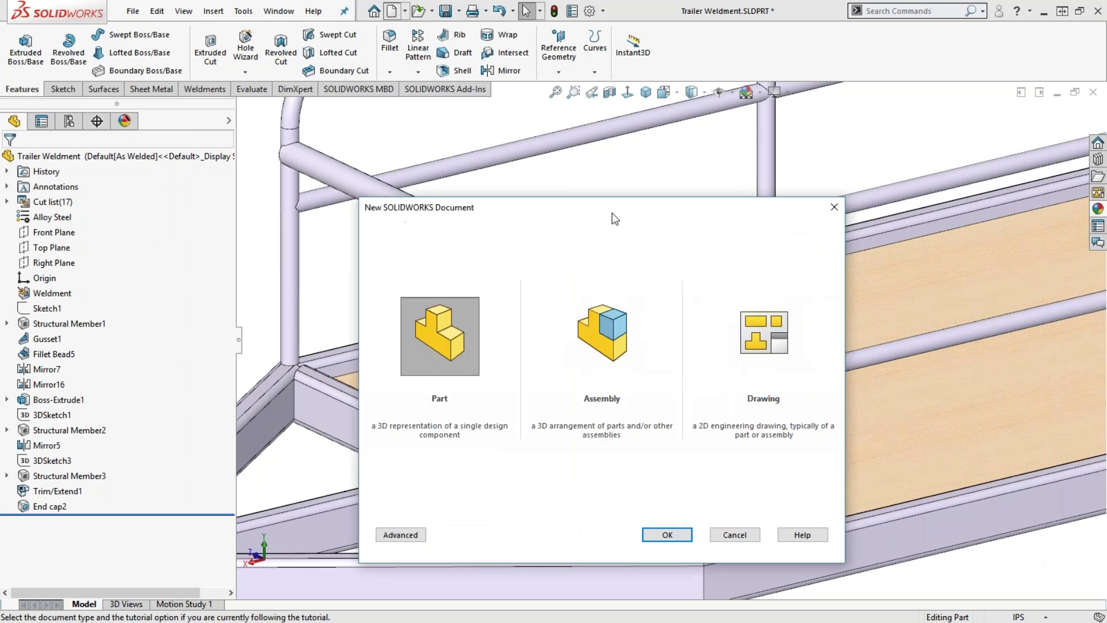
double_click(351, 285)
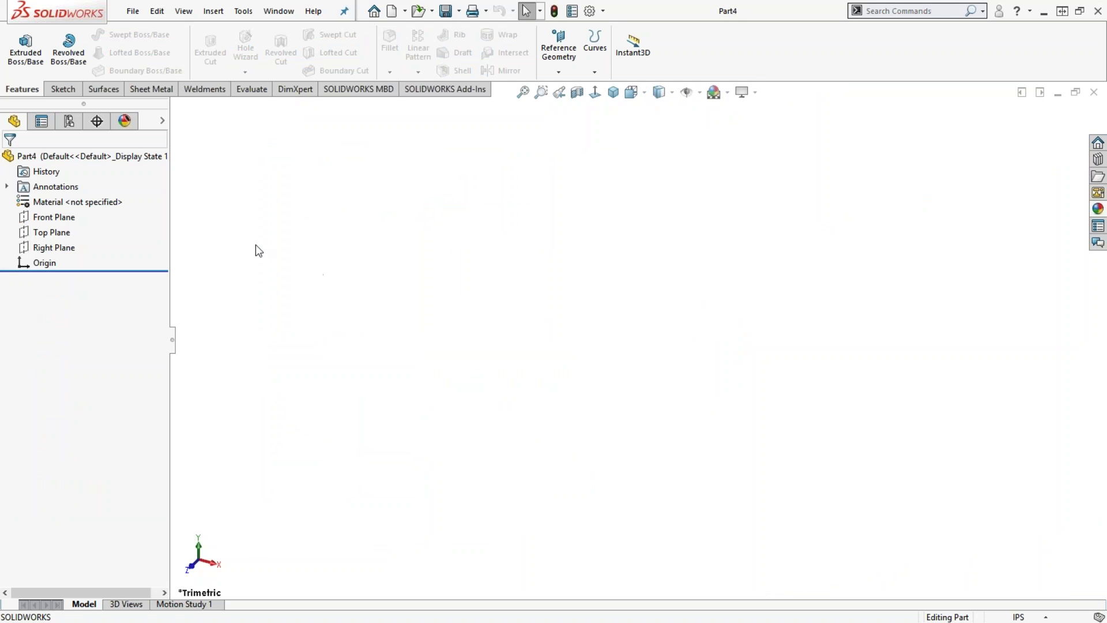
left_click(58, 219)
left_click(63, 199)
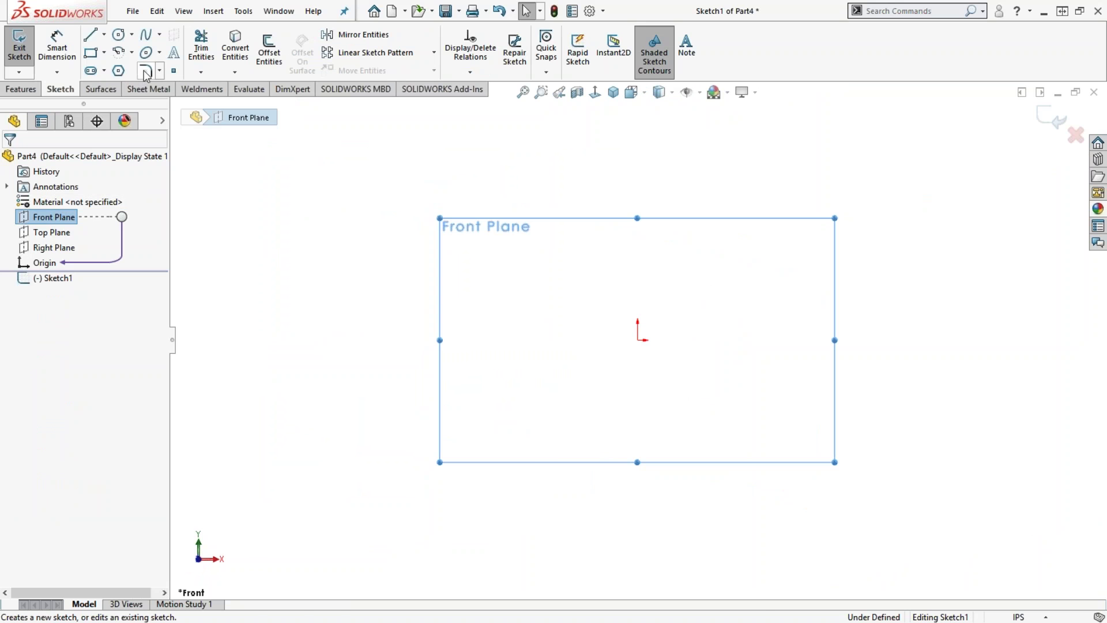
Step: Sketch an upright ellipse centred on the origin, about 5.34 in tall and 3.66 in wide
left_click(146, 53)
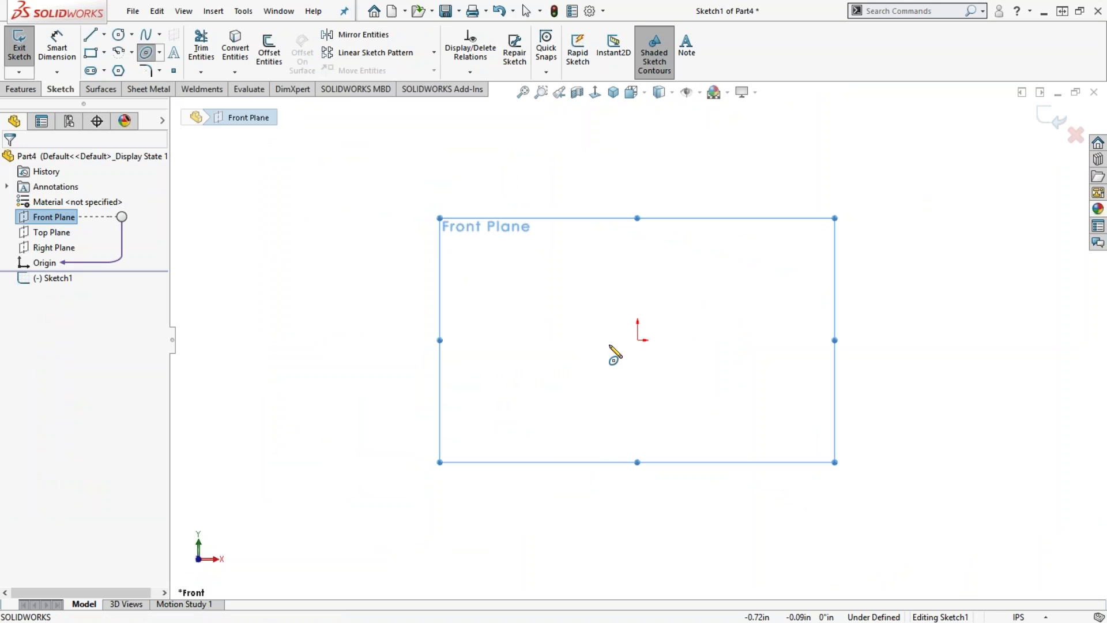
left_click(639, 341)
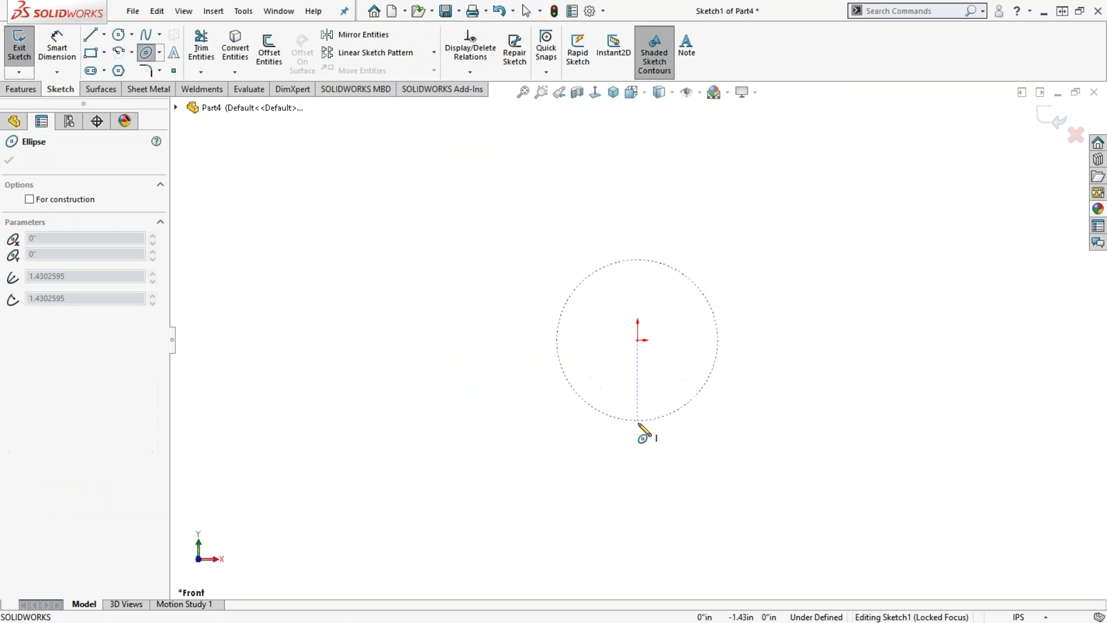
left_click(638, 490)
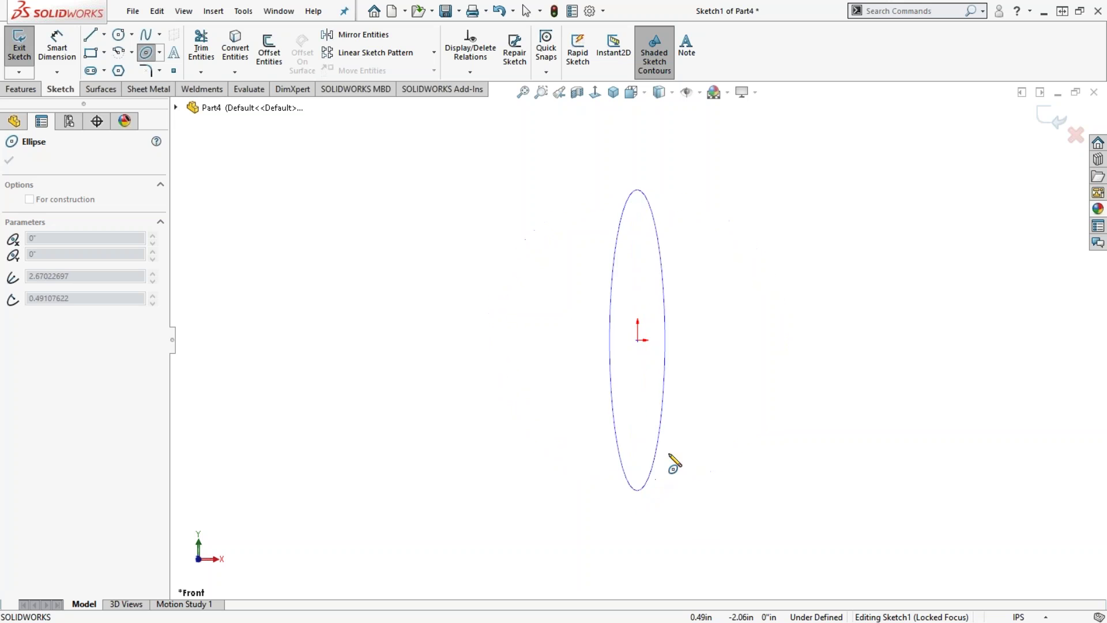
left_click(742, 443)
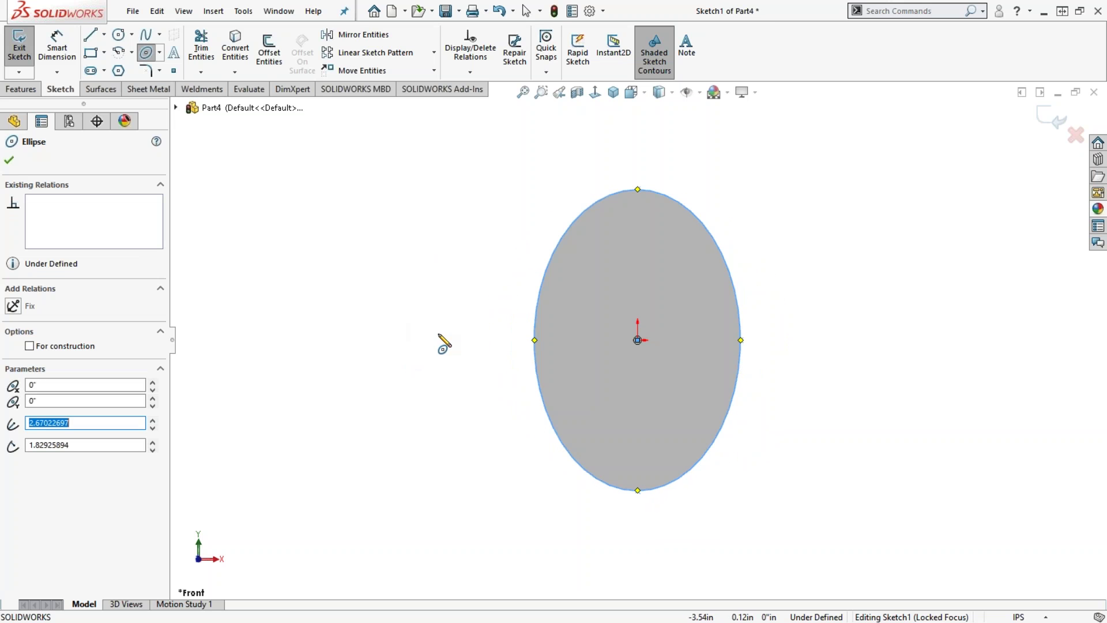
Step: Dimension the ellipse's height between its uppermost and lowermost points and set it to 2 in
right_click_drag(444, 333, 441, 208)
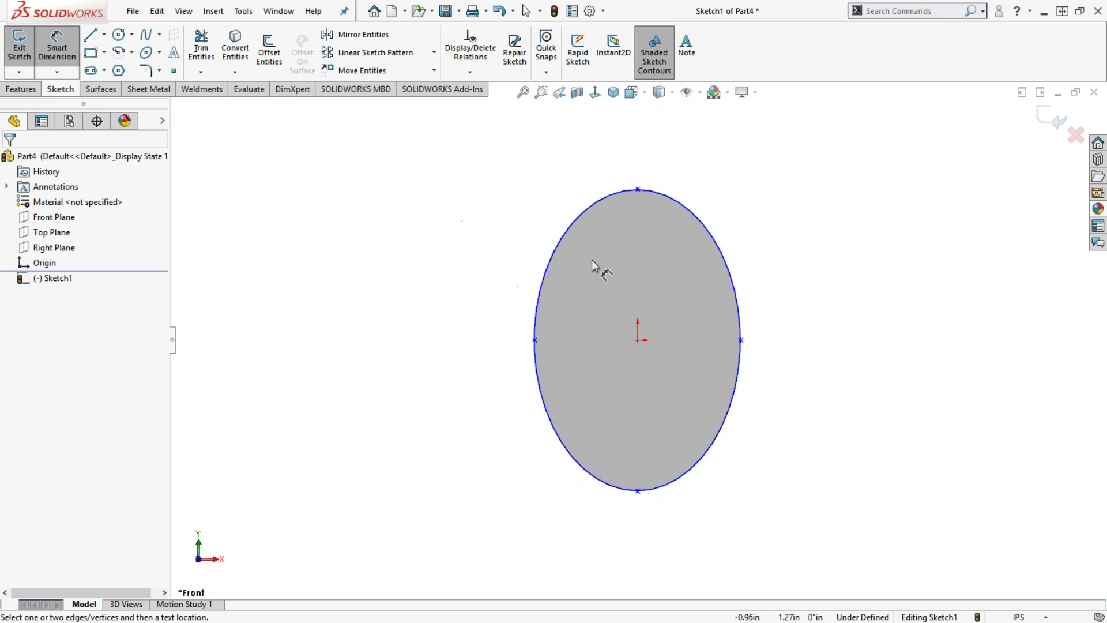
left_click(638, 190)
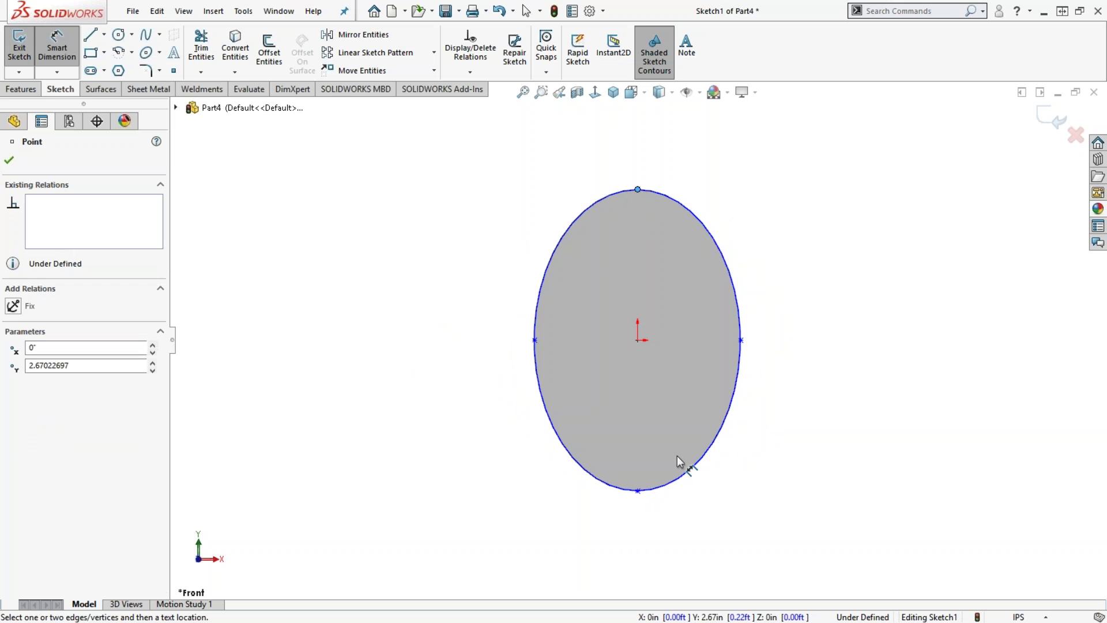
left_click(637, 490)
left_click(475, 356)
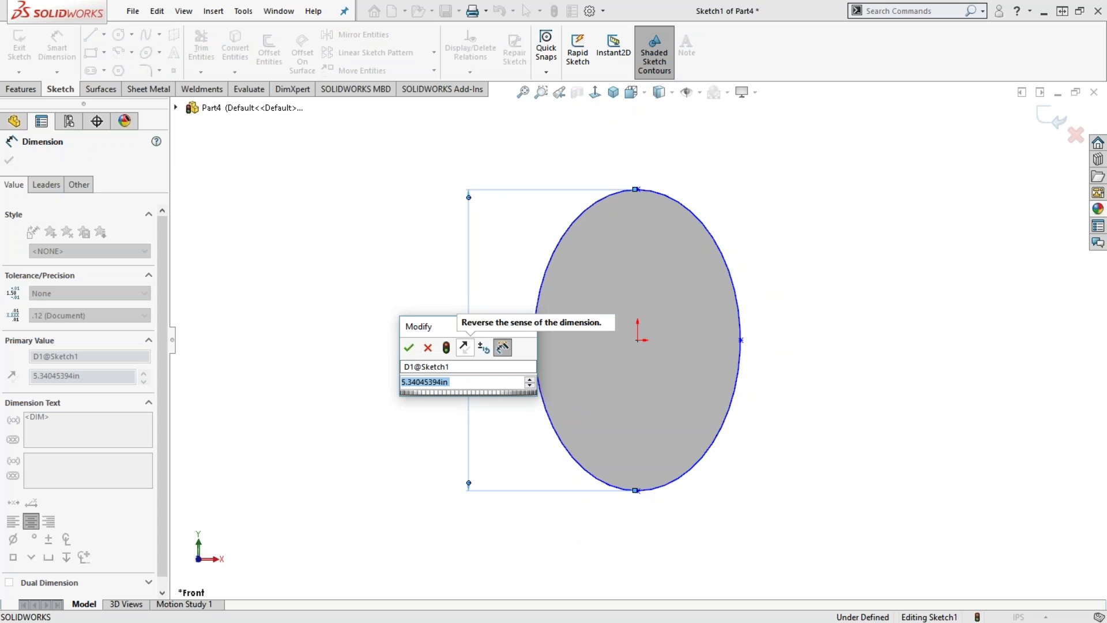
type("2.0")
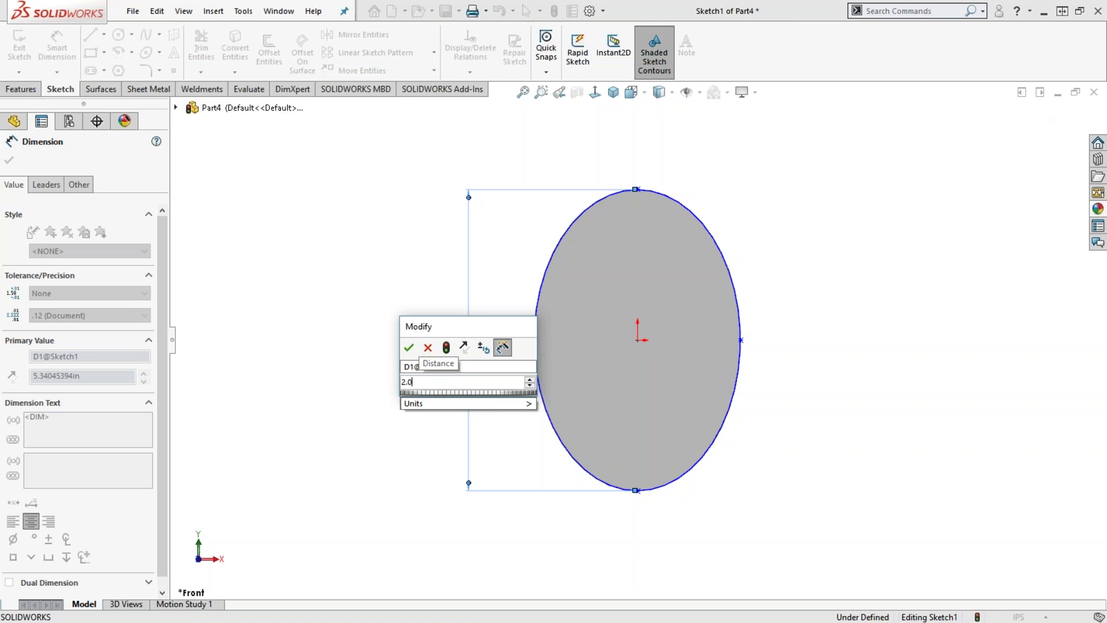
key("Return")
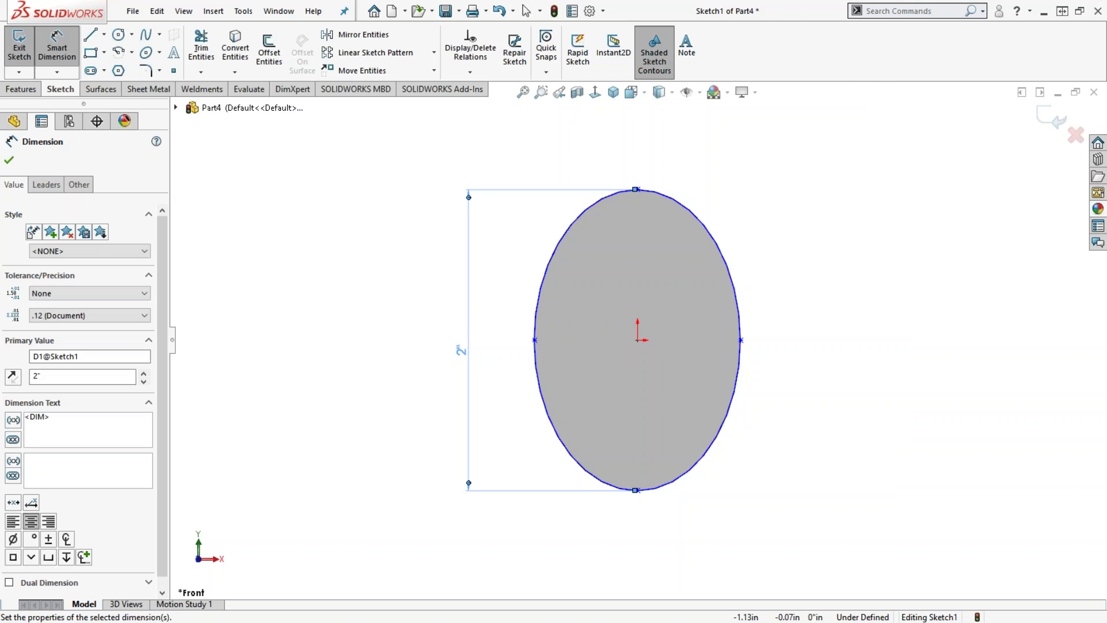
Step: Dimension the ellipse's width between its two side points and set it to 1.5 in
left_click(535, 340)
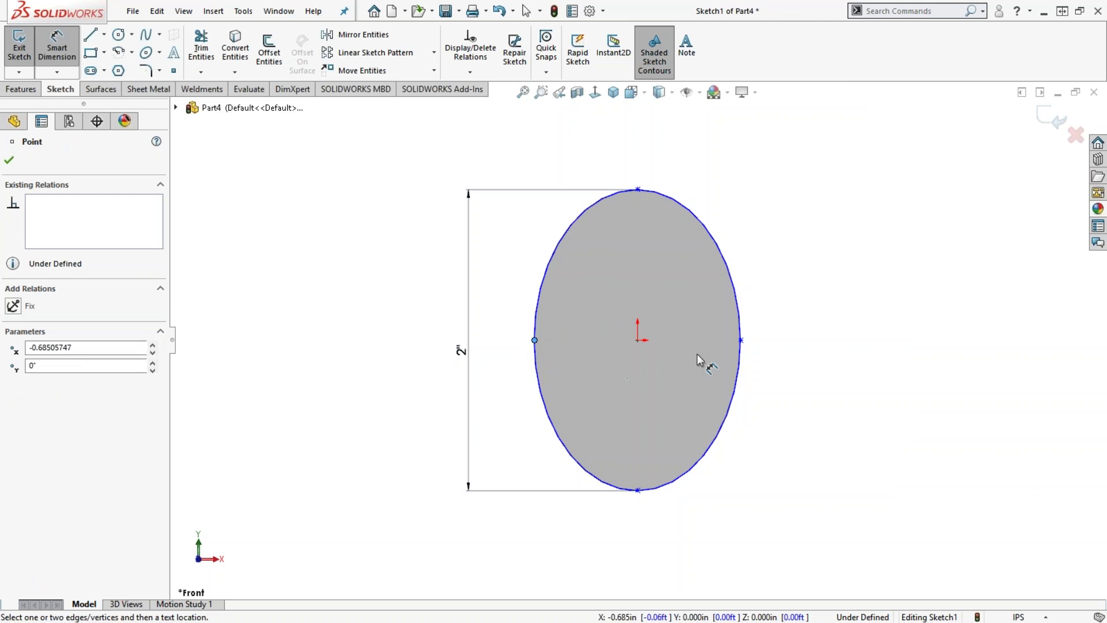
left_click(741, 340)
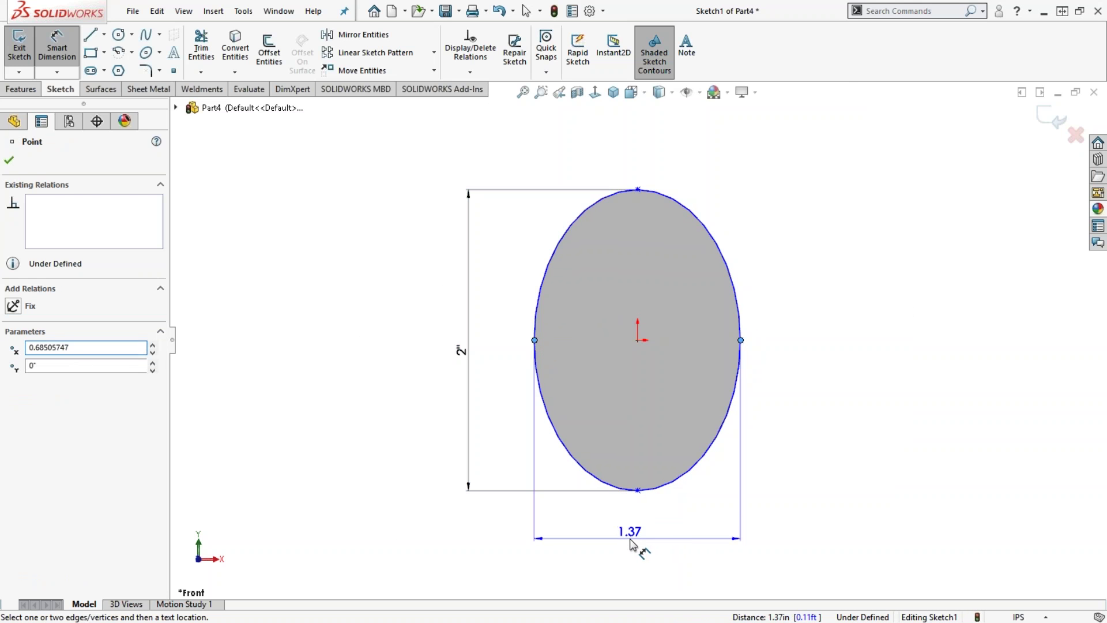
left_click(637, 542)
type("1.5")
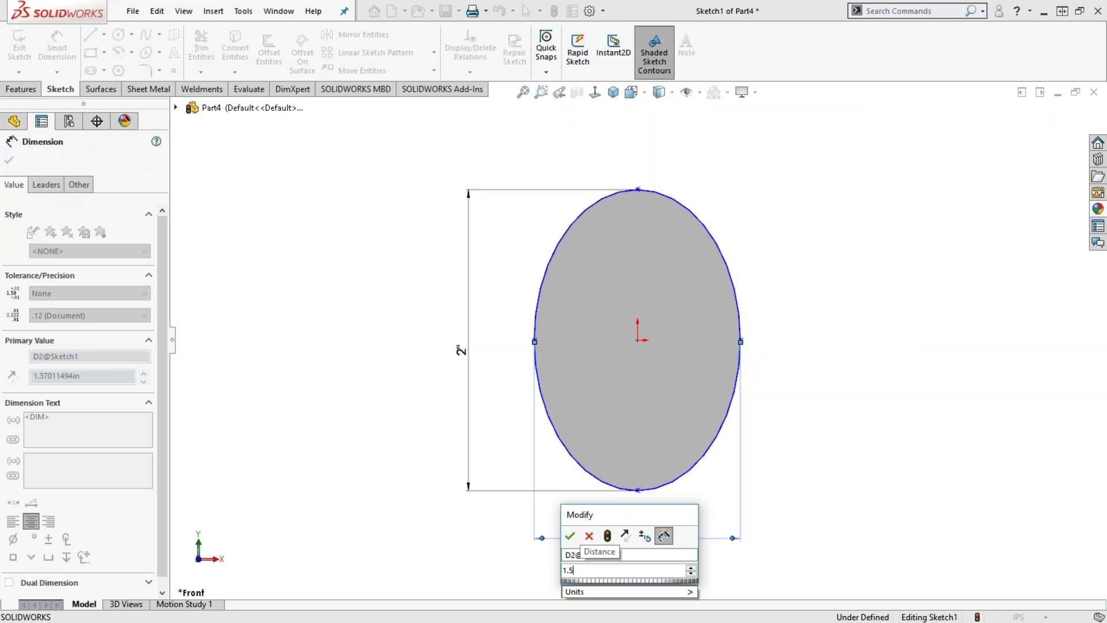
key("Return")
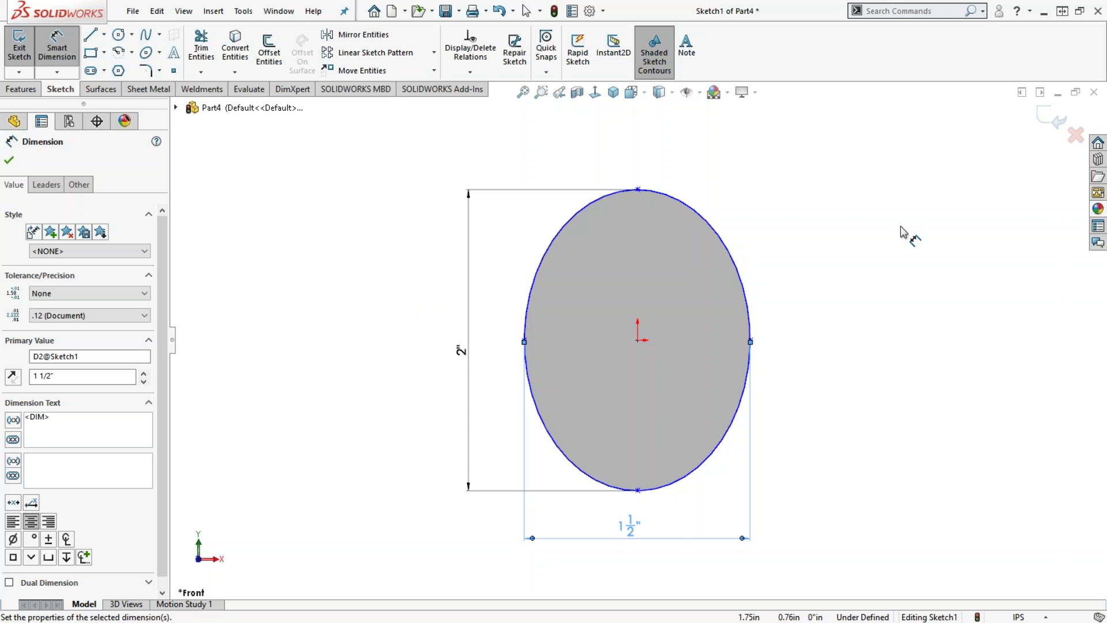
Step: Check the pipe profile size of Structural Member3 in the trailer weldment, discard the edit and return to the ellipse sketch
key("ctrl+Tab")
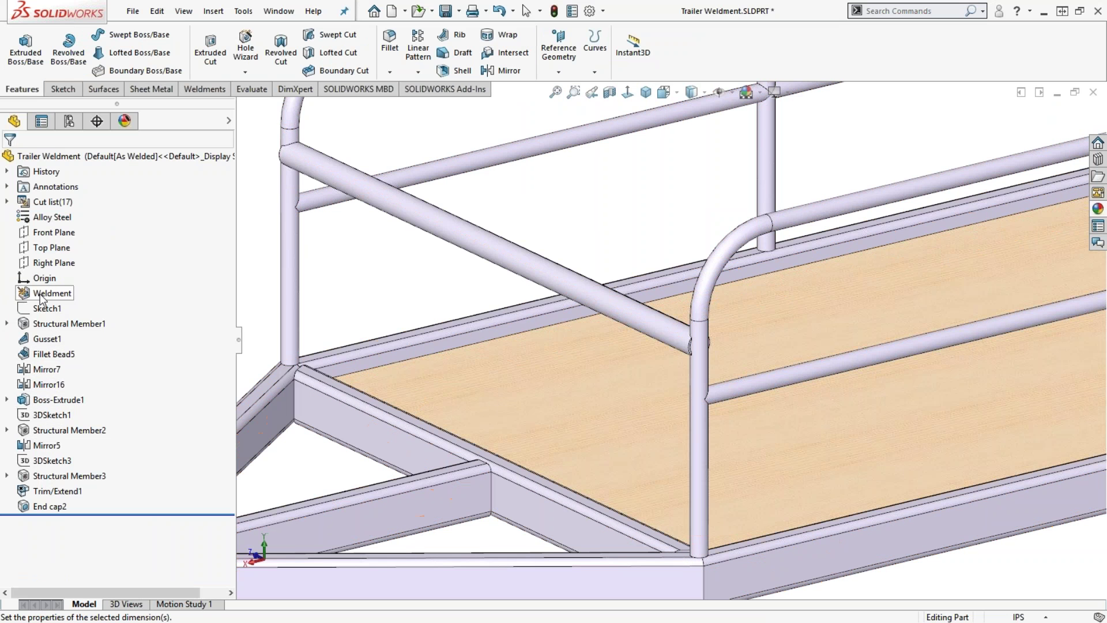
left_click(45, 476)
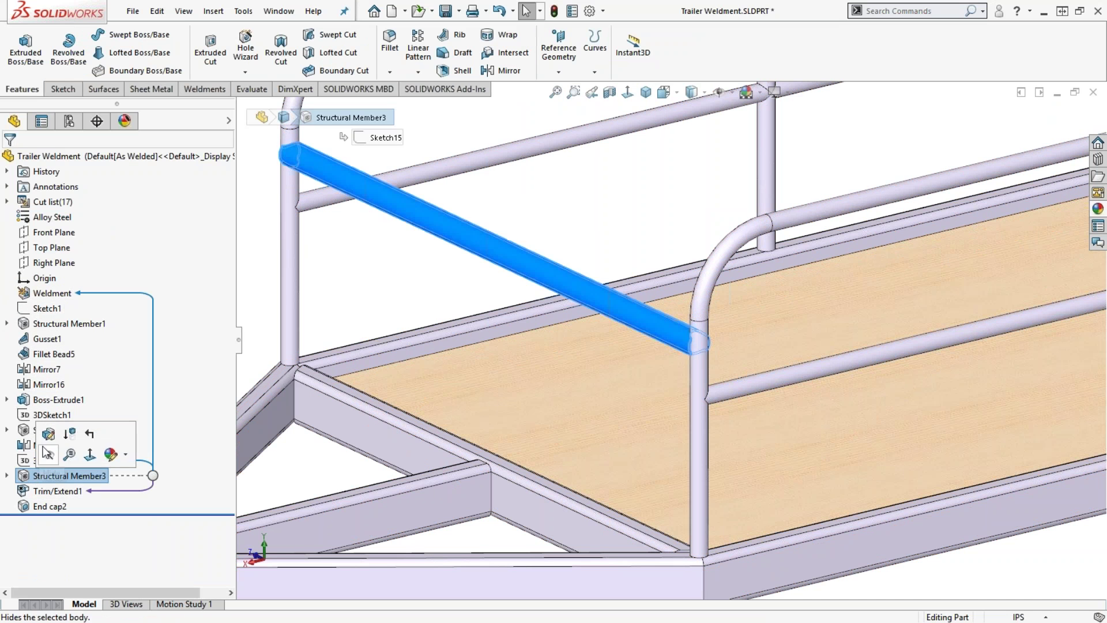
left_click(49, 436)
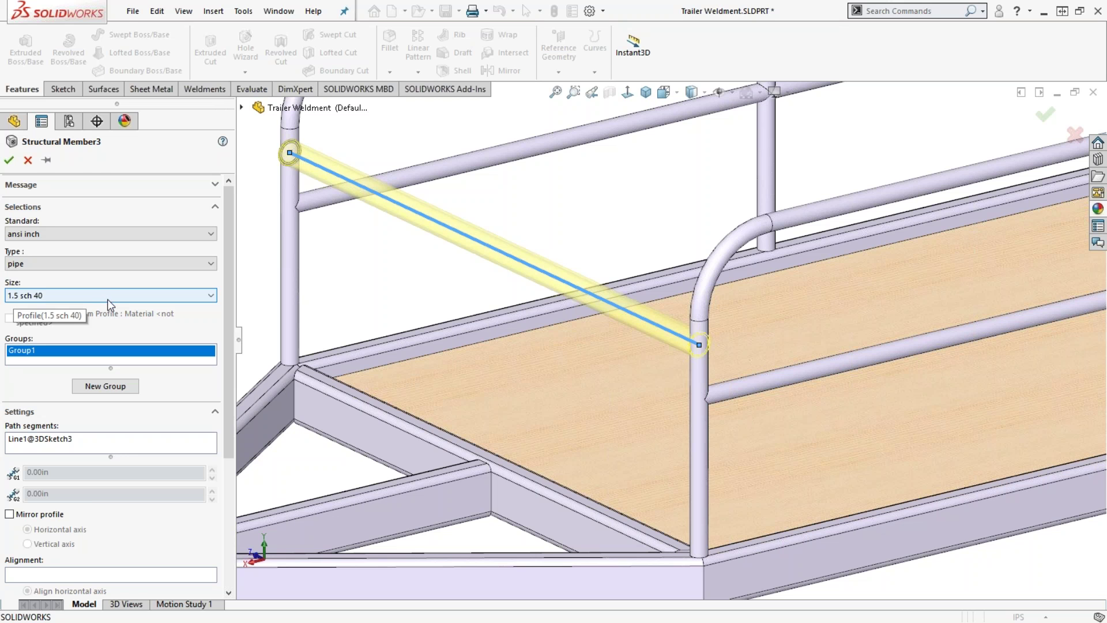
left_click(29, 160)
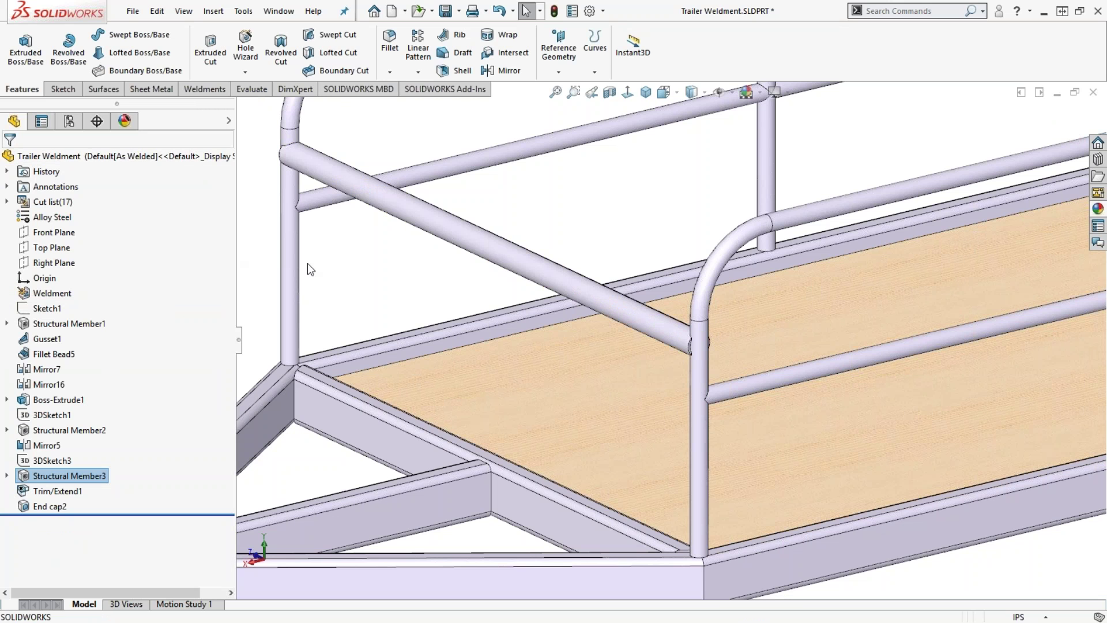
key("ctrl+Tab")
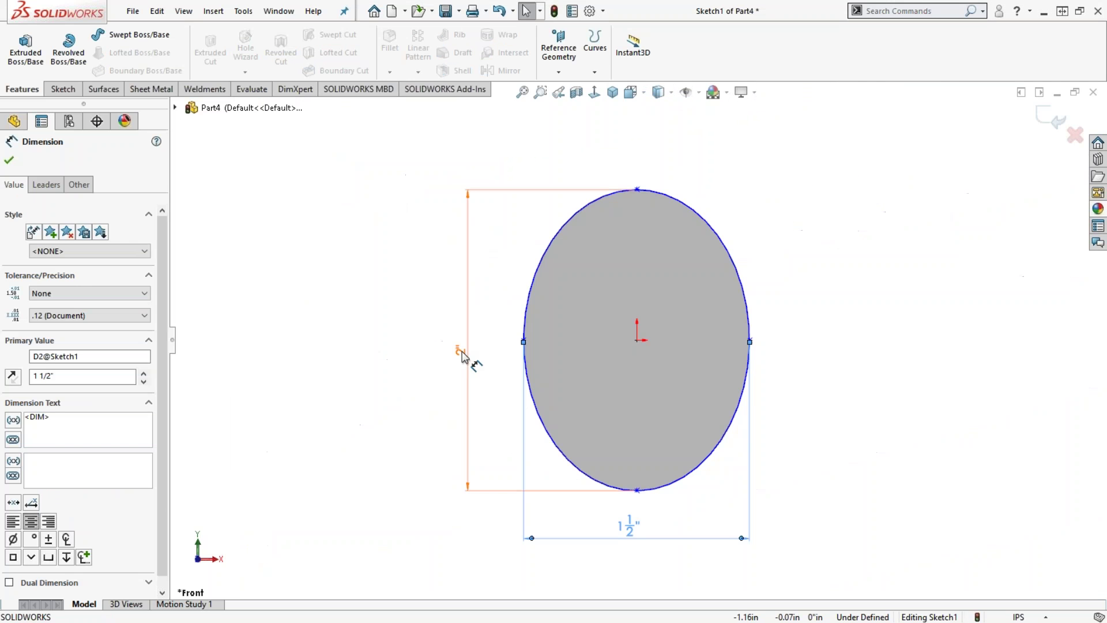
Step: Change the ellipse's dimensions to a height of 1.5 in and a width of 1 in
left_click(464, 362)
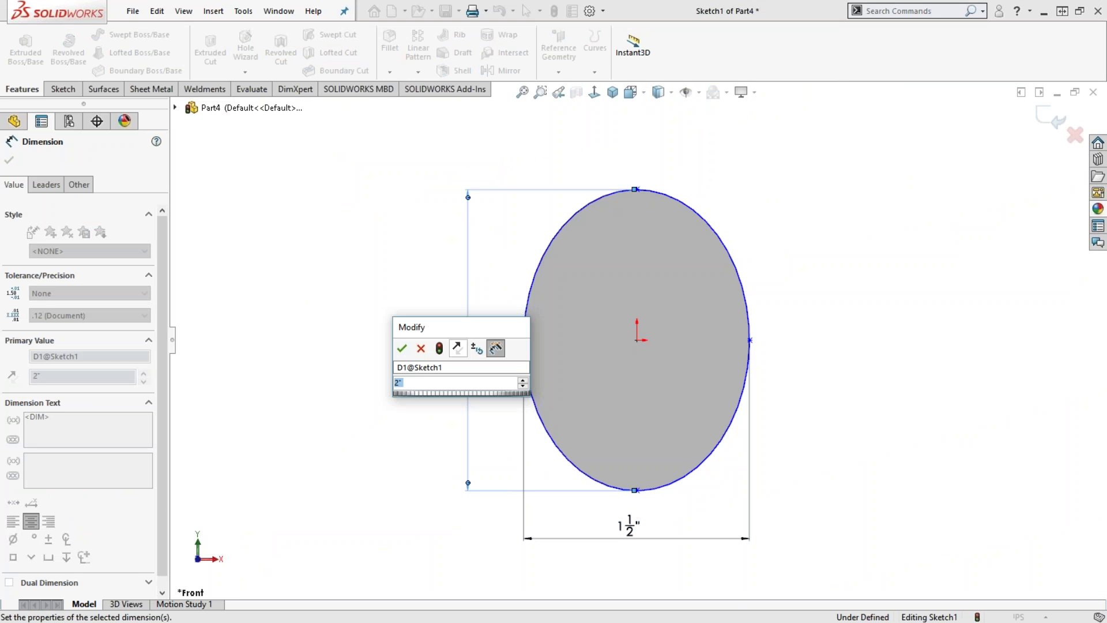
type("1.5")
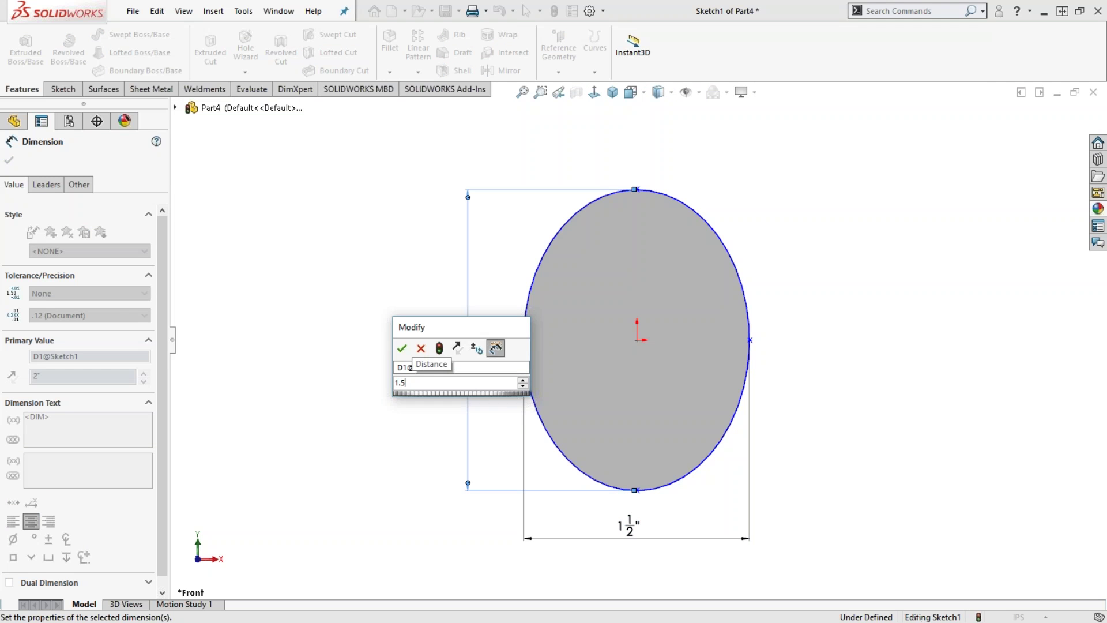
key("Return")
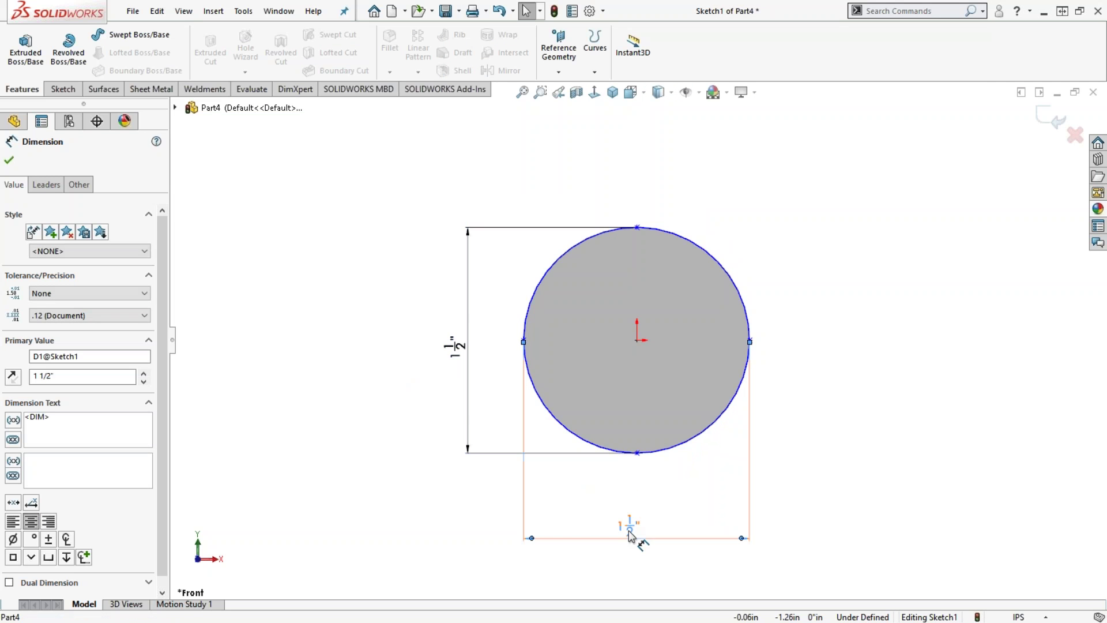
left_click(634, 526)
type("1")
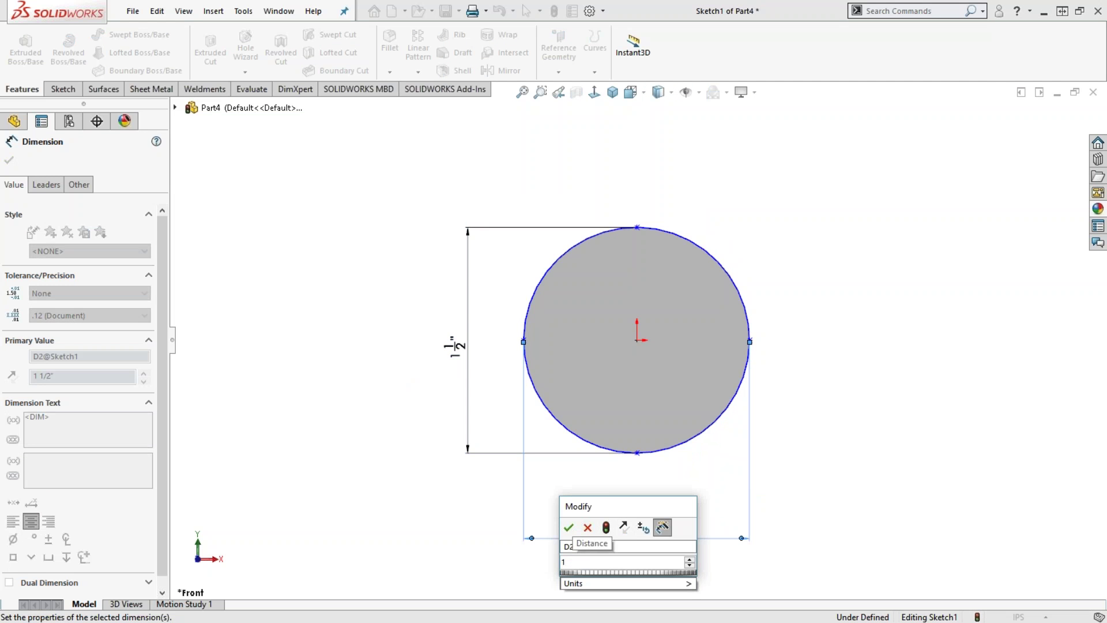
key("Return")
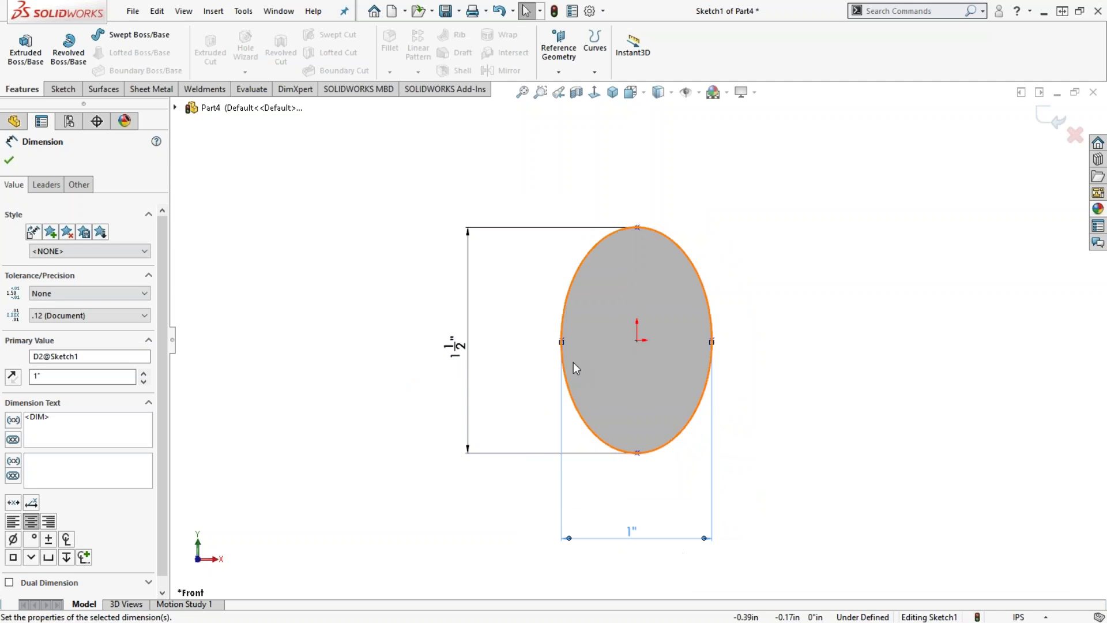
Step: Add a Vertical relation between the ellipse's uppermost and lowermost points
left_click(402, 319)
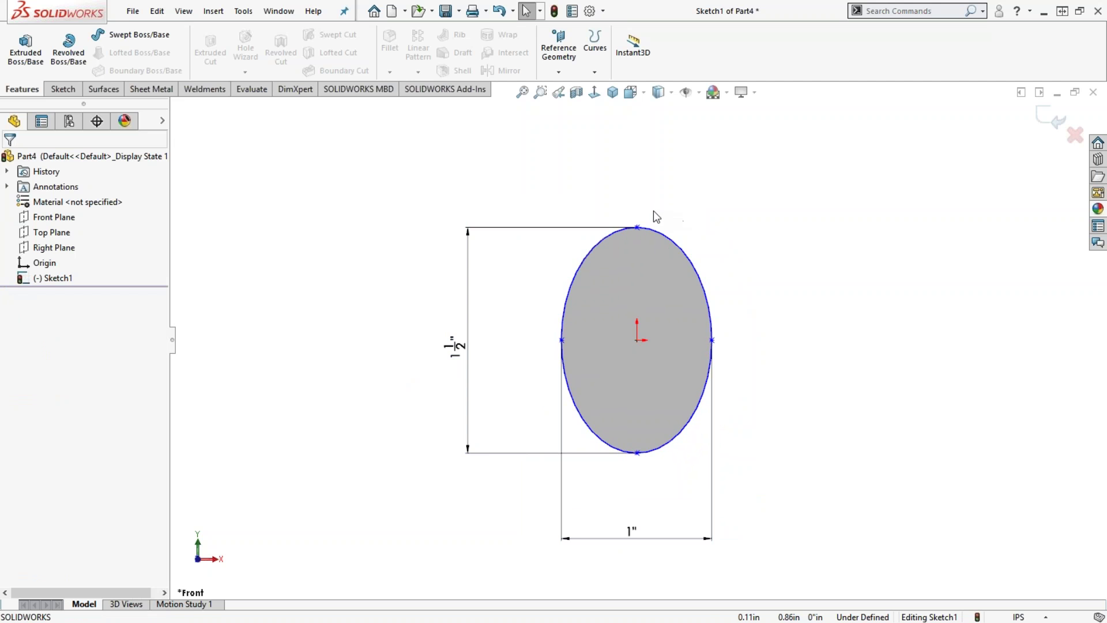
left_click(636, 228)
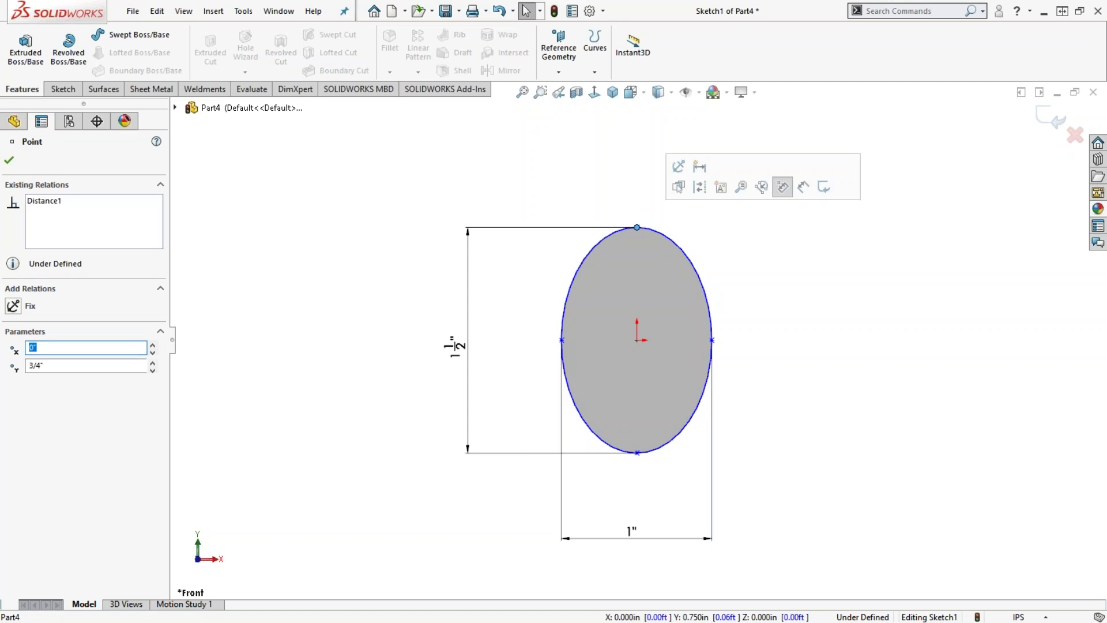
left_click(637, 453, "ctrl")
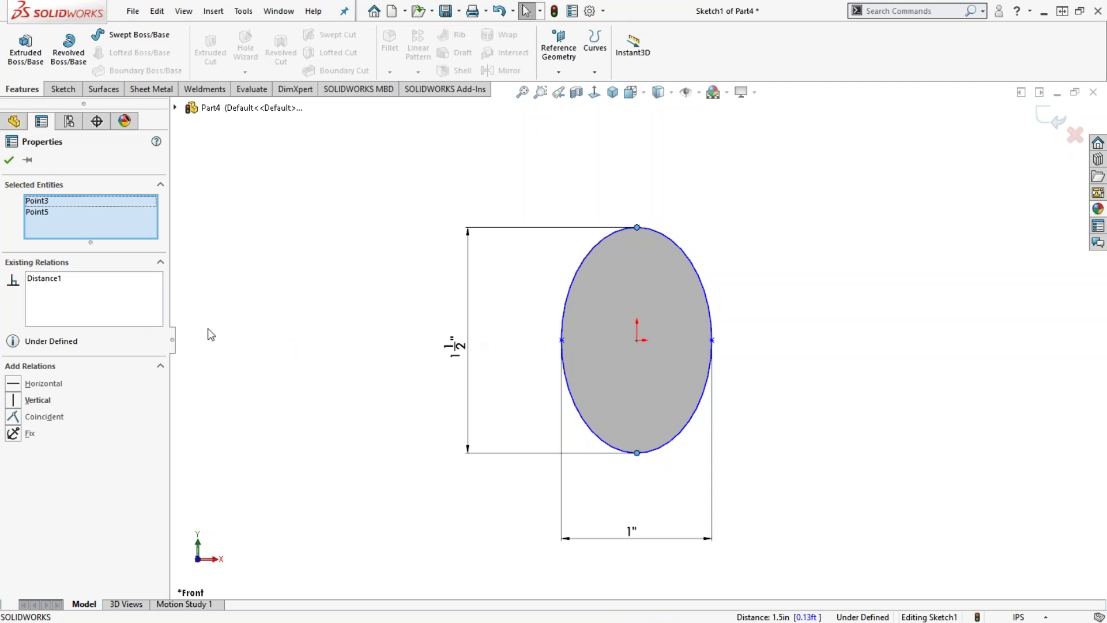
left_click(13, 400)
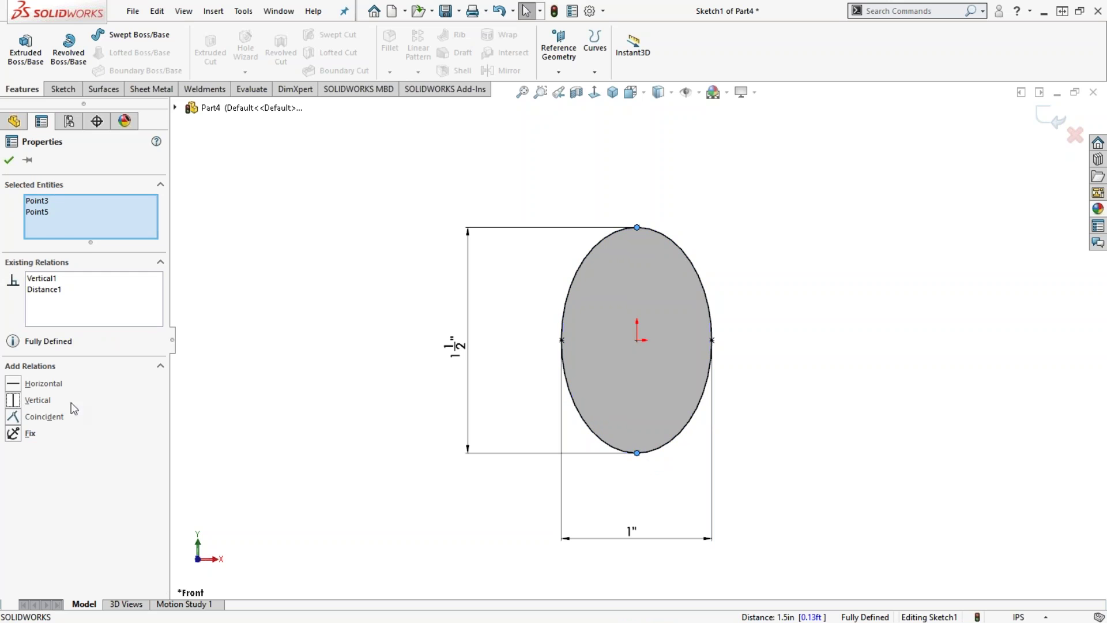
left_click(811, 237)
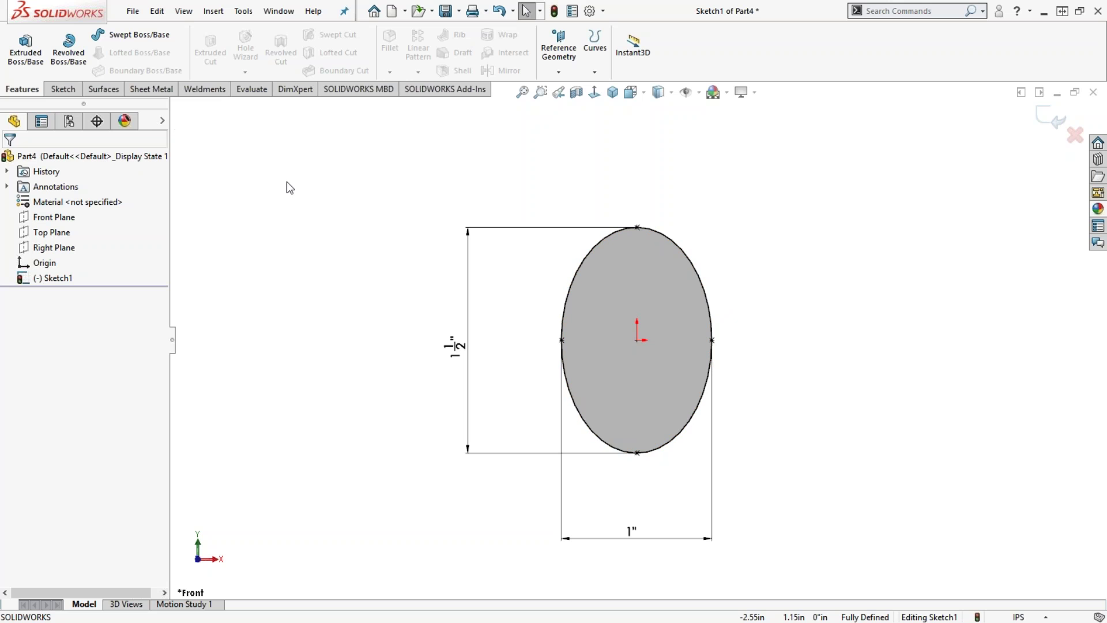
Step: Offset the ellipse outward by 0.16 in with Offset Entities to form the tube's wall
left_click(577, 278)
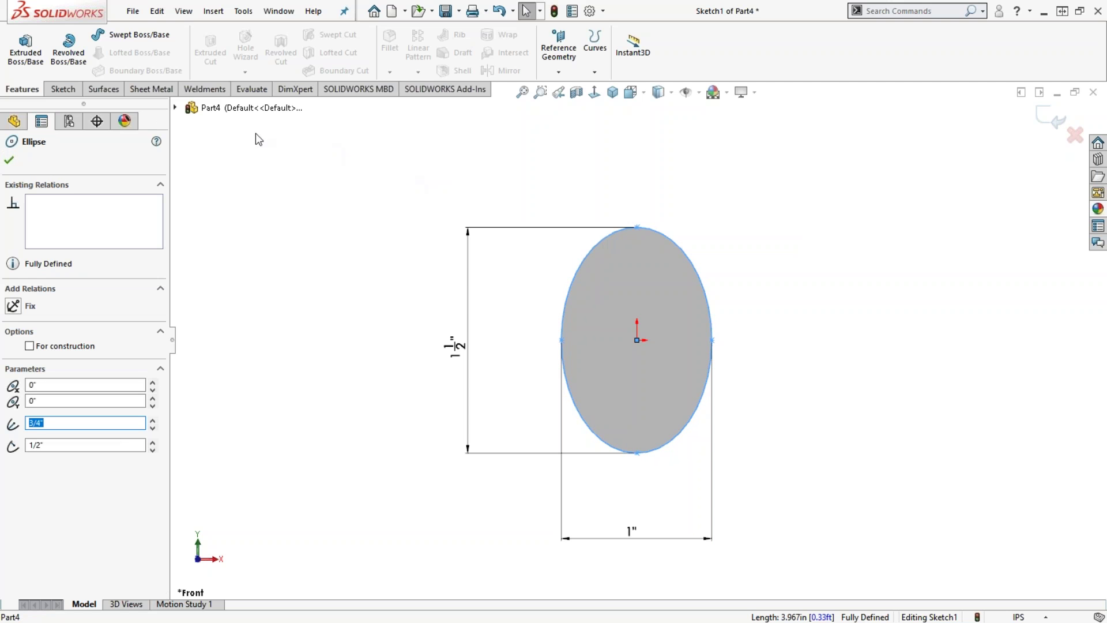
left_click(66, 91)
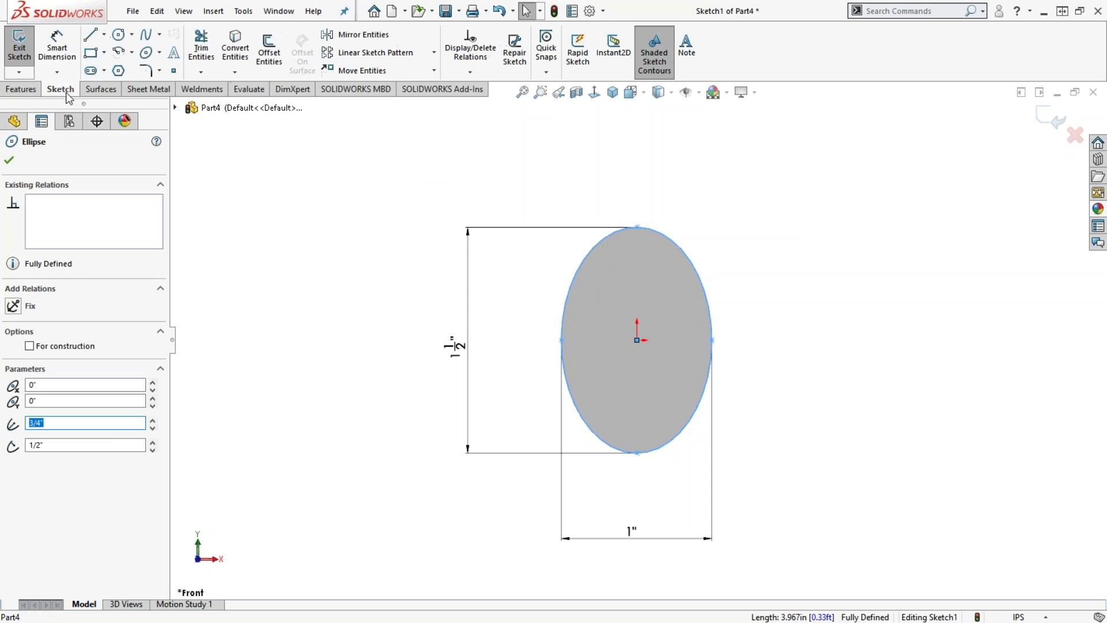
left_click(269, 56)
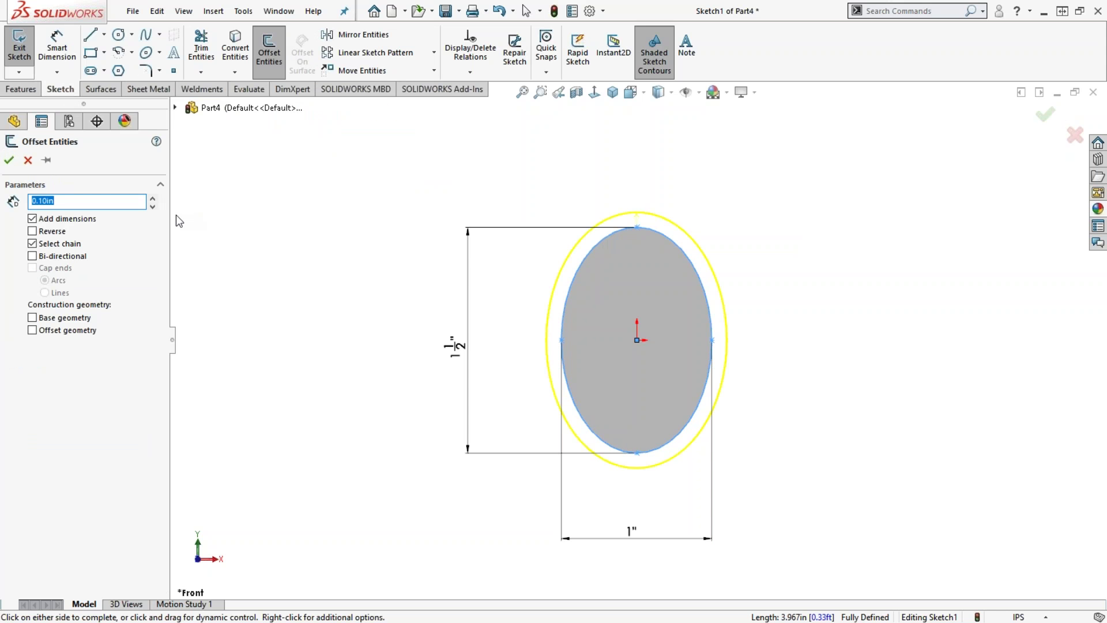
type(".16")
key("Return")
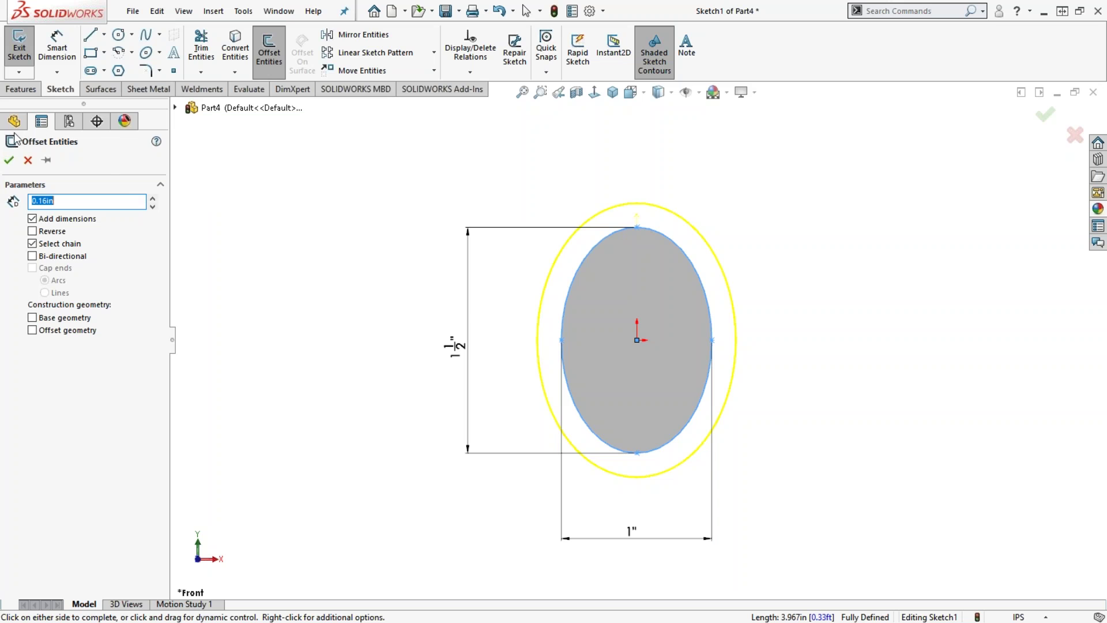
left_click(8, 162)
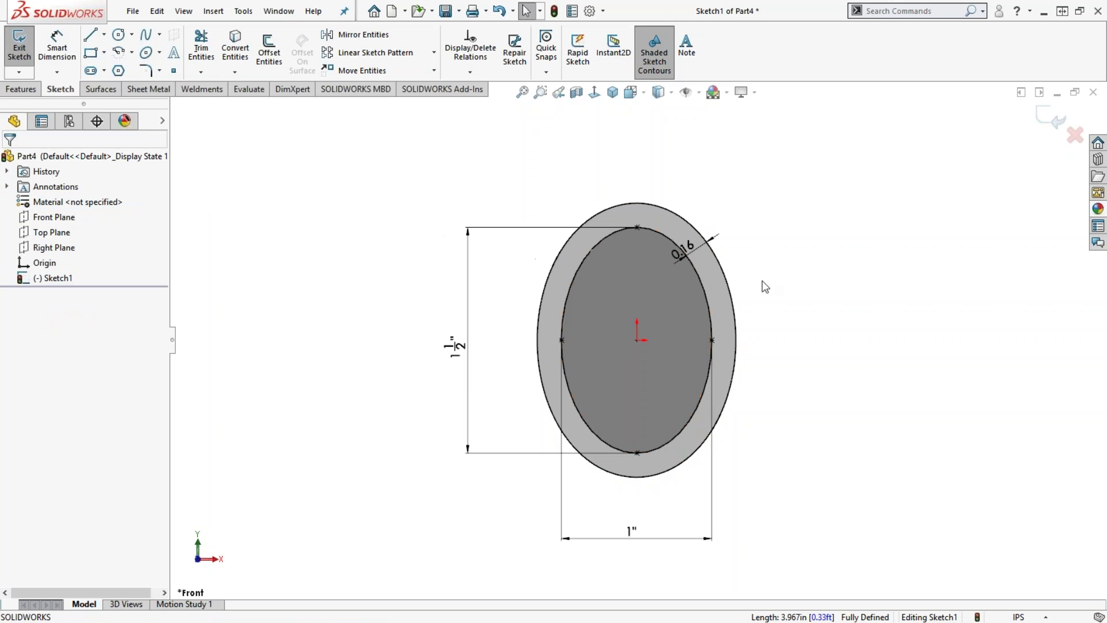
Step: Move the offset dimension's text outside the outer ellipse
left_click_drag(699, 251, 755, 217)
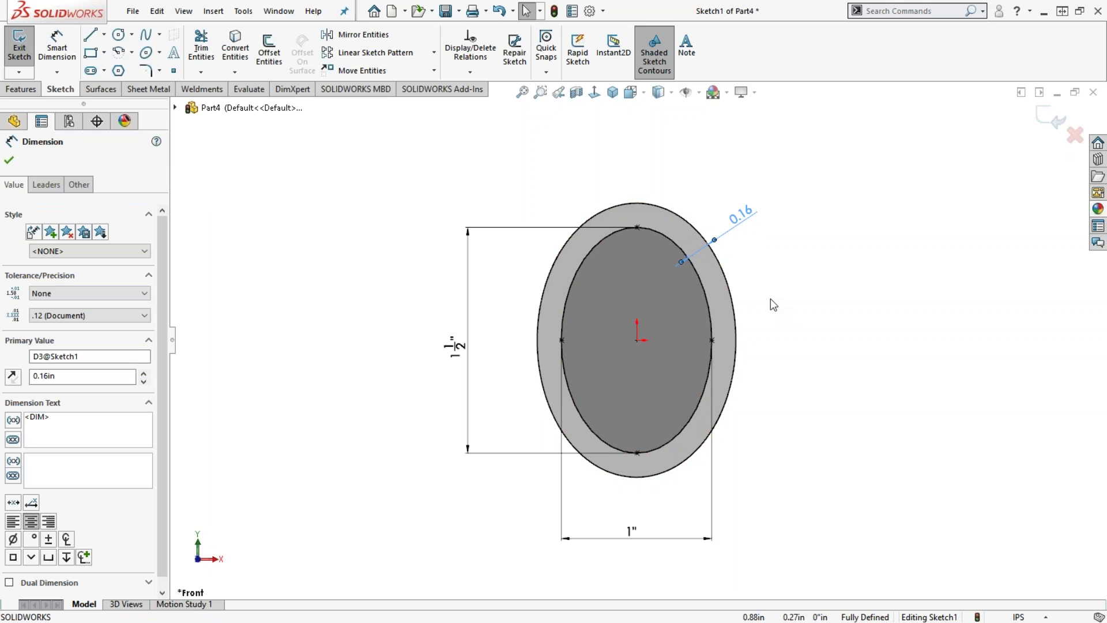
left_click(772, 314)
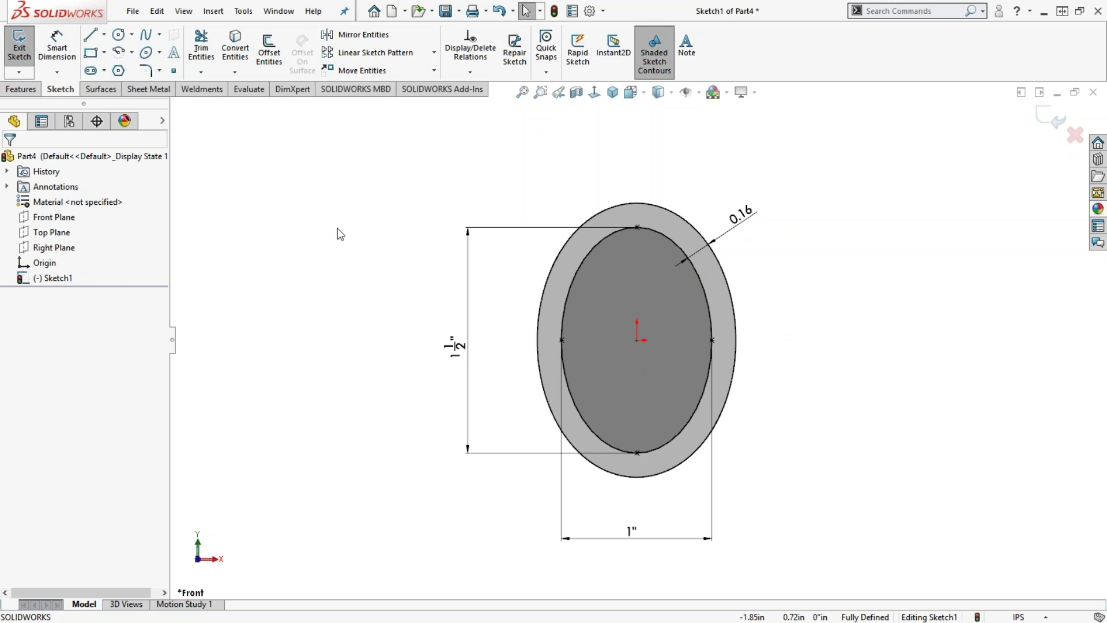
scroll(640, 361, "up", 1)
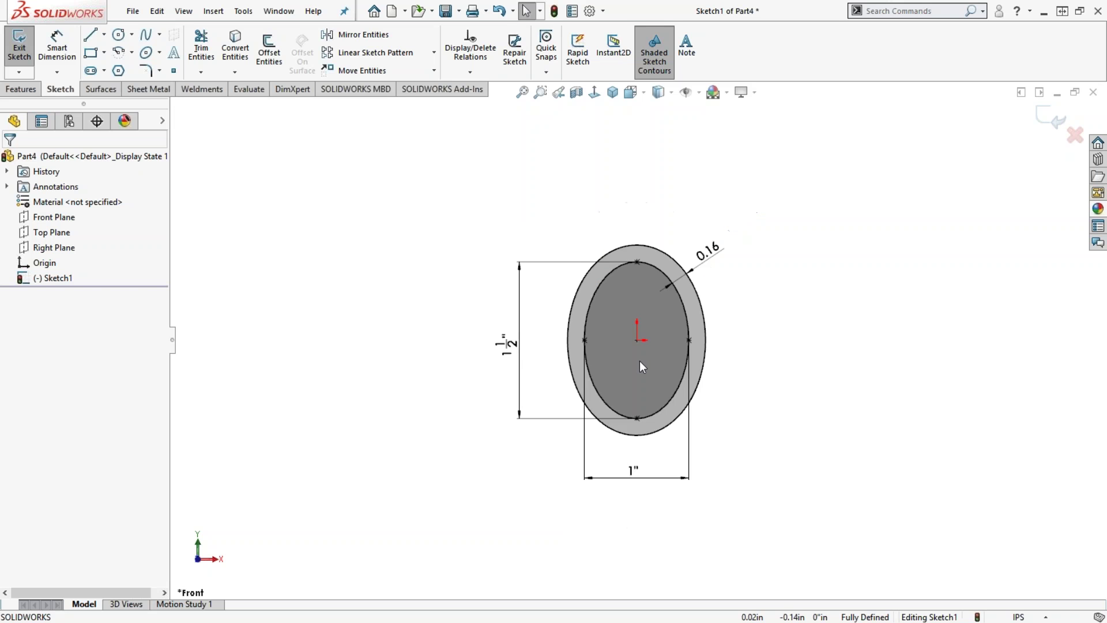
scroll(642, 361, "down", 1)
scroll(642, 361, "down", 1)
scroll(642, 361, "up", 1)
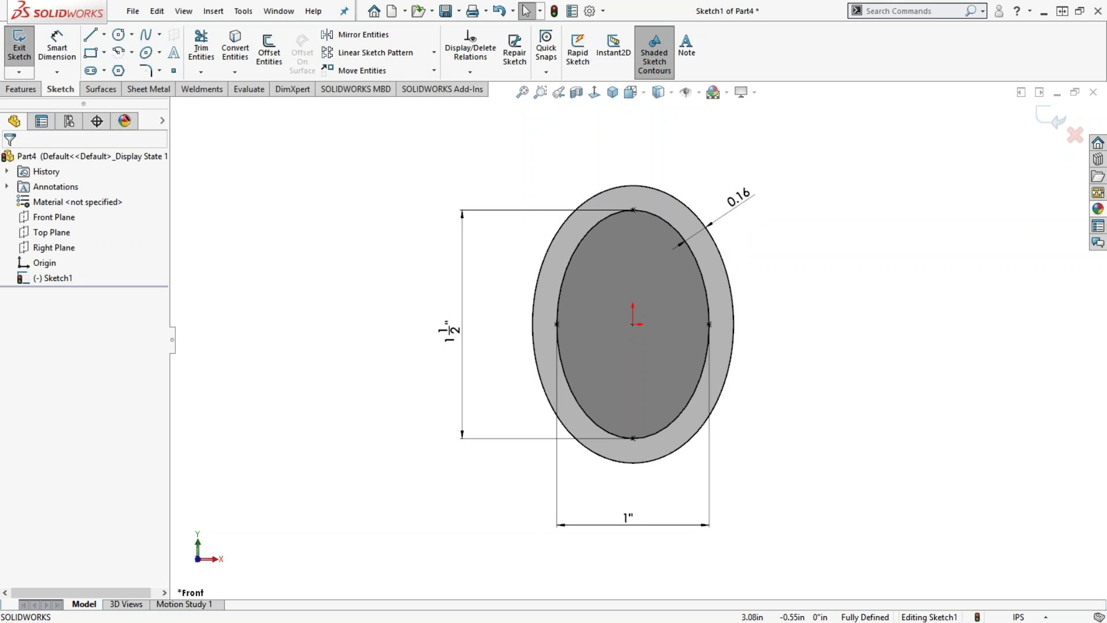
Step: Switch to File Explorer and open C:\ProgramData\SOLIDWORKS\SOLIDWORKS 2018\design library\weldment profiles
key("alt+Tab")
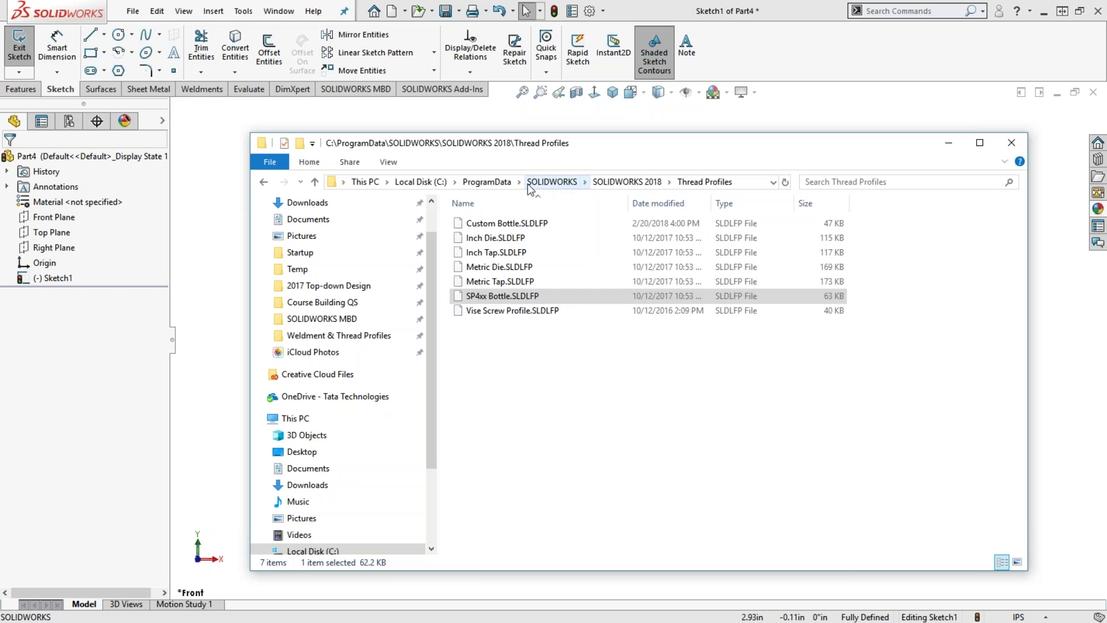
left_click(494, 182)
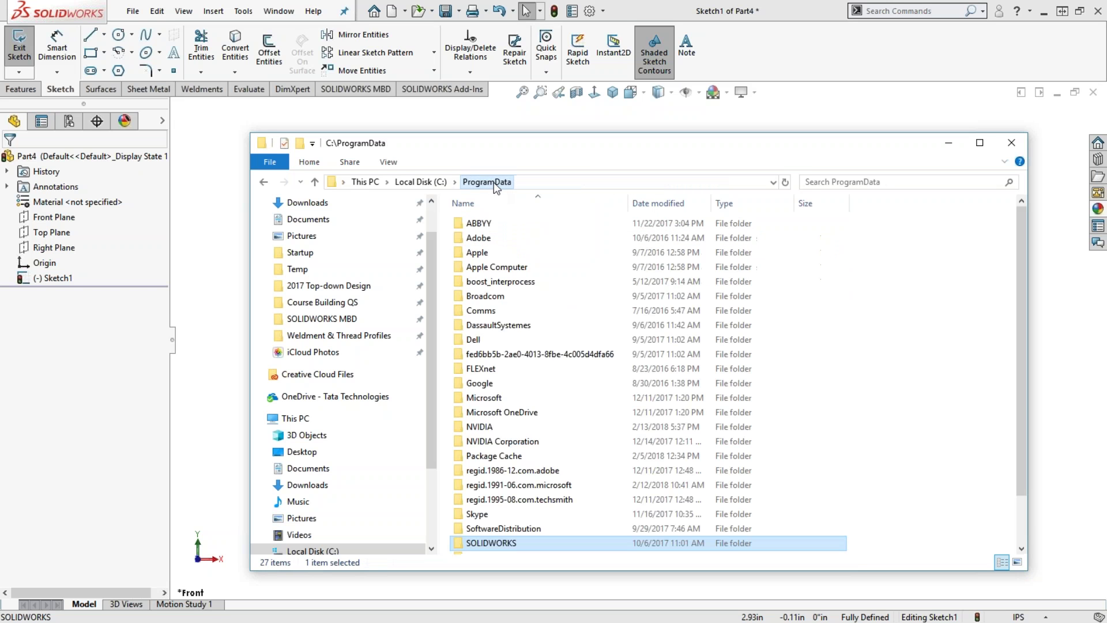
double_click(514, 542)
double_click(521, 267)
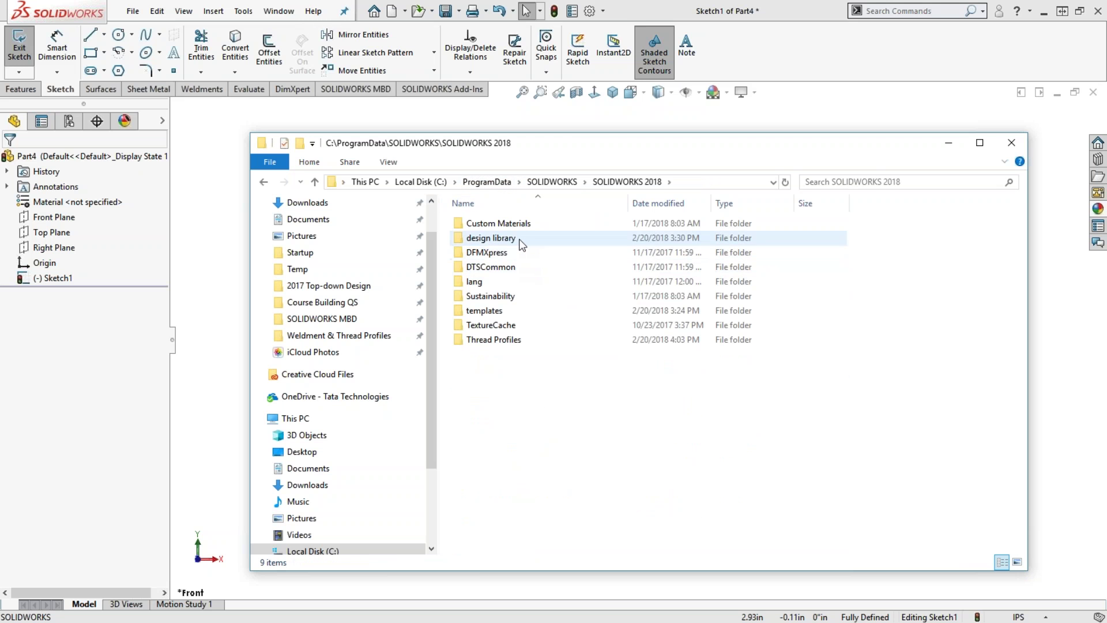
double_click(519, 238)
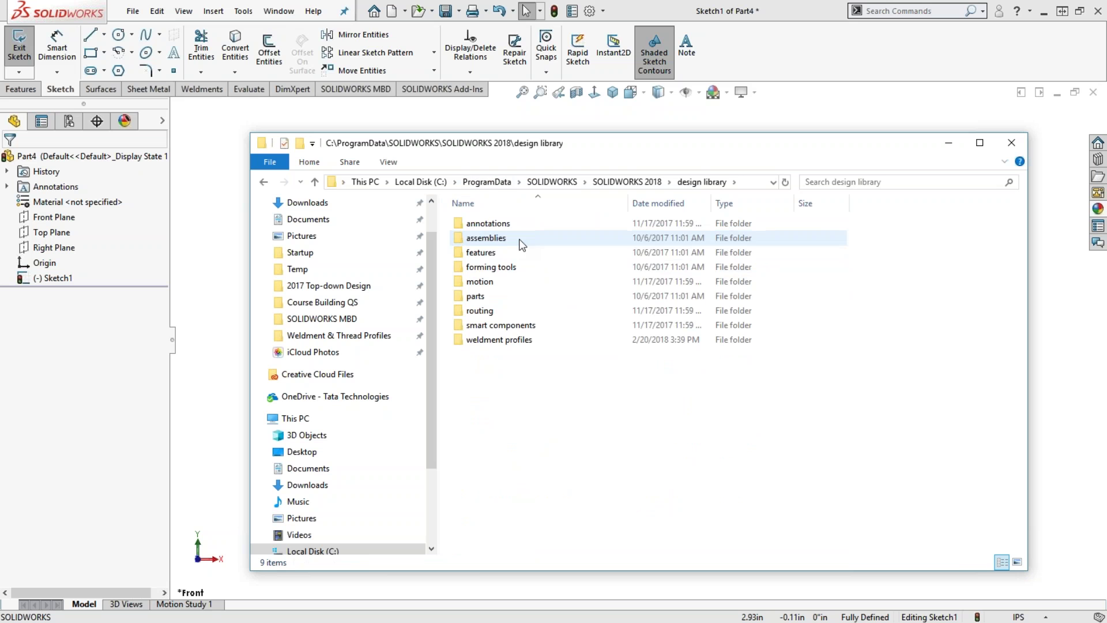
double_click(514, 340)
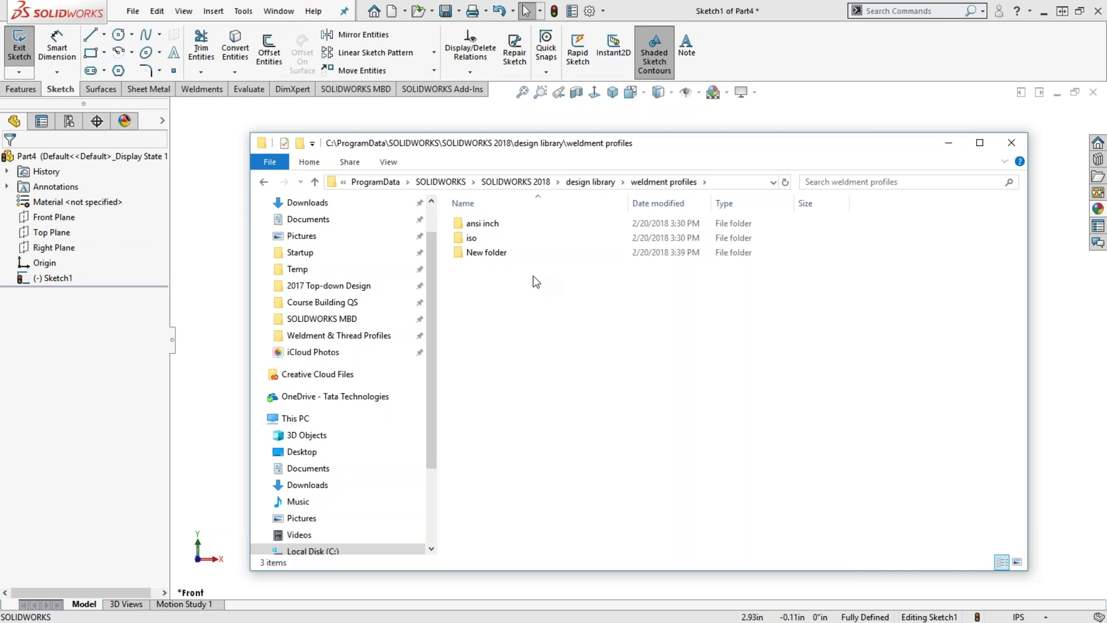
Step: Return to SOLIDWORKS and check the full folder path set for Weldment Profiles in the File Locations system options
left_click(591, 12)
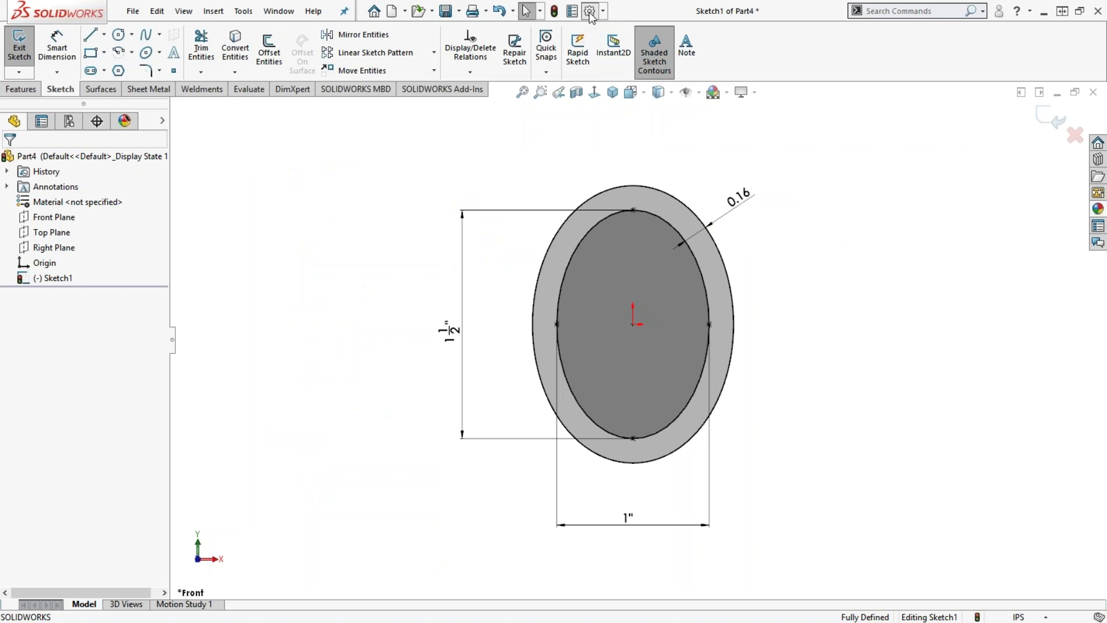
left_click_drag(1106, 58, 308, 64)
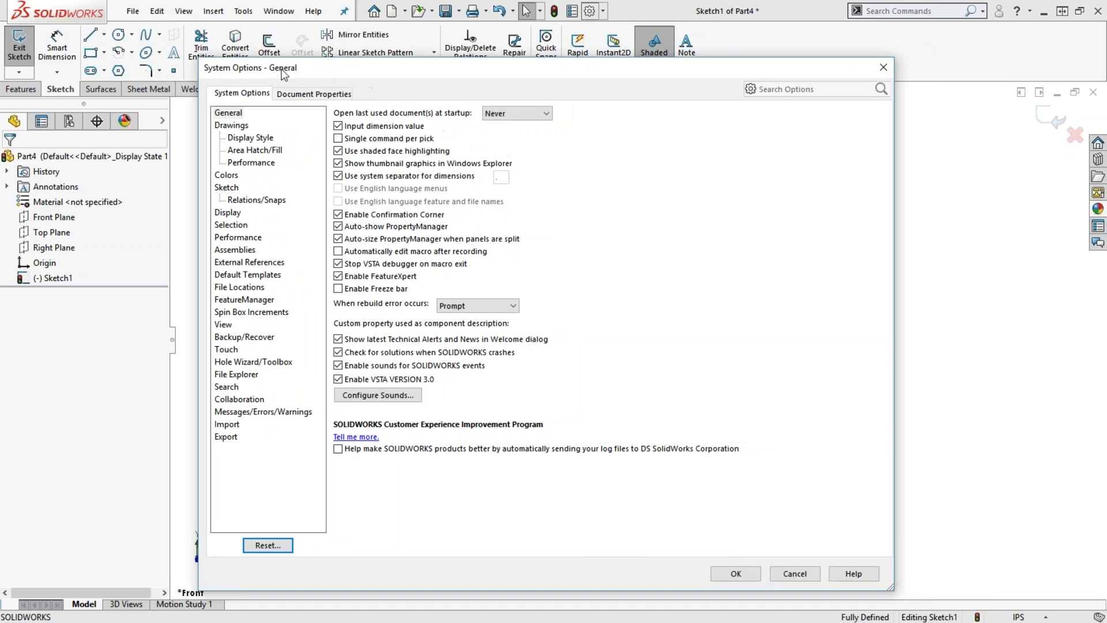
left_click(241, 288)
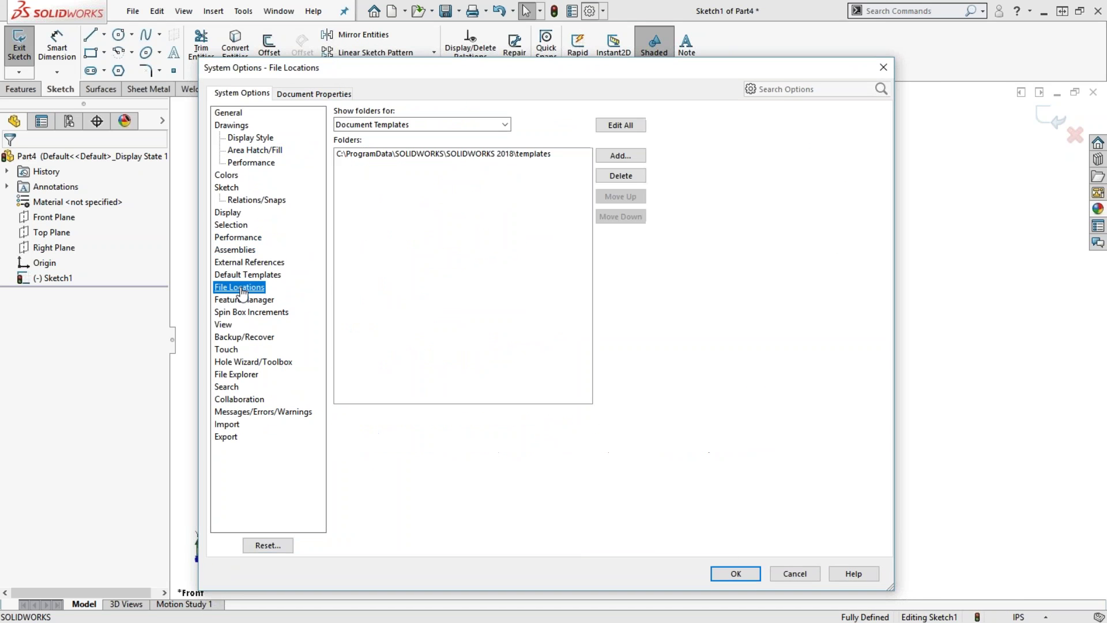
left_click(506, 124)
left_click_drag(500, 169, 493, 310)
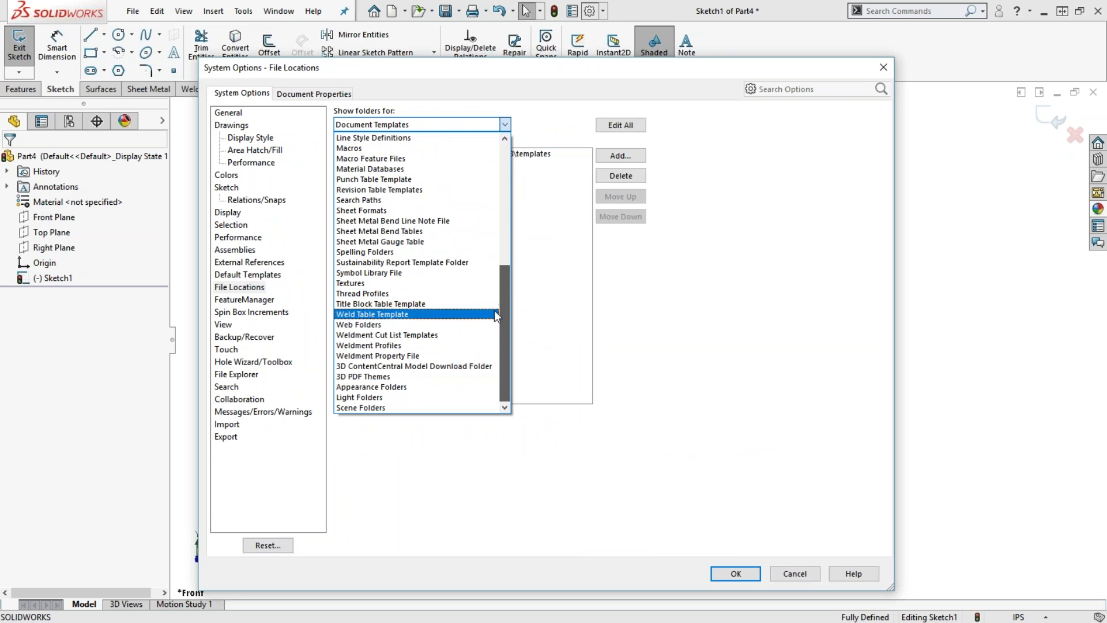
left_click(380, 346)
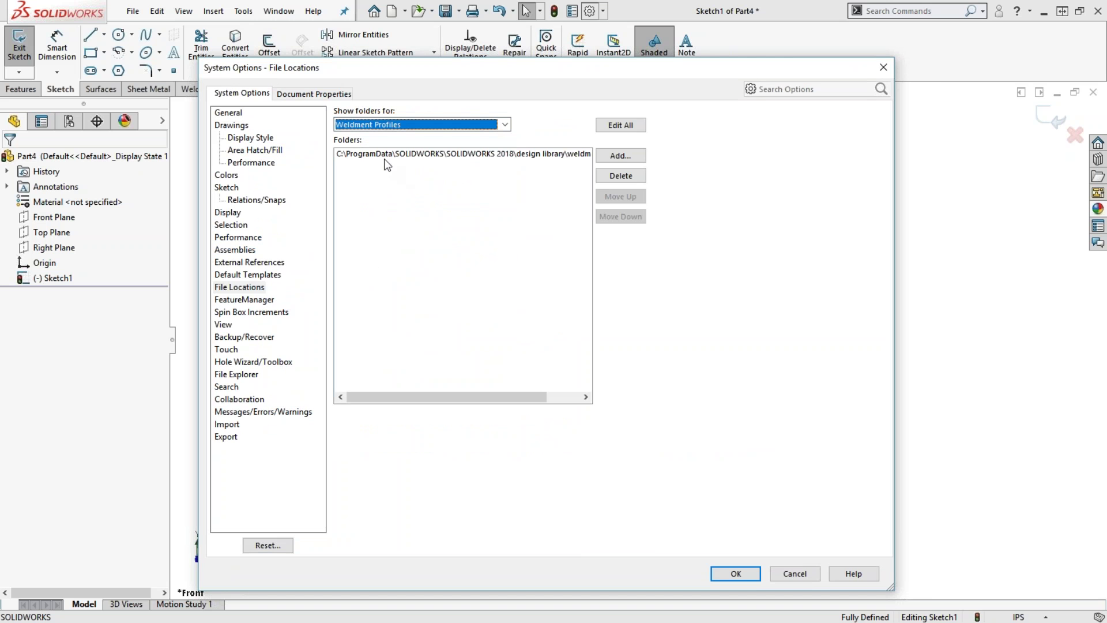
left_click_drag(476, 402, 511, 405)
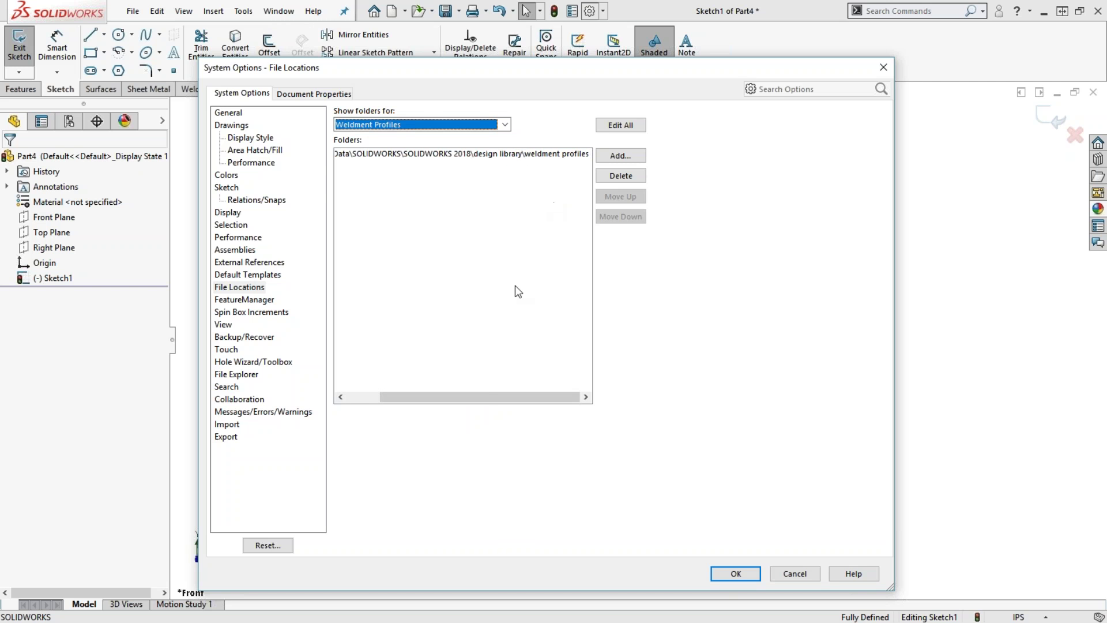
left_click_drag(477, 396, 429, 397)
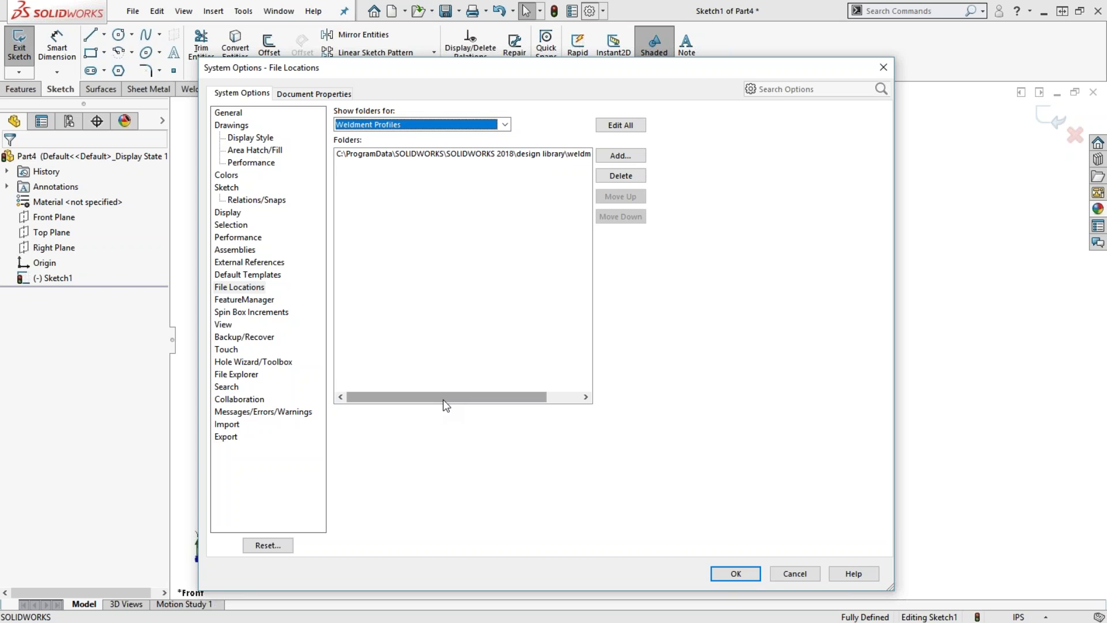
left_click_drag(442, 402, 490, 400)
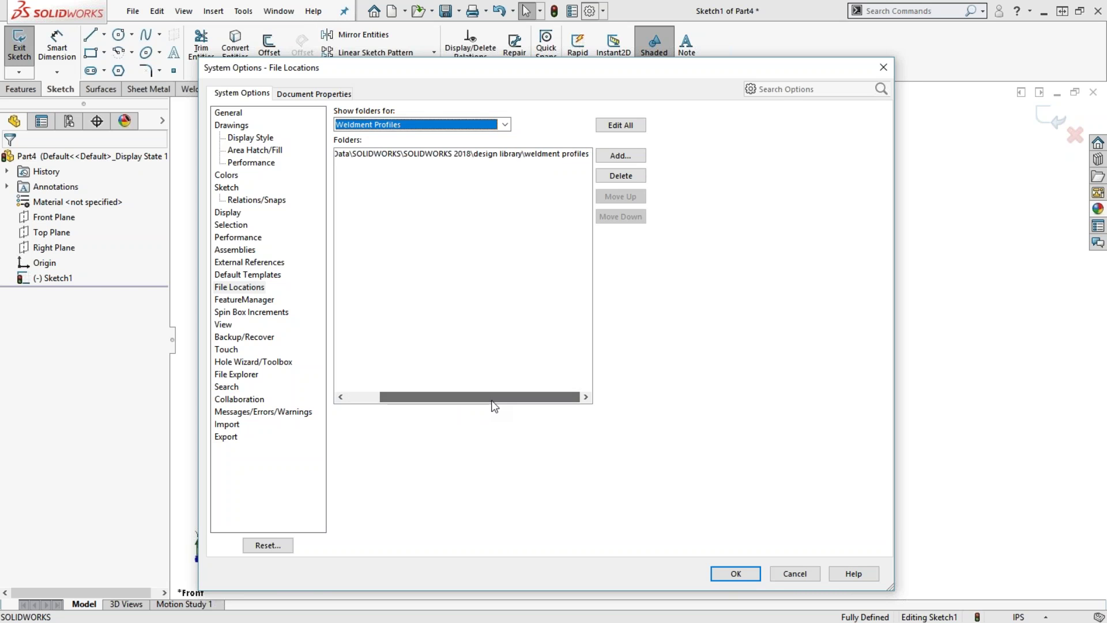
Step: Check the folder path set for Thread Profiles in the file locations and close the system options
left_click(505, 125)
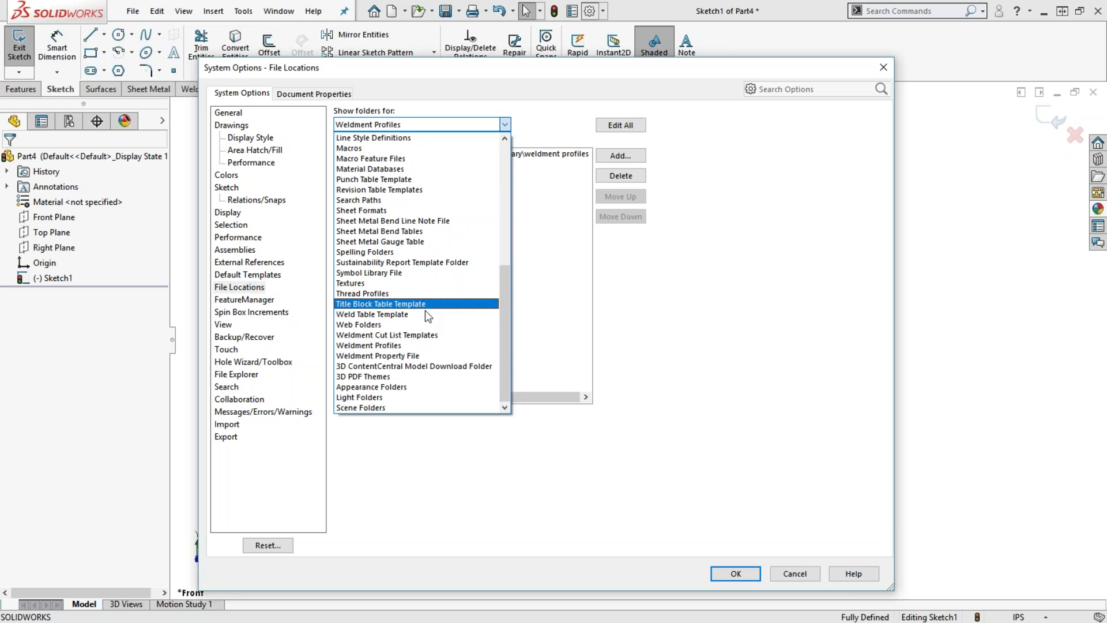
left_click_drag(506, 317, 498, 344)
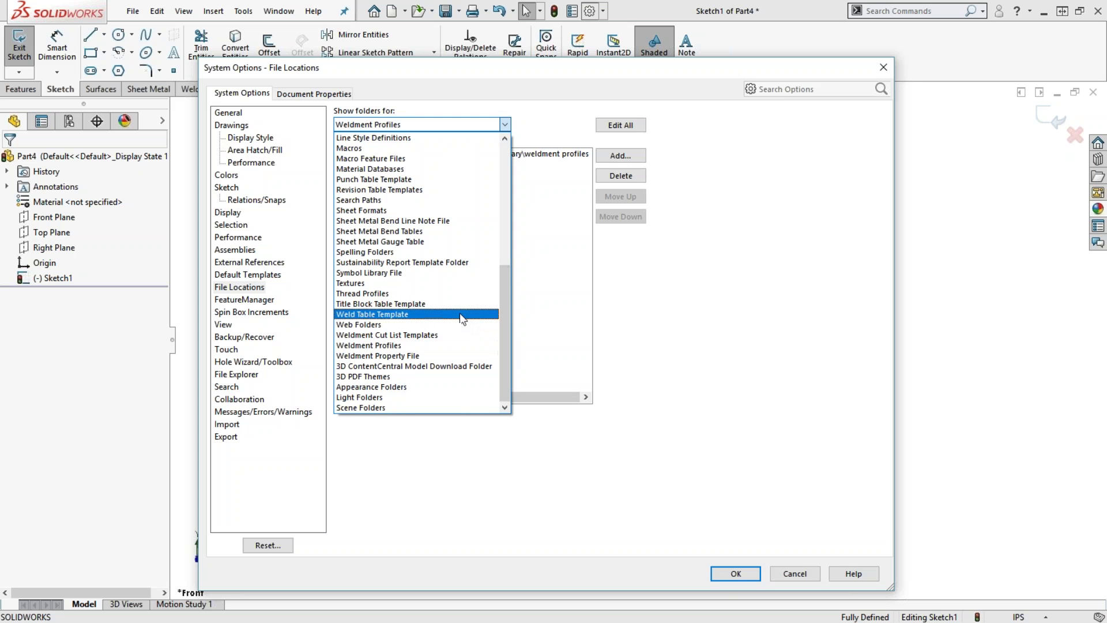
left_click(408, 293)
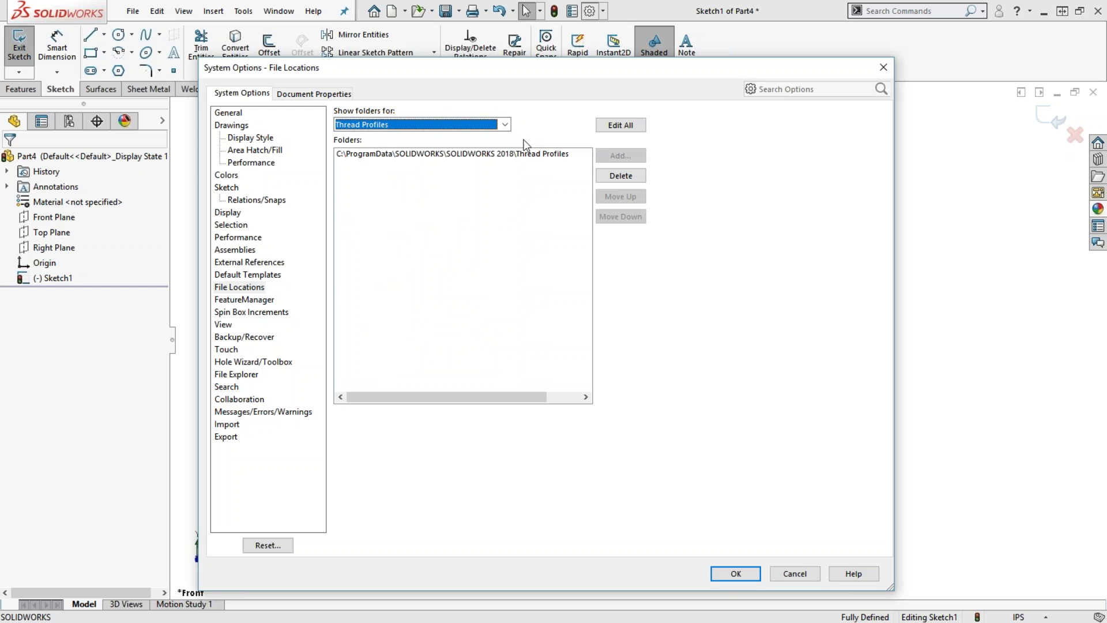
left_click(504, 124)
mouse_move(503, 287)
left_mouse_down()
mouse_move(505, 155)
mouse_move(501, 288)
left_mouse_up()
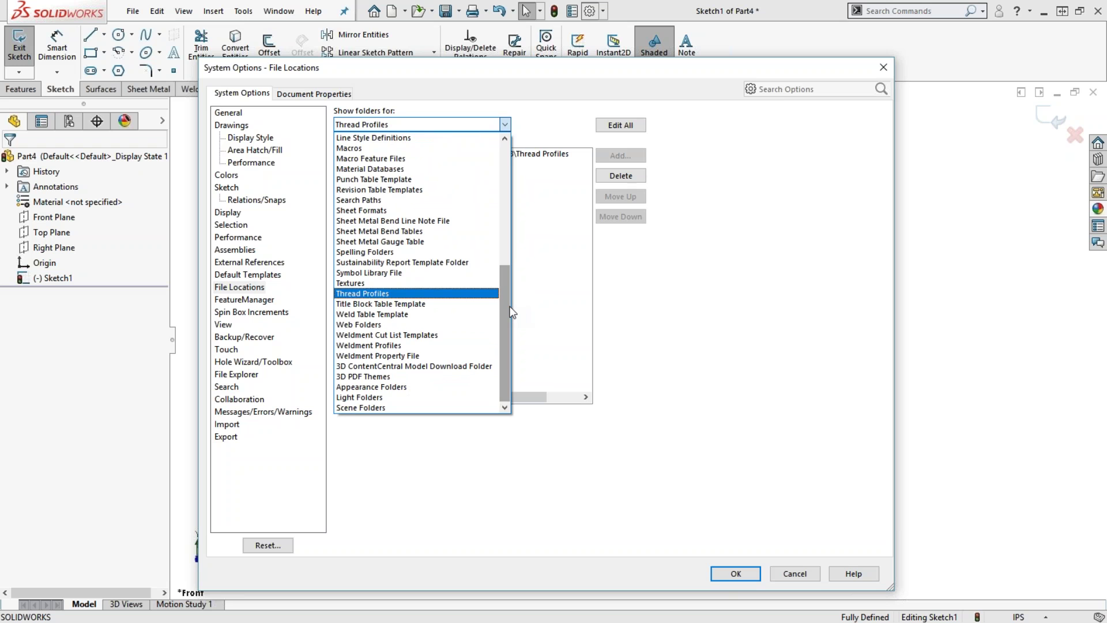
left_click(687, 322)
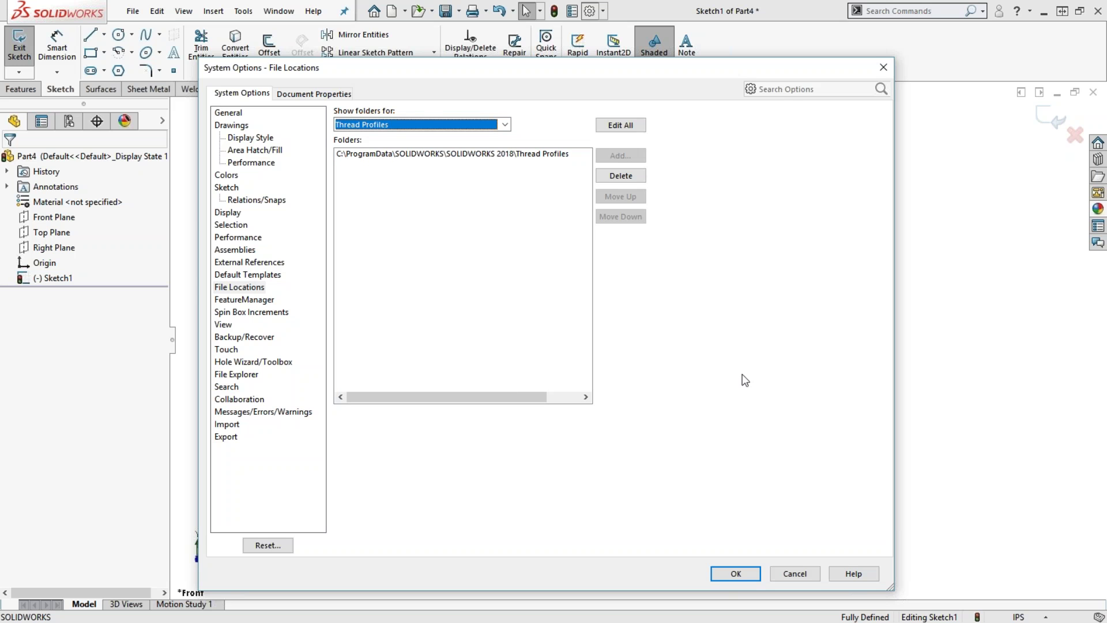
left_click(736, 573)
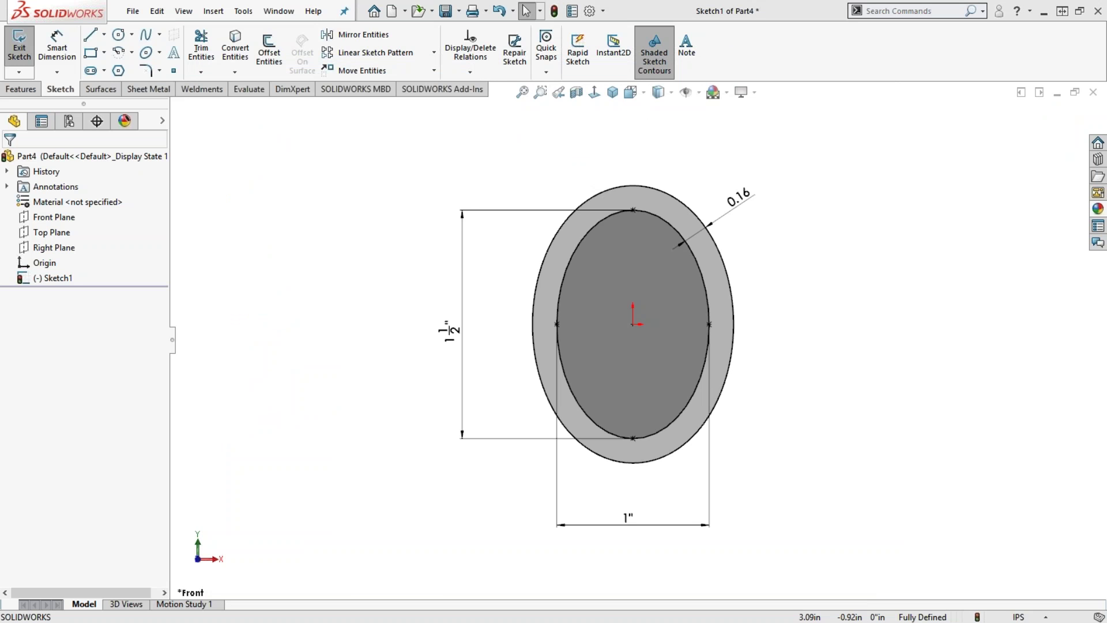
Step: Switch back to File Explorer and delete the folder named New folder from the weldment profiles folder
key("alt+Tab")
left_click(602, 184)
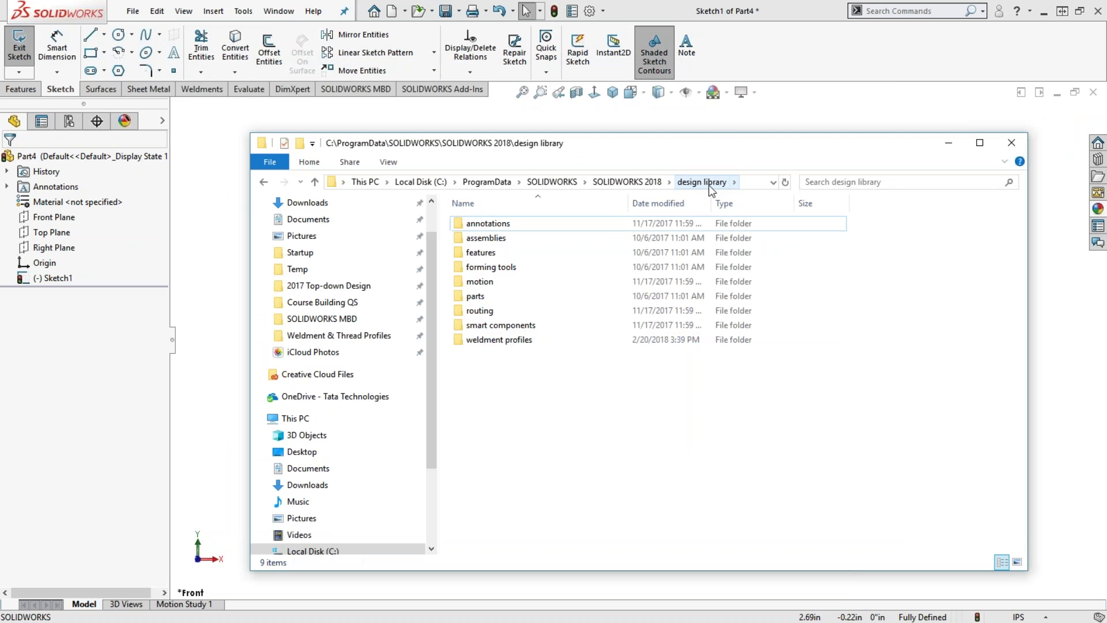
double_click(504, 340)
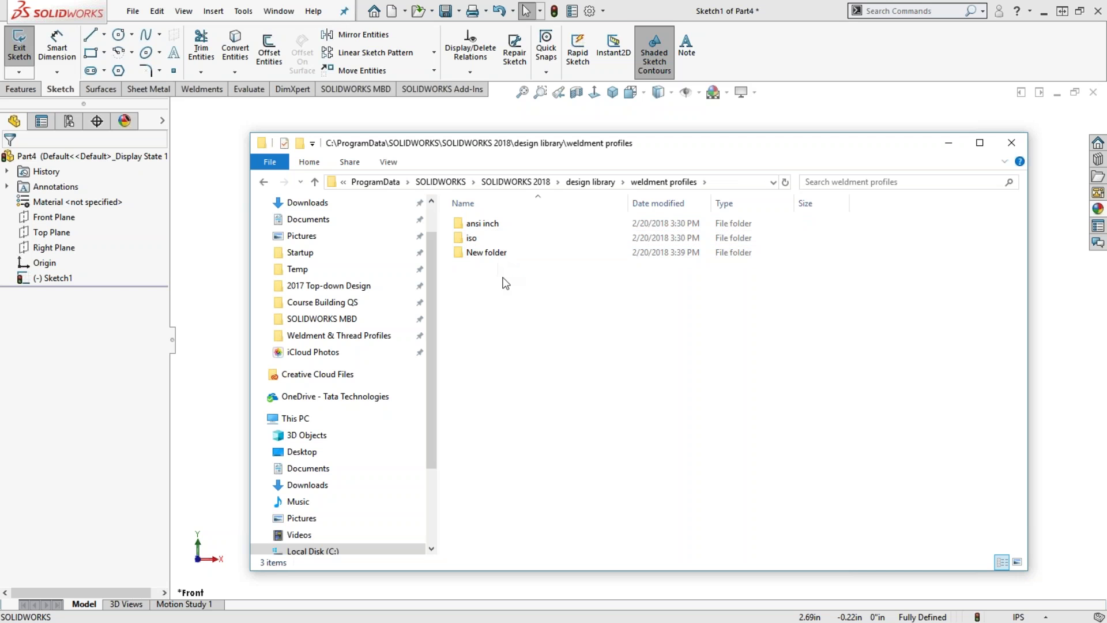
right_click(490, 251)
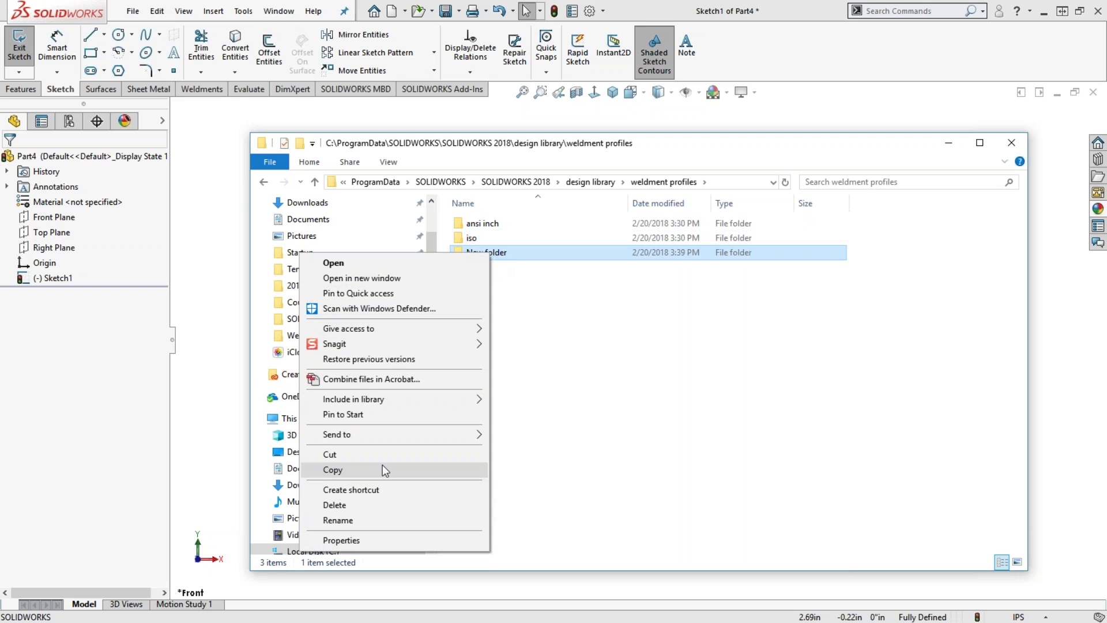
left_click(378, 504)
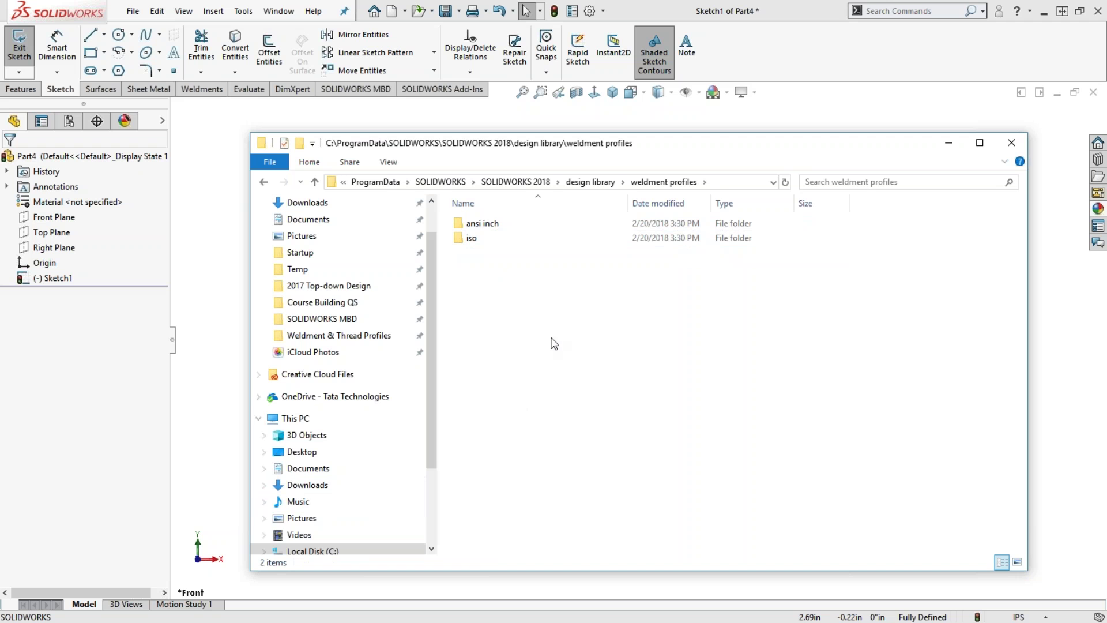
Step: Switch to the Trailer Weldment part in SOLIDWORKS and check the available standards for the railing crossbar's structural member, Structural Member3
left_click(223, 227)
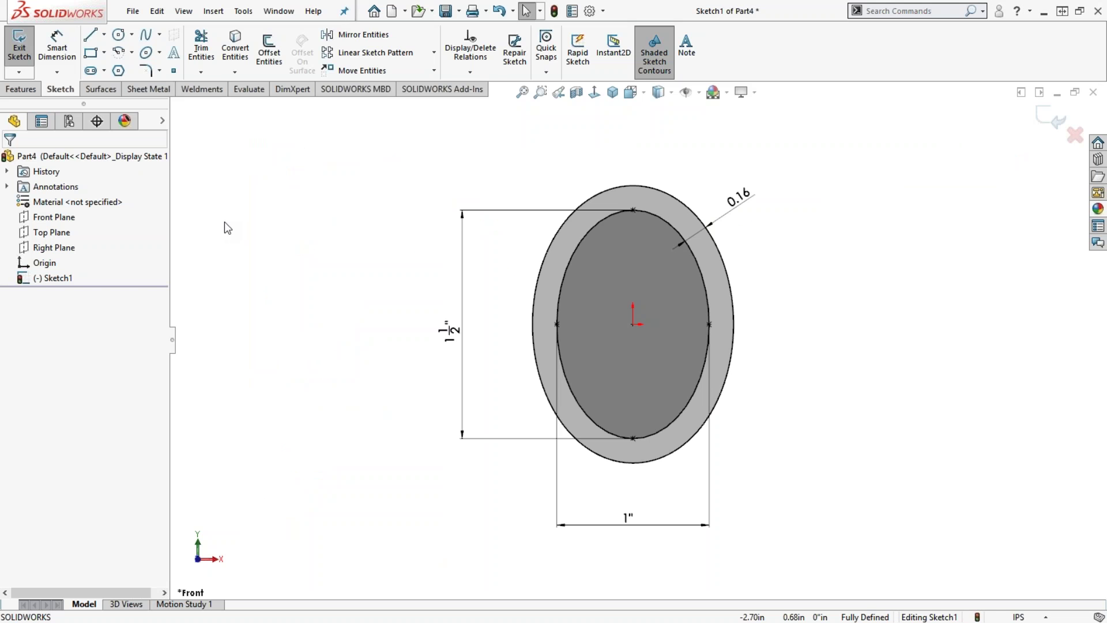
key("ctrl+Tab")
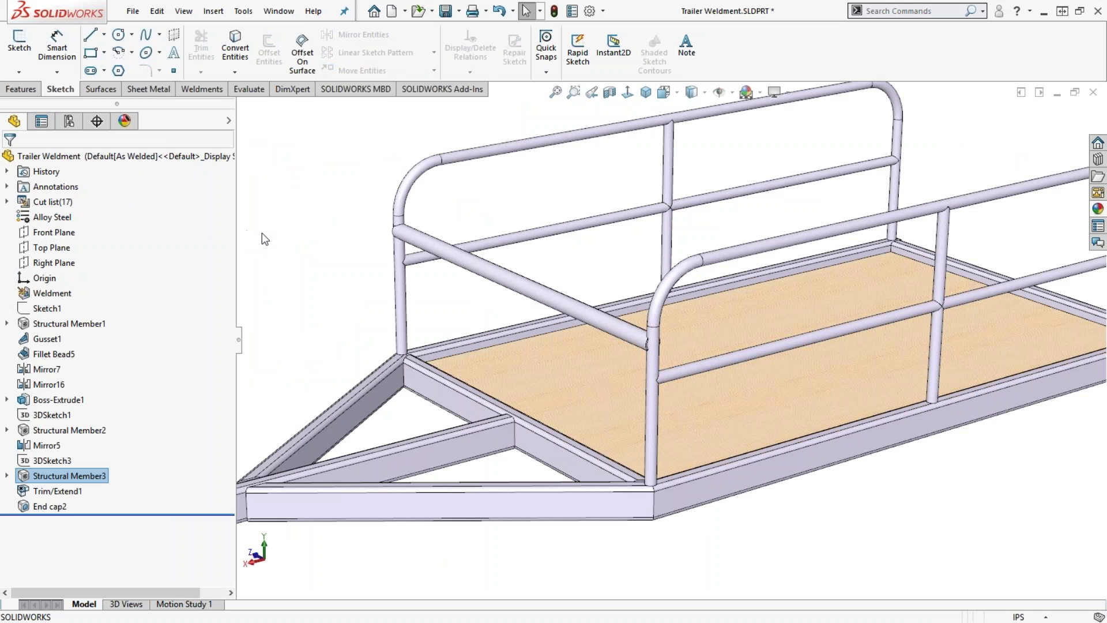
left_click(31, 460)
left_click(39, 432)
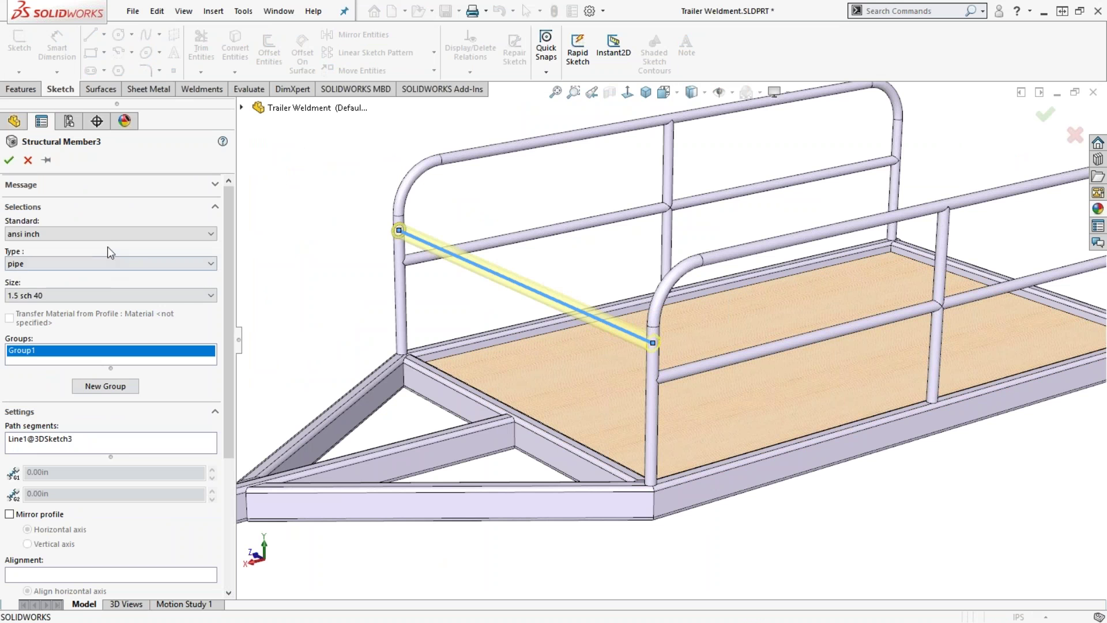
left_click(111, 235)
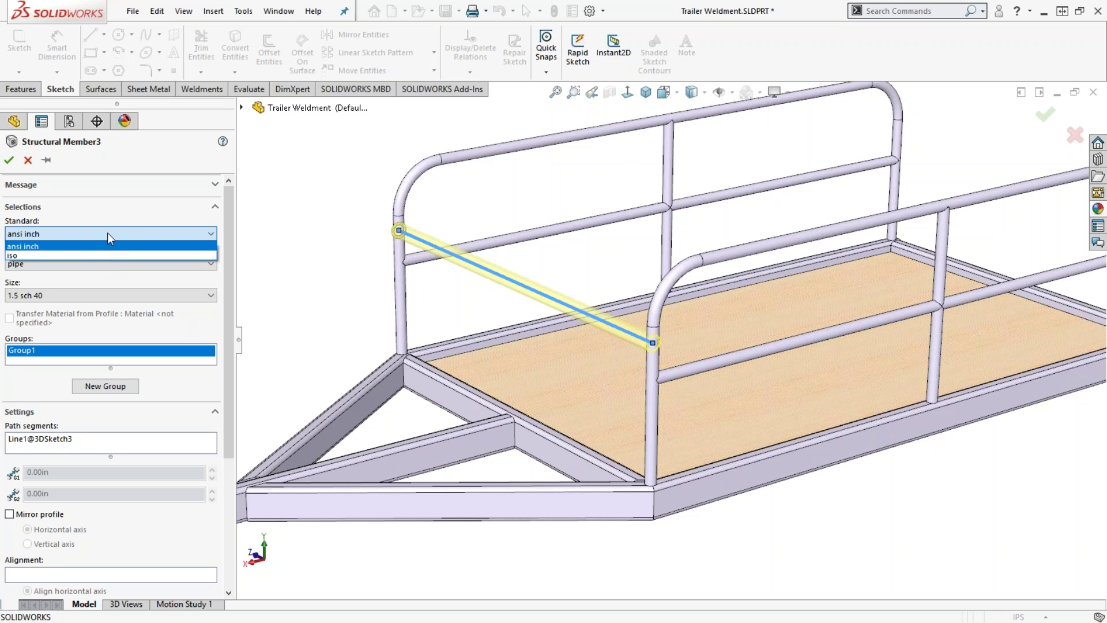
left_click(111, 233)
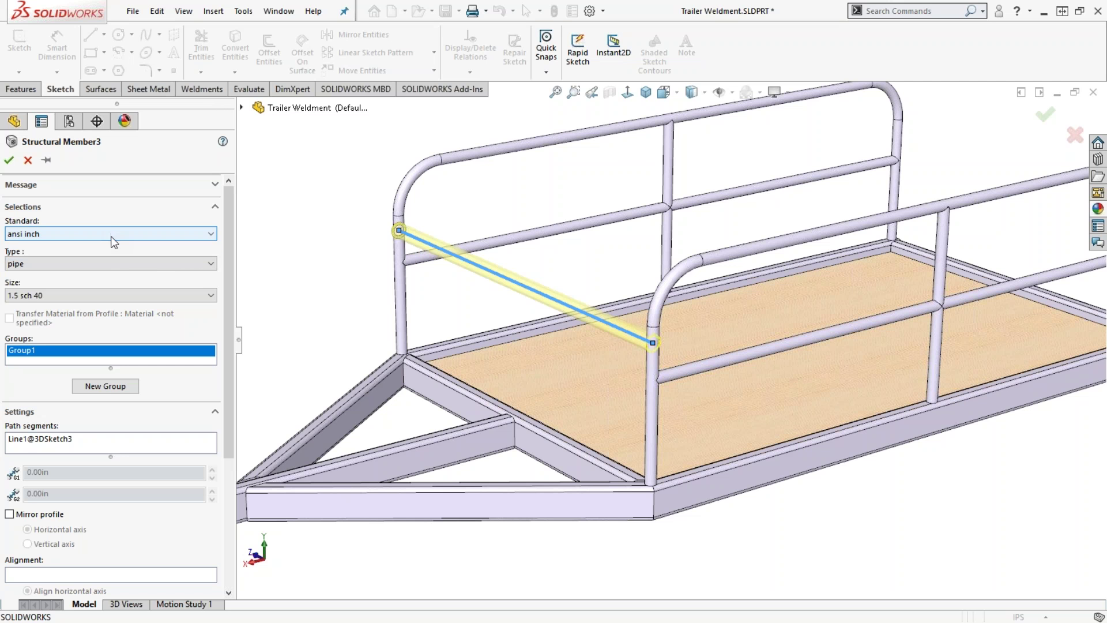
left_click(9, 159)
Step: Return to the elliptical profile part, switch to File Explorer and examine the profile files in the iso\pipe folder
key("ctrl+Tab")
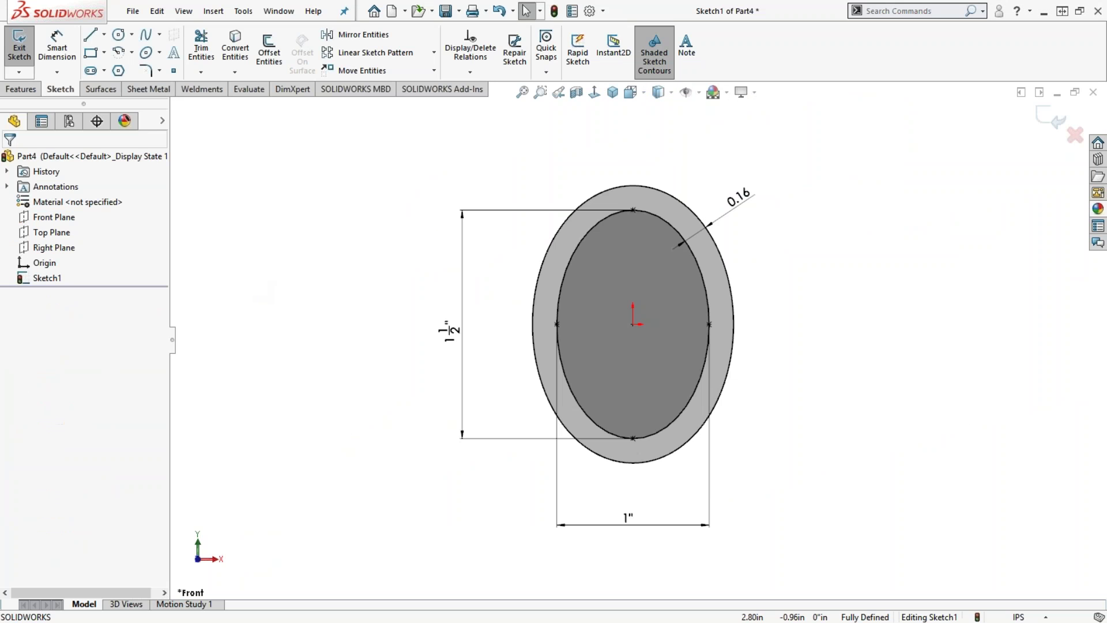
key("alt+Tab")
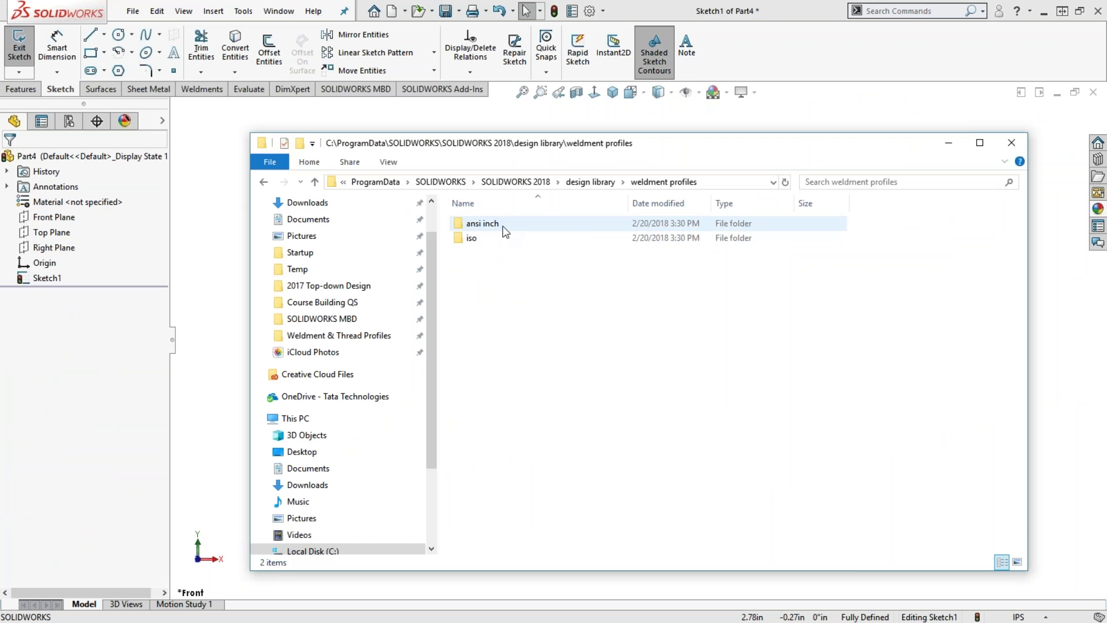
double_click(497, 238)
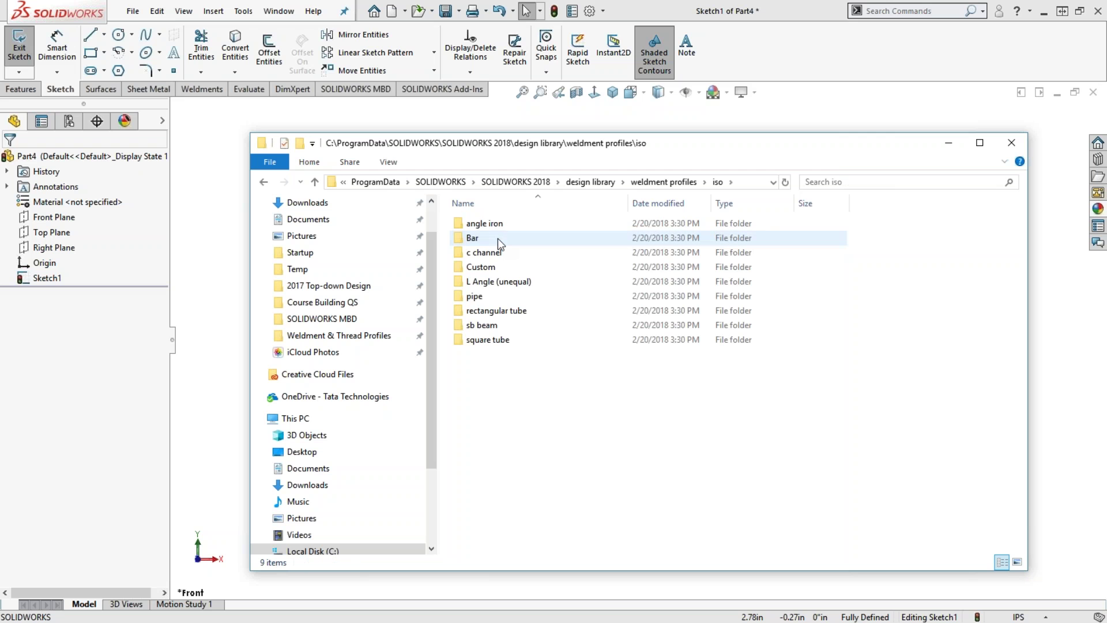
double_click(496, 297)
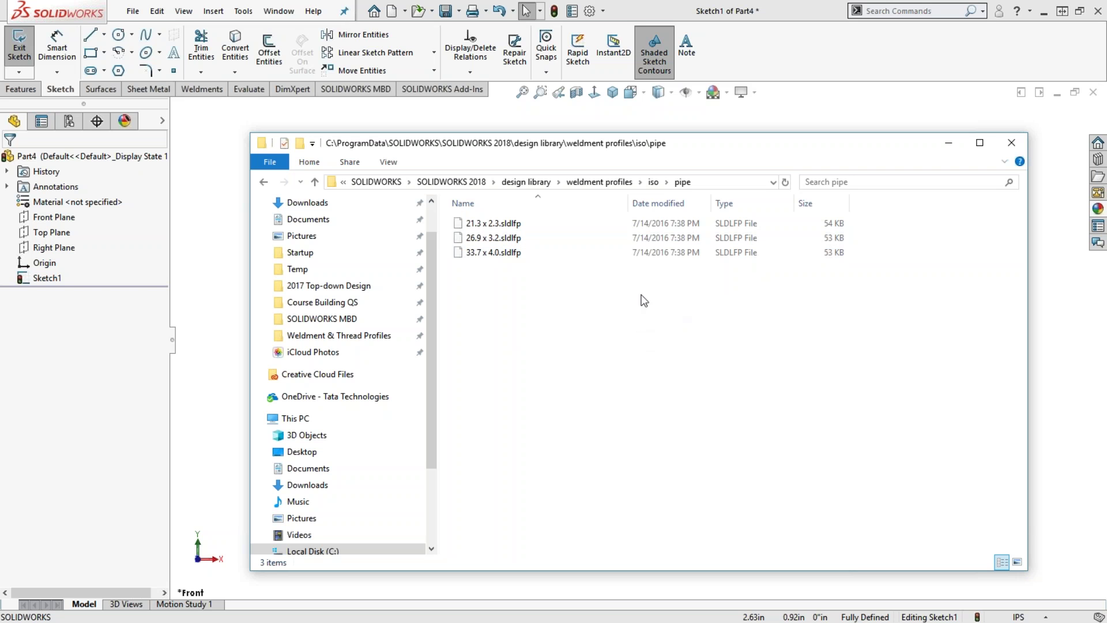
mouse_move(535, 217)
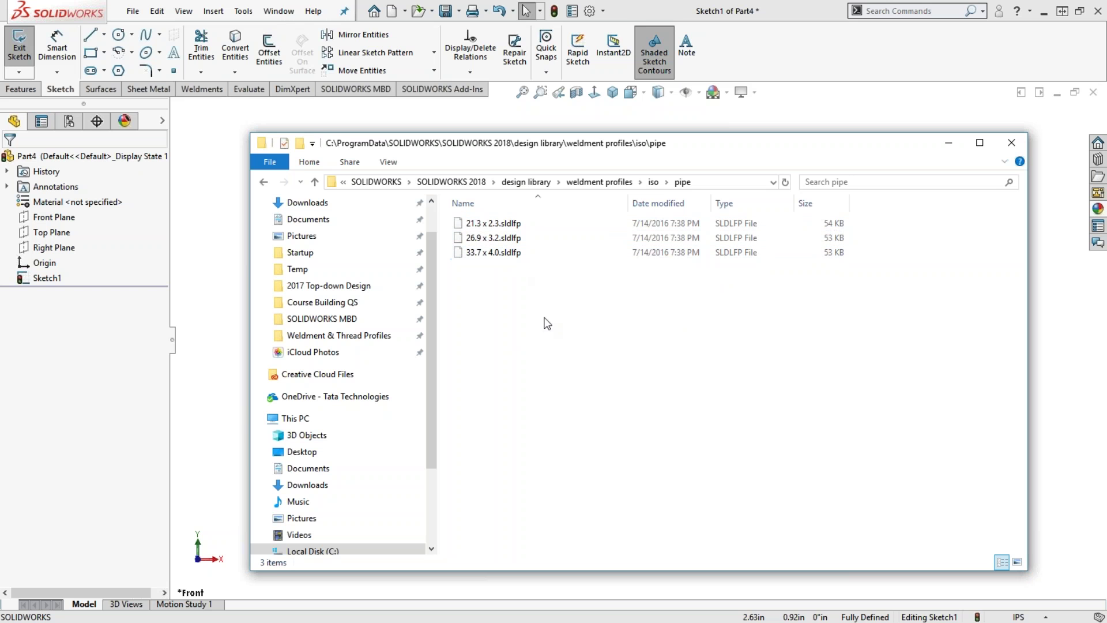
Step: Switch back to SOLIDWORKS, exit the elliptical profile sketch and add a configuration named 1.5 x 1
left_click(853, 108)
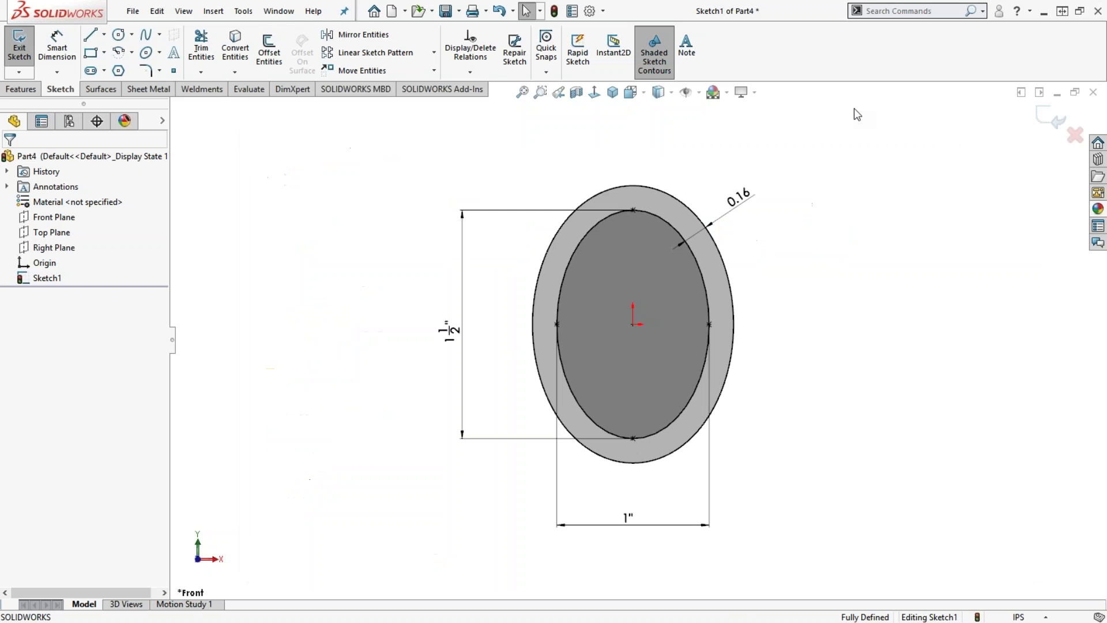
left_click(70, 123)
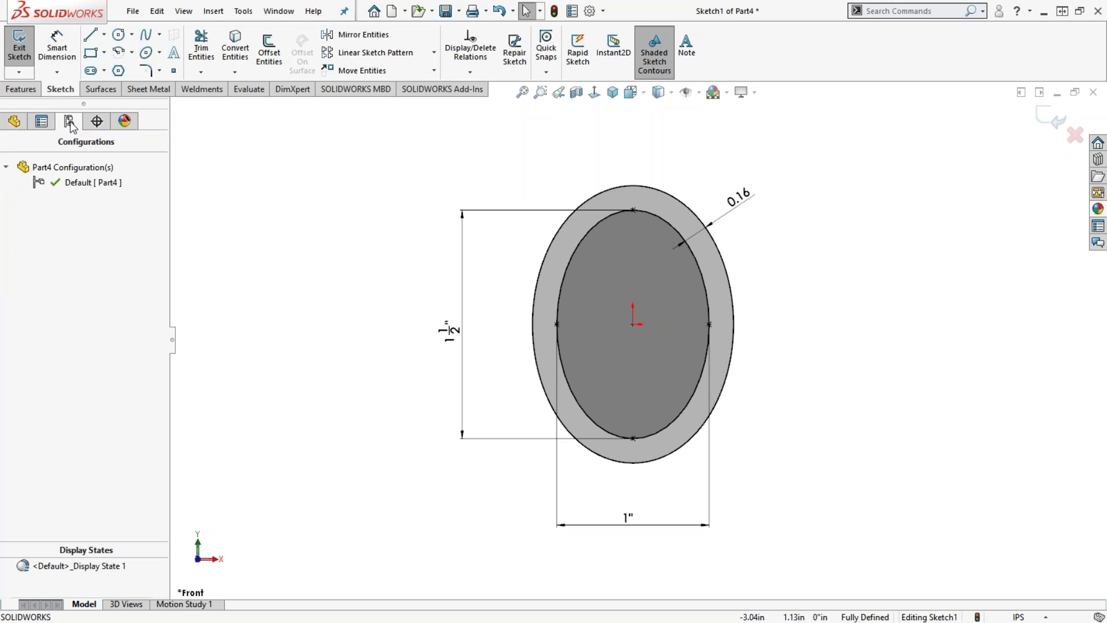
right_click(83, 173)
left_click(292, 183)
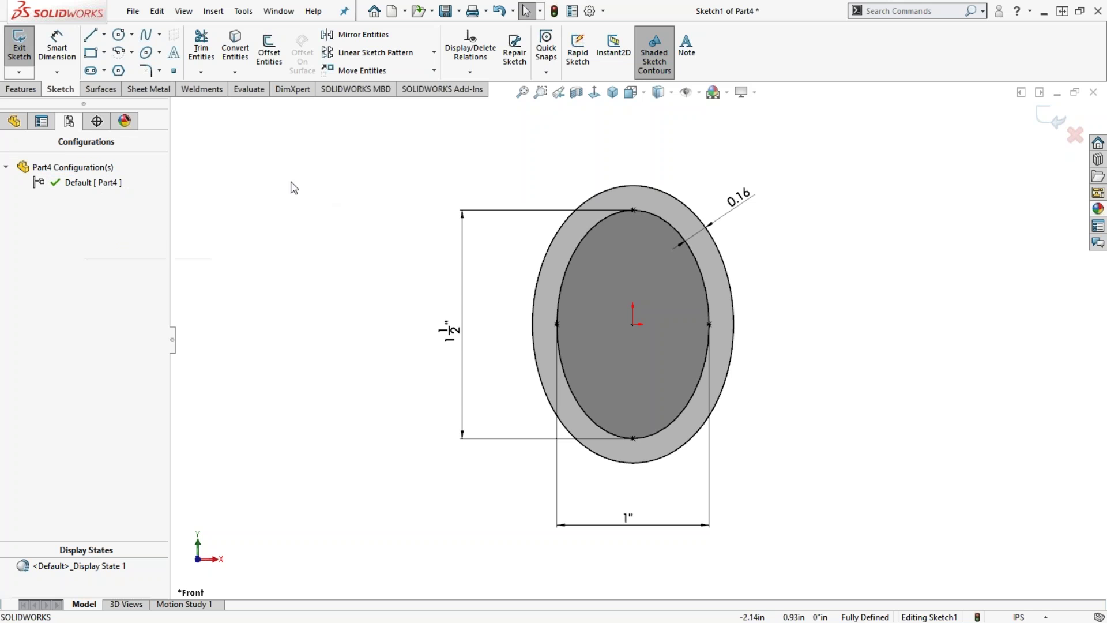
left_click(1047, 123)
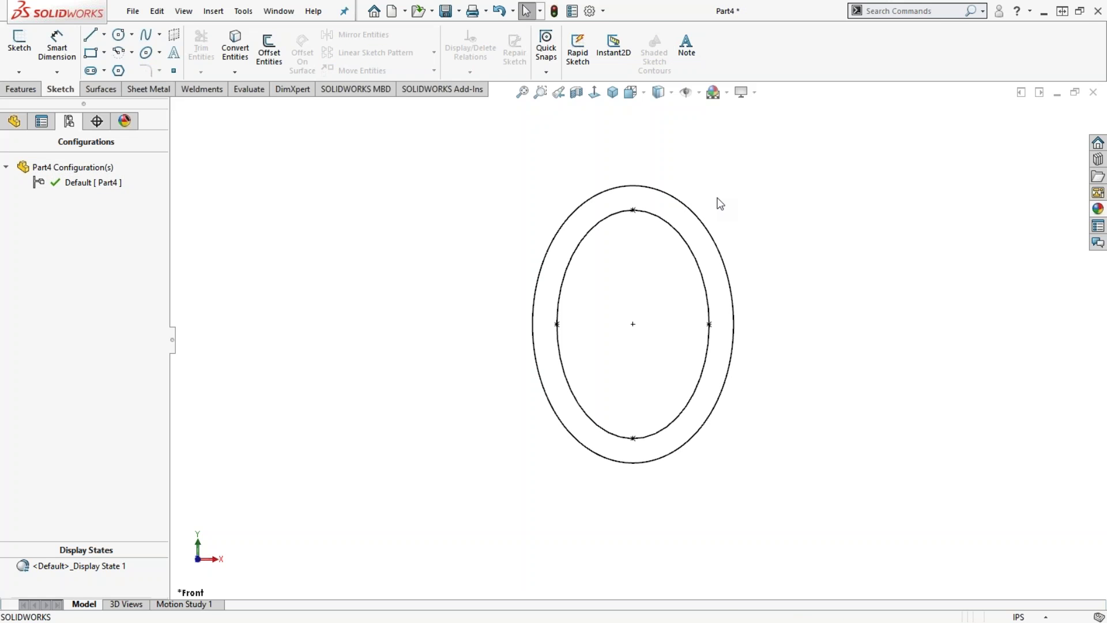
right_click(68, 170)
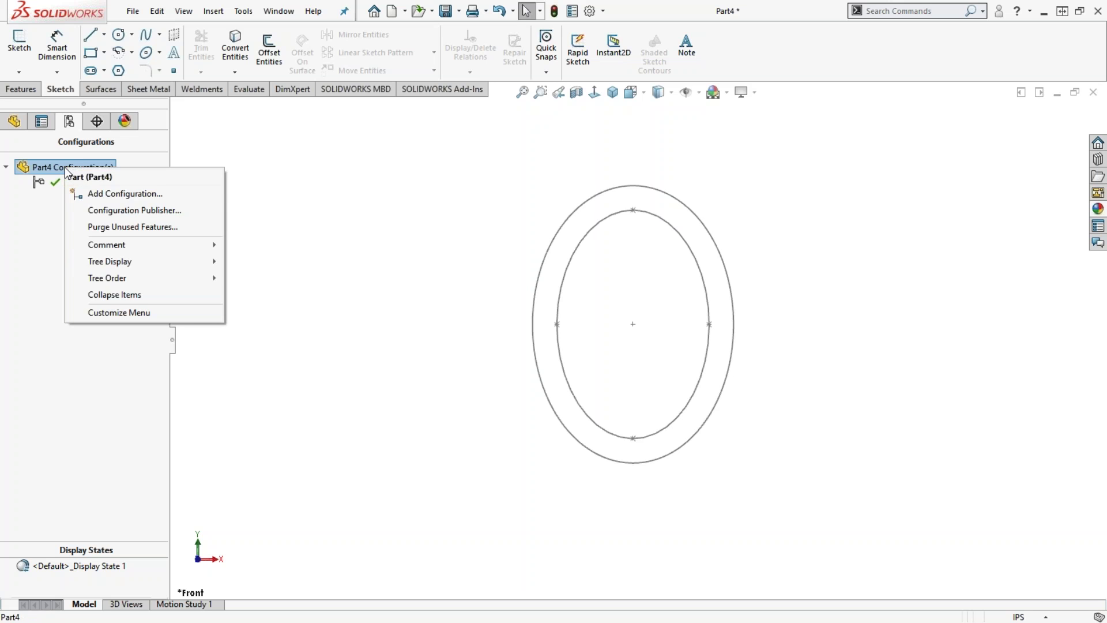
left_click(153, 195)
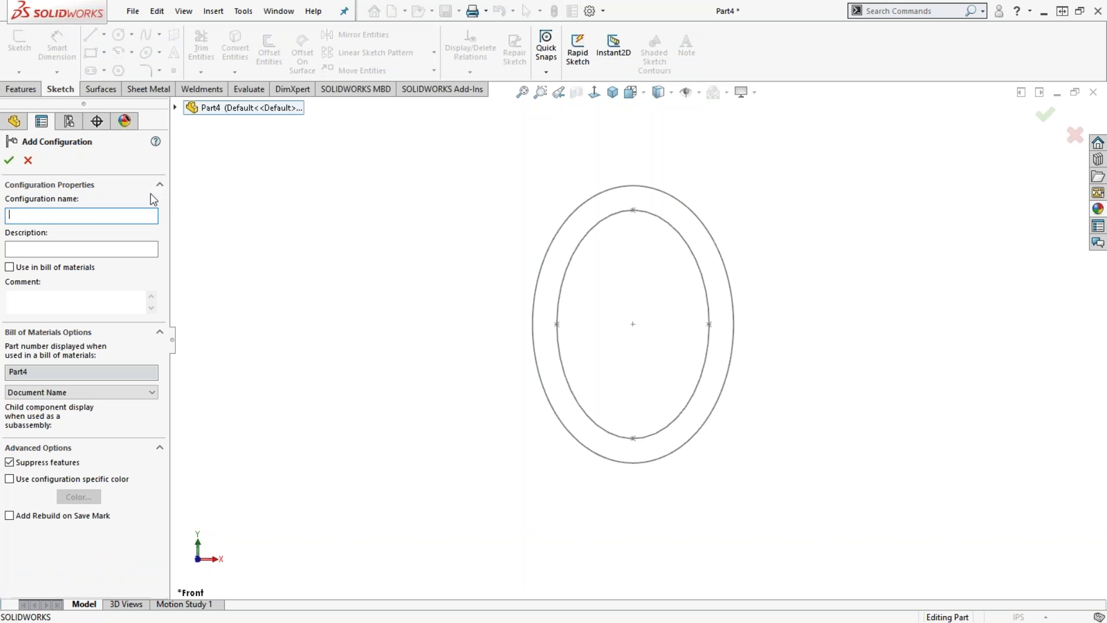
type("1.5 x 1")
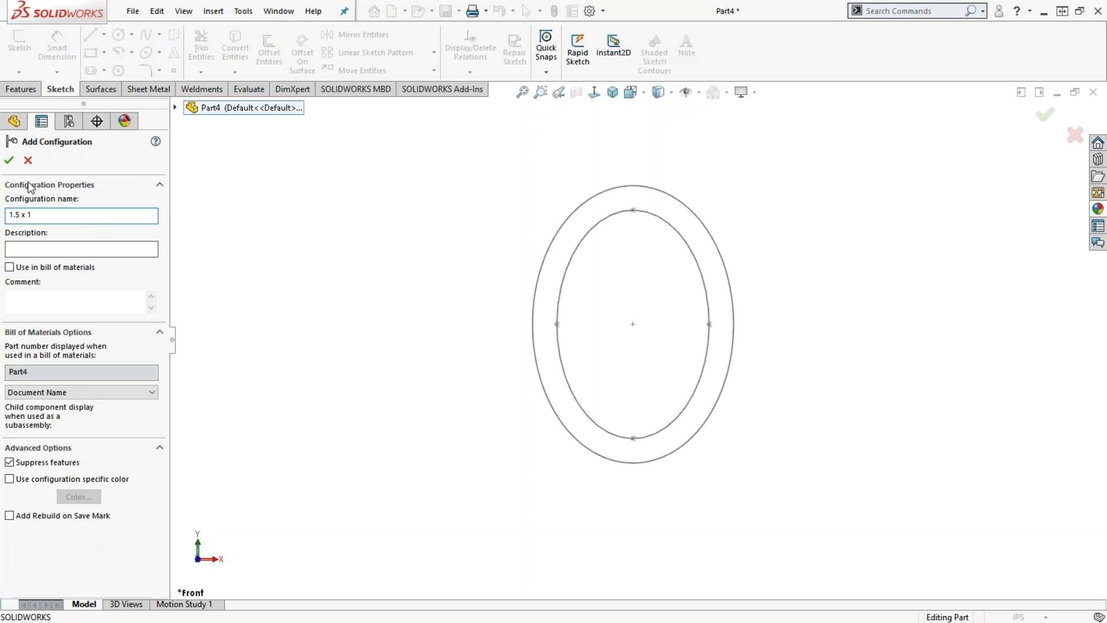
left_click(9, 159)
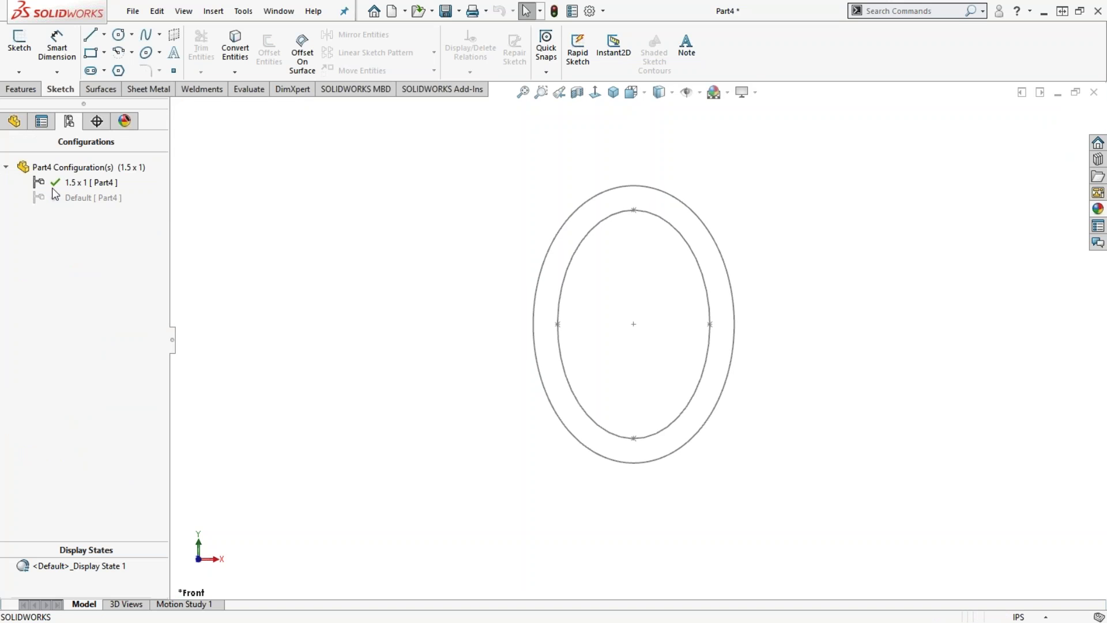
Step: Compare the Default and 1.5 x 1 configurations and add another configuration named 2 x 1.5
double_click(81, 199)
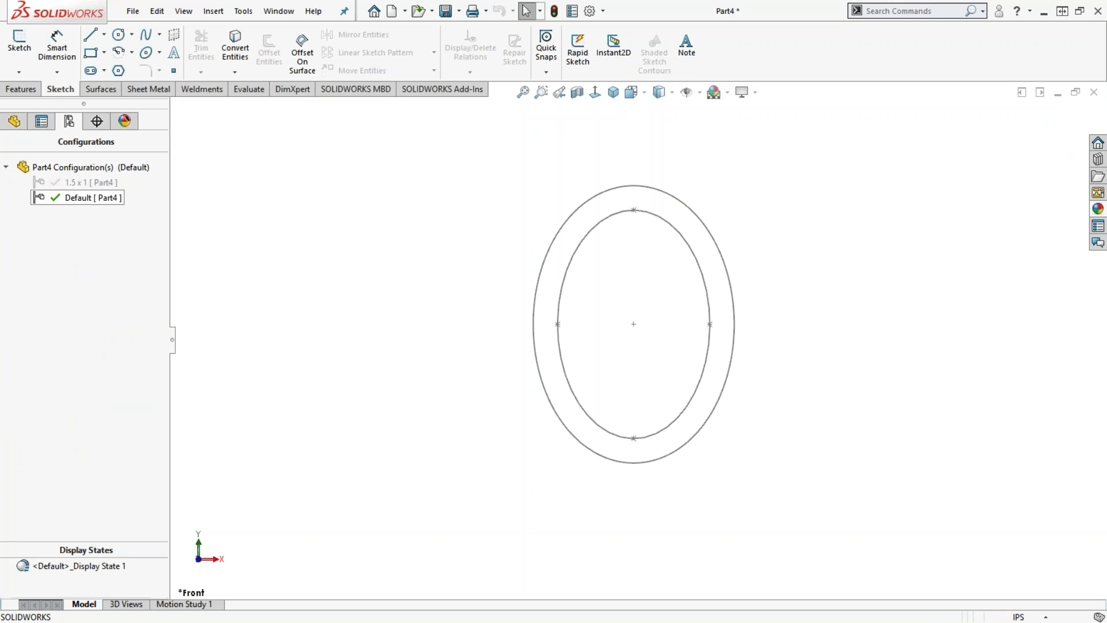
double_click(79, 183)
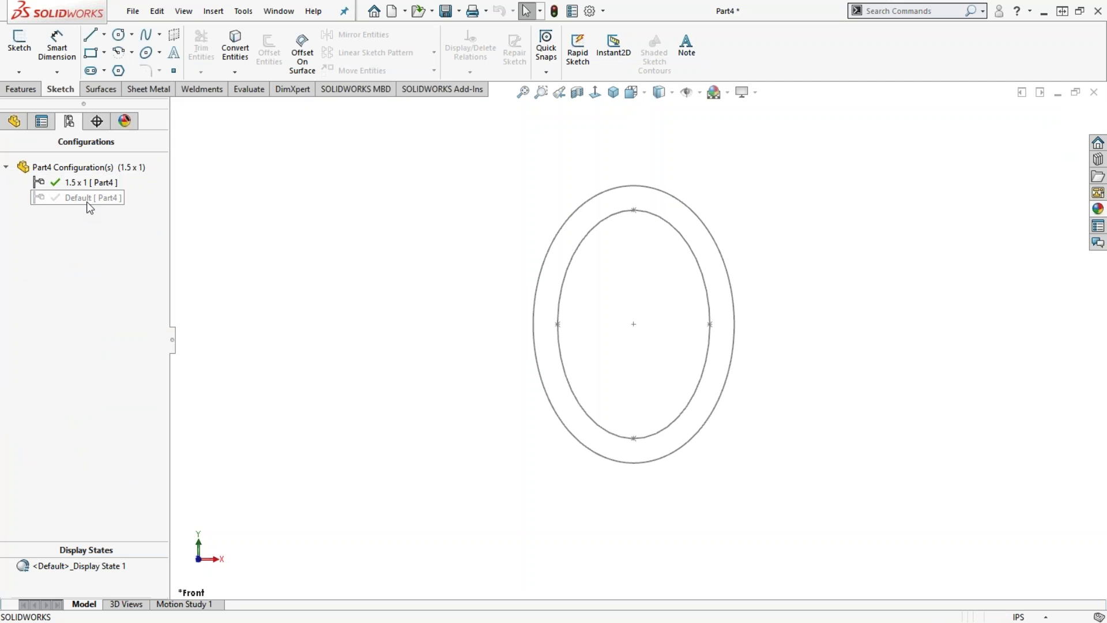
right_click(69, 167)
left_click(112, 194)
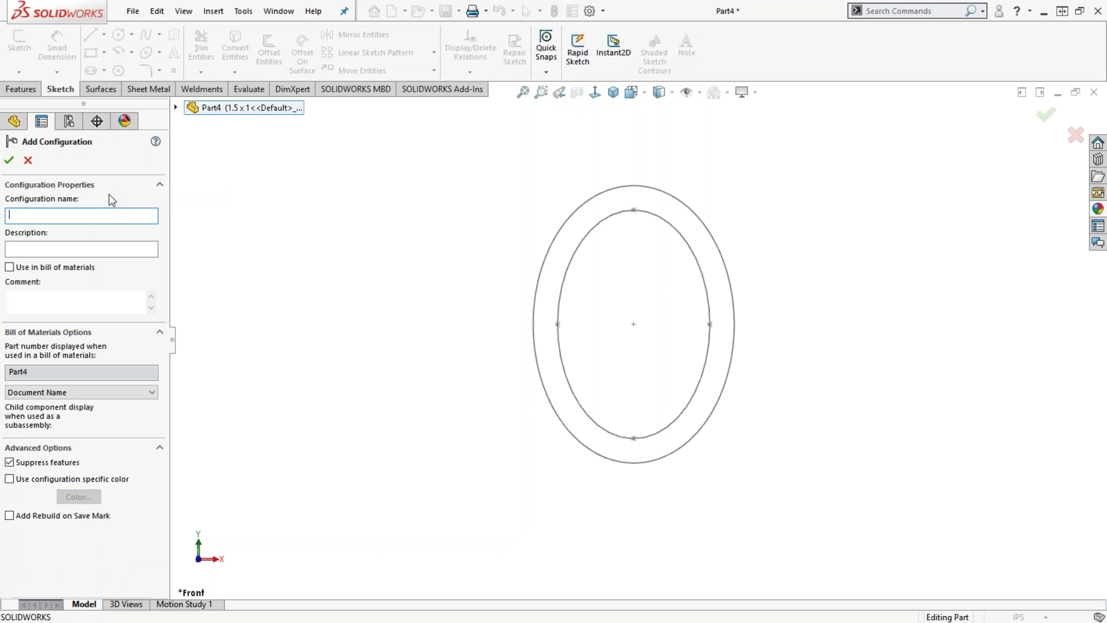
type("2 x 1.5")
key("Return")
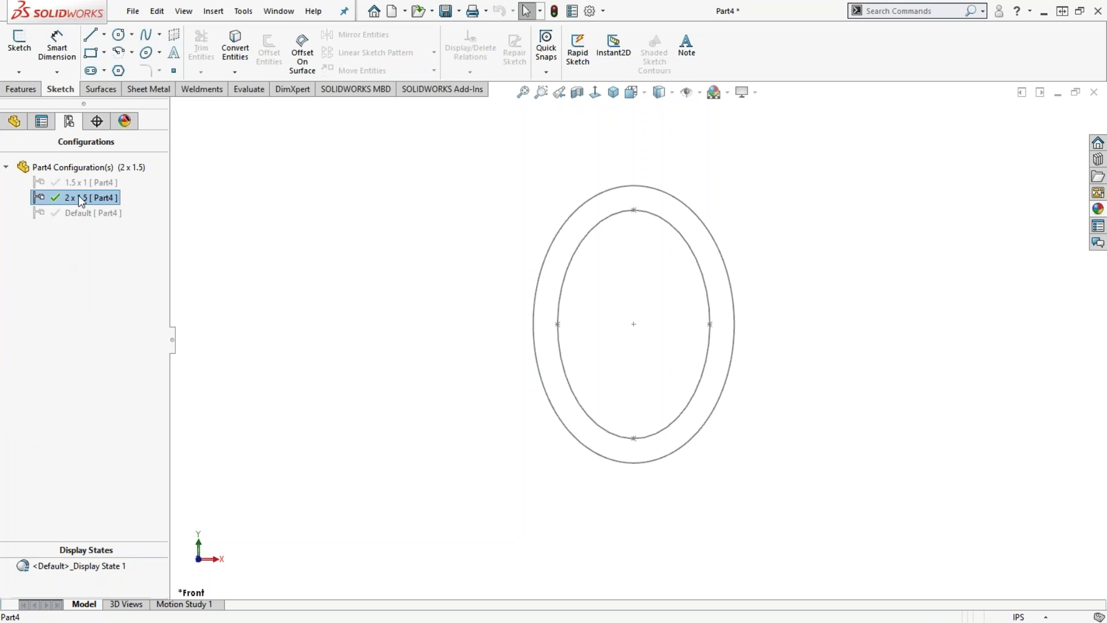
Step: Edit Sketch1 and set the inner ellipse's height to 2 in for this configuration only
left_click(15, 124)
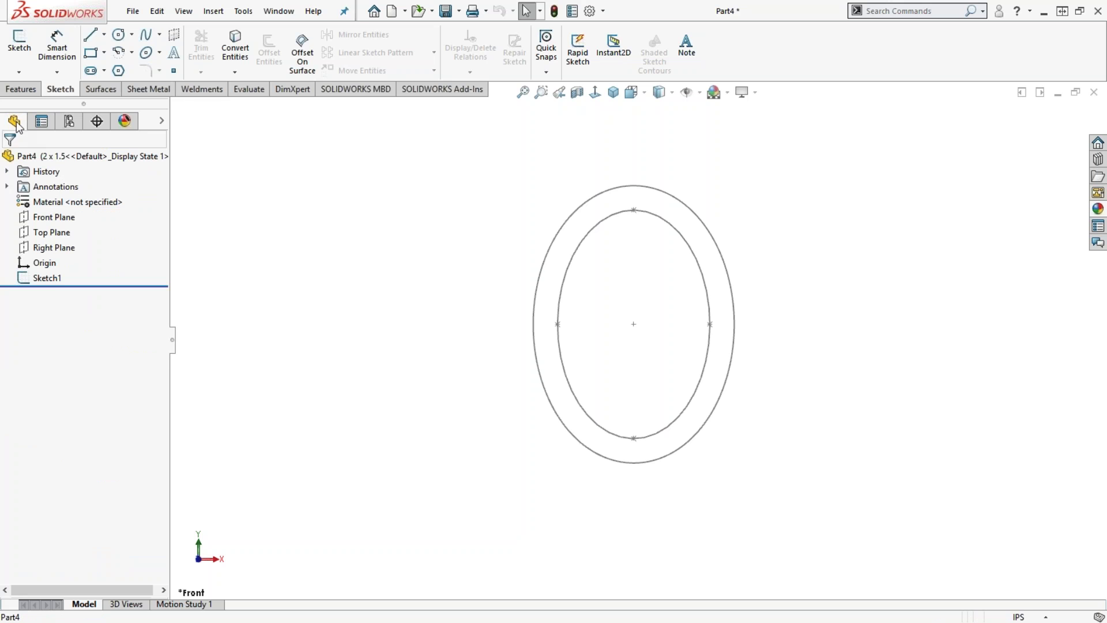
left_click(47, 277)
left_click(63, 237)
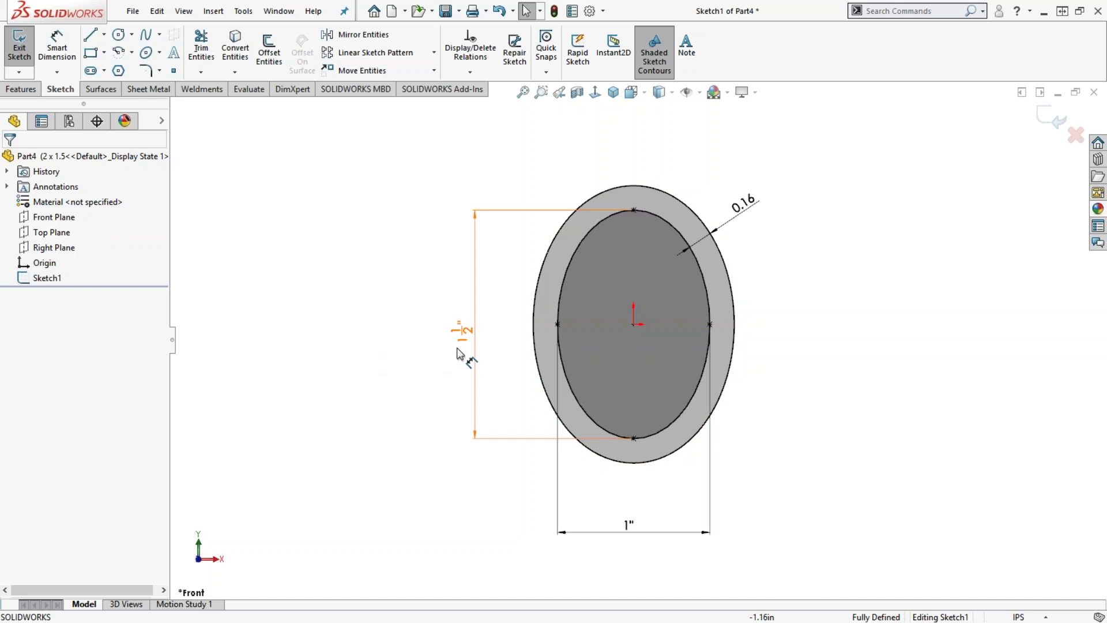
left_click(462, 333)
double_click(462, 330)
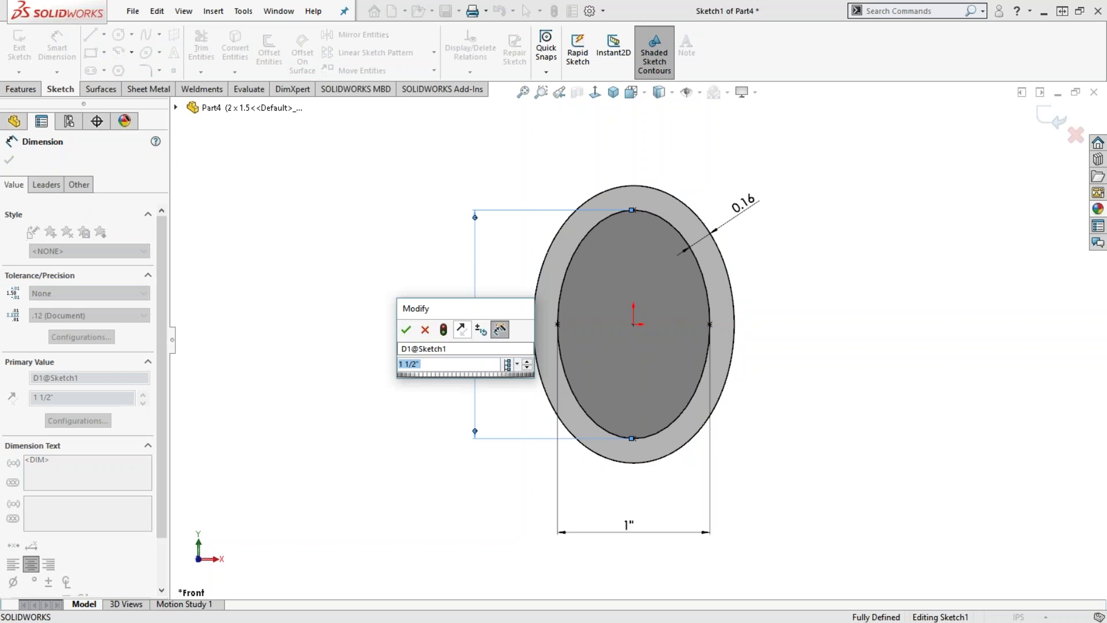
type("2")
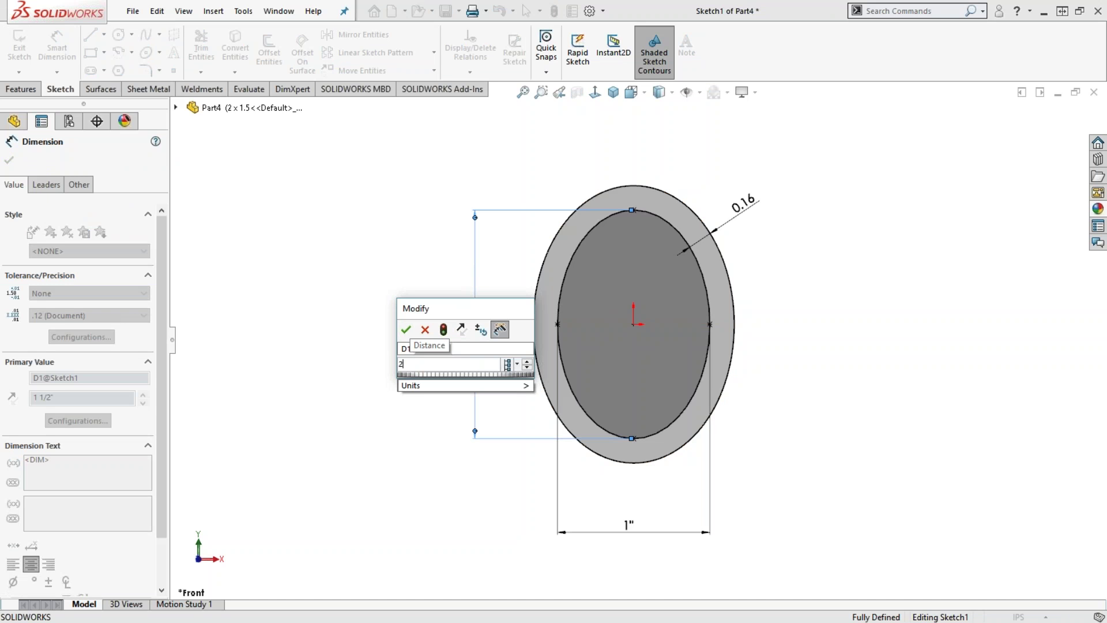
left_click(517, 364)
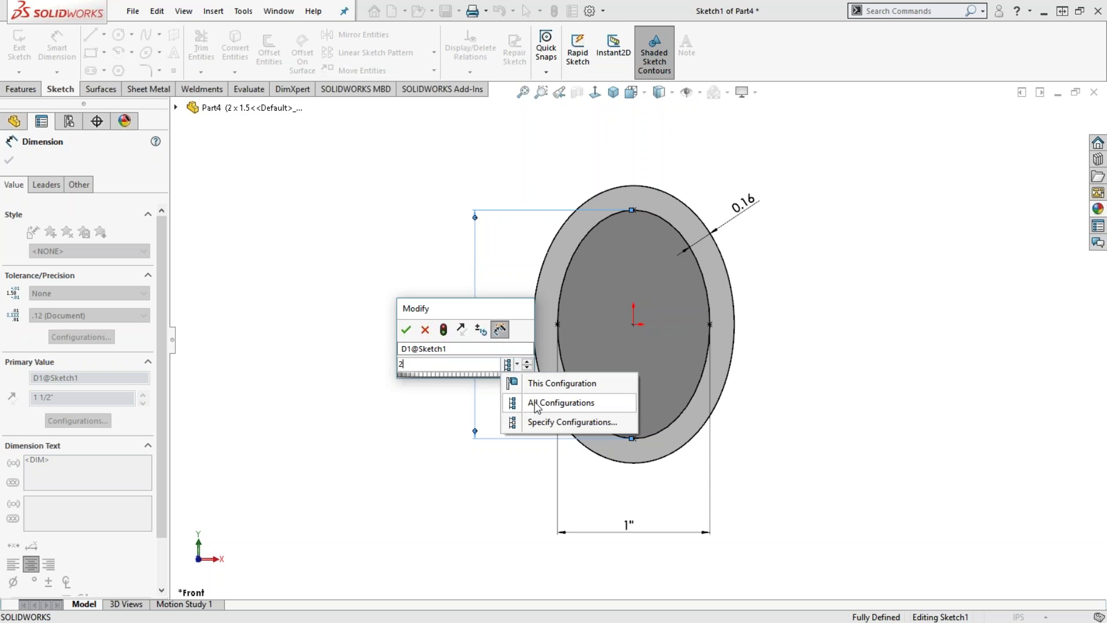
left_click(537, 382)
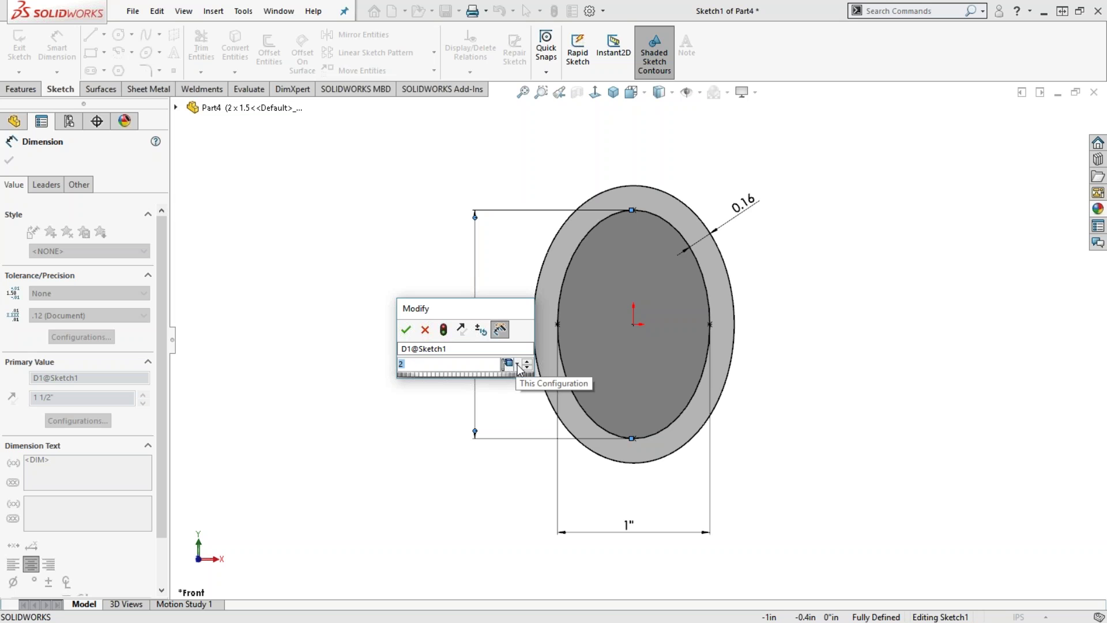
left_click(407, 330)
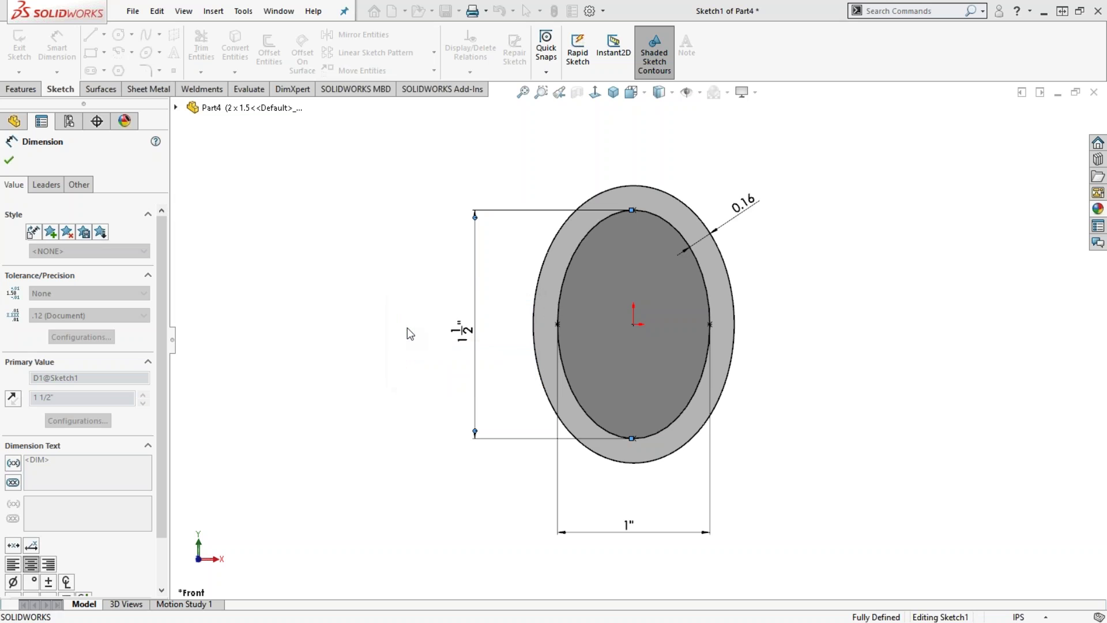
Step: Set the inner ellipse's width to 1.5 in for this configuration only, exit the sketch and show the part's configurations
double_click(631, 526)
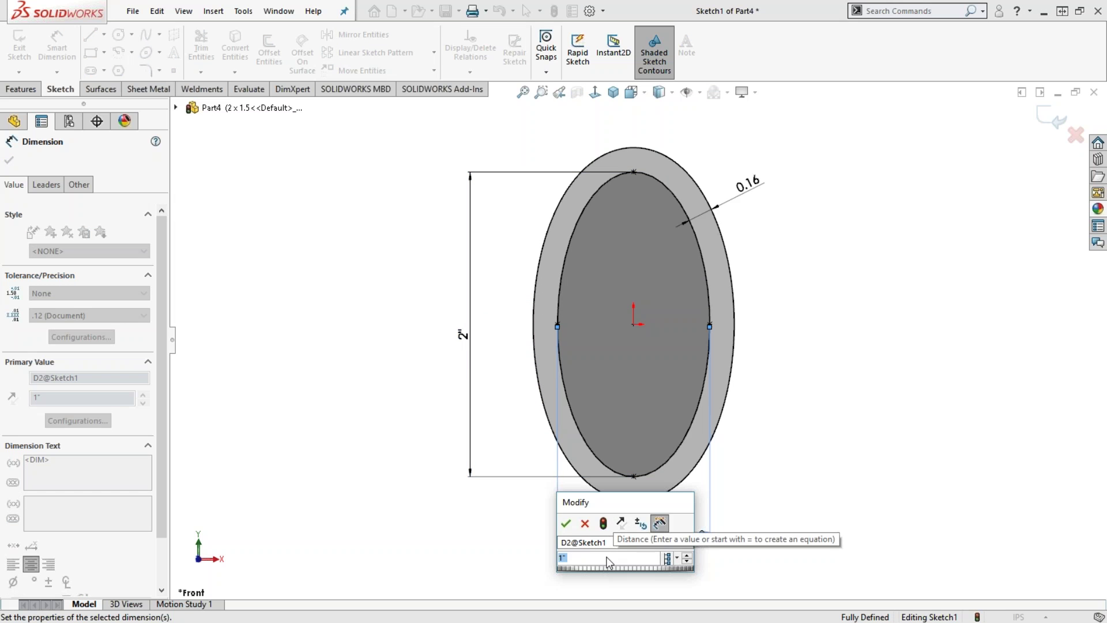
type("1.5")
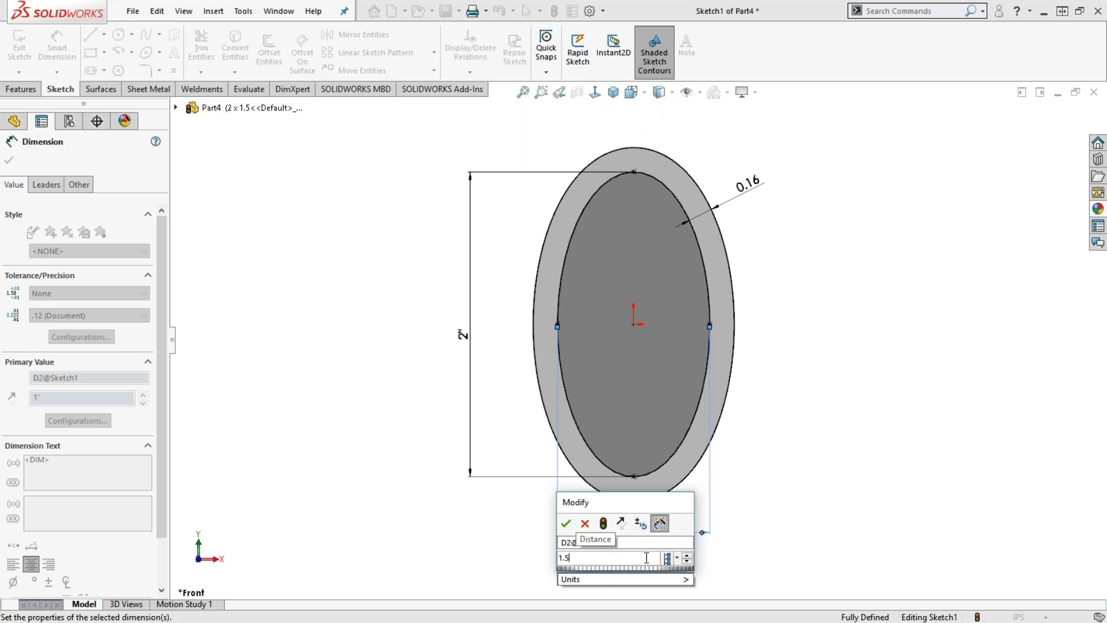
left_click(677, 558)
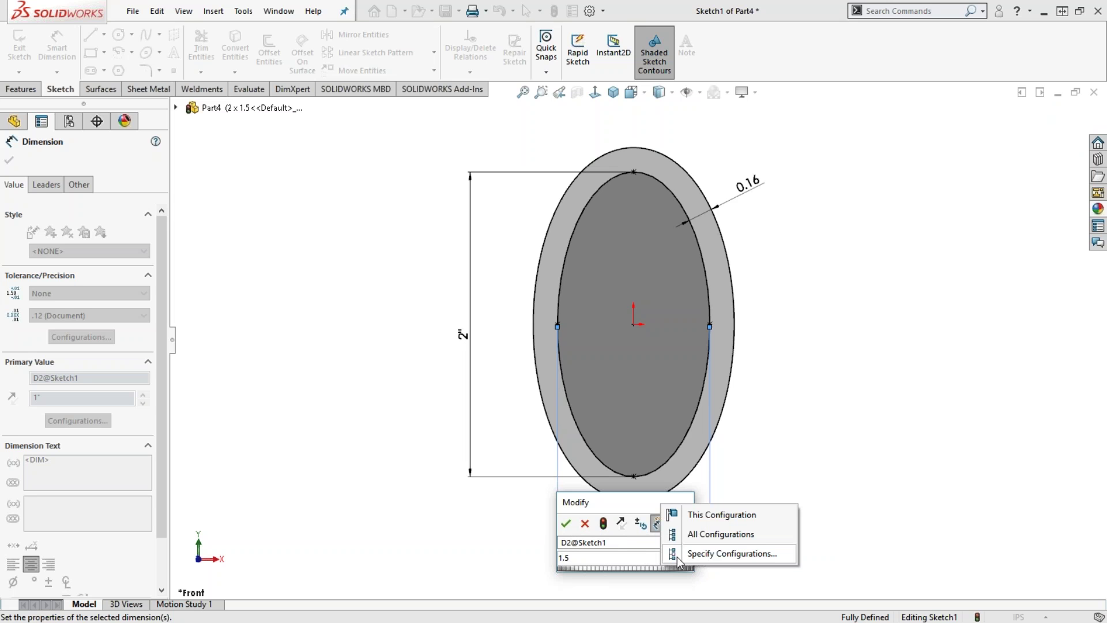
left_click(702, 518)
left_click(566, 523)
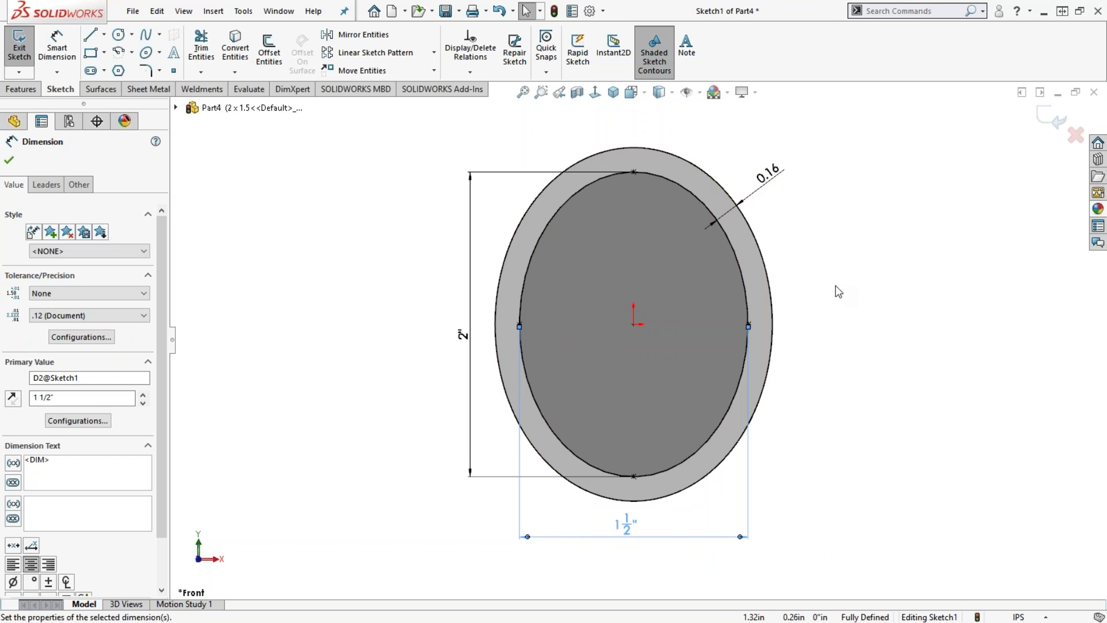
left_click(1051, 117)
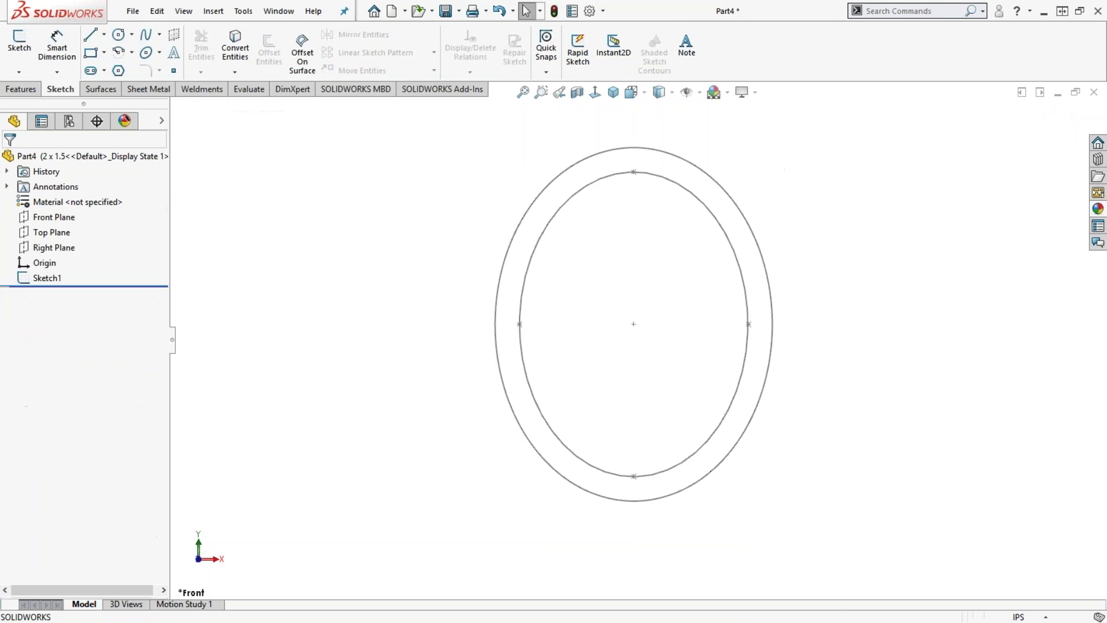
left_click(69, 123)
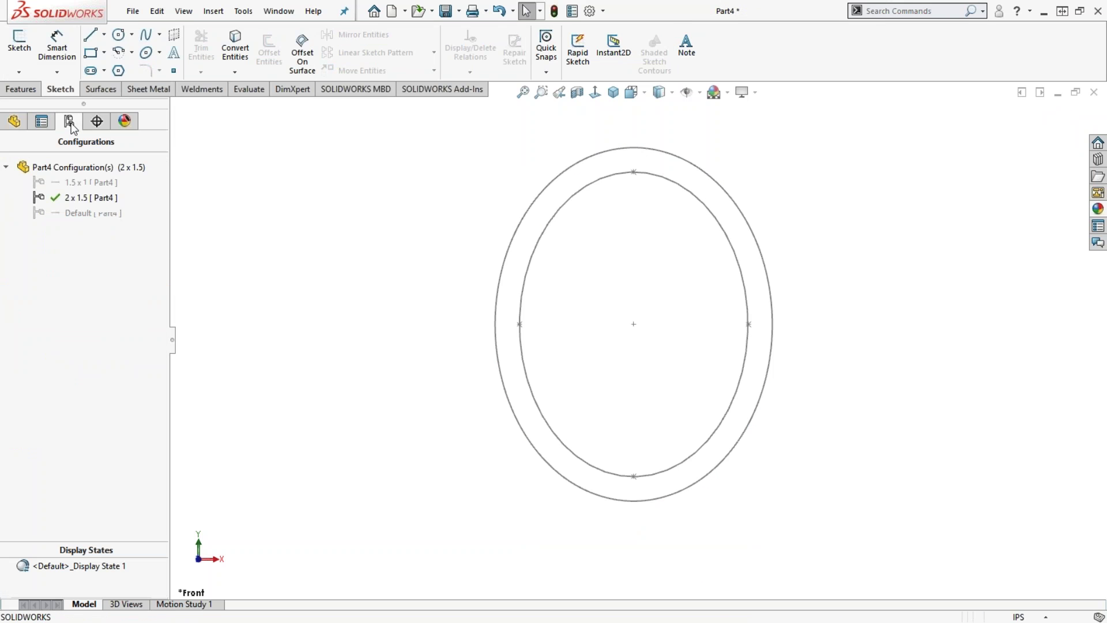
Step: Compare the 2 x 1.5 and 1.5 x 1 configurations, leaving 1.5 x 1 active, and examine the profile around its origin
double_click(87, 182)
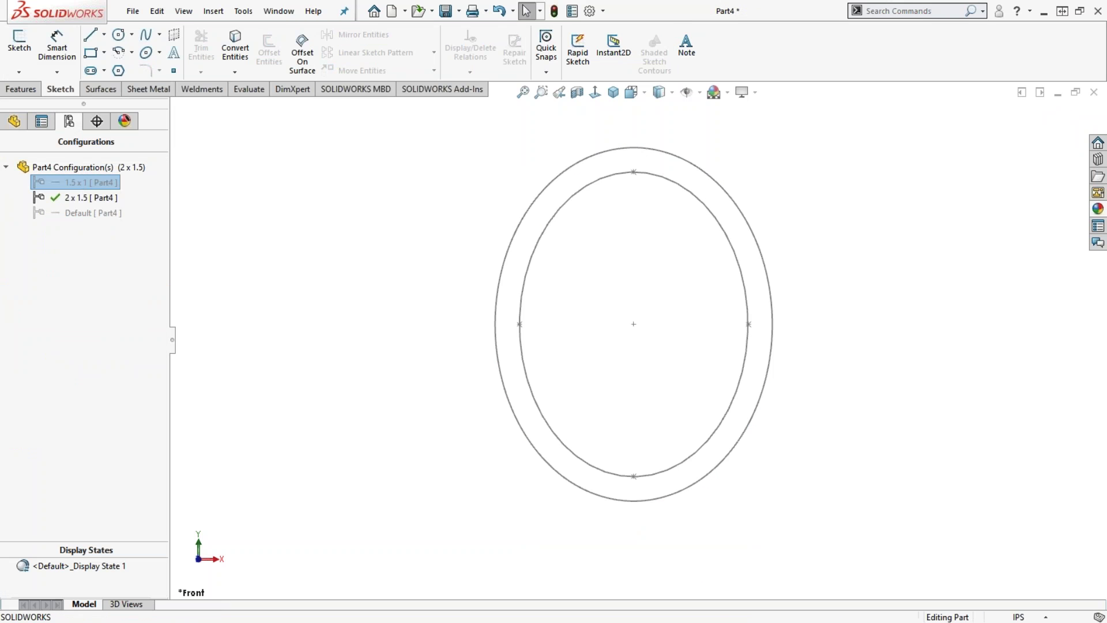
double_click(81, 198)
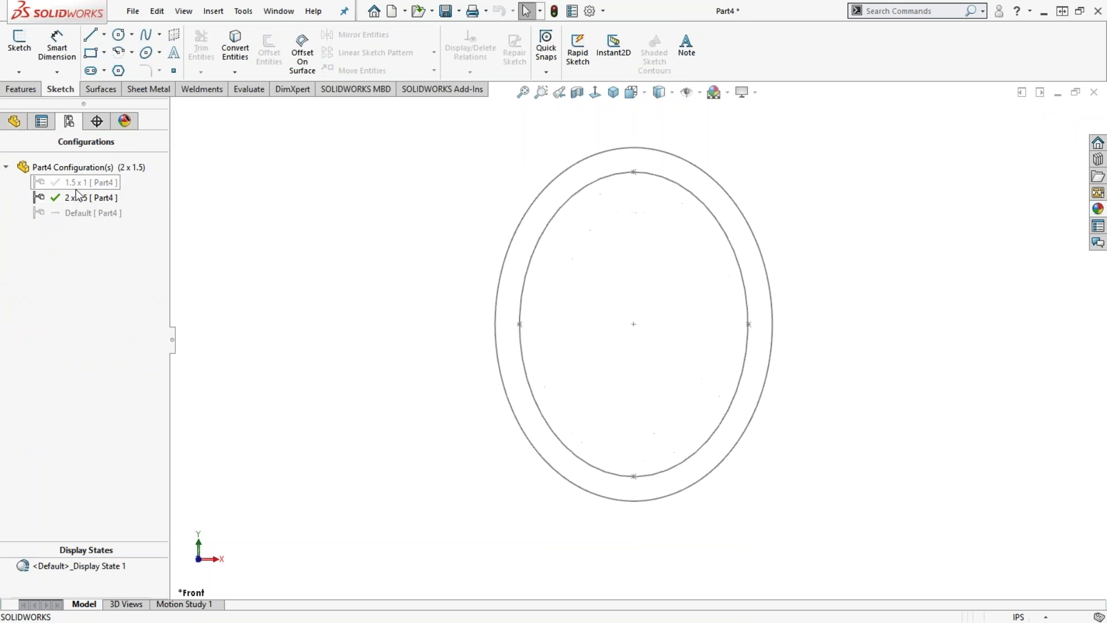
double_click(80, 183)
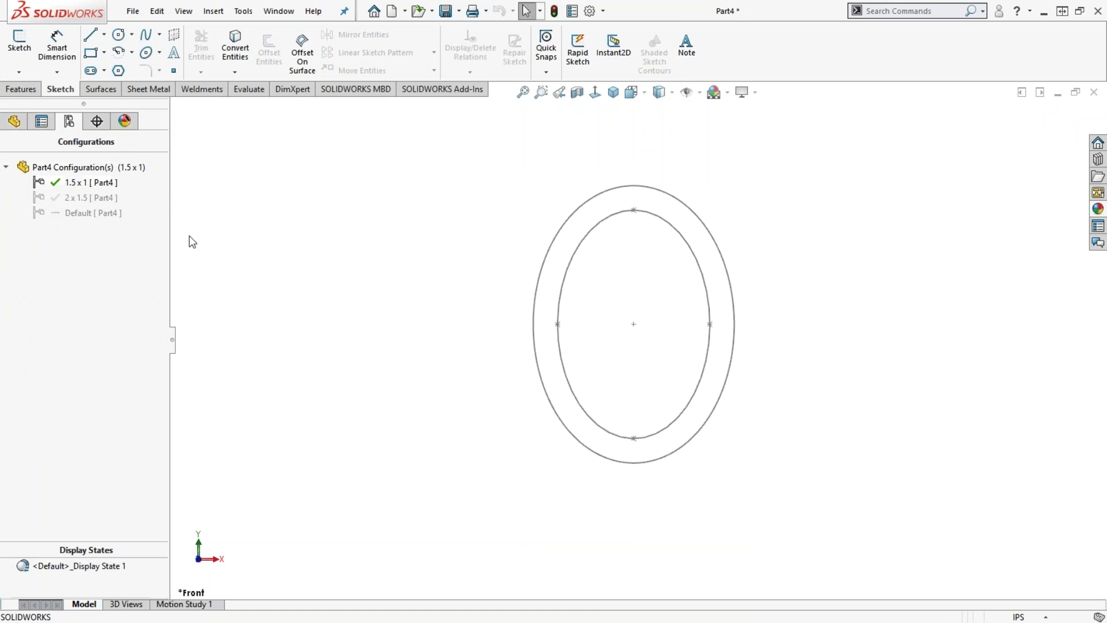
scroll(666, 301, "down", 1)
scroll(638, 330, "up", 1)
scroll(638, 330, "down", 1)
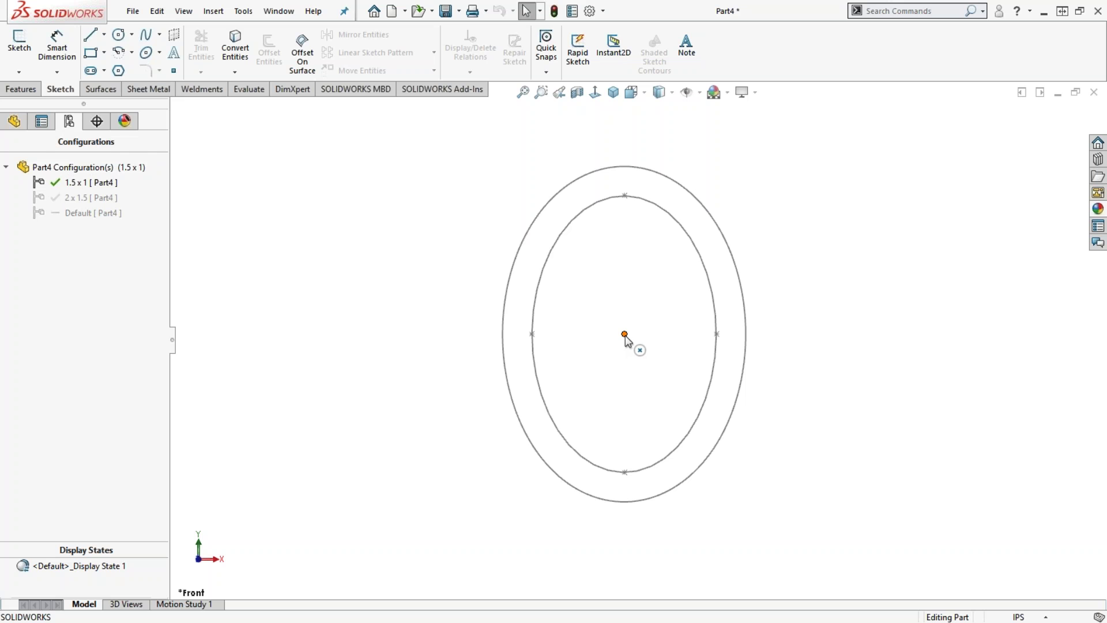
Step: Edit Sketch1 and draw a horizontal centerline about 1.04 in long from the origin leftward past the outer ellipse
left_click(15, 121)
left_click(104, 34)
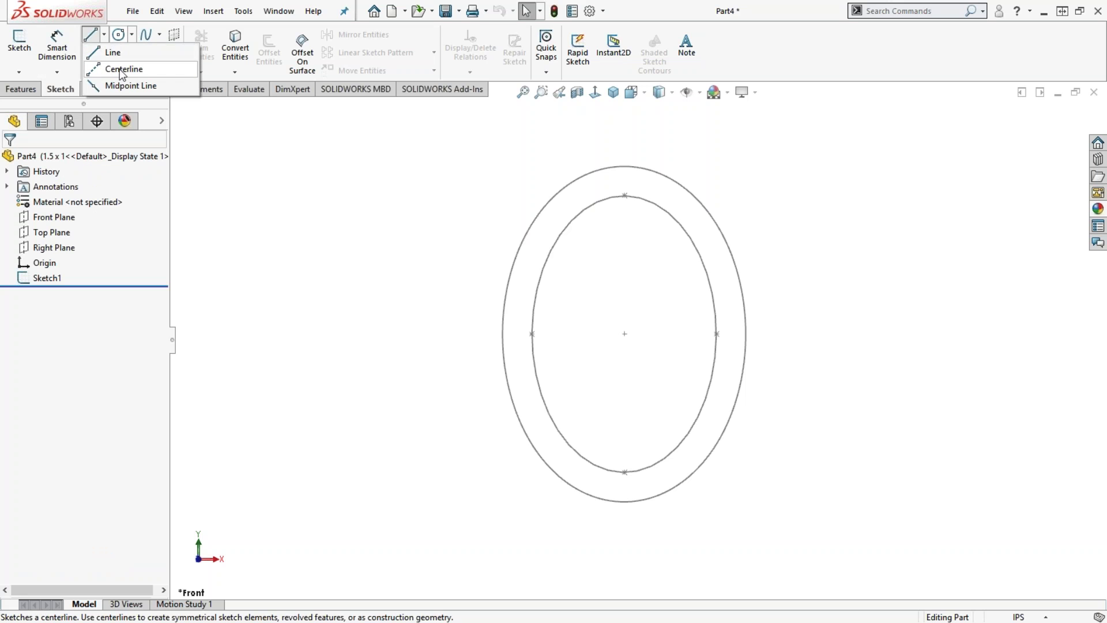
left_click(118, 69)
left_click(625, 336)
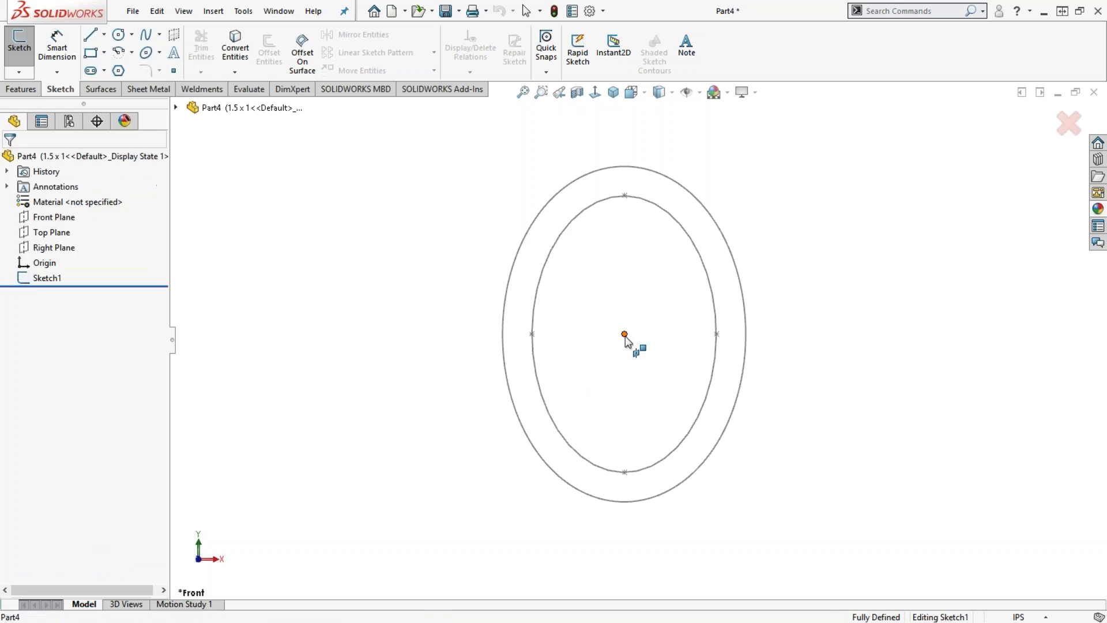
left_click(104, 34)
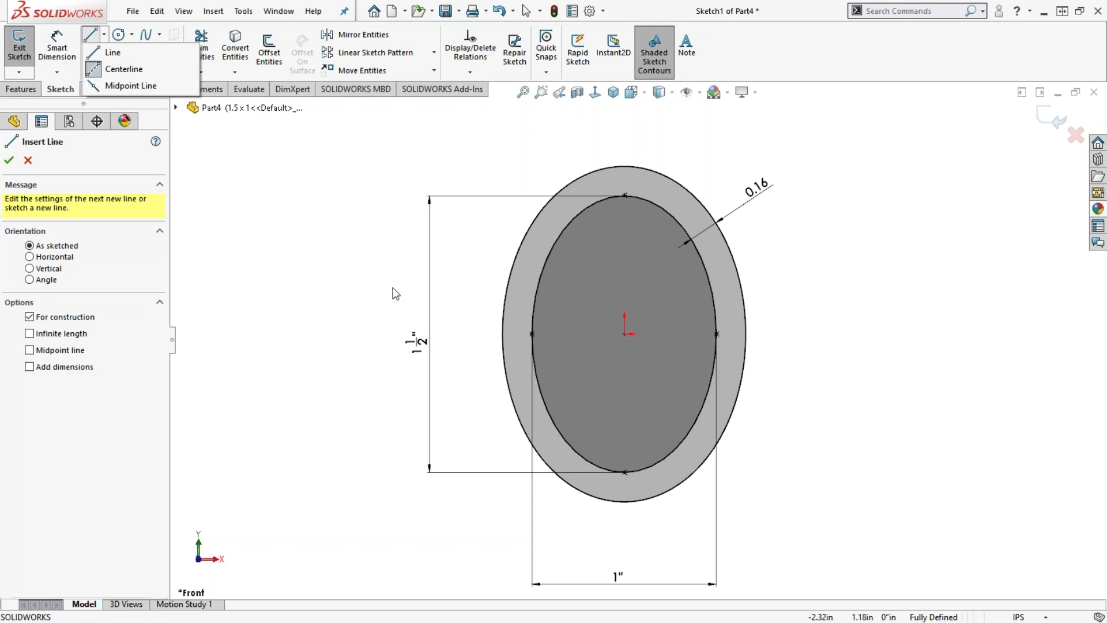
left_click(337, 248)
key("Escape")
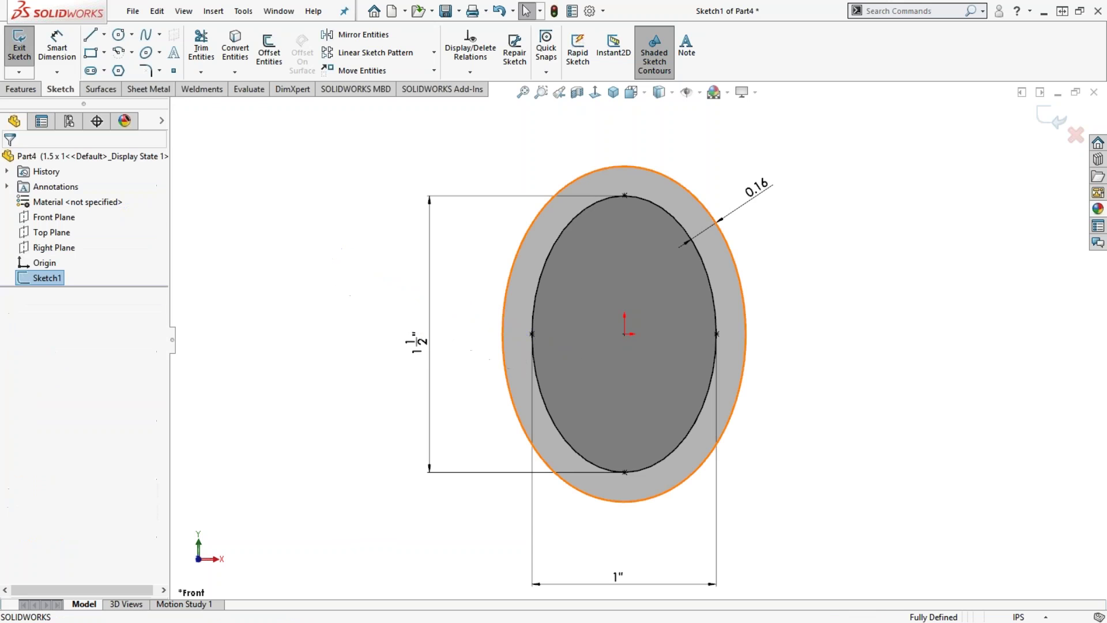
left_click(104, 35)
left_click(122, 69)
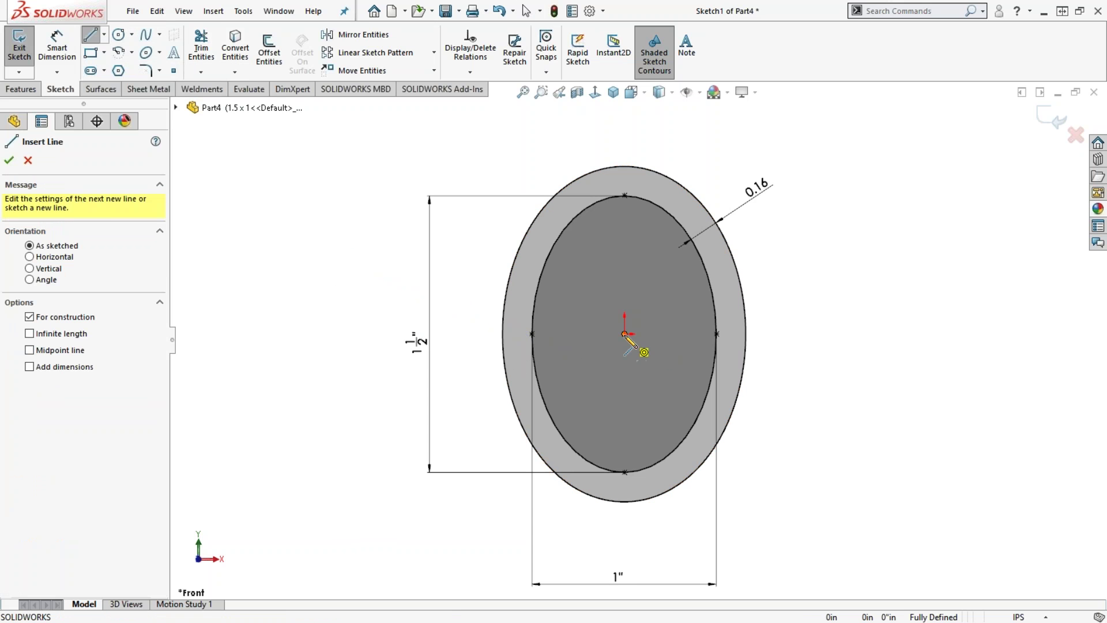
left_click(624, 334)
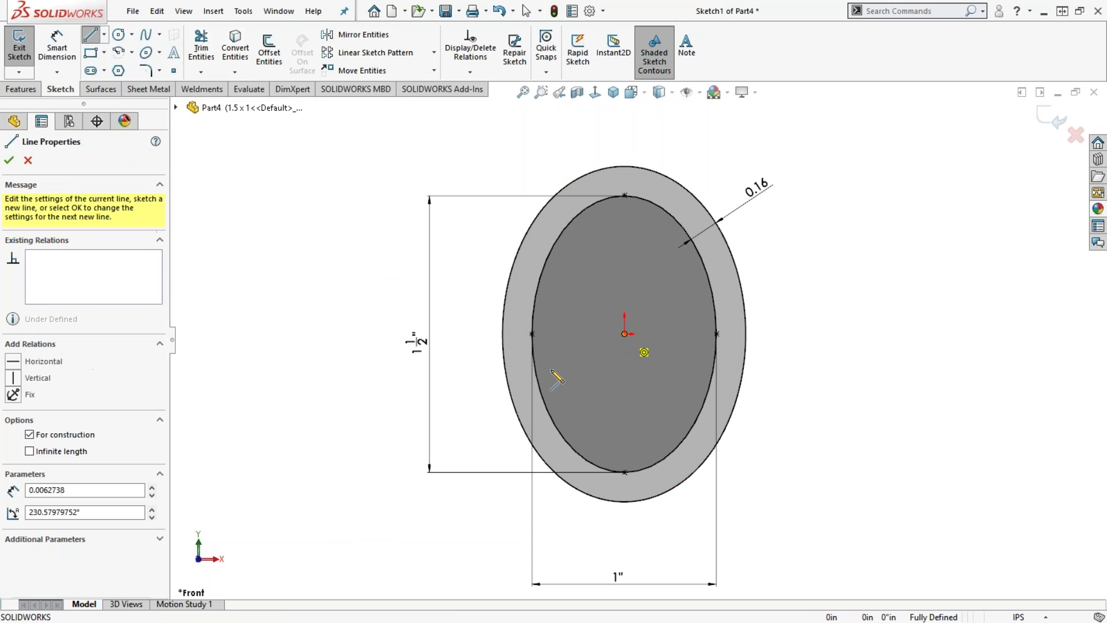
left_click(433, 334)
key("Escape")
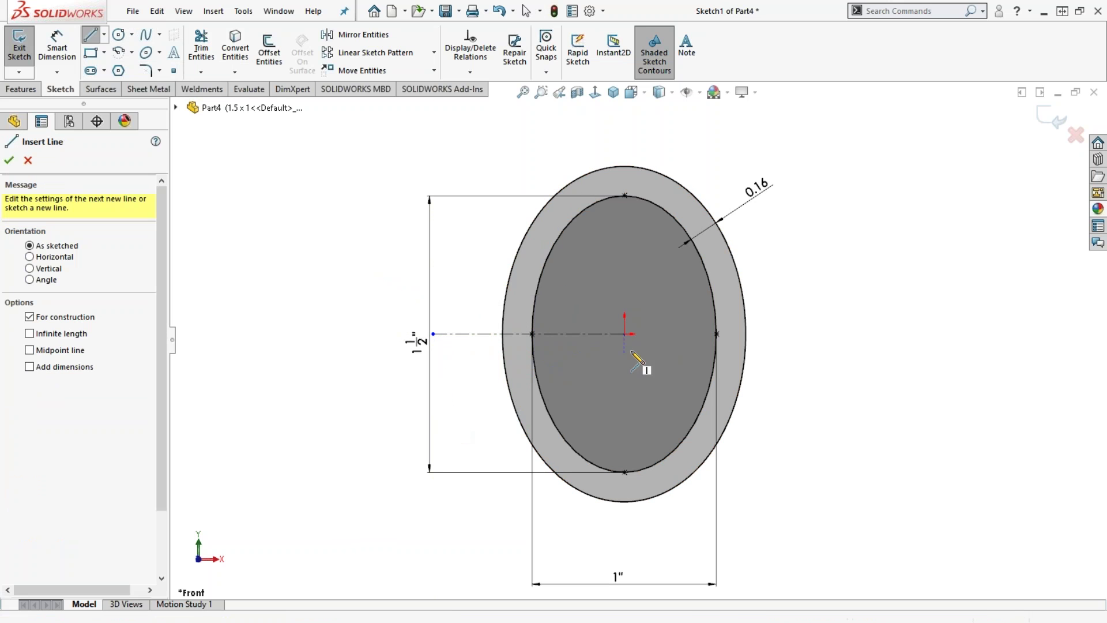
left_click(624, 334)
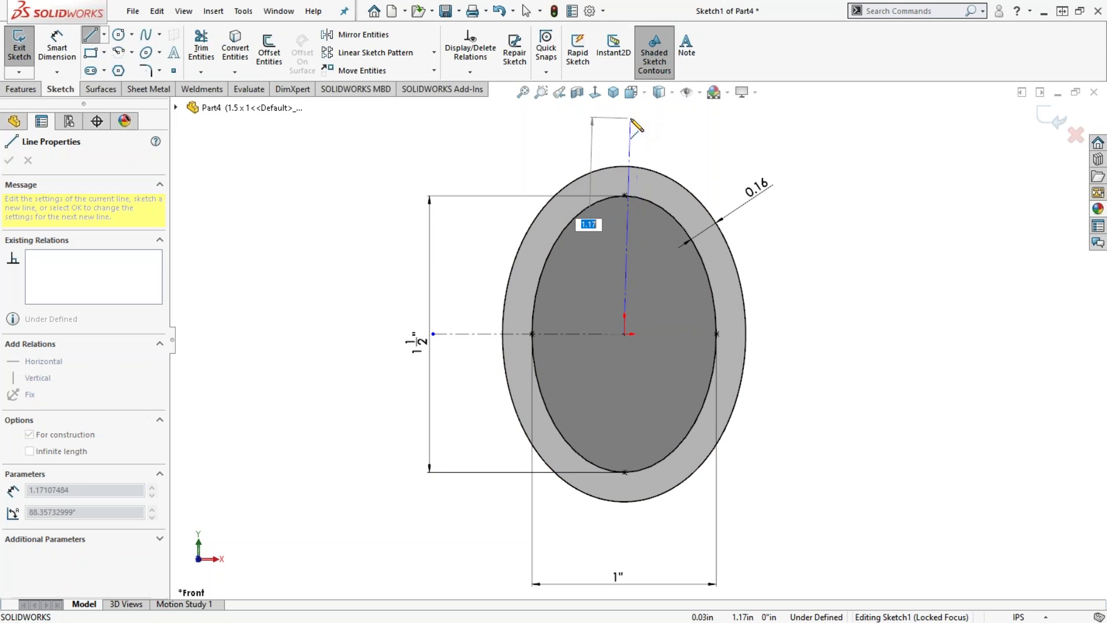
key("Escape")
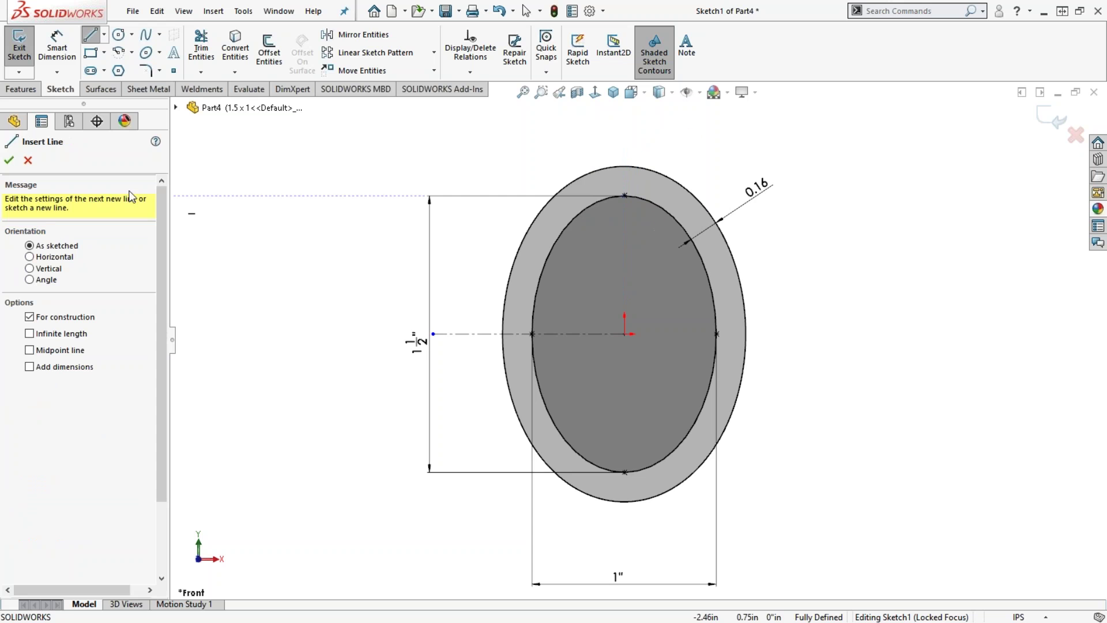
left_click(28, 160)
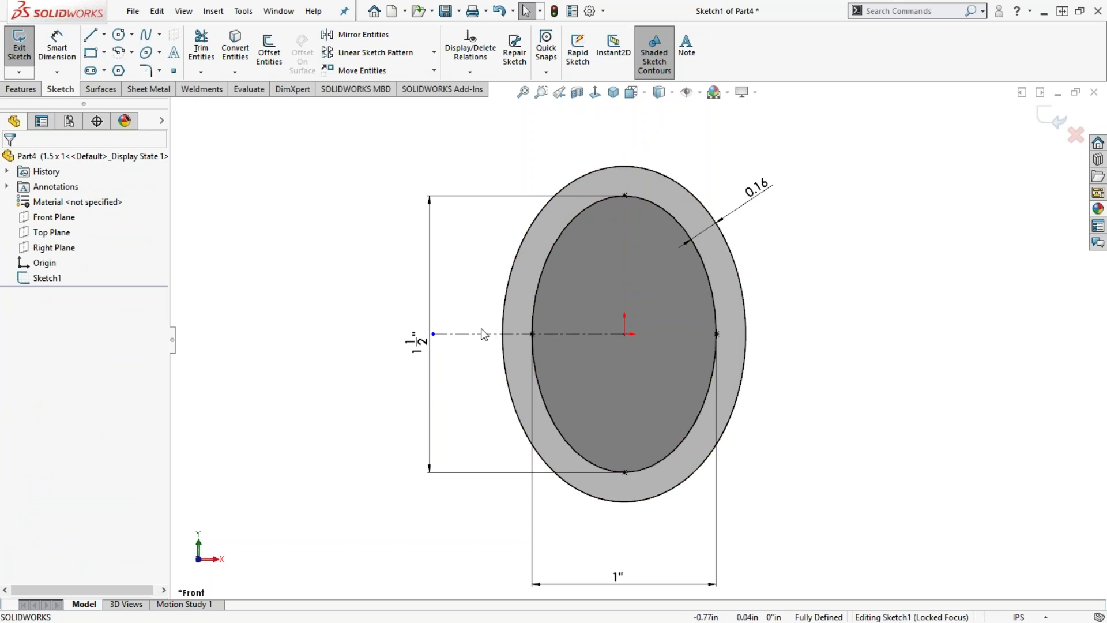
Step: Delete the horizontal centerline and exit Sketch1
left_click(528, 334)
key("Escape")
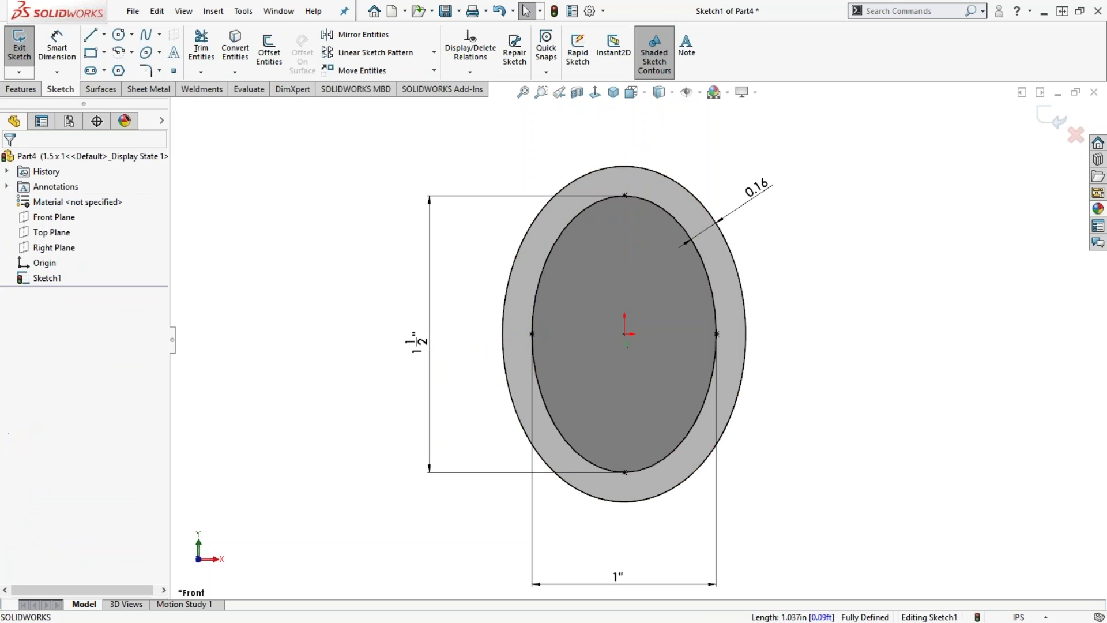
left_click(1050, 118)
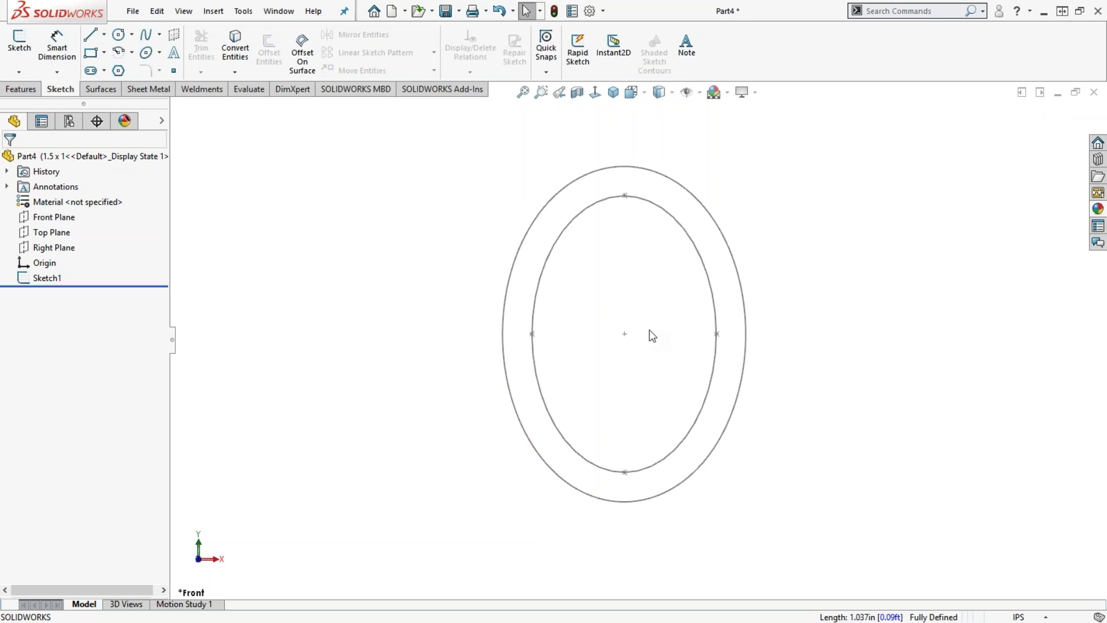
Step: Select Sketch1 and start saving the part under a new name with the file type Lib Feat Part (*.sldlfp)
scroll(649, 330, "up", 1)
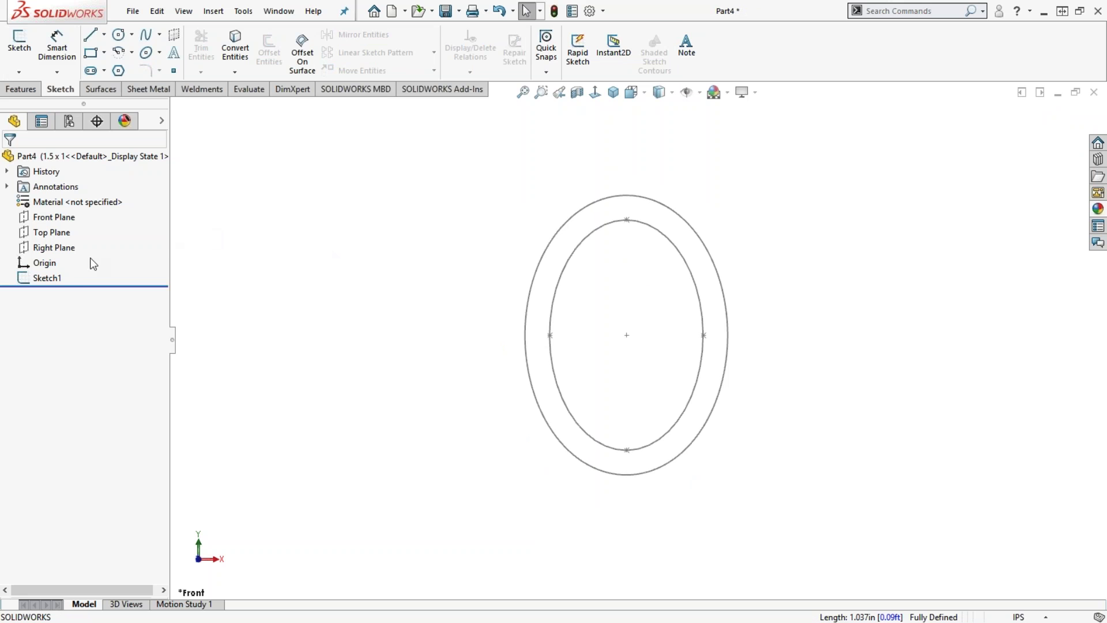
left_click(47, 277)
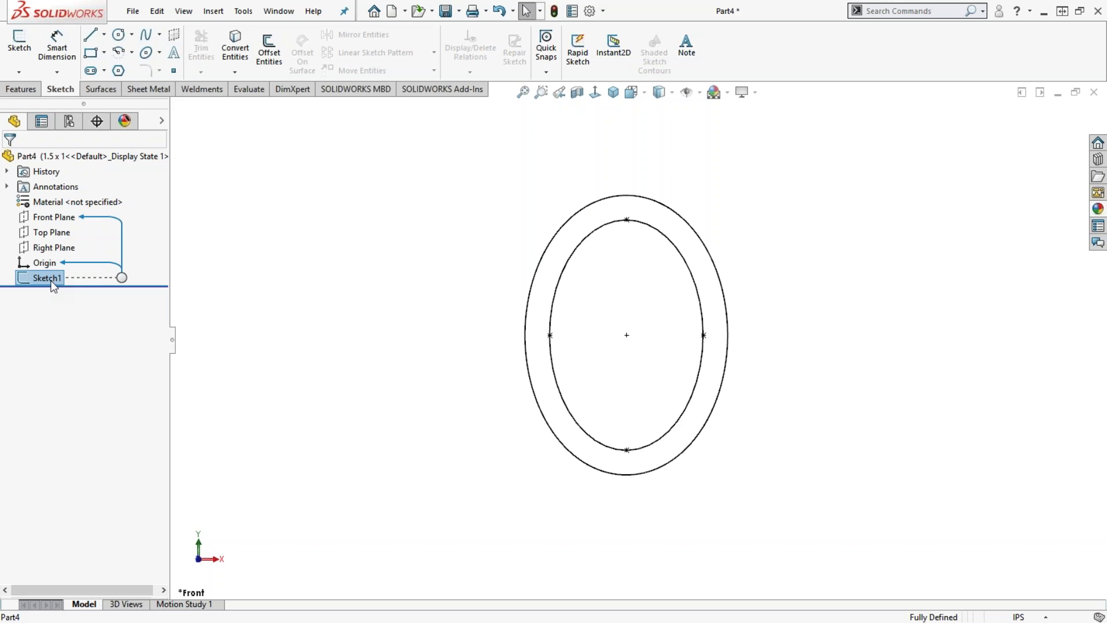
left_click(459, 11)
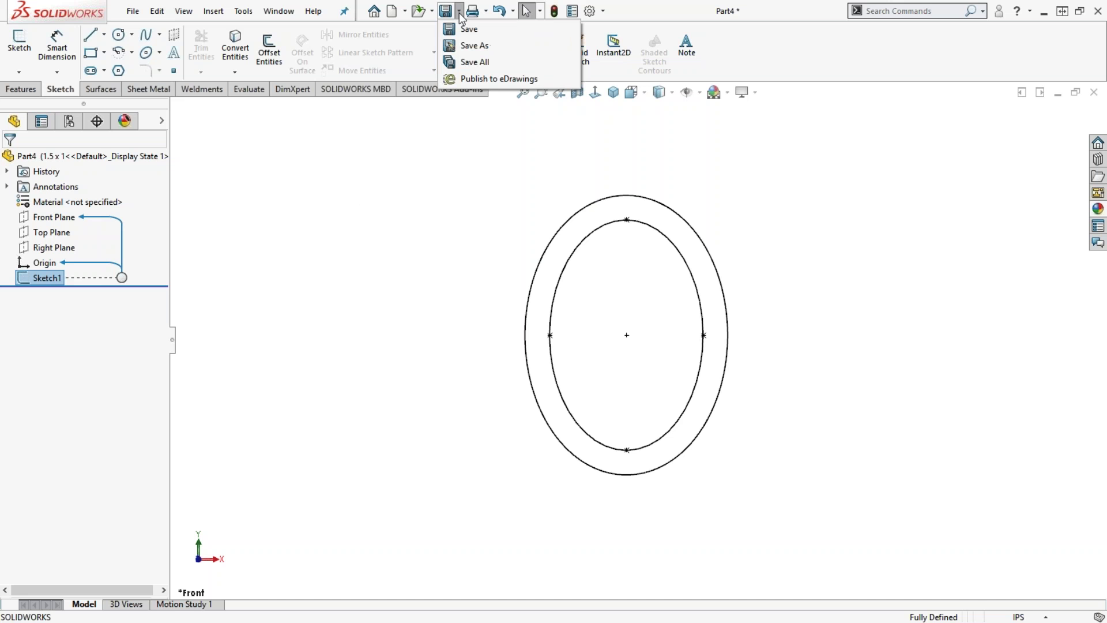
left_click(470, 47)
left_click_drag(576, 151, 519, 121)
left_click(539, 469)
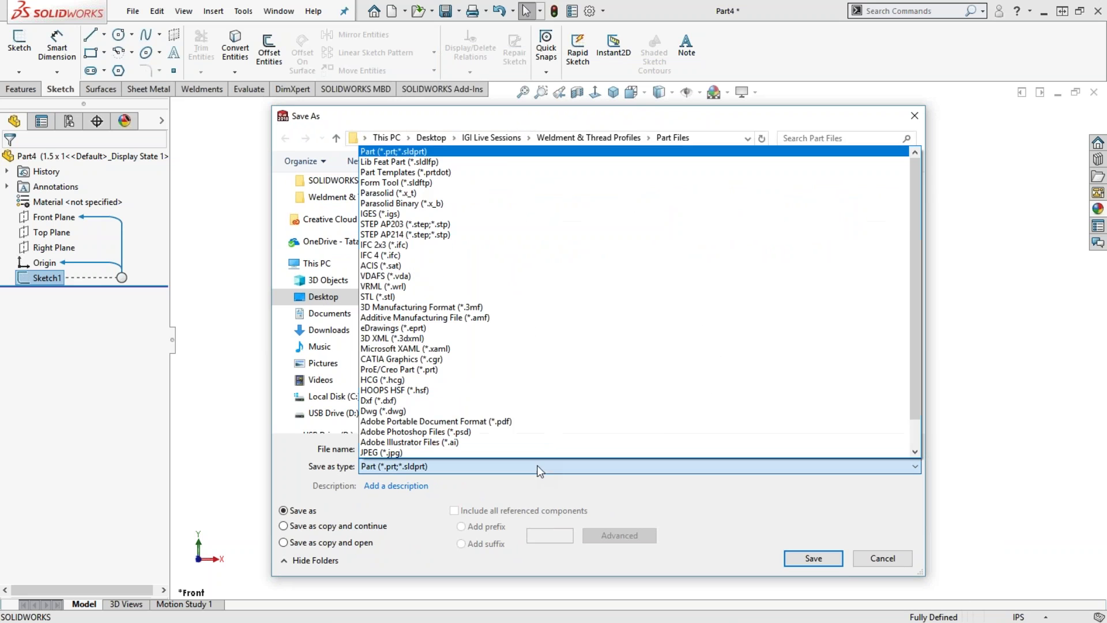
left_click(469, 160)
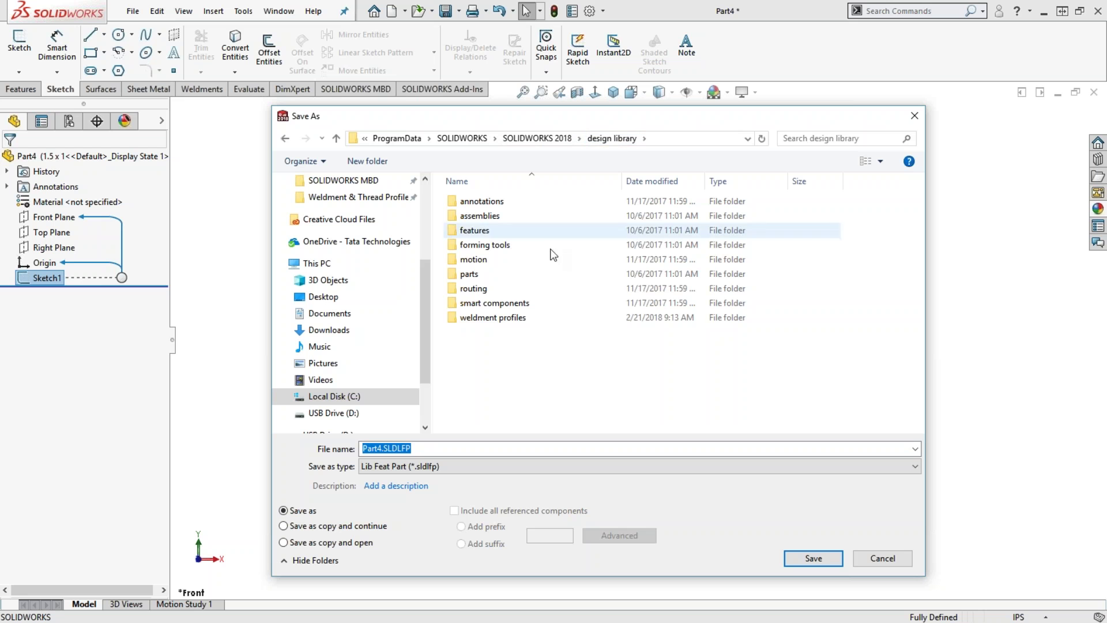
Step: Go to the weldment profiles folder of the design library and create a folder named Custom in it
left_click(504, 320)
double_click(502, 320)
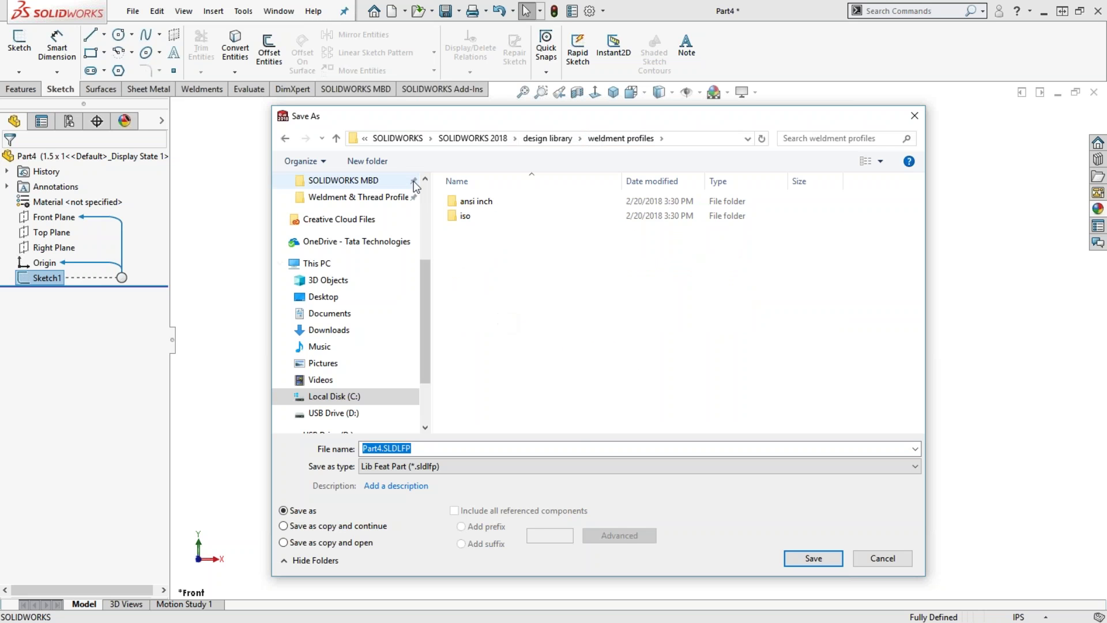
left_click(381, 161)
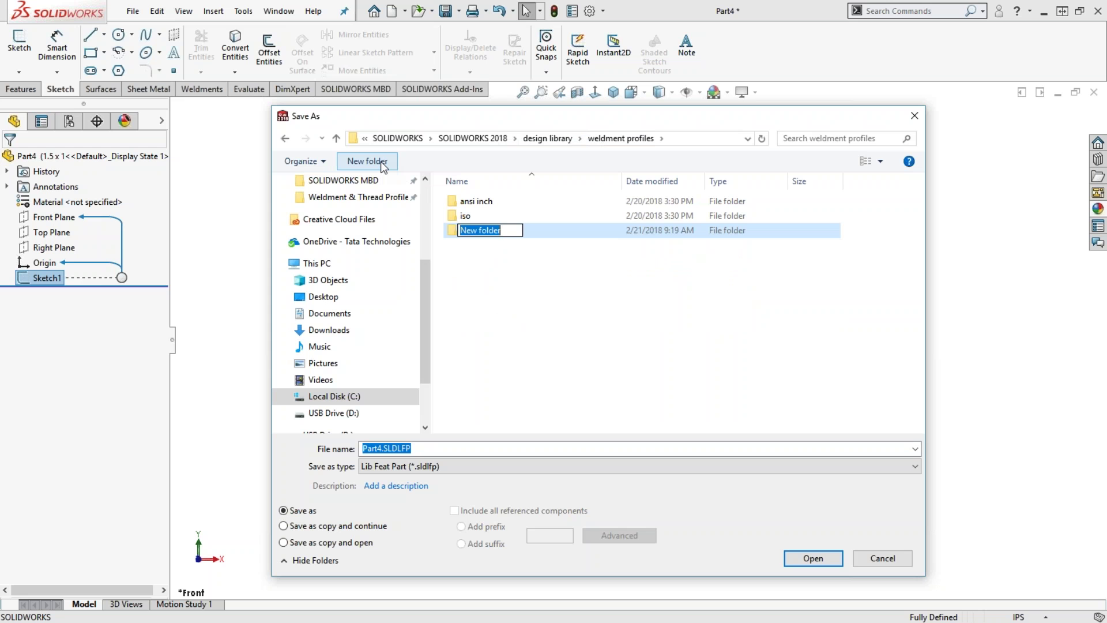
type("Custom")
key("Return")
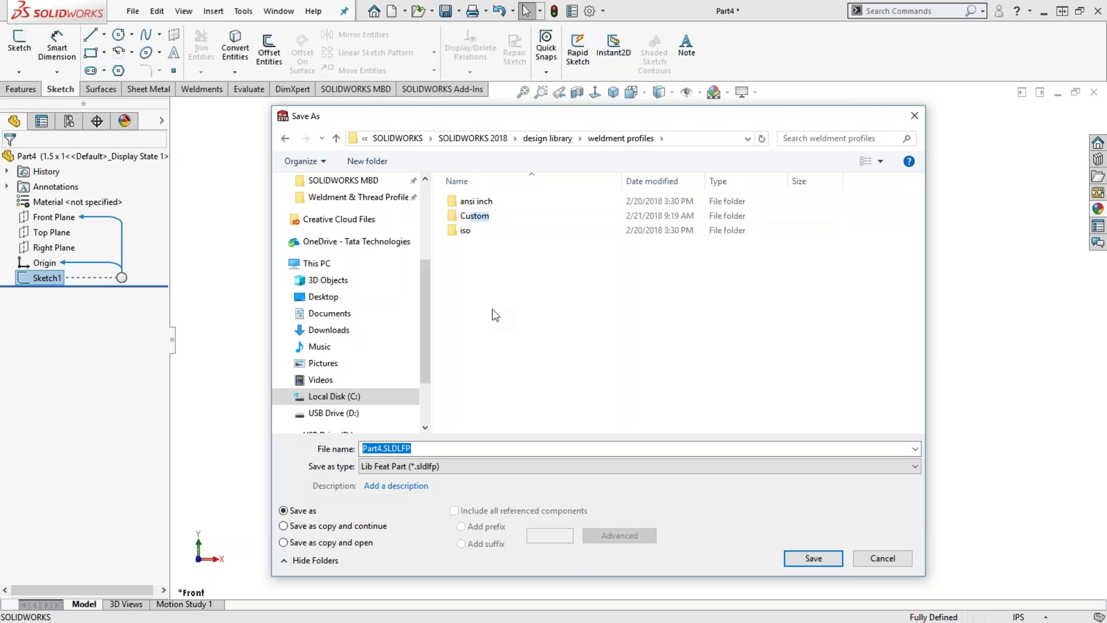
Step: Save the library feature part as Ellipse.SLDLFP in the Custom folder
double_click(480, 216)
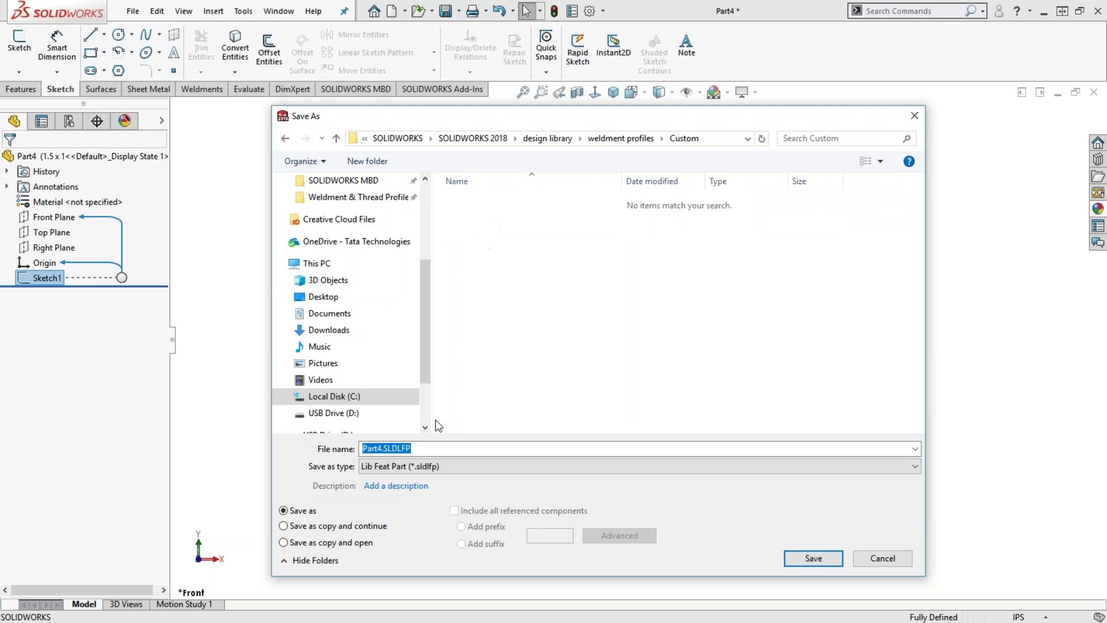
left_click(382, 449)
left_click_drag(382, 449, 355, 448)
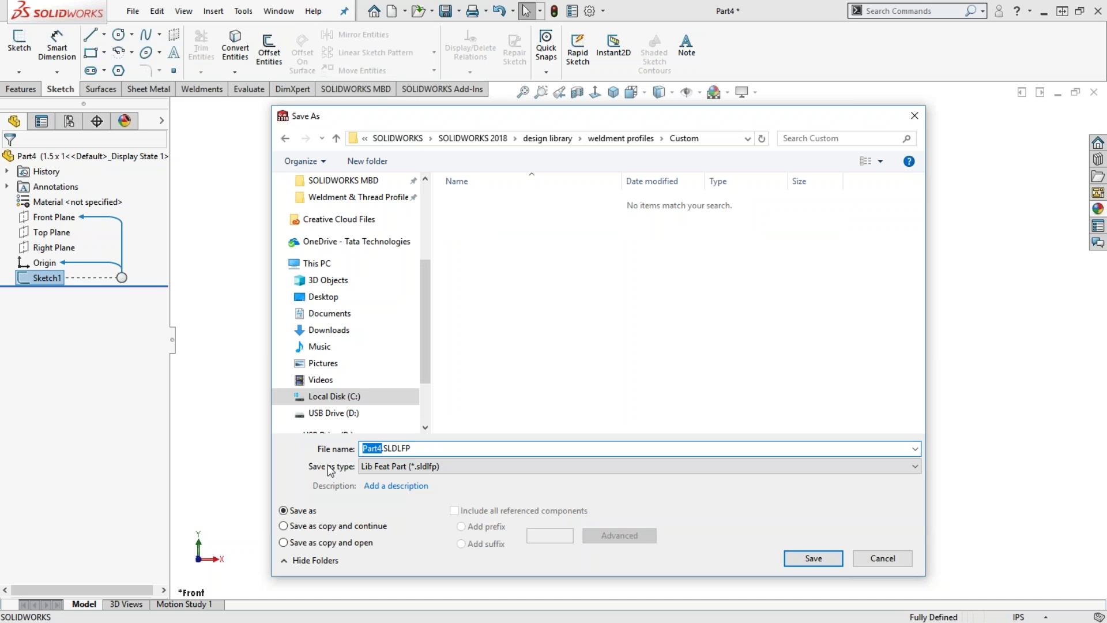
type("Ellis")
key("BackSpace")
type("pse")
left_click(806, 557)
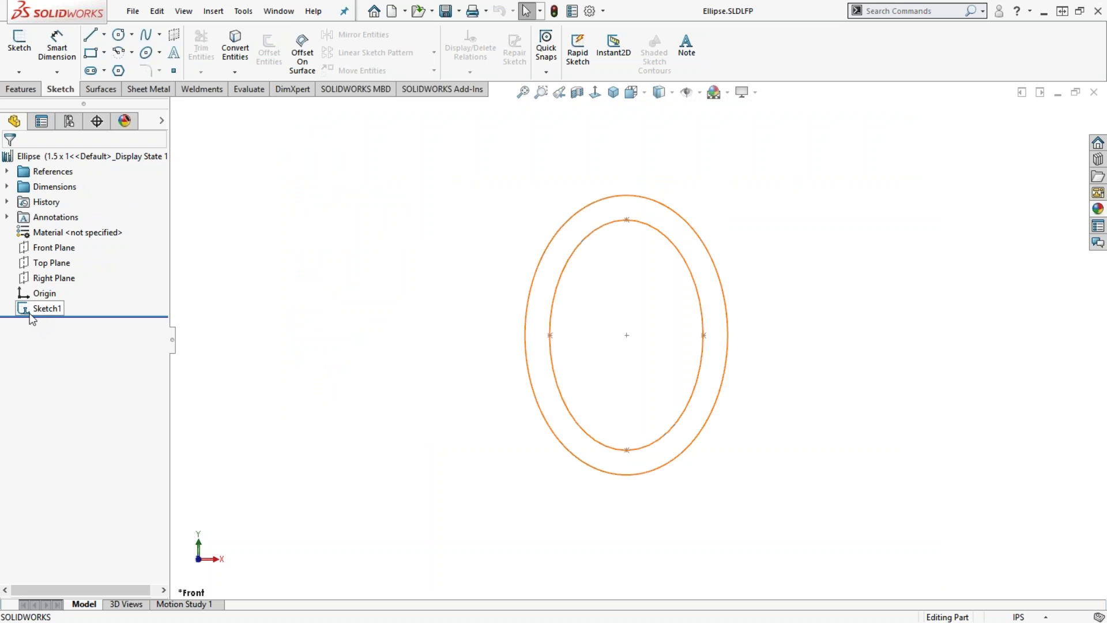
Step: Check Sketch1's library feature marking in the feature tree of the saved Ellipse part
mouse_move(27, 314)
left_click(41, 309)
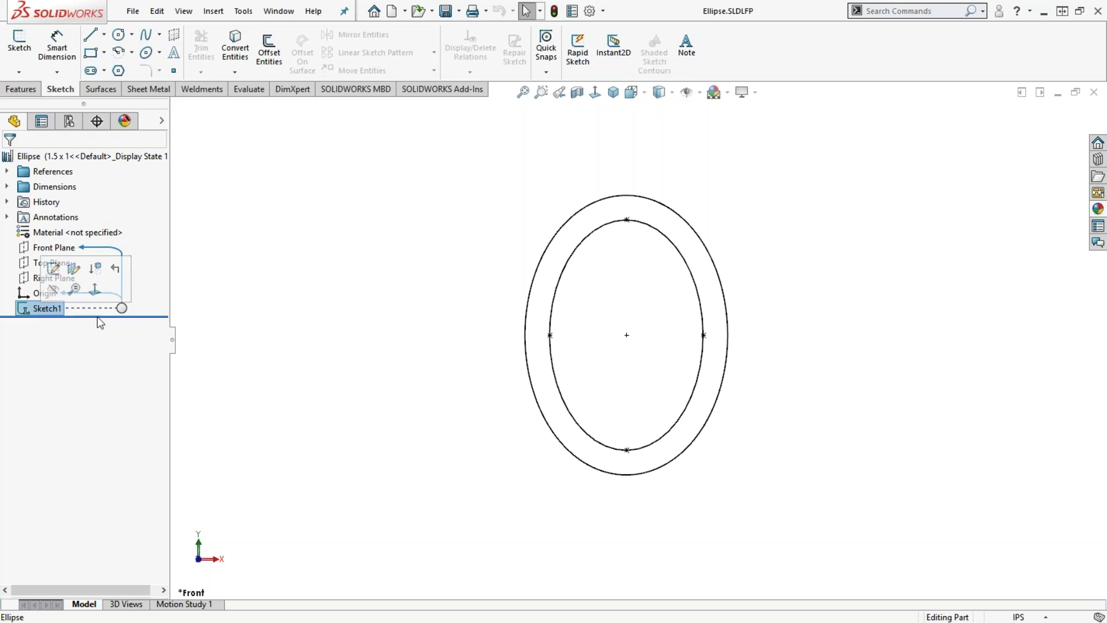
left_click(442, 288)
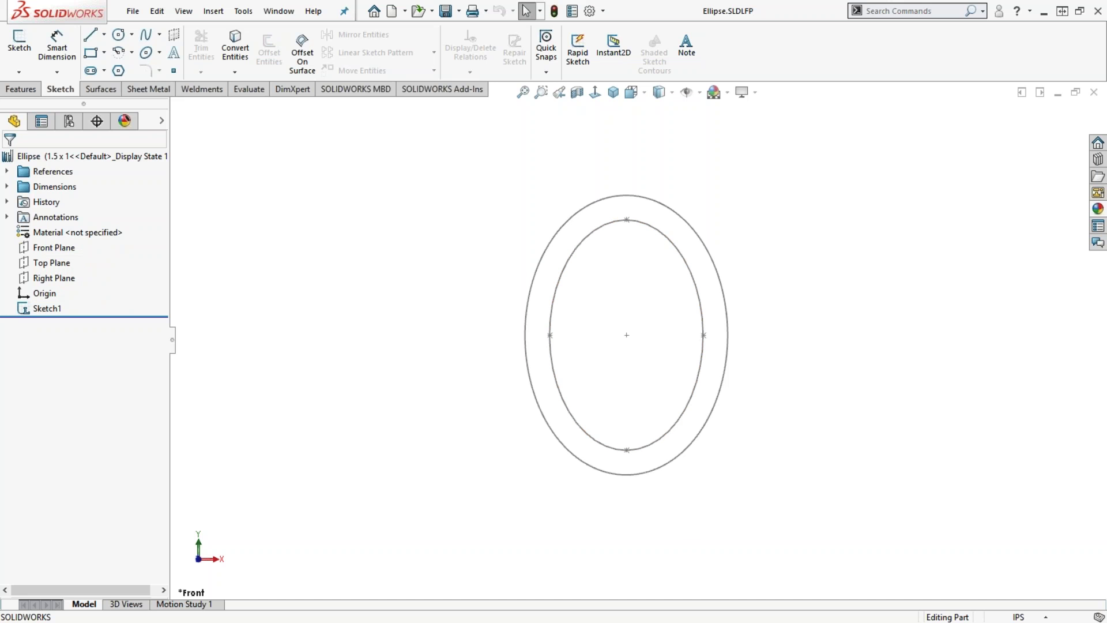
Step: Switch to File Explorer, check the contents of the Custom folder under weldment profiles and return to SOLIDWORKS
key("alt+Tab")
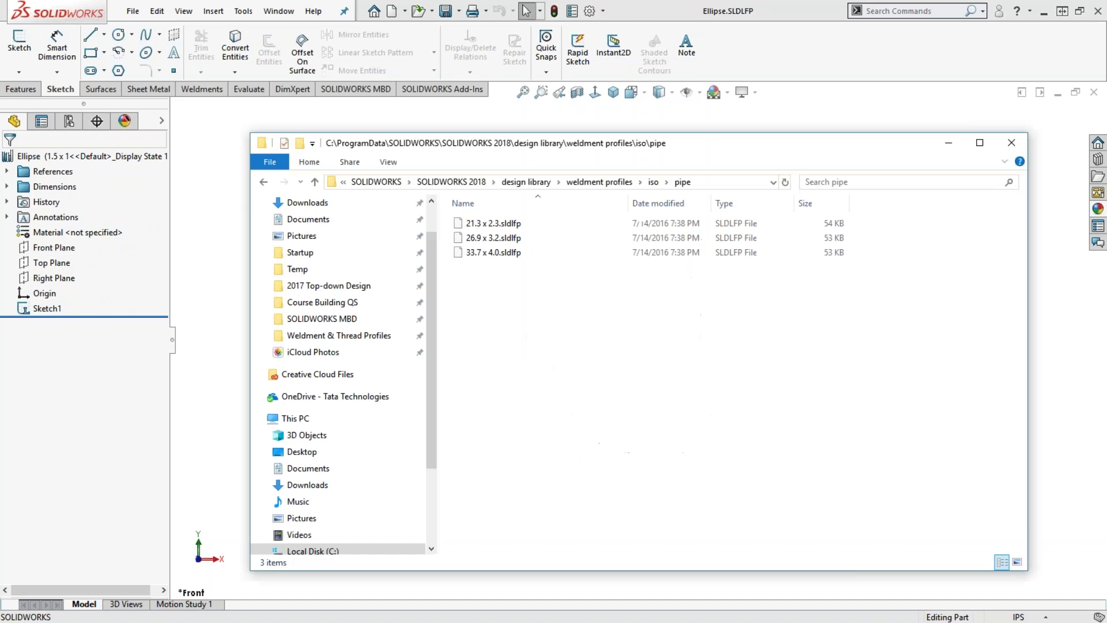
left_click(597, 184)
double_click(487, 238)
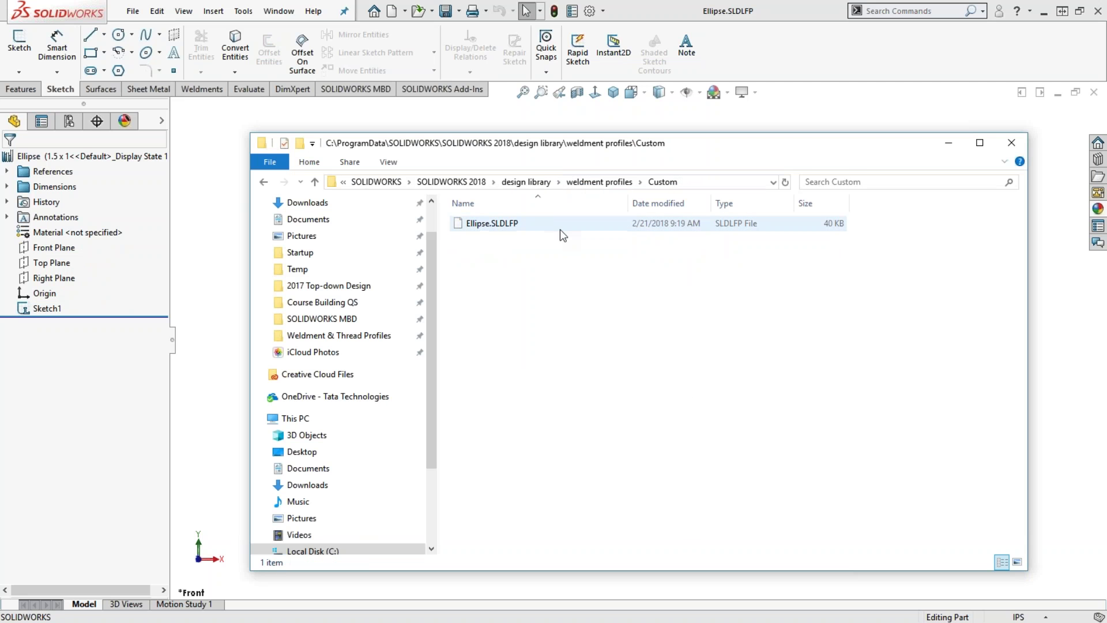
left_click(845, 119)
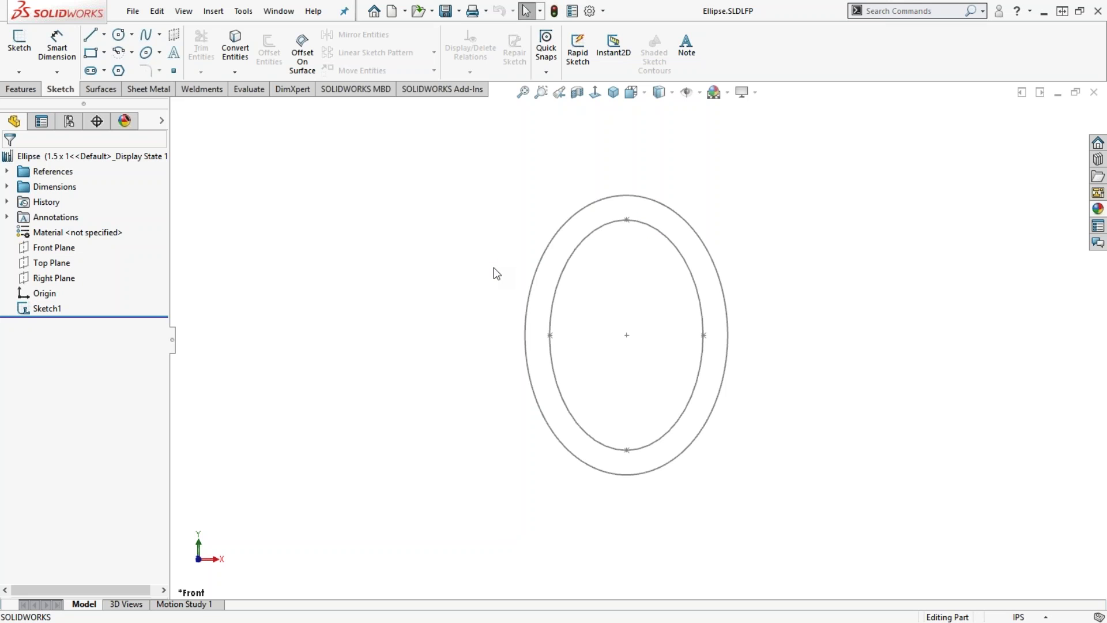
Step: Switch to the Trailer Weldment part and set the cross rail's structural member to the Custom standard, Ellipse - Configured type, size 1.5 x 1
key("ctrl+Tab")
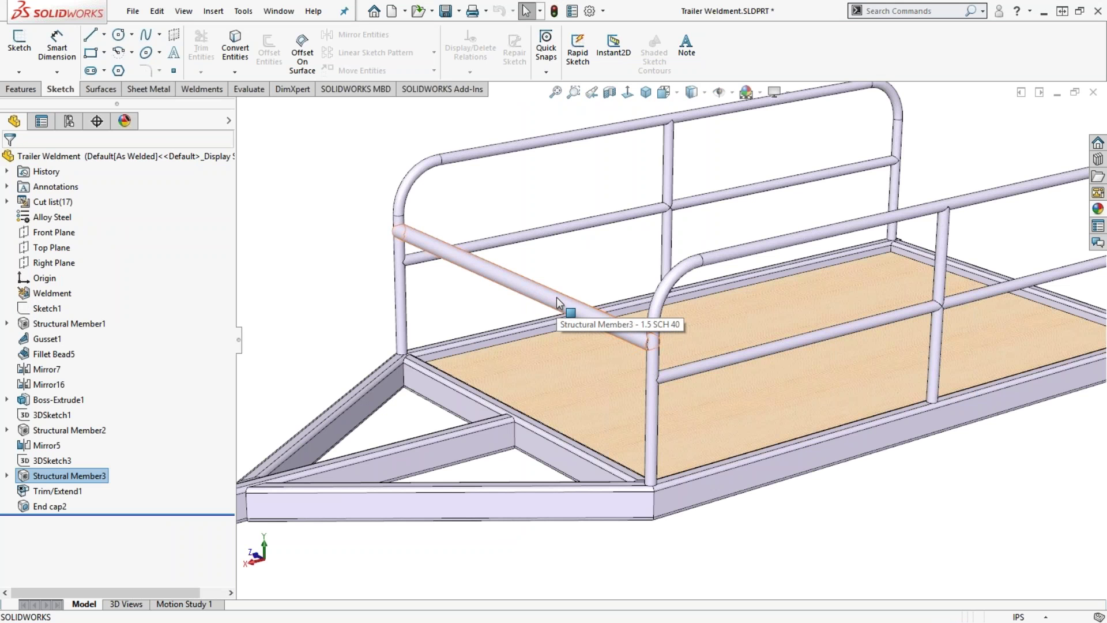
left_click(23, 480)
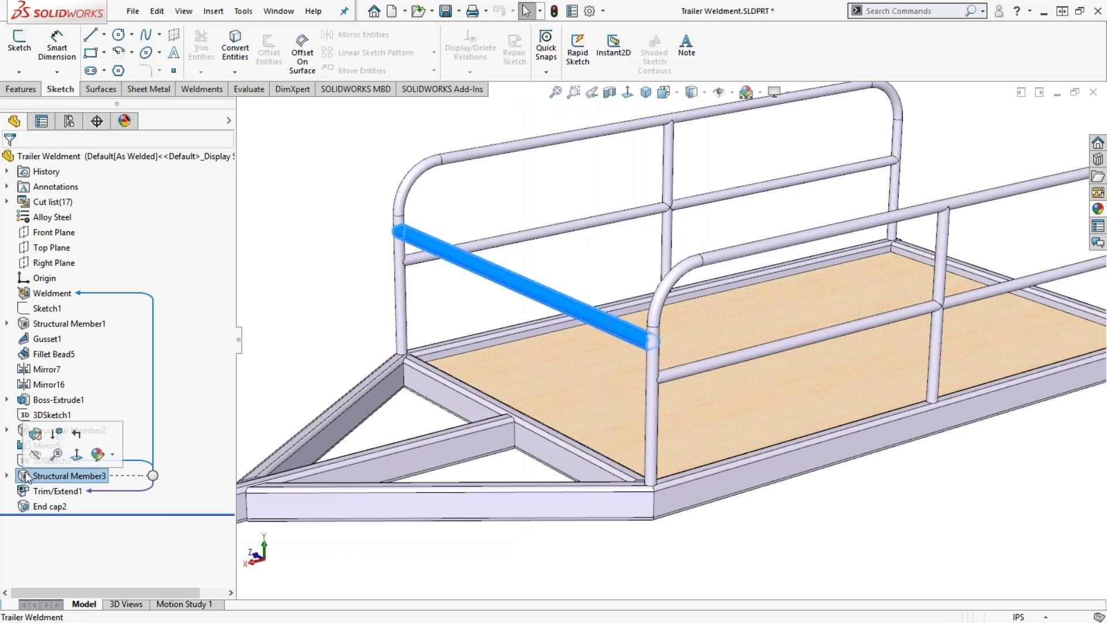
left_click(37, 443)
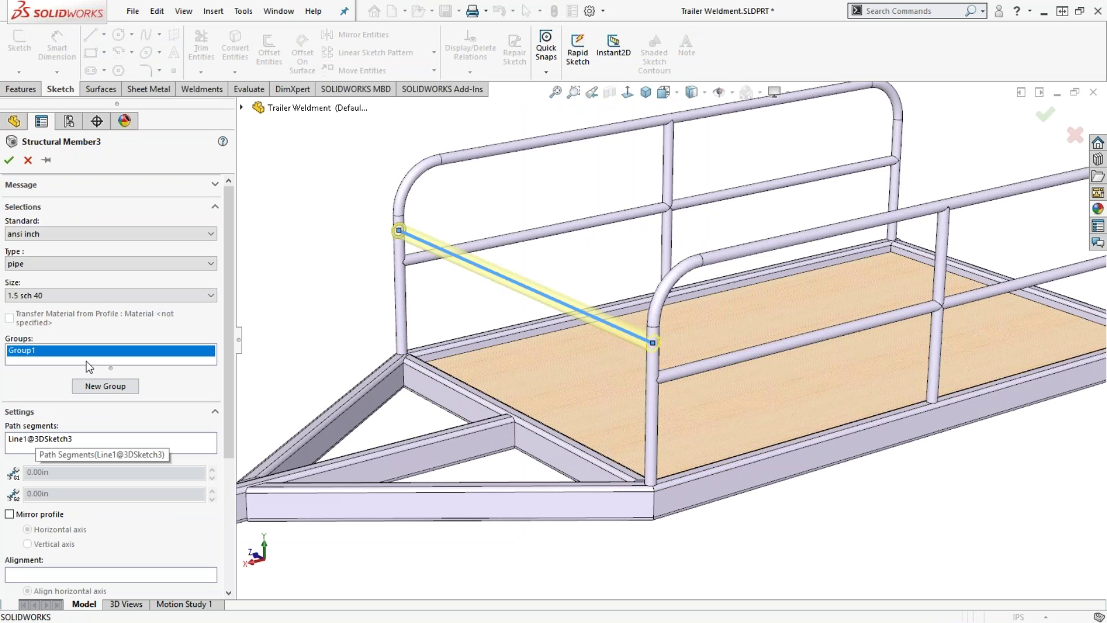
left_click(112, 234)
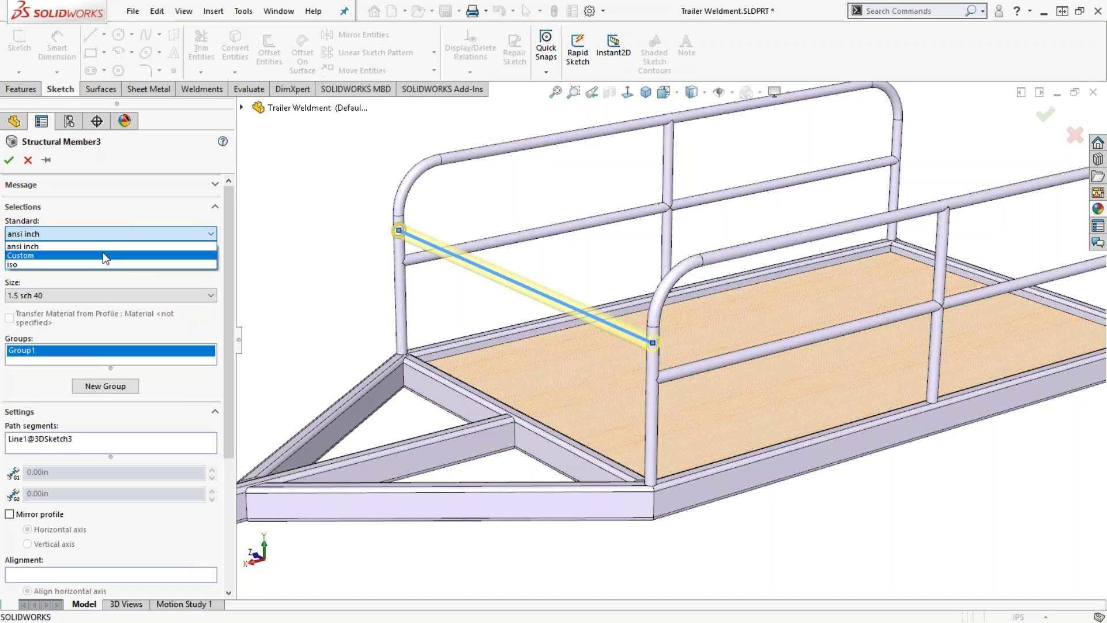
left_click(102, 255)
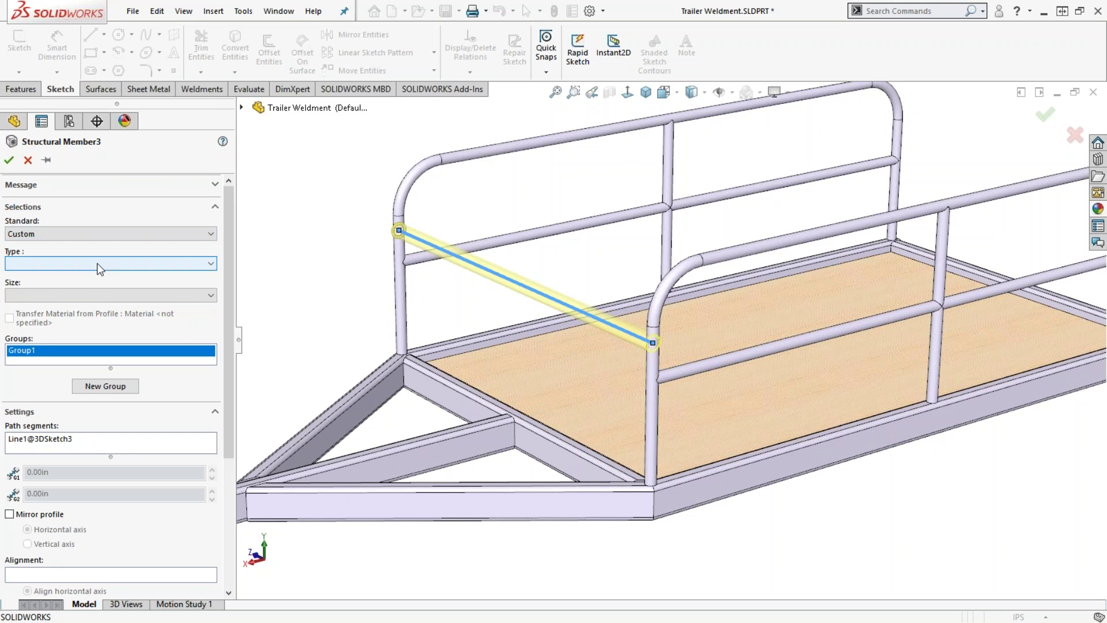
left_click(97, 263)
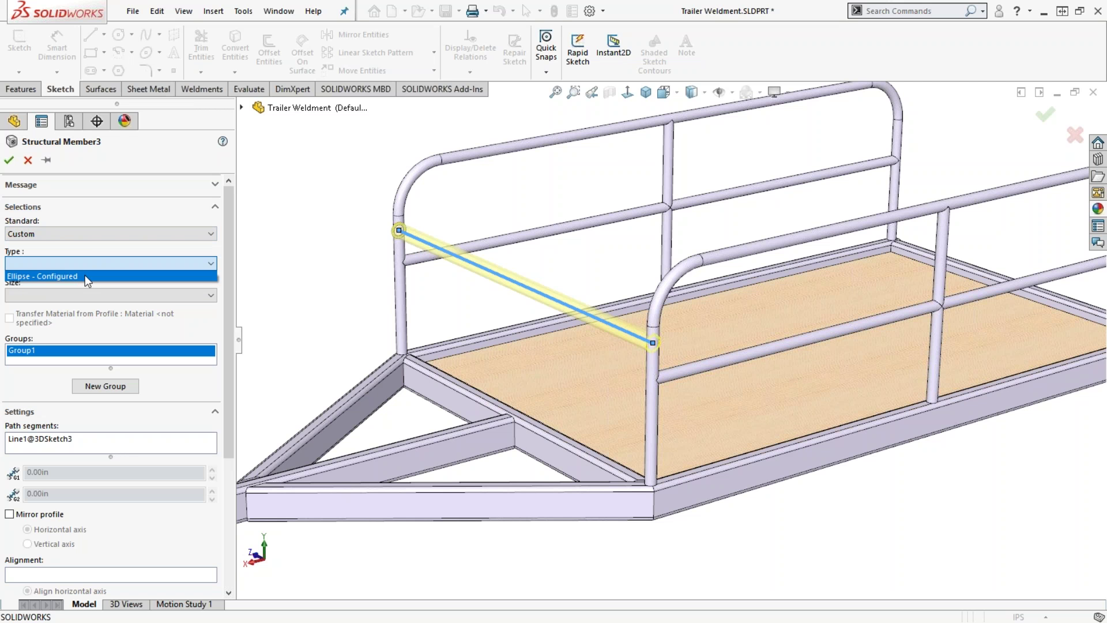
left_click(86, 276)
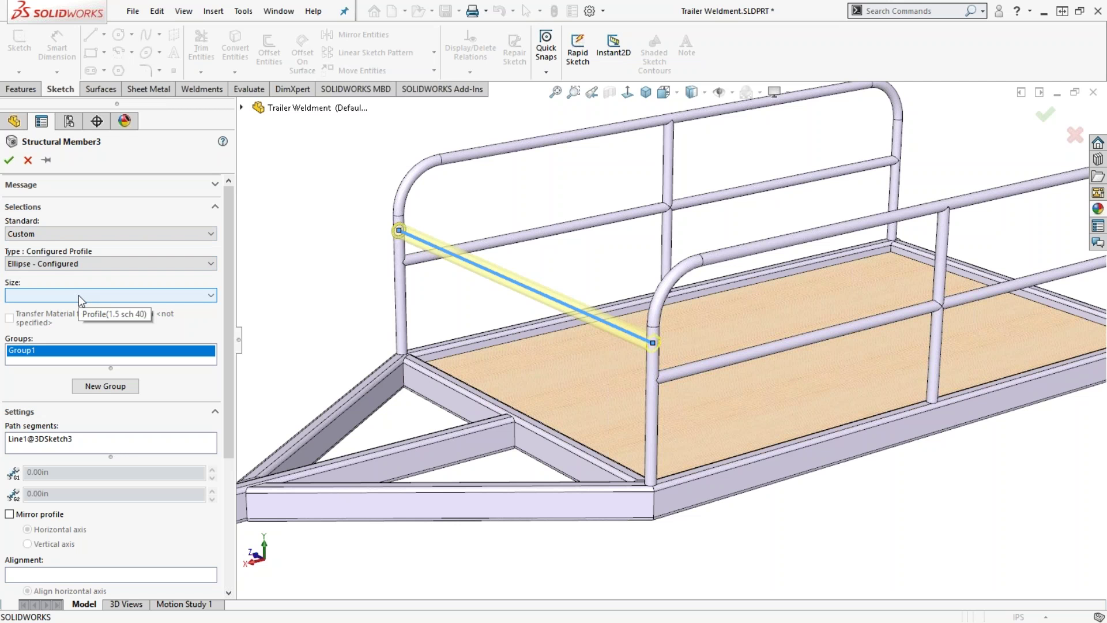
left_click(79, 295)
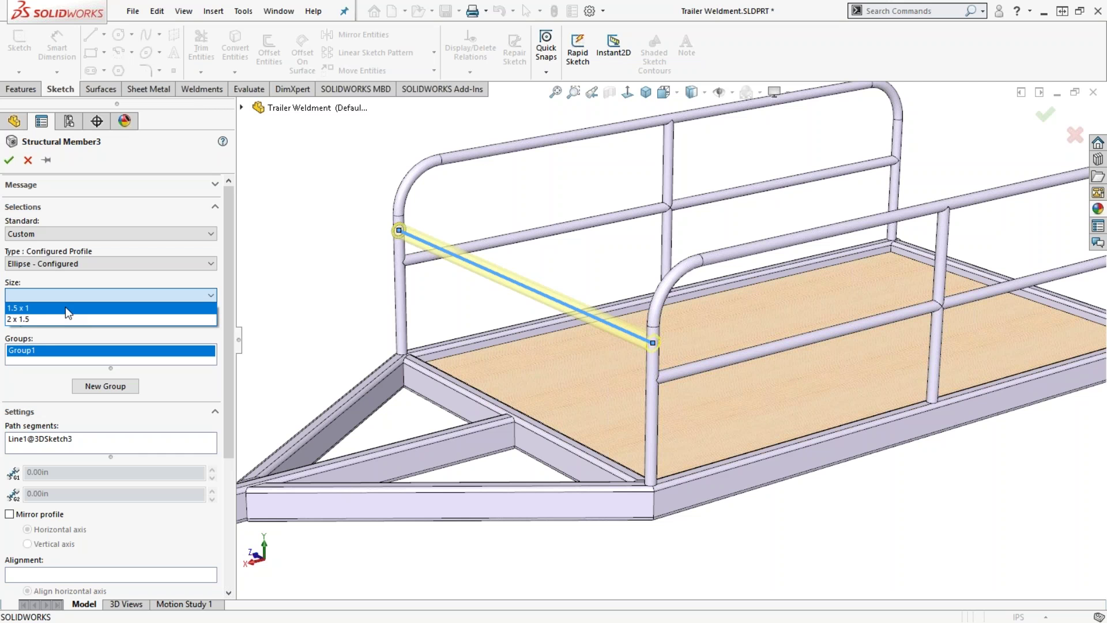
left_click(65, 307)
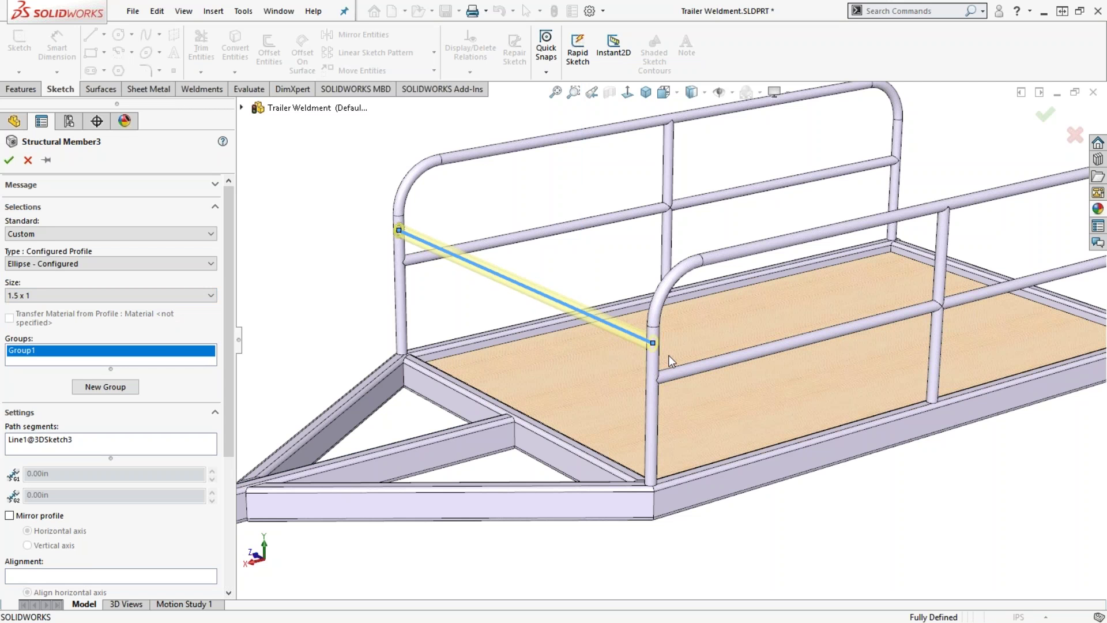
Step: Check the elliptical profile preview where the cross rail meets the upright post and accept the structural member change
scroll(664, 355, "down", 5)
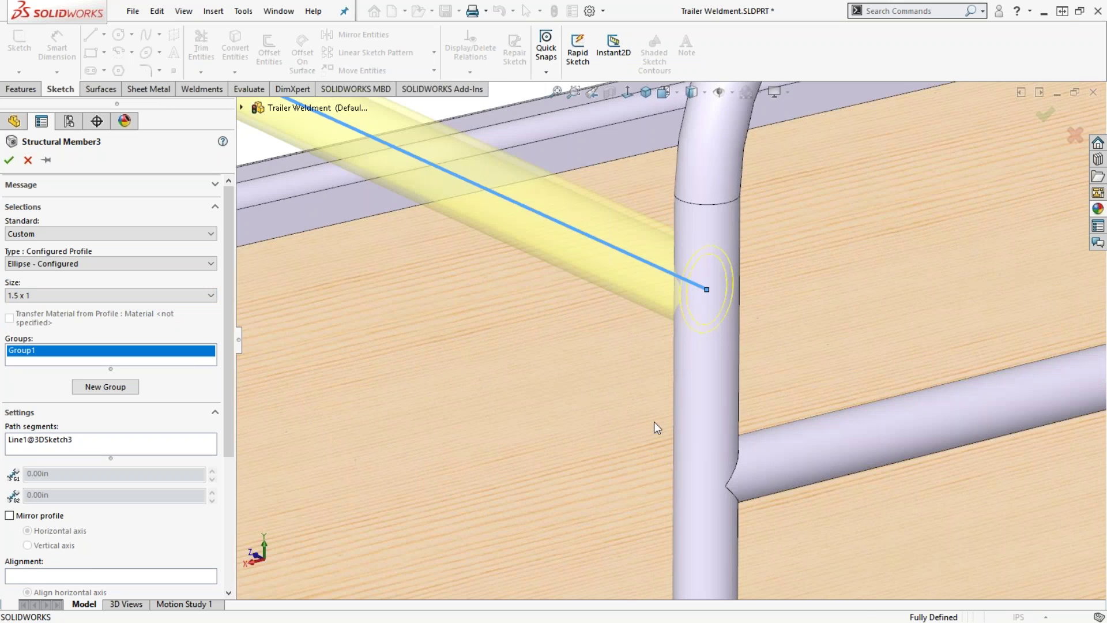
middle_click_drag(648, 416, 645, 405)
scroll(660, 383, "up", 5)
scroll(669, 273, "down", 4)
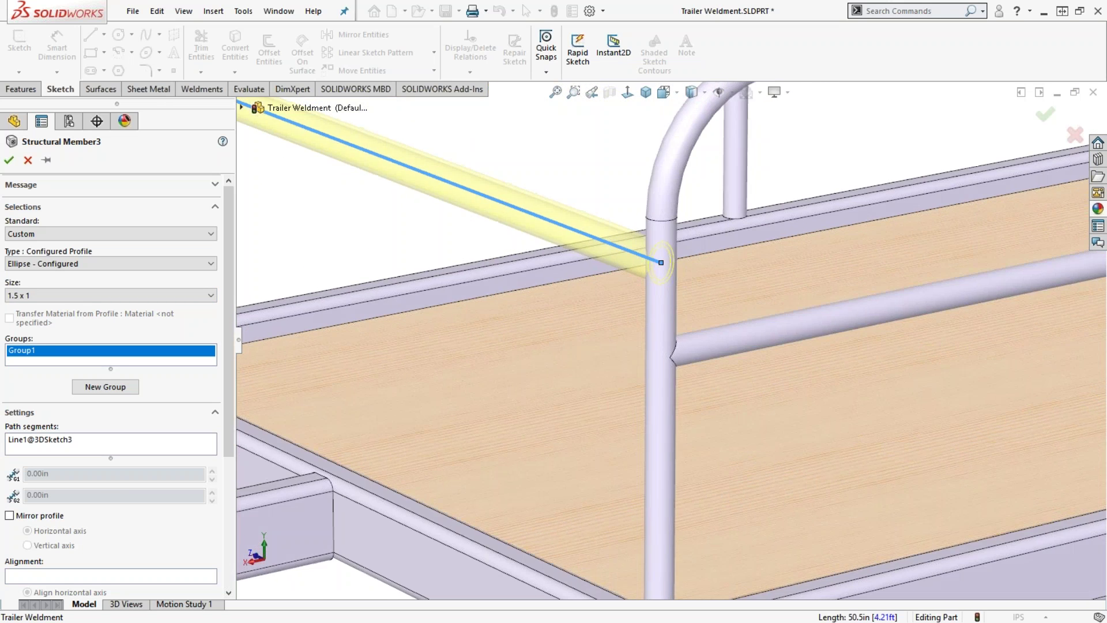
middle_click_drag(668, 272, 627, 292)
scroll(576, 311, "down", 3)
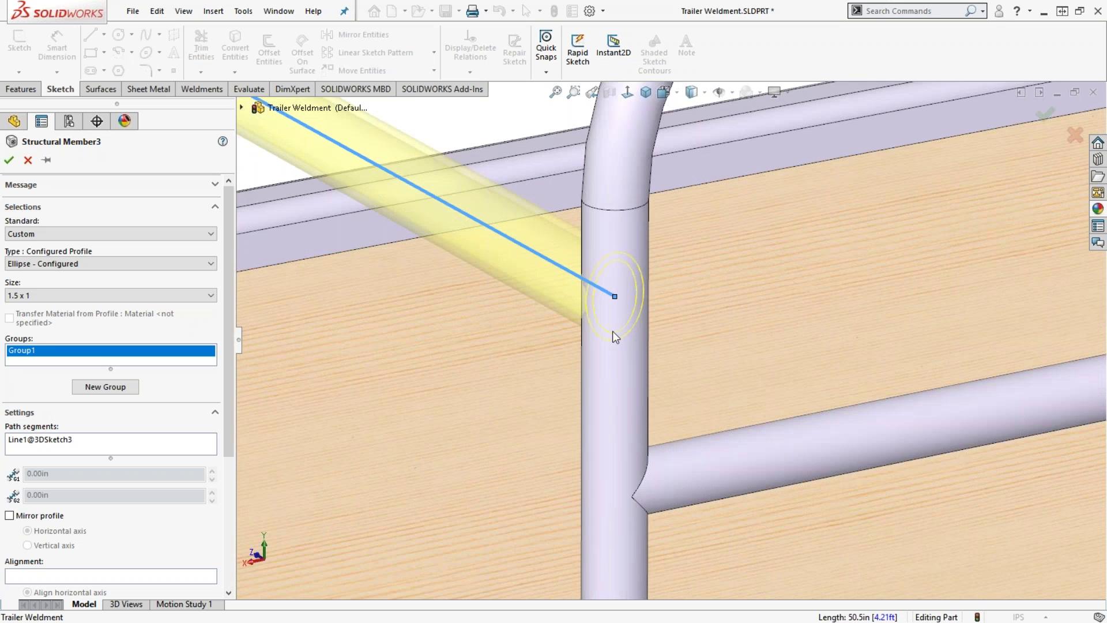
scroll(613, 331, "up", 3)
scroll(612, 331, "down", 2)
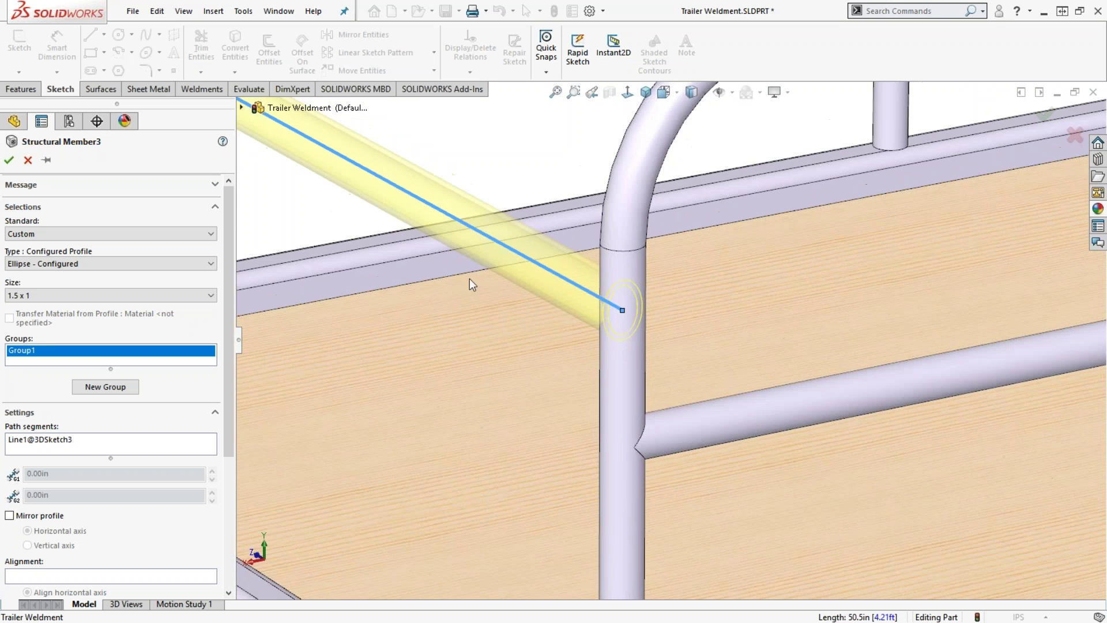
left_click(9, 160)
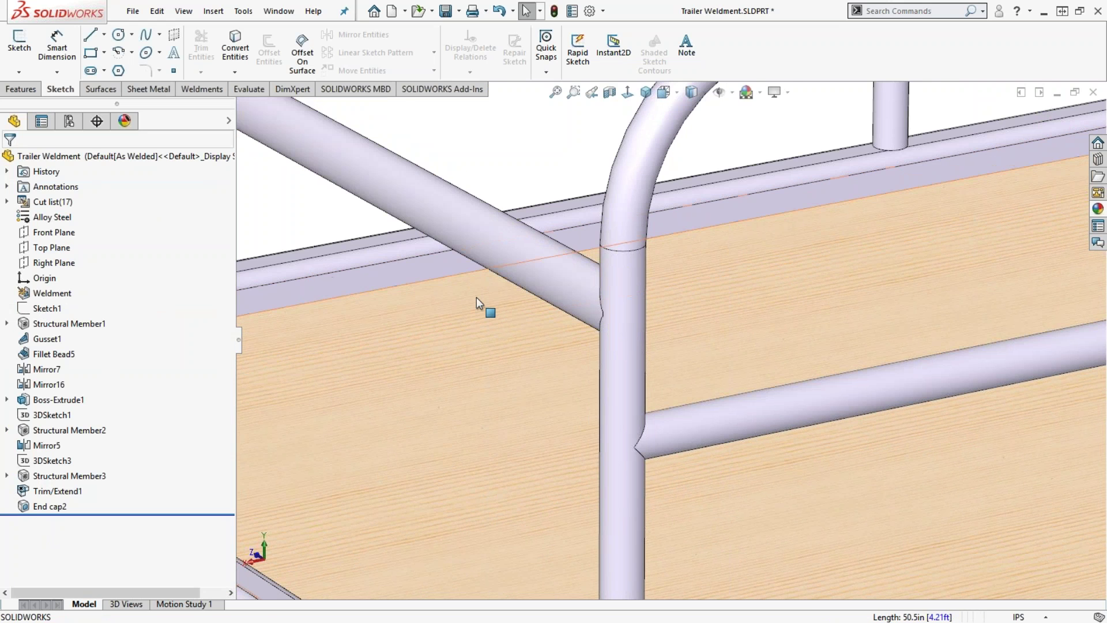
Step: Examine the rebuilt cross rail, its joint with the upright post and the trailer as a whole
scroll(483, 296, "up", 5)
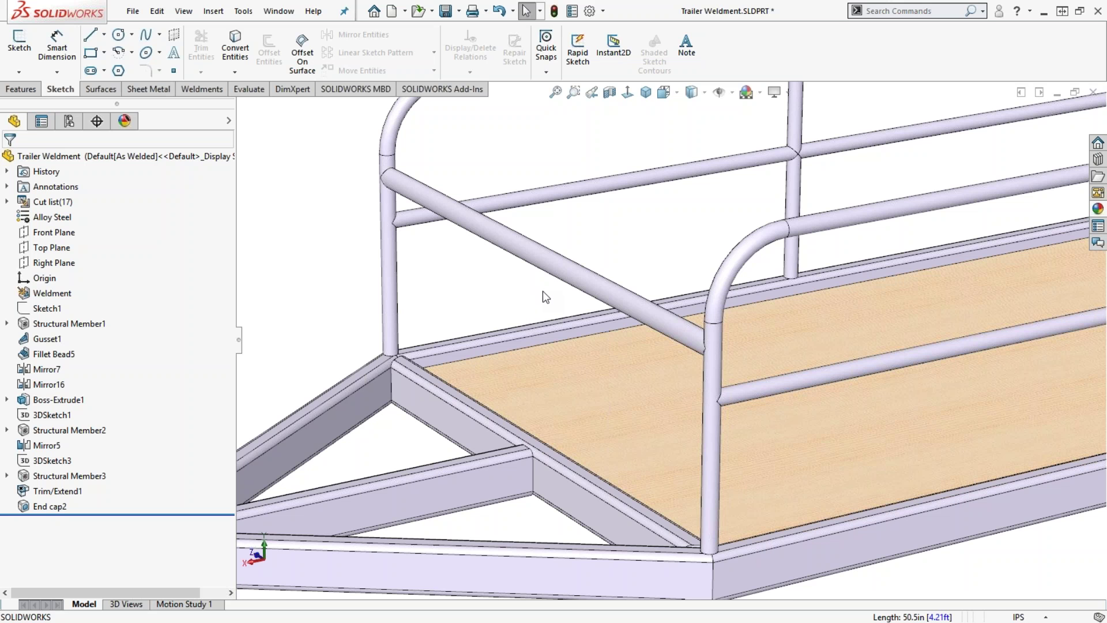
scroll(542, 290, "up", 1)
scroll(607, 290, "down", 1)
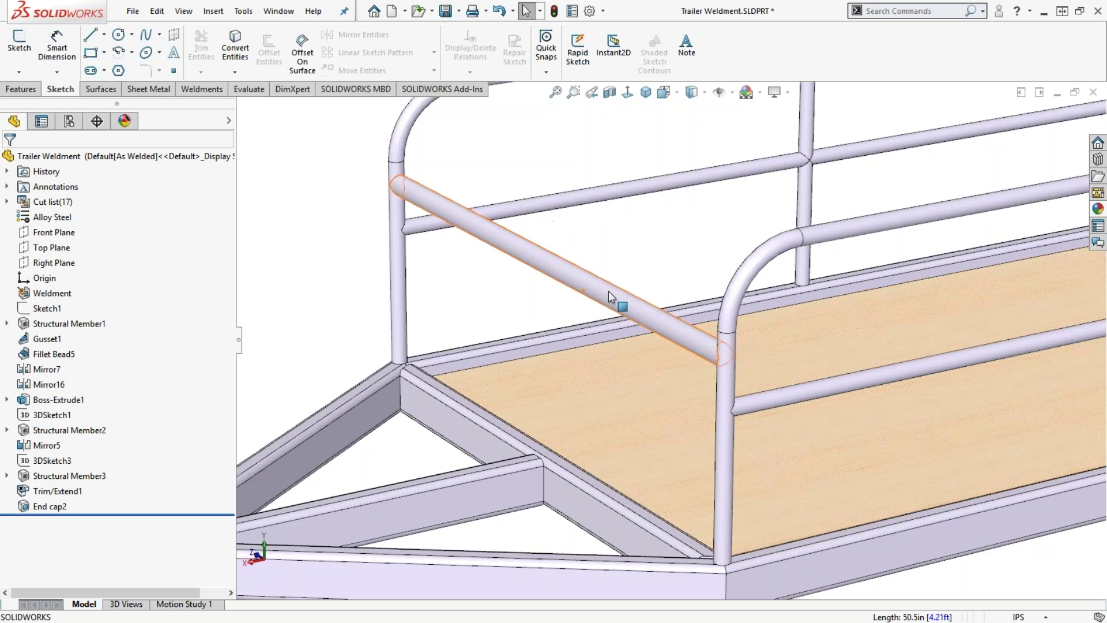
scroll(607, 291, "down", 2)
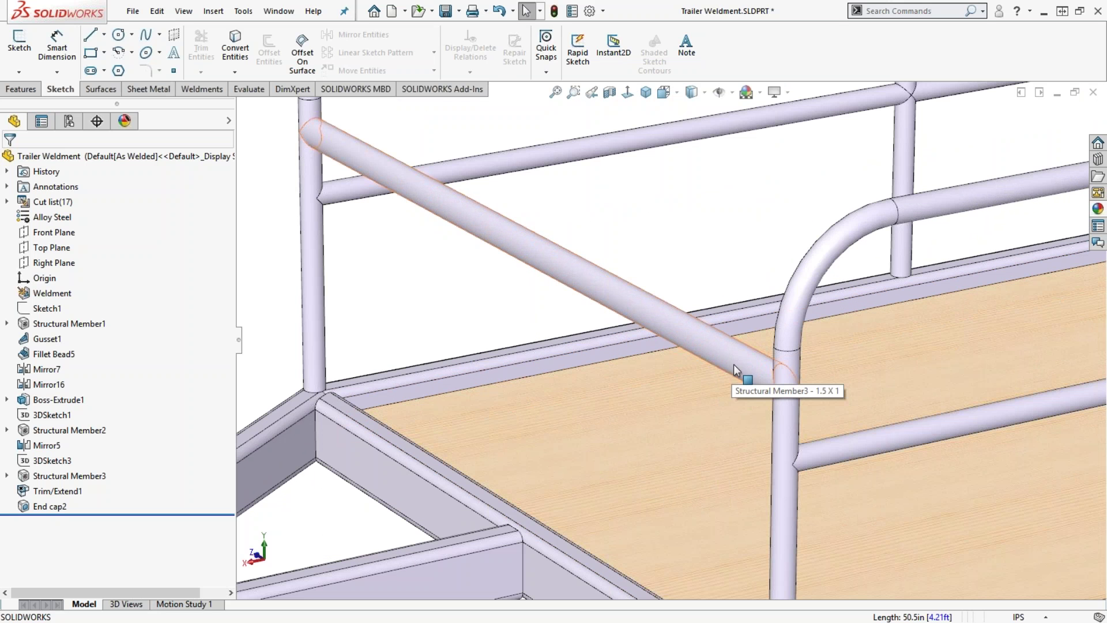
scroll(776, 385, "down", 3)
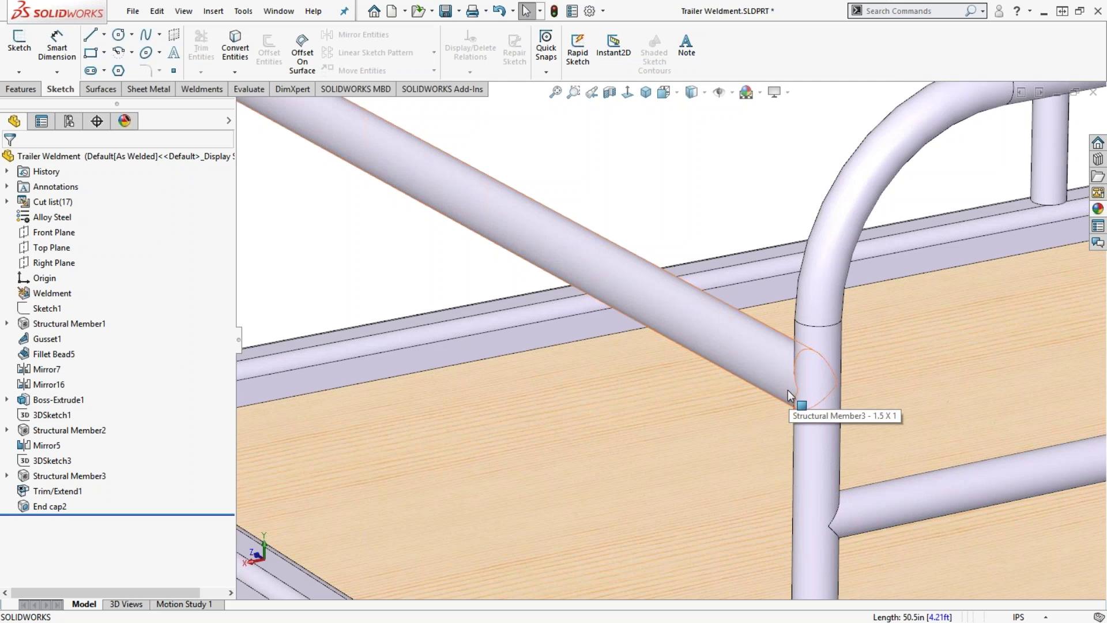
scroll(787, 390, "up", 6)
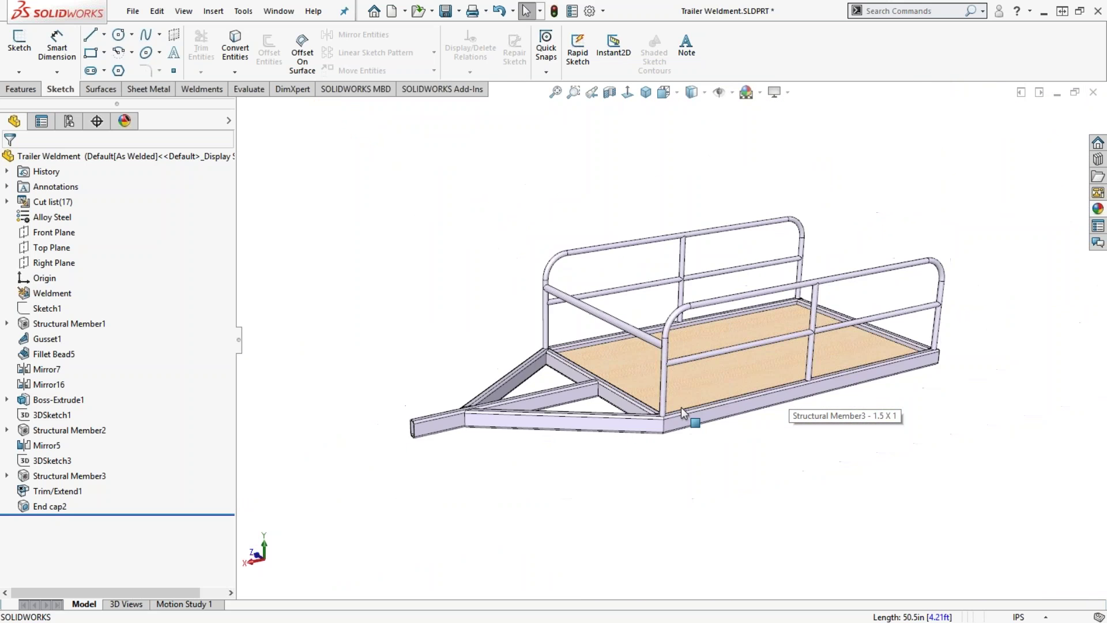
middle_click_drag(695, 411, 784, 407)
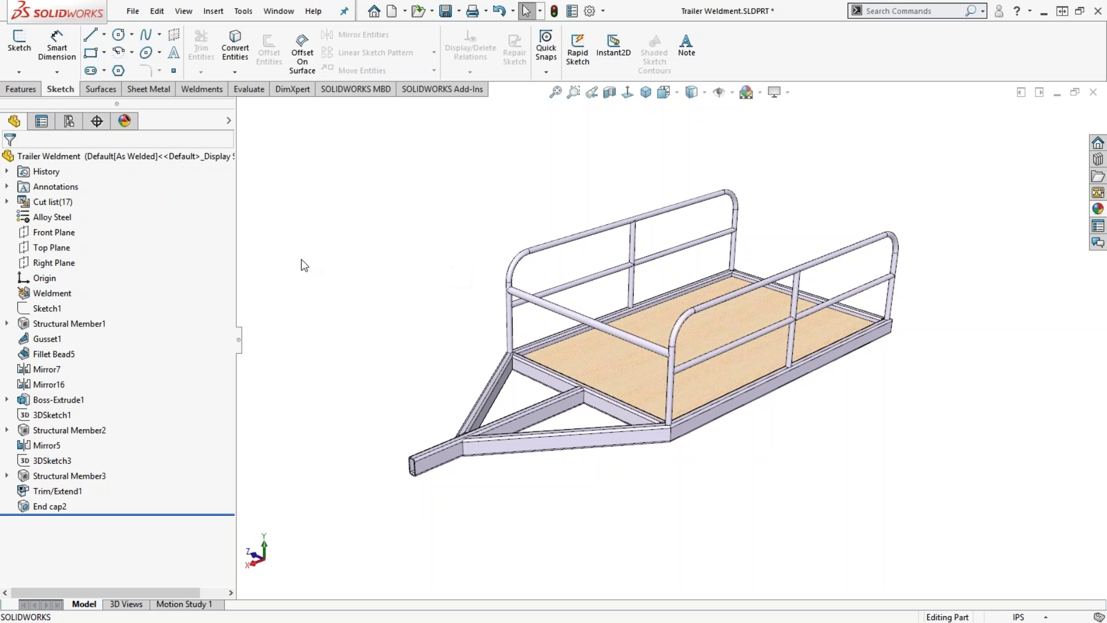
left_click(44, 309)
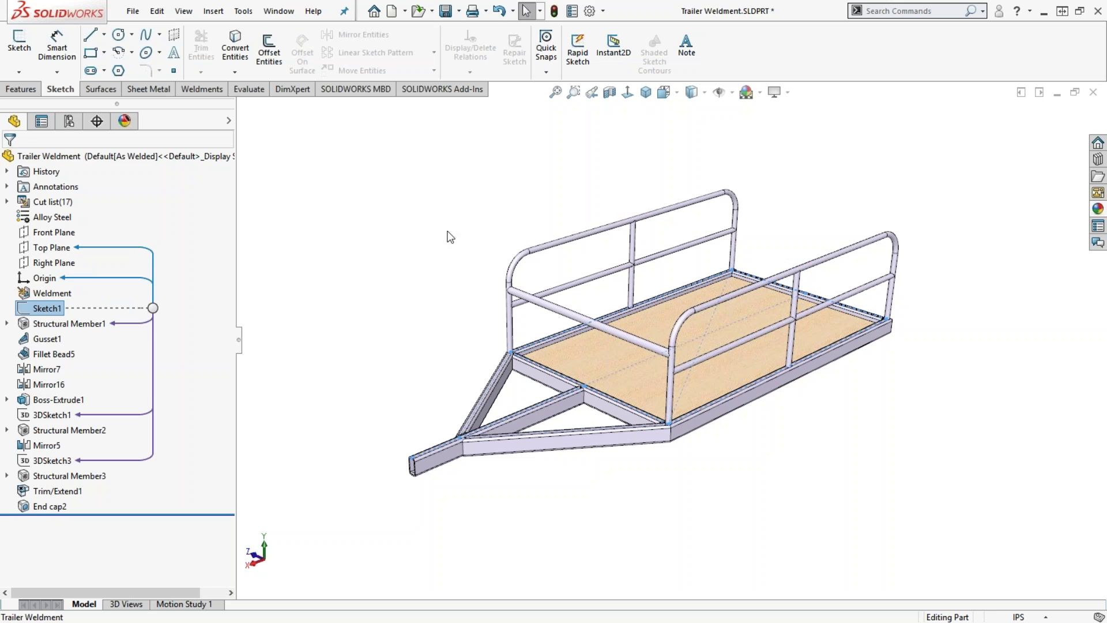
left_click(468, 231)
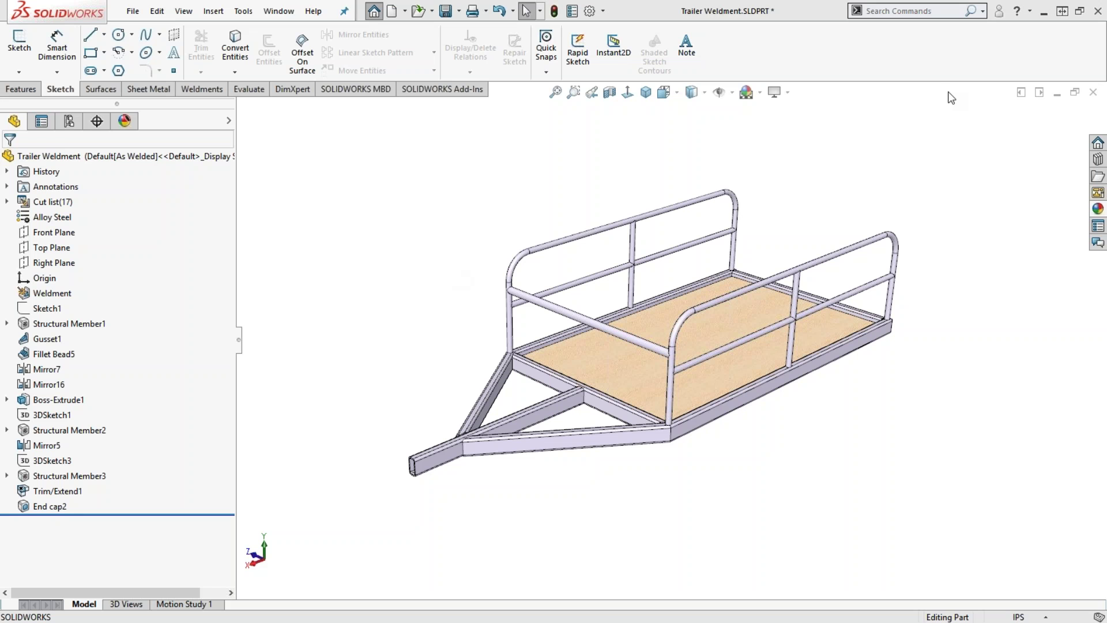
left_click_drag(1106, 100, 527, 137)
left_click(939, 161)
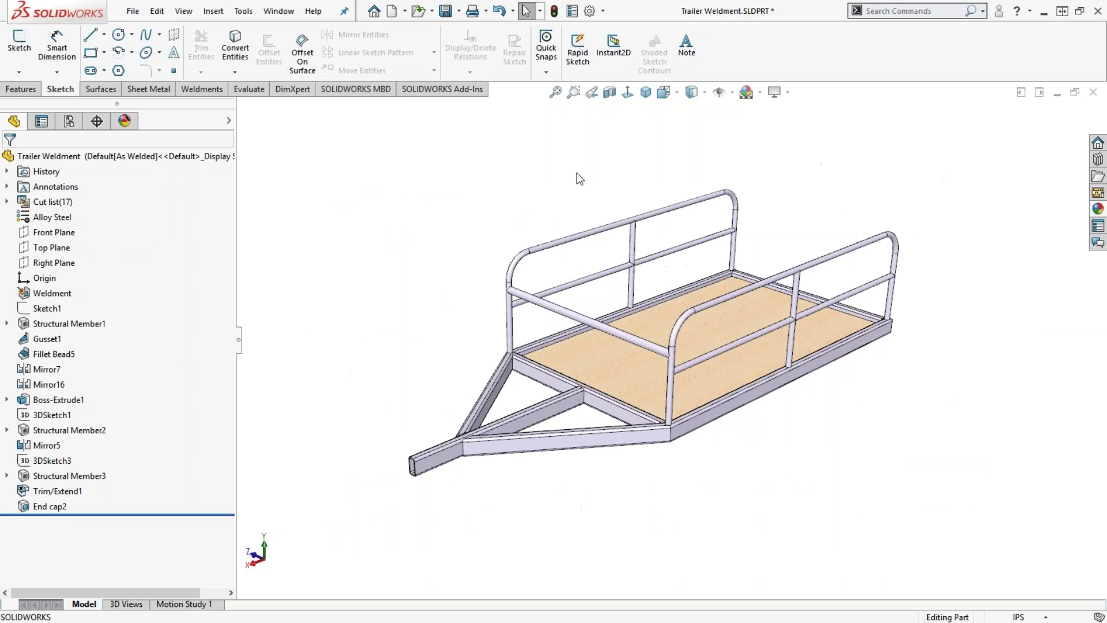
Step: Open hex lag screw.sldprt from the recent documents
key("ctrl+F2")
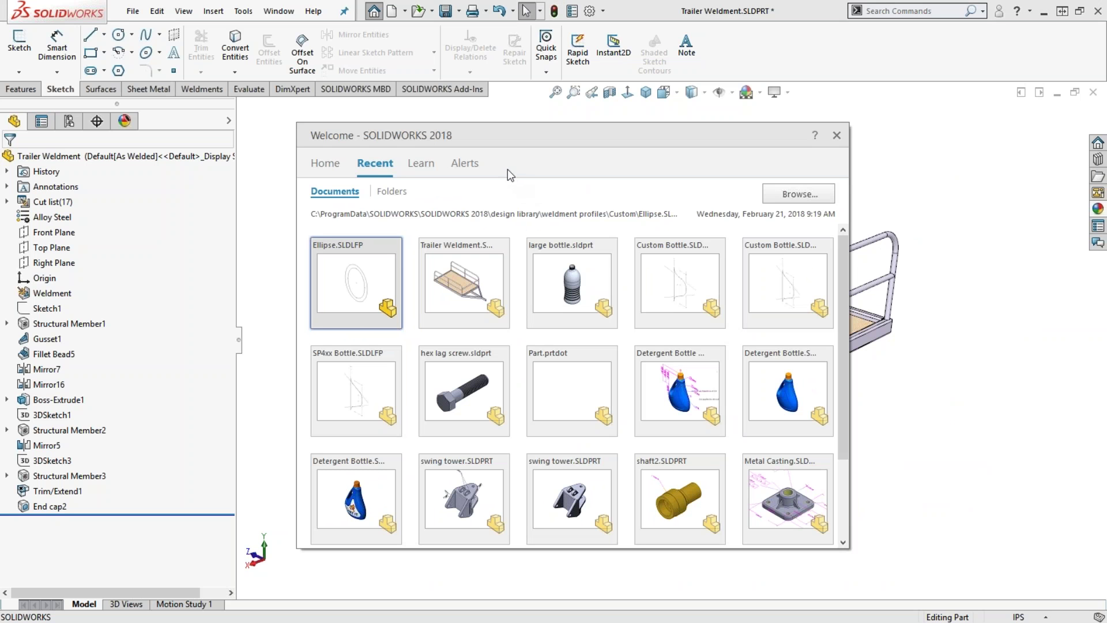
mouse_move(464, 307)
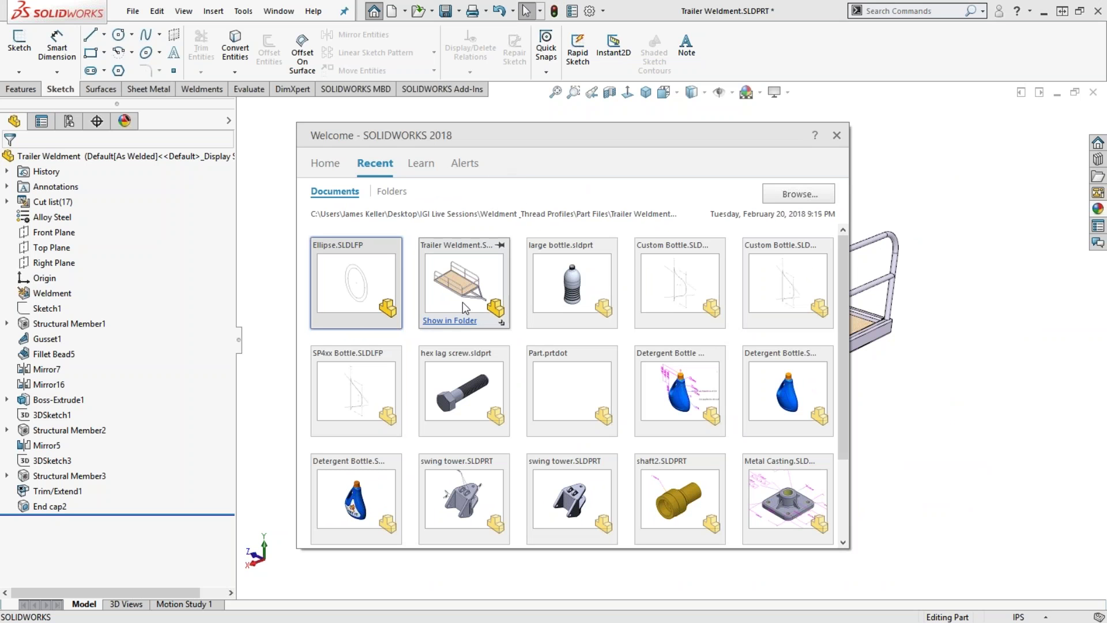
left_click(449, 376)
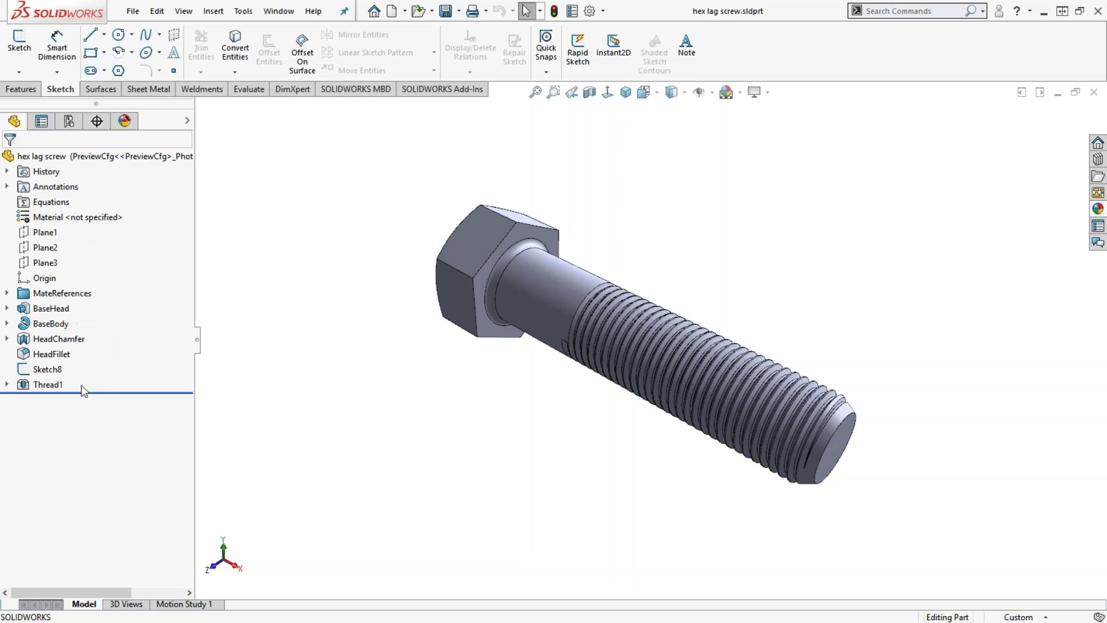
Step: Roll the hex lag screw back to before Thread1 and forward again to compare the shank without and with its thread
left_click_drag(112, 392, 112, 377)
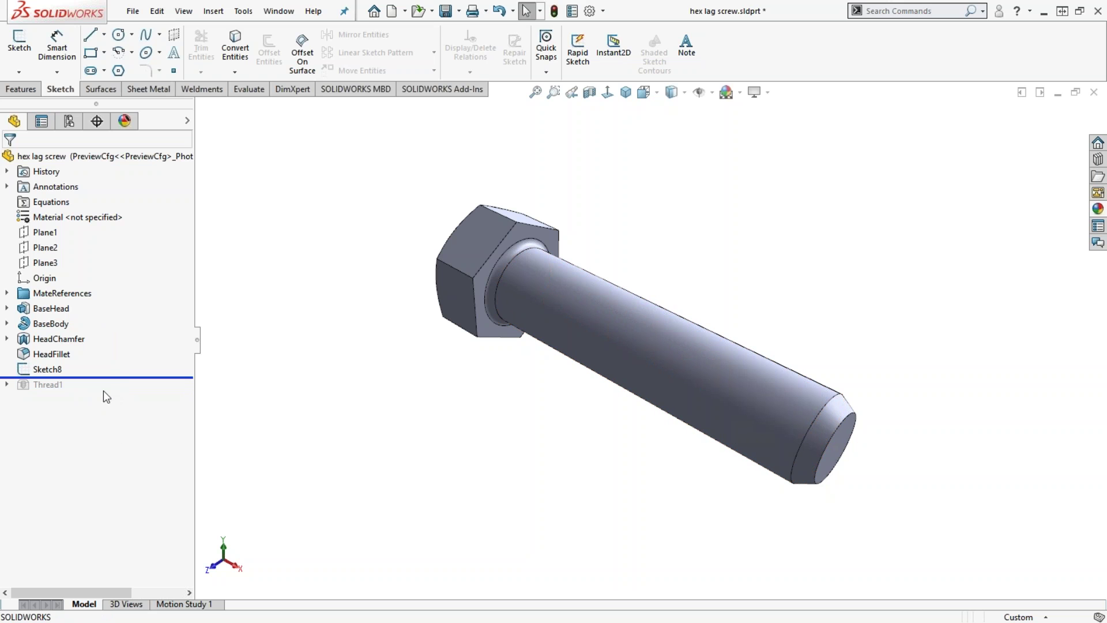
left_click_drag(107, 378, 106, 392)
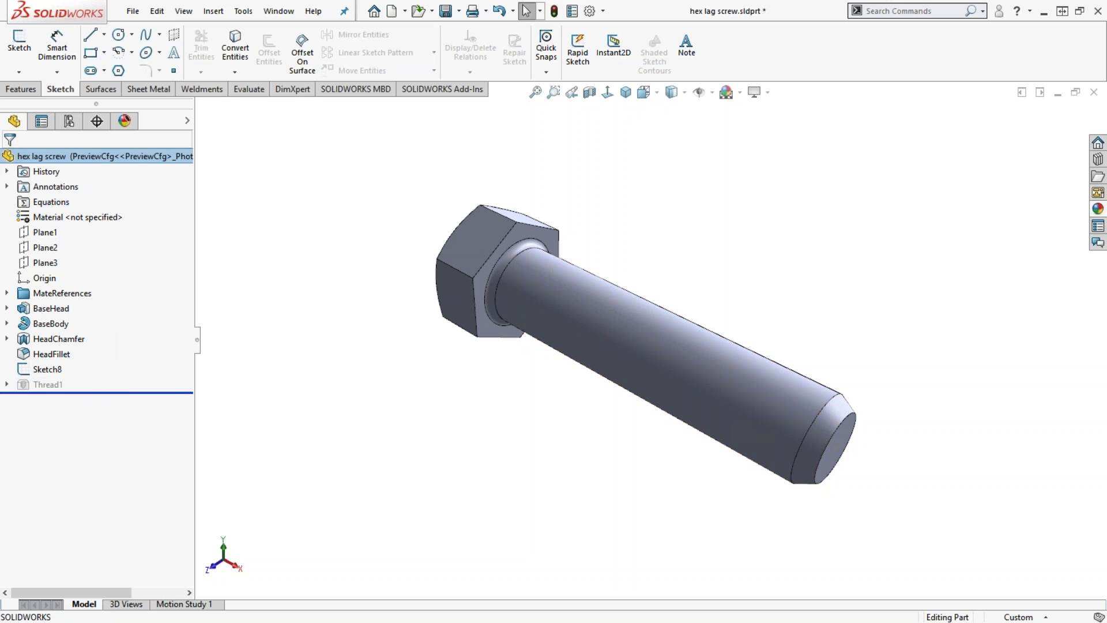
Step: Edit Thread1, try the wireframe preview with a denser mesh of lines, and switch the thread to the partial preview
left_click(27, 384)
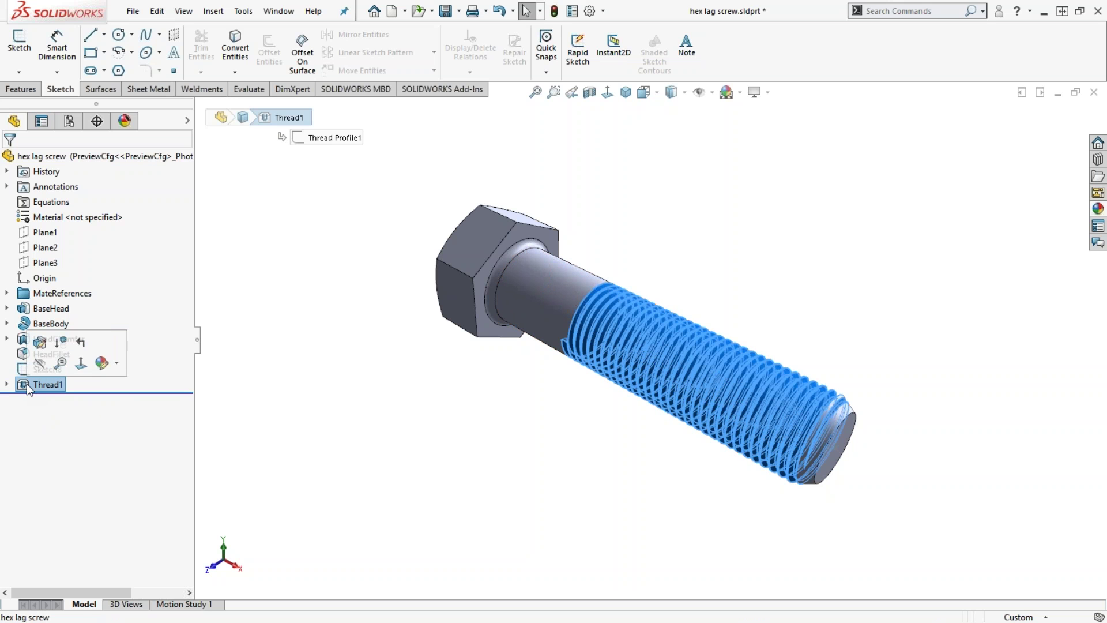
left_click(39, 344)
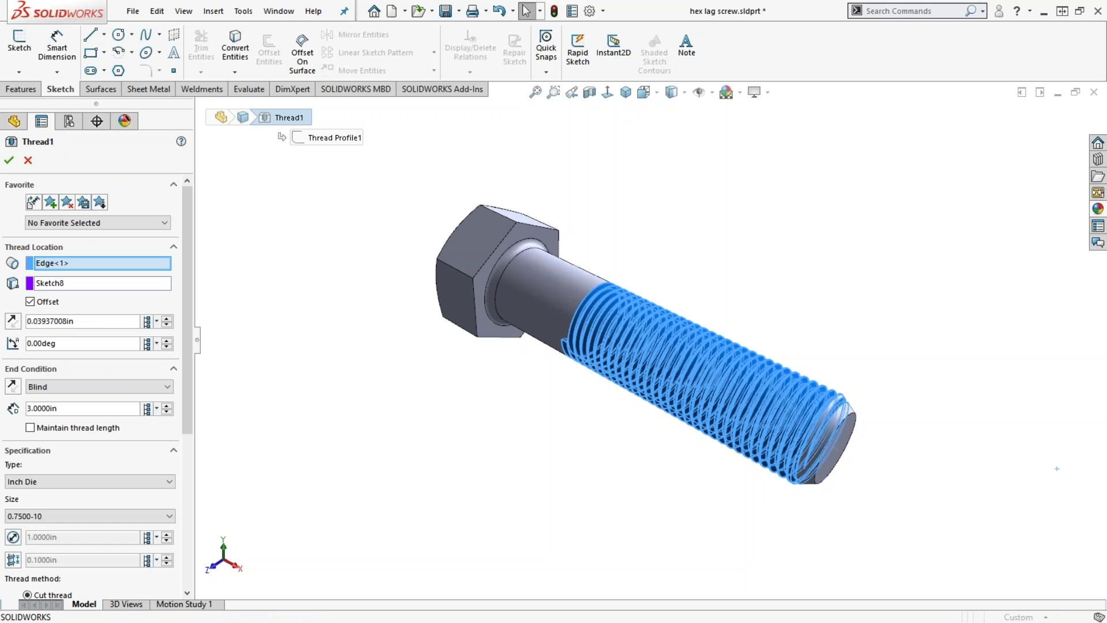
scroll(183, 231, "down", 1)
left_click_drag(182, 231, 180, 450)
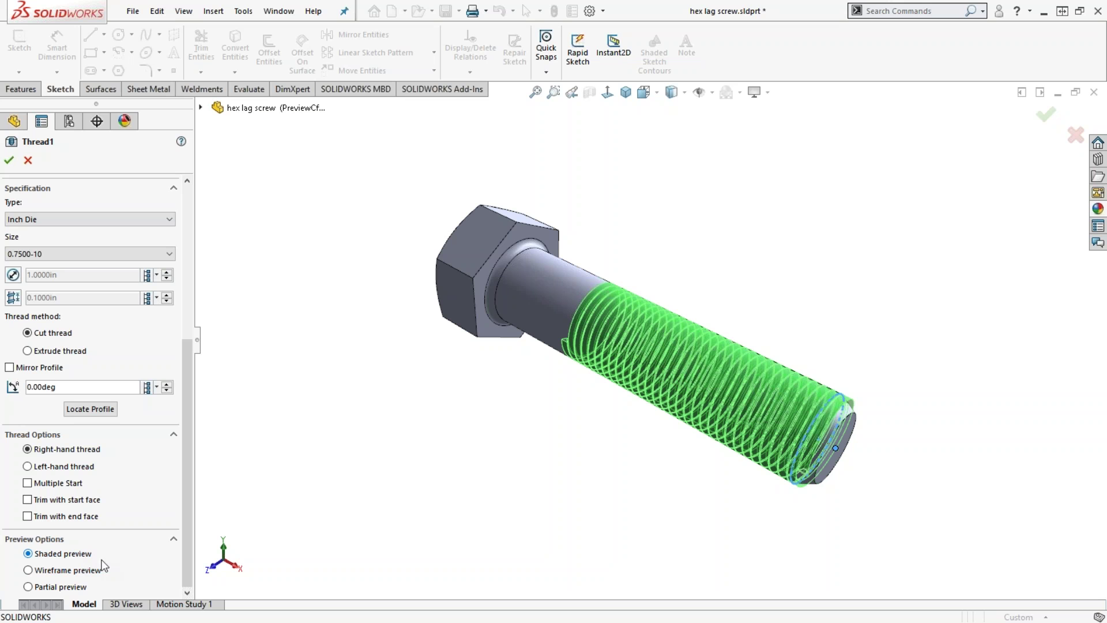
left_click(28, 570)
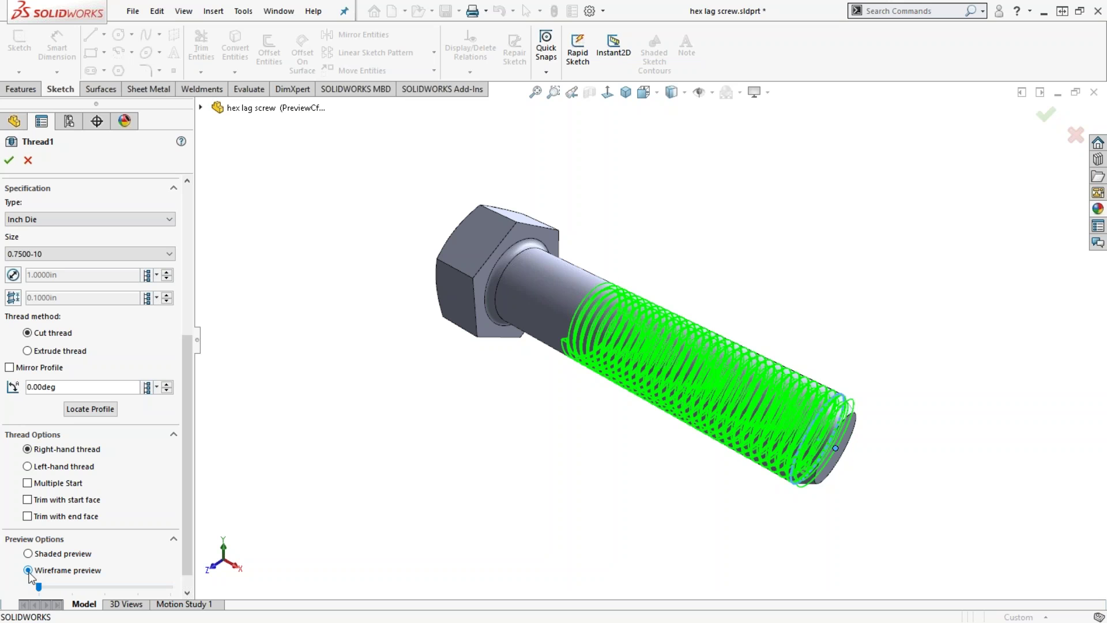
scroll(178, 543, "down", 1)
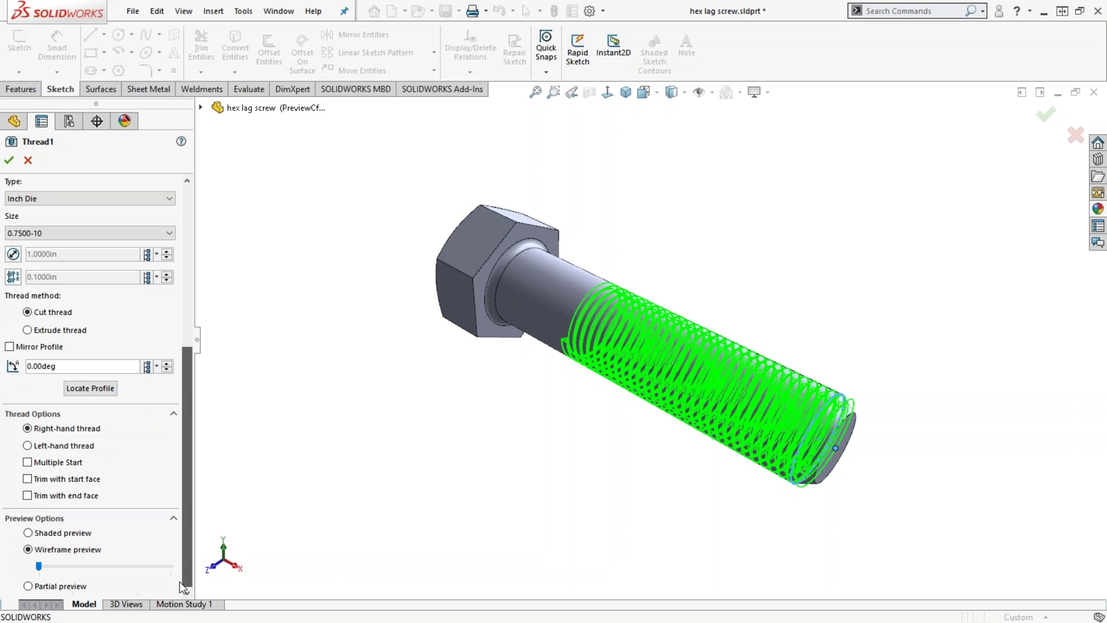
left_click_drag(38, 566, 136, 567)
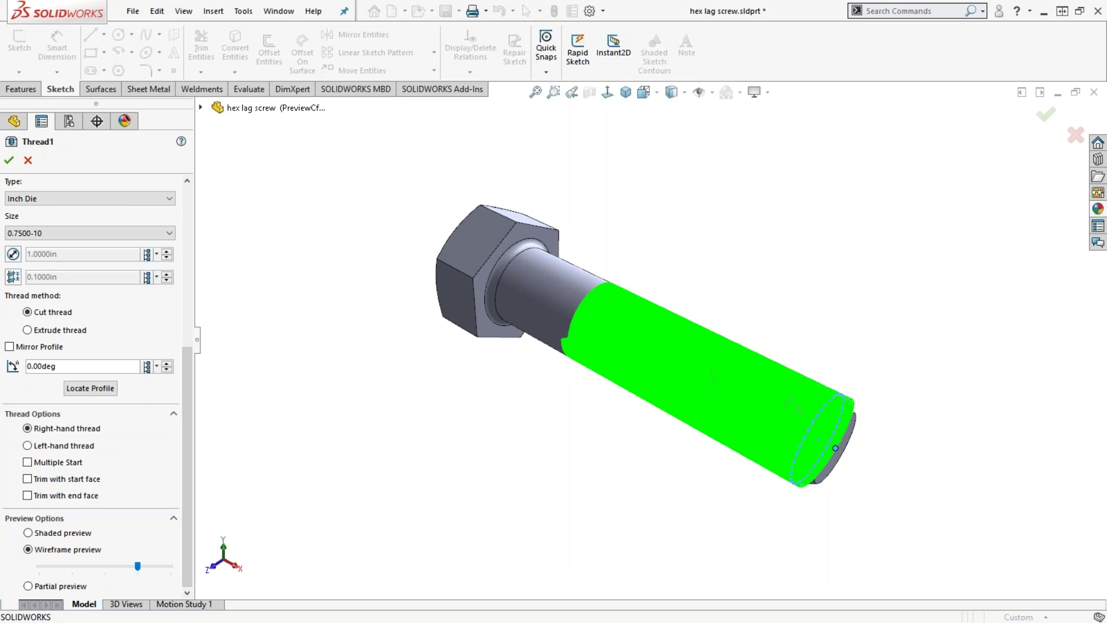
left_click(28, 585)
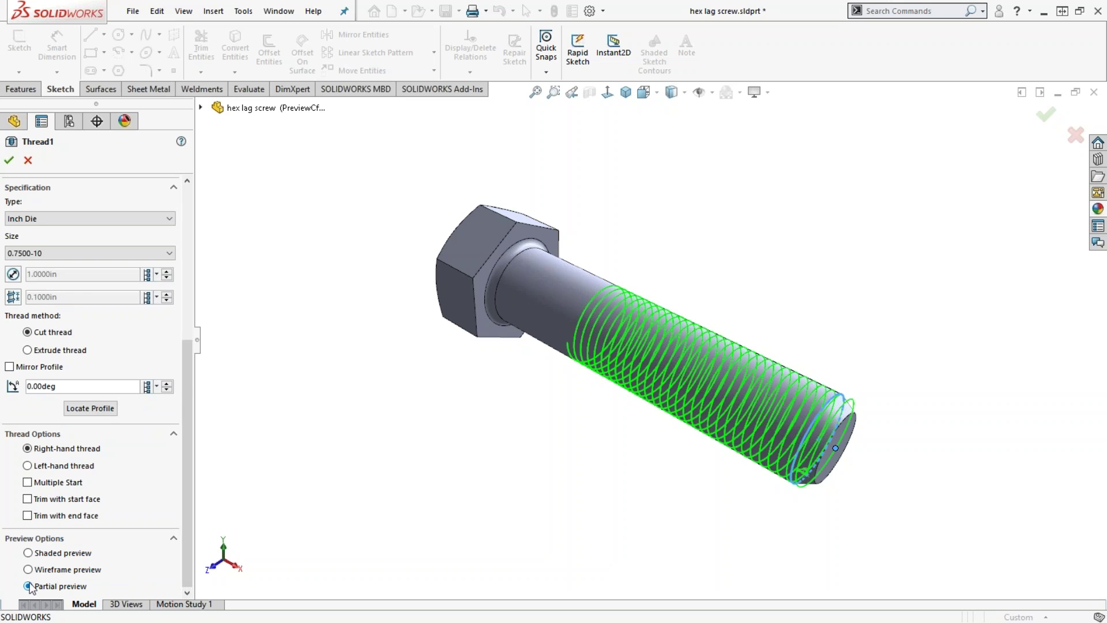
Step: Switch the thread to the shaded preview, then delete and reselect the circular edge near the shank's tip as its location
left_click(28, 552)
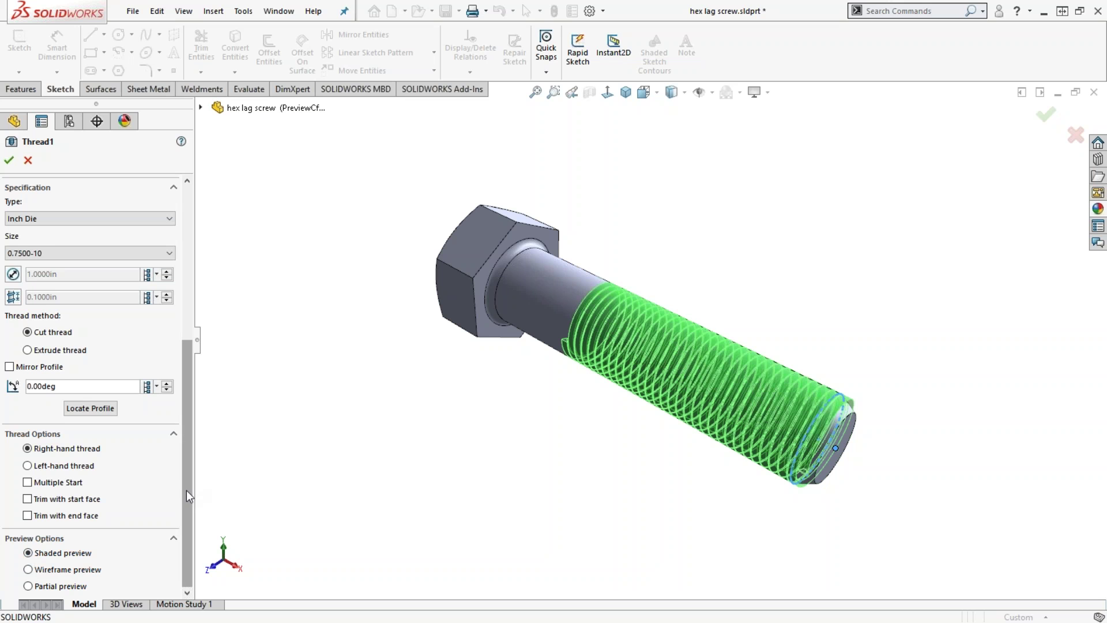
scroll(189, 495, "up", 5)
scroll(169, 530, "down", 5)
left_click_drag(188, 554, 182, 379)
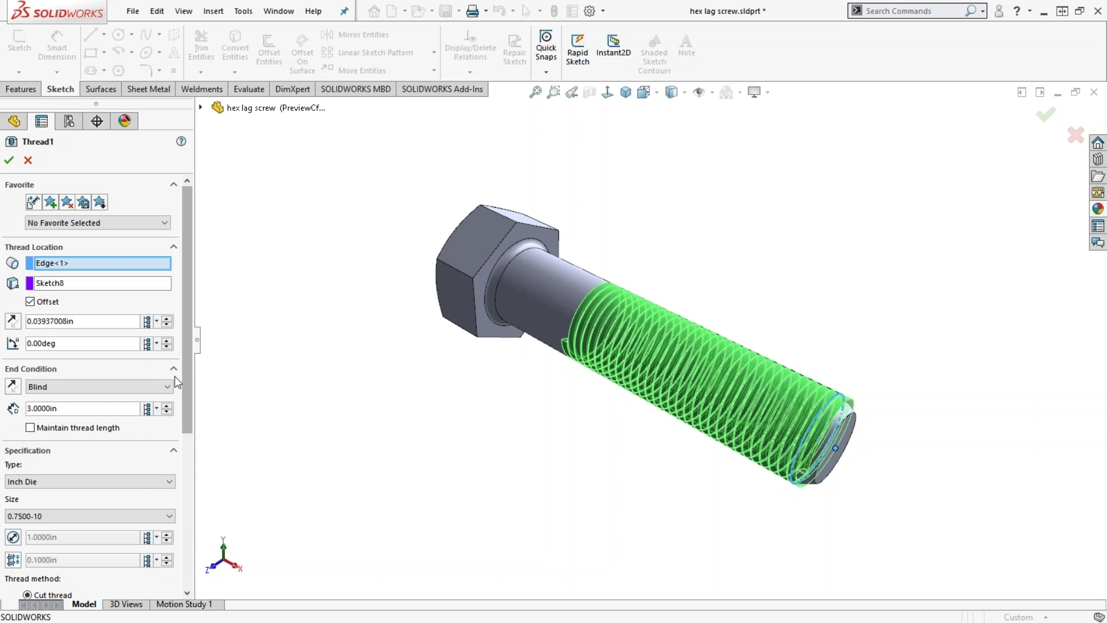
left_click(92, 261)
right_click(91, 262)
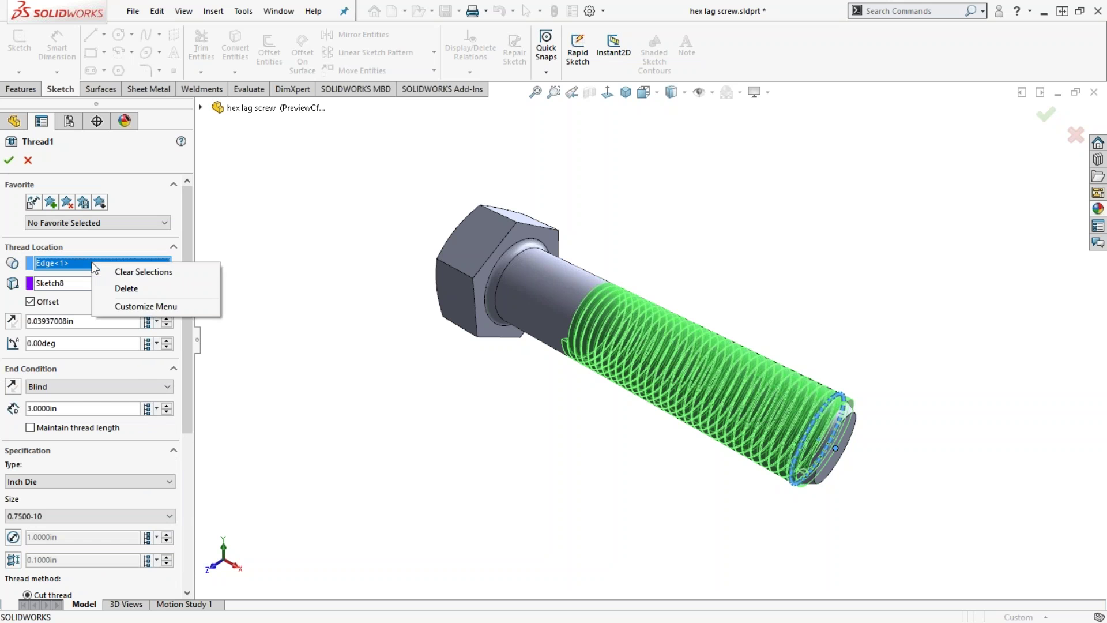
left_click(127, 289)
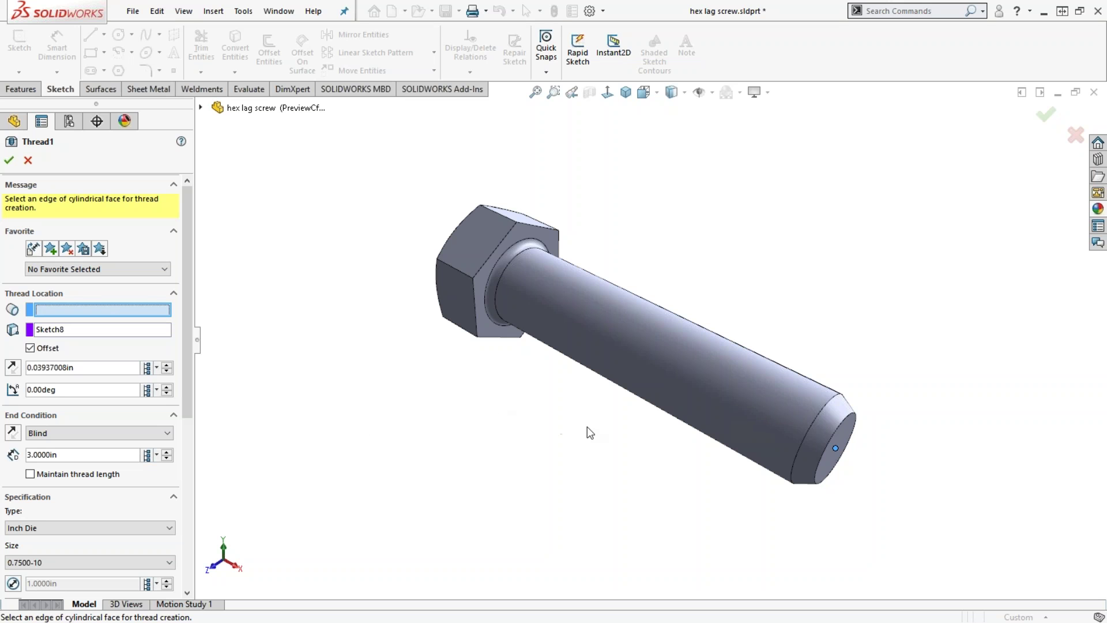
left_click(824, 411)
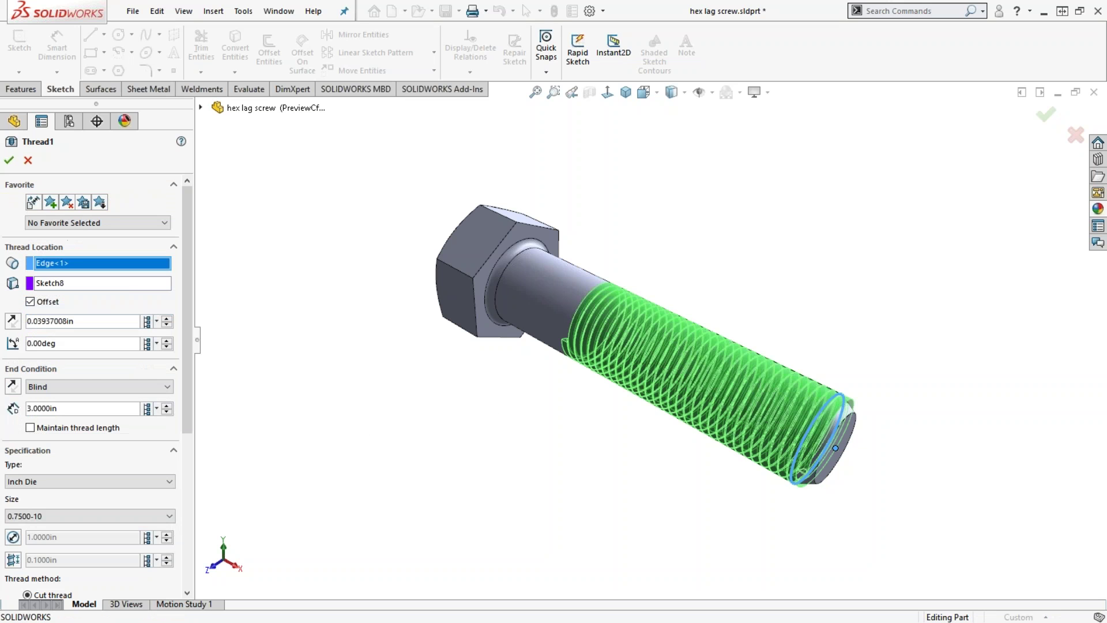
Step: Remove Sketch8 as the thread's start location and turn off the start offset
right_click(73, 284)
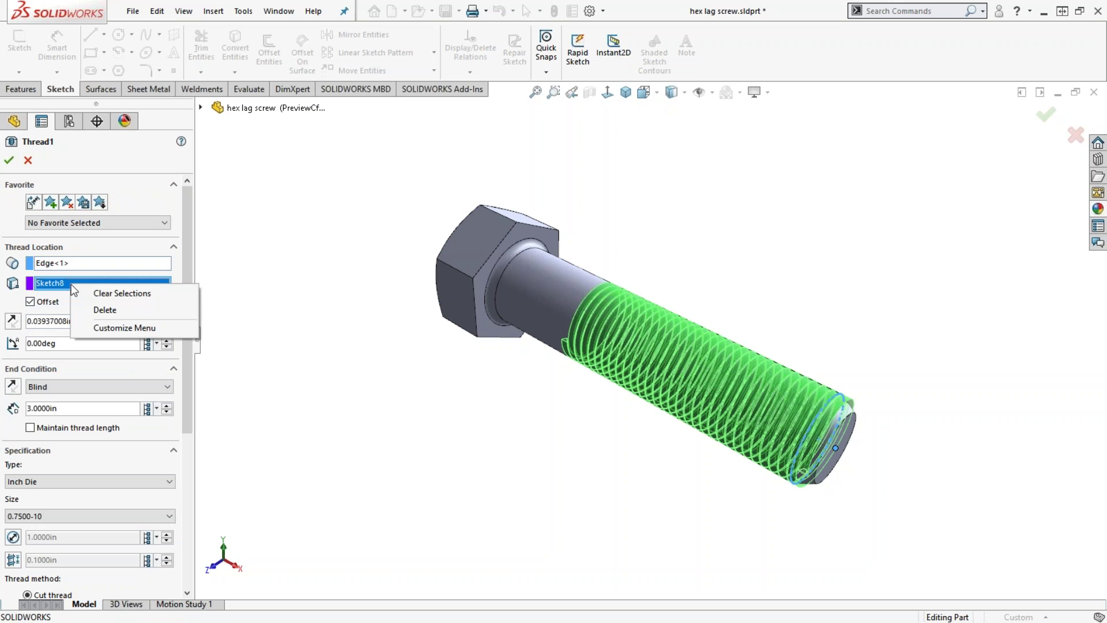
left_click(115, 312)
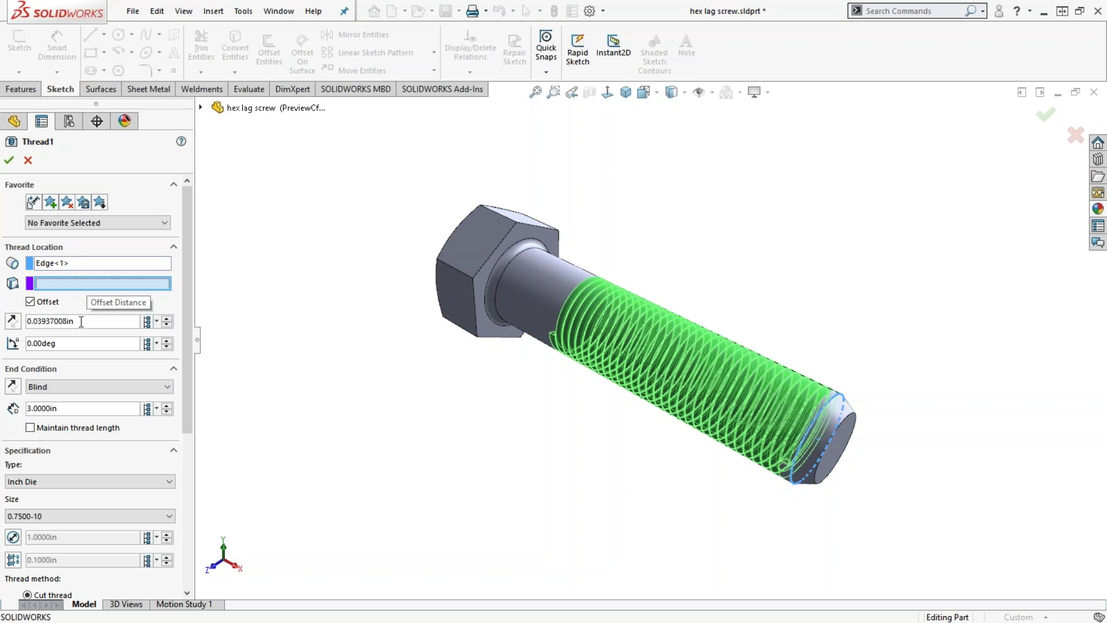
left_click(30, 301)
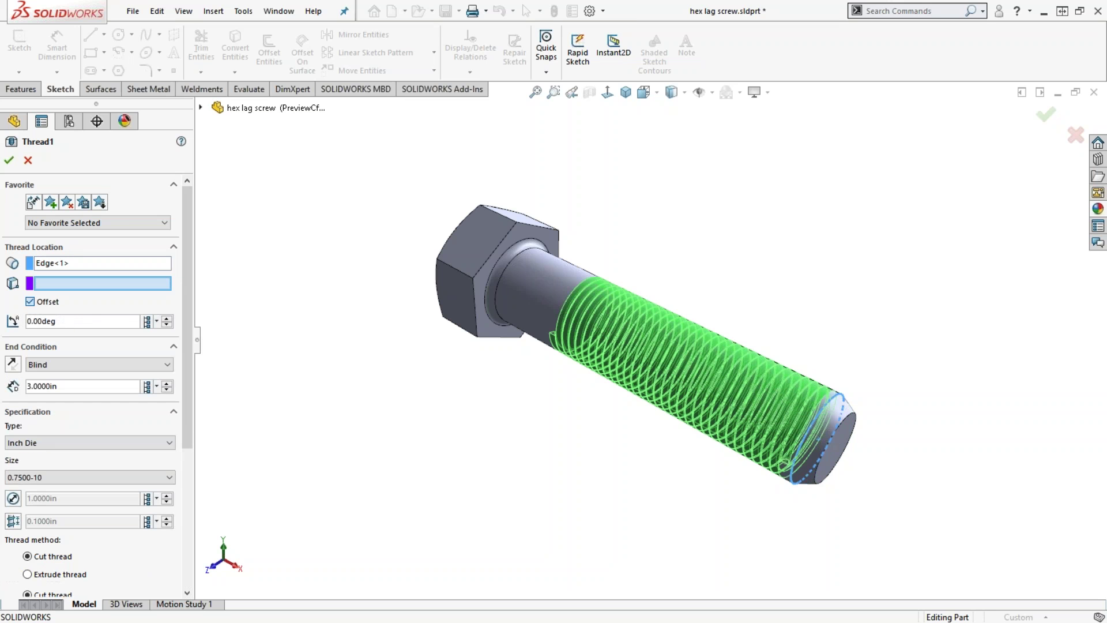
left_click(30, 301)
left_click(67, 344)
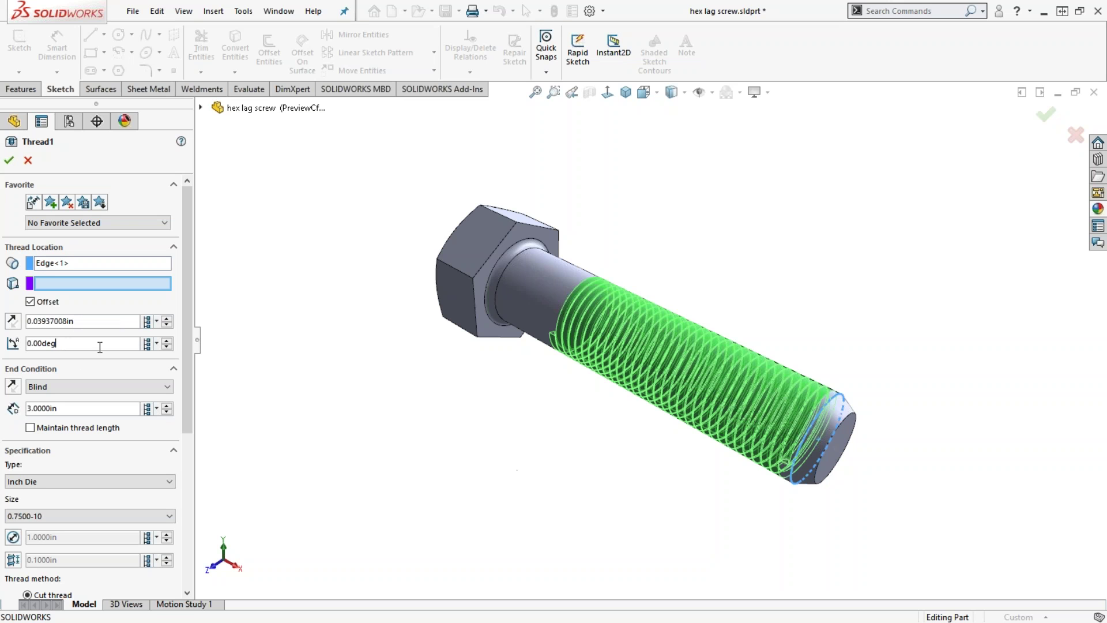
left_click_drag(68, 343, 26, 344)
left_click(30, 301)
Step: Try a start angle of 90 degrees for the thread and return it to 0 degrees
scroll(762, 473, "down", 5)
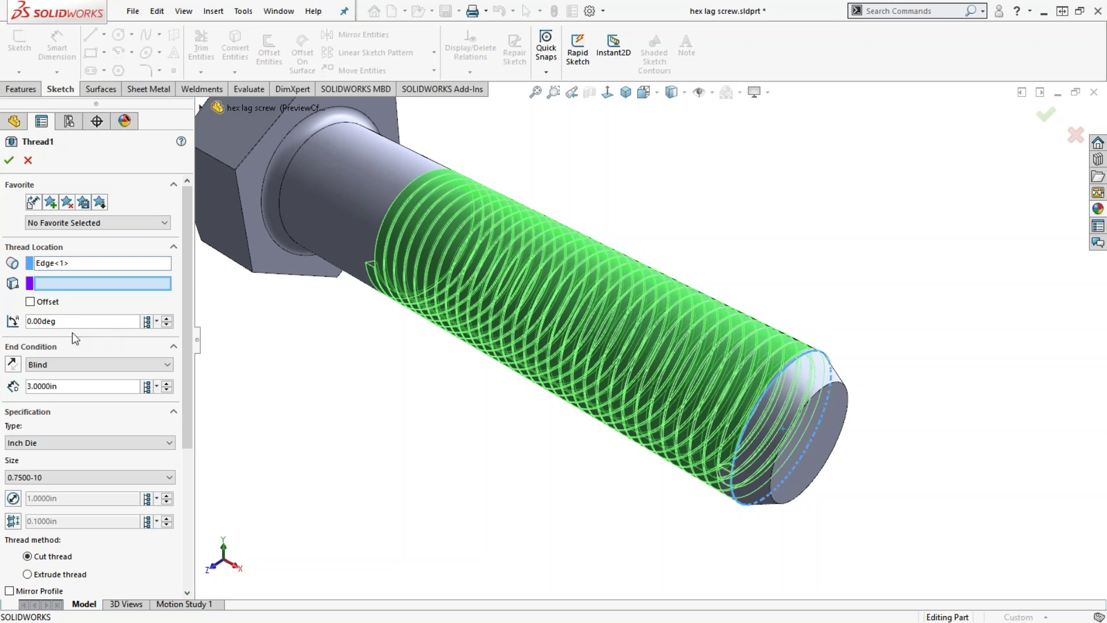
left_click_drag(65, 321, 22, 321)
type("90")
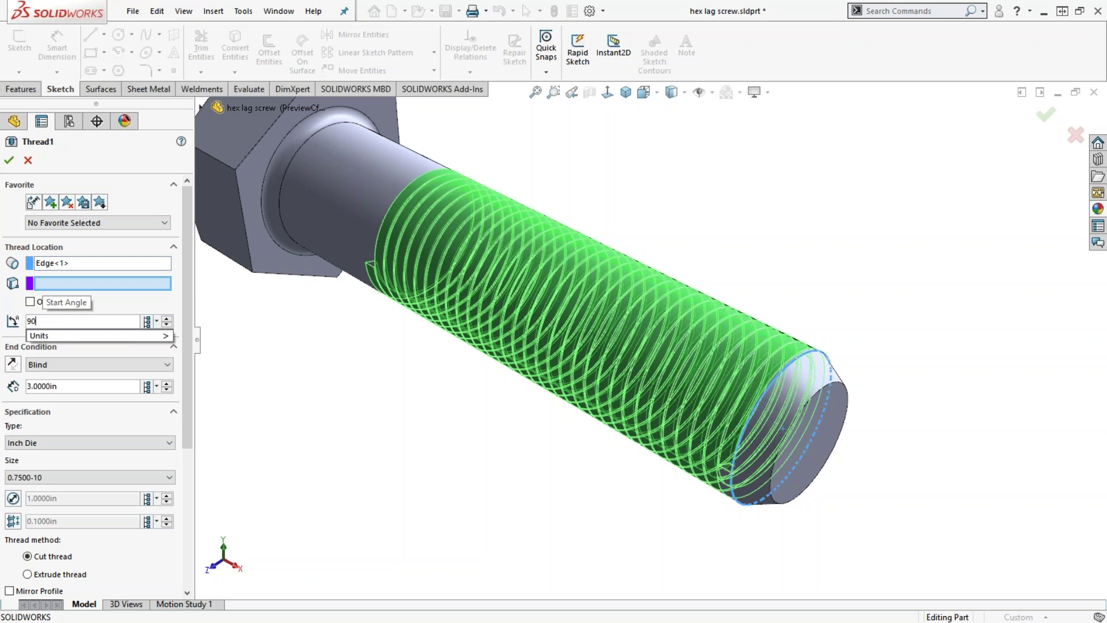
key("Return")
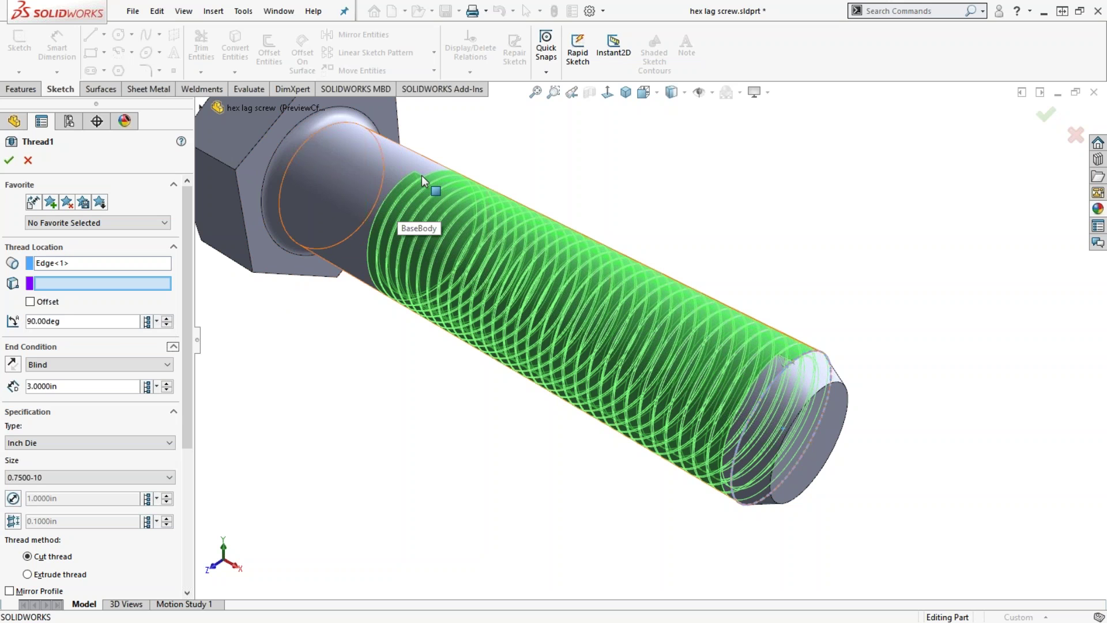
left_click(21, 321)
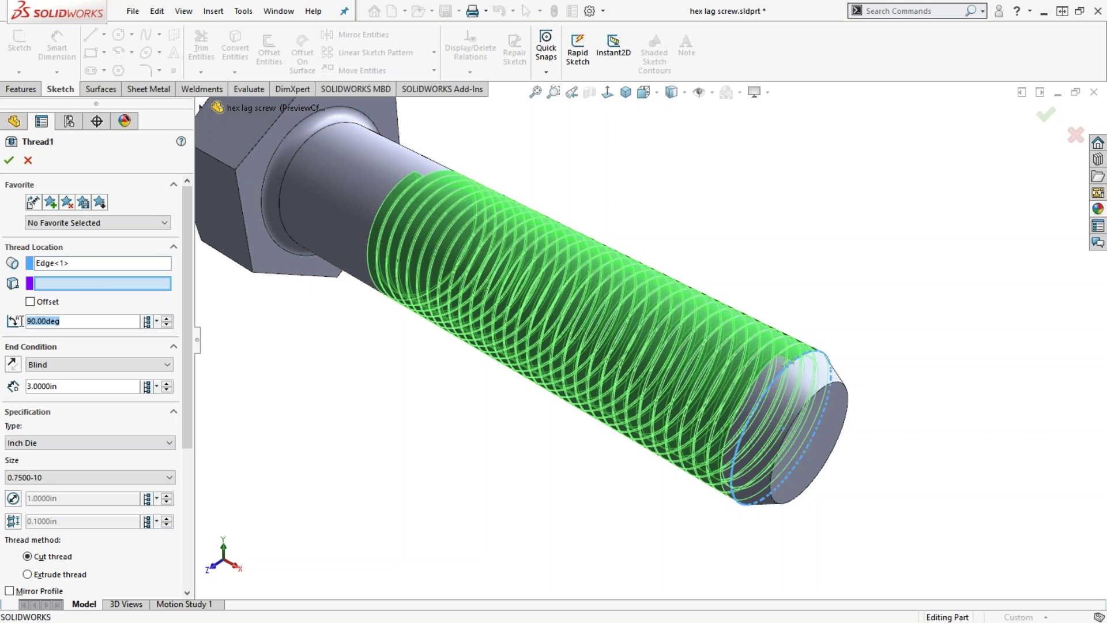
type("0")
key("Return")
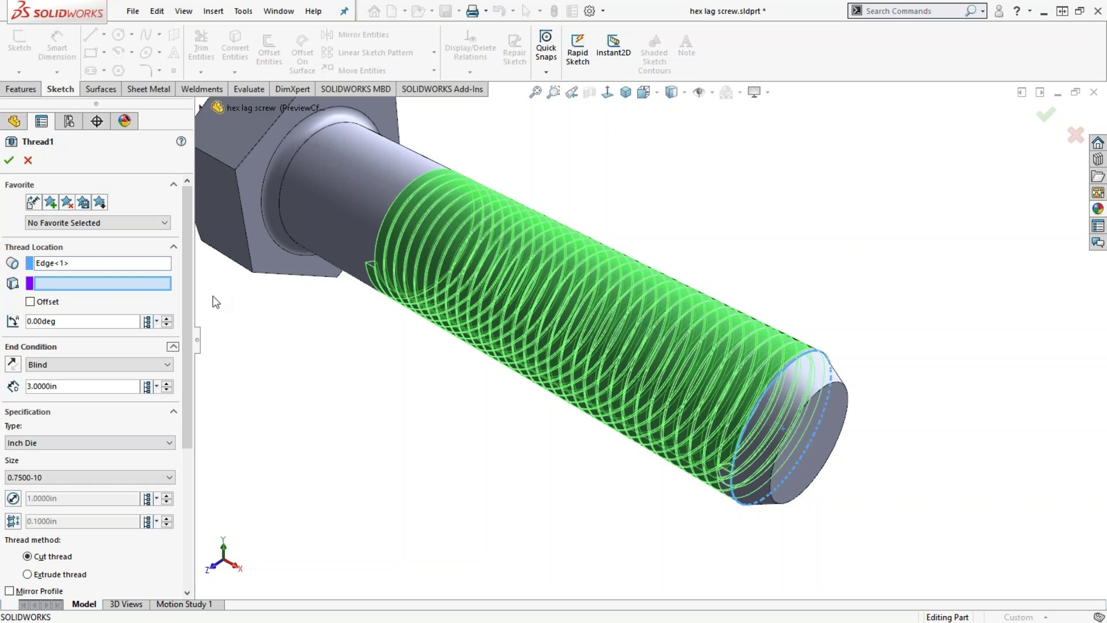
Step: Try the Up To Selection end condition with the shank edge beneath the head, then return the thread to Blind
left_click_drag(185, 342, 185, 369)
left_click(166, 321)
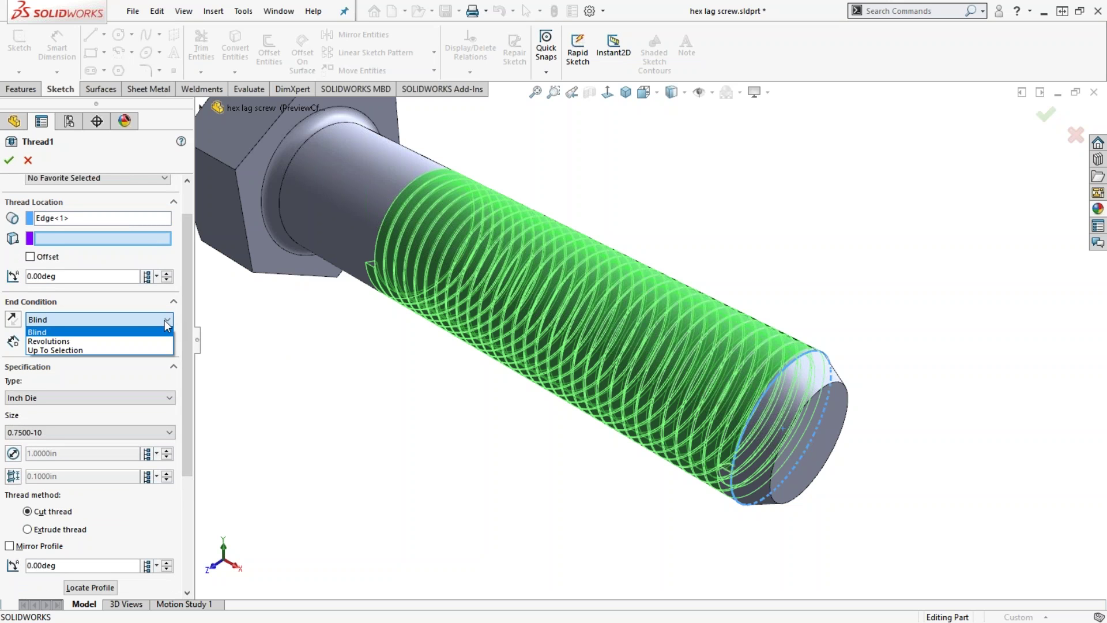
left_click(214, 320)
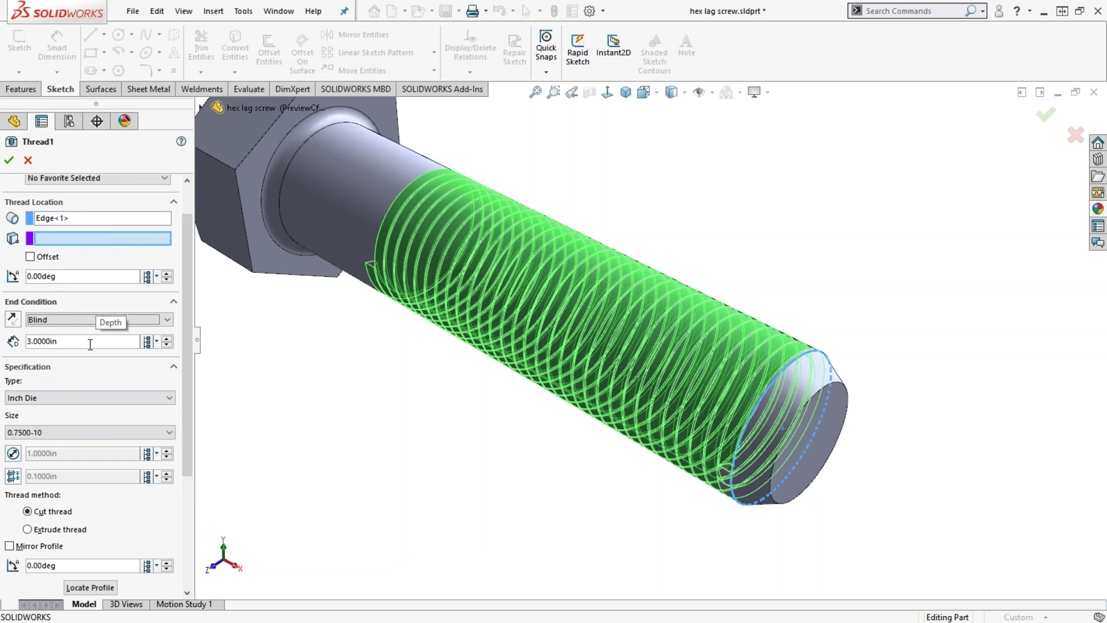
left_click(144, 321)
left_click(131, 341)
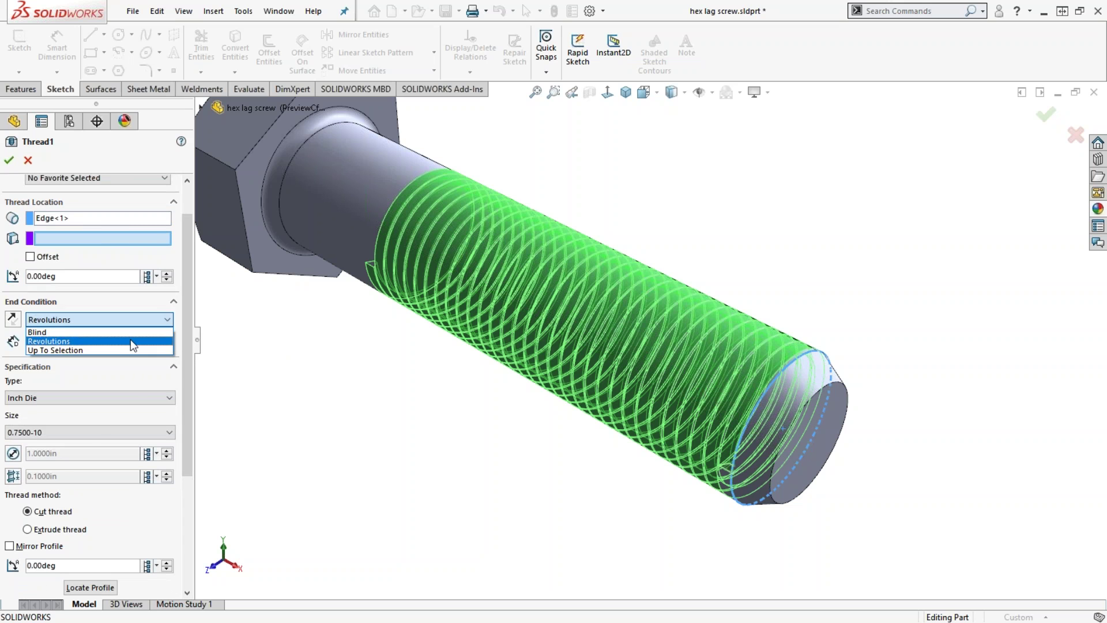
left_click(96, 320)
left_click(92, 349)
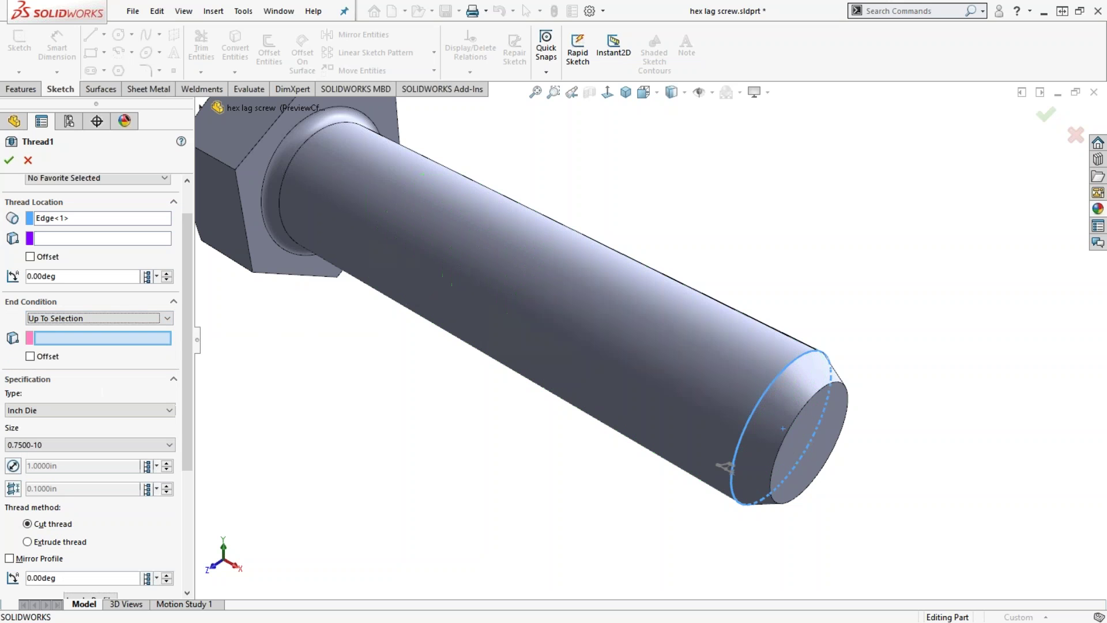
left_click(283, 176)
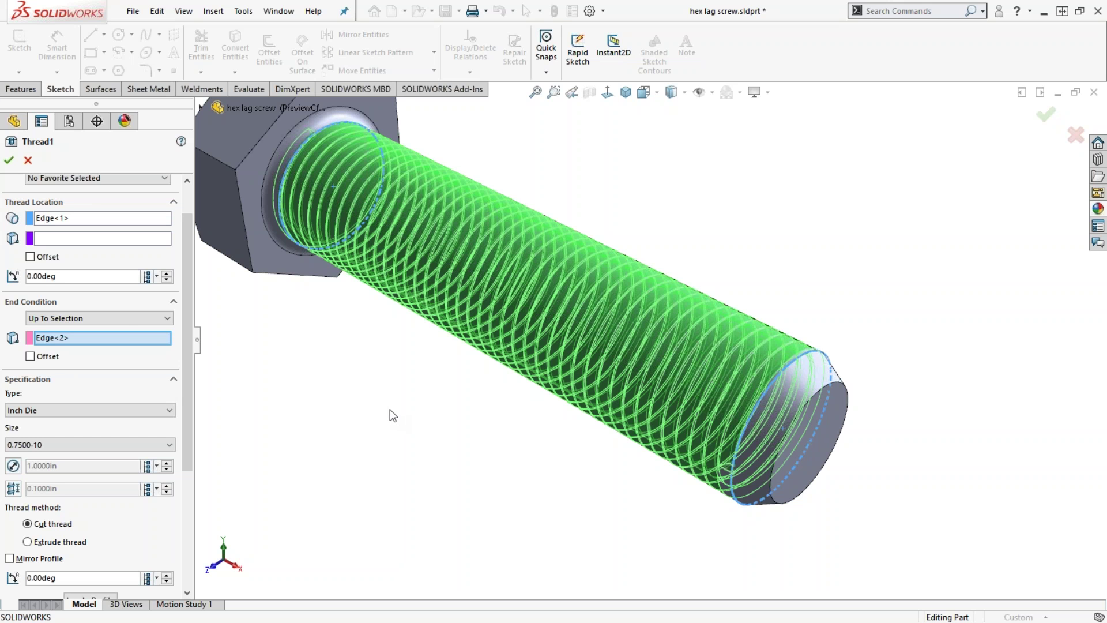
left_click(120, 319)
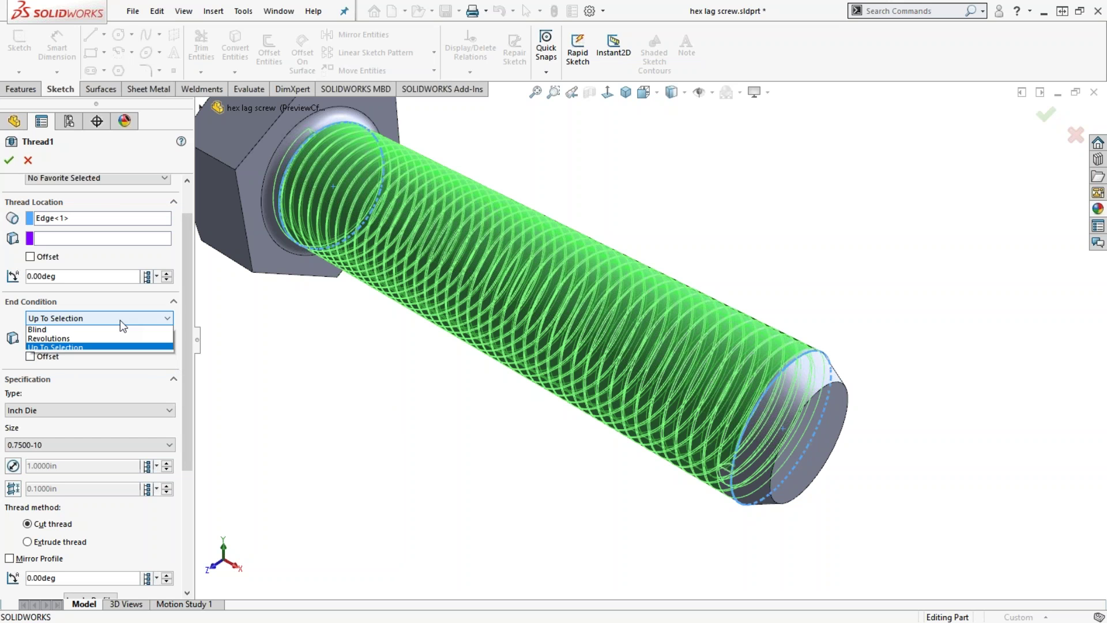
left_click(121, 332)
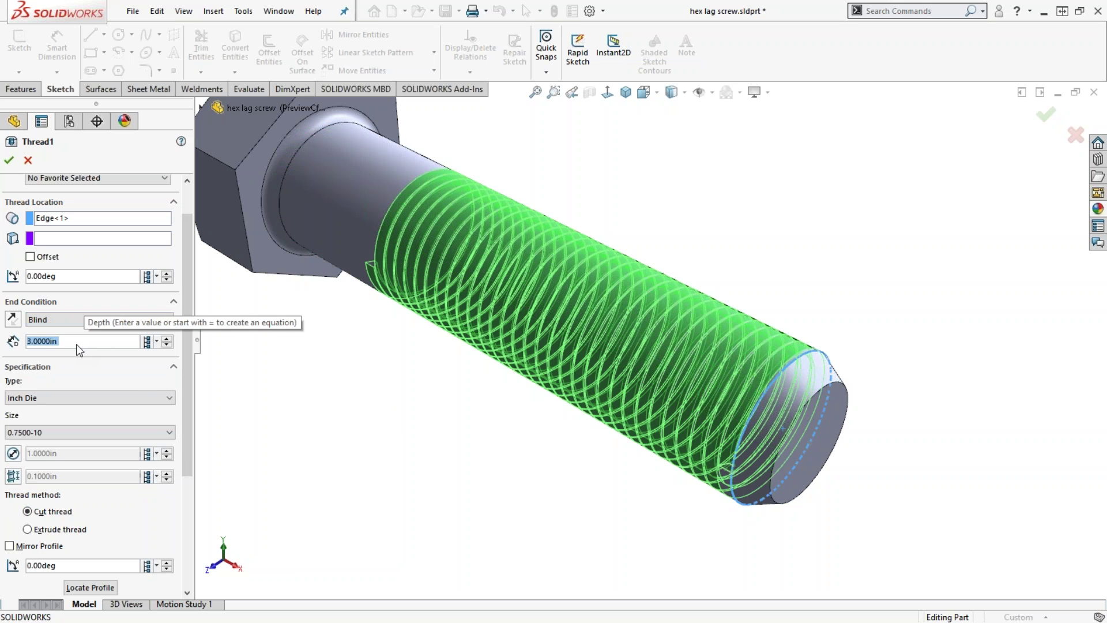
Step: Try the Inch Tap thread type and review the other available thread types
left_click_drag(185, 365, 188, 458)
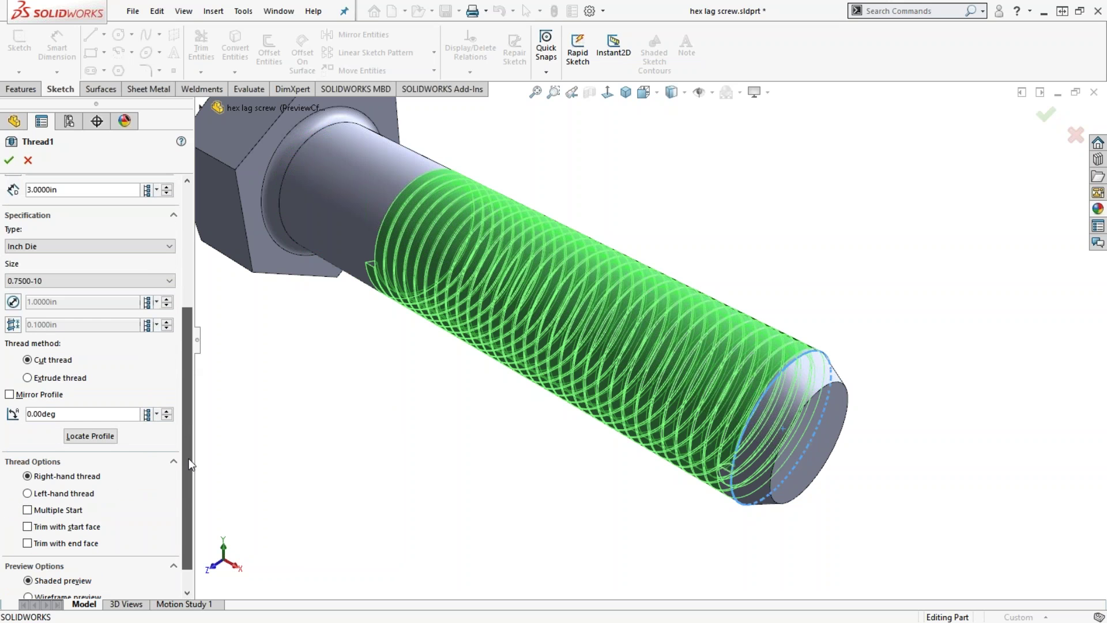
left_click(165, 248)
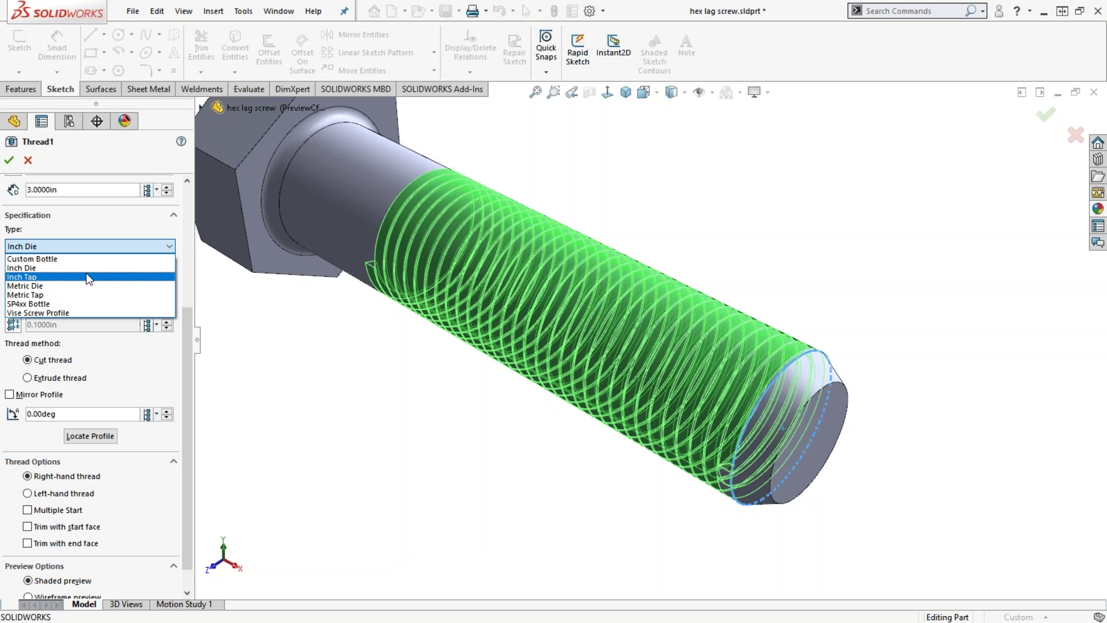
left_click(86, 277)
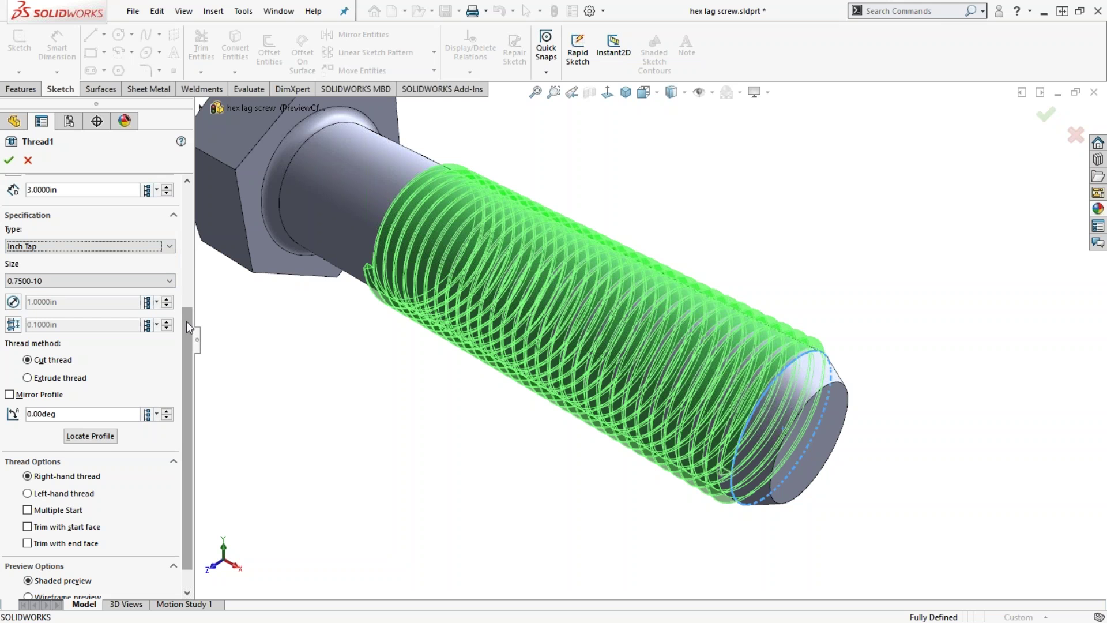
left_click(163, 245)
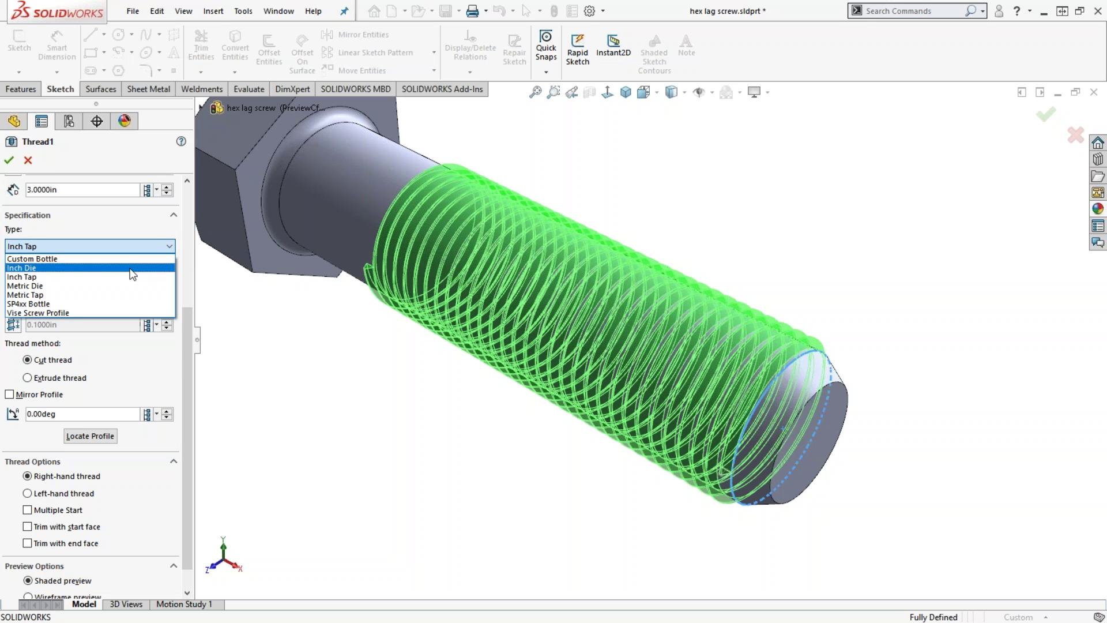
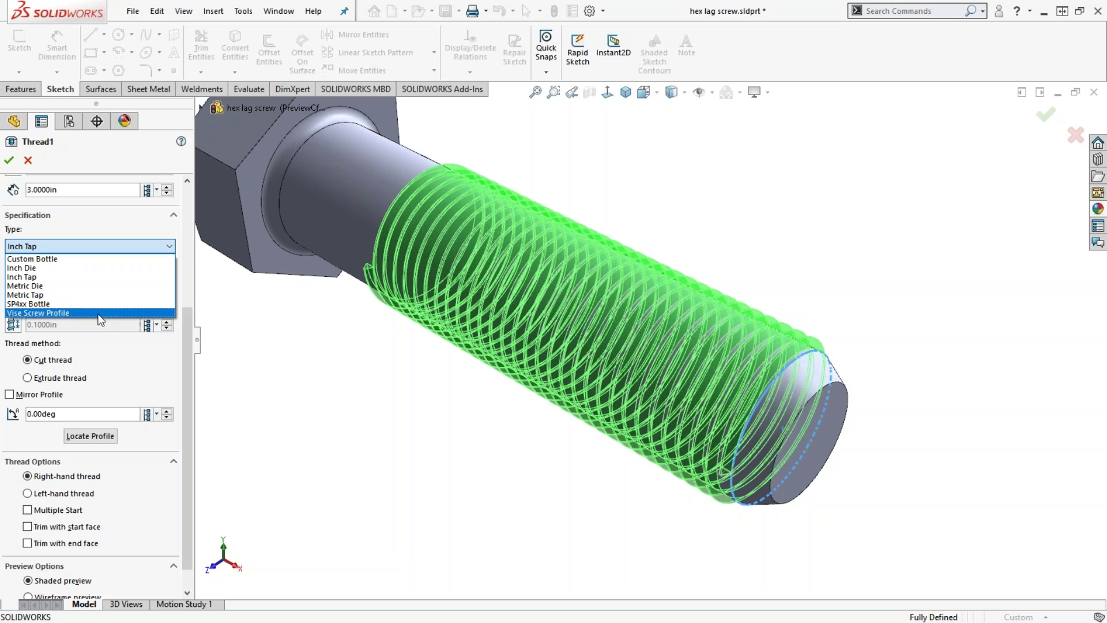
left_click(178, 248)
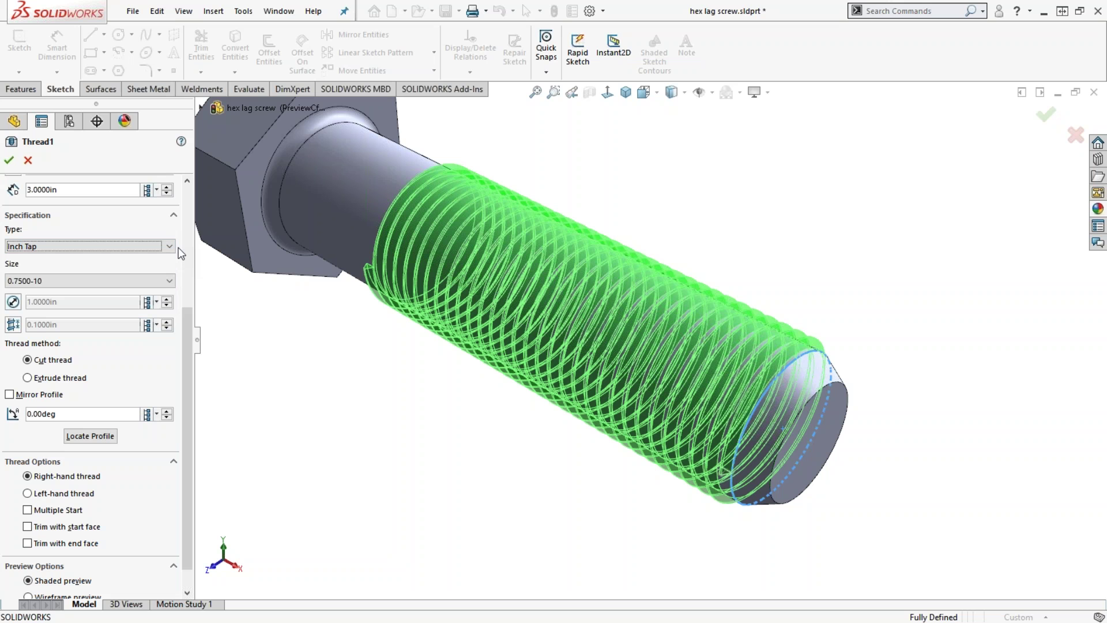
Step: Review the available Inch Tap sizes and return the thread type to Inch Die
left_click(169, 282)
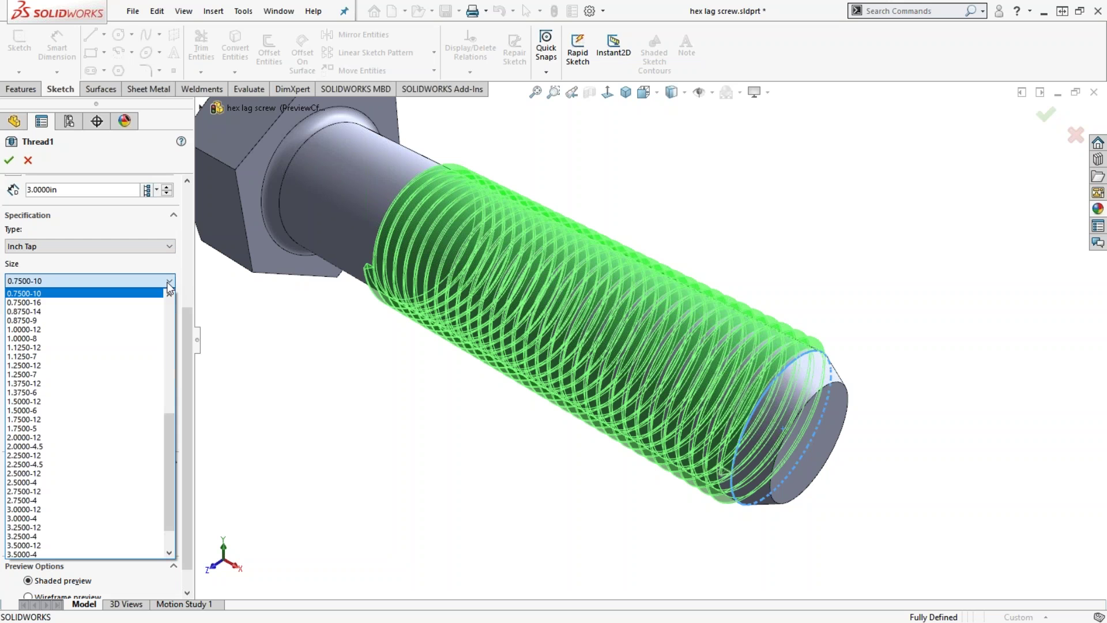
scroll(172, 413, "up", 4)
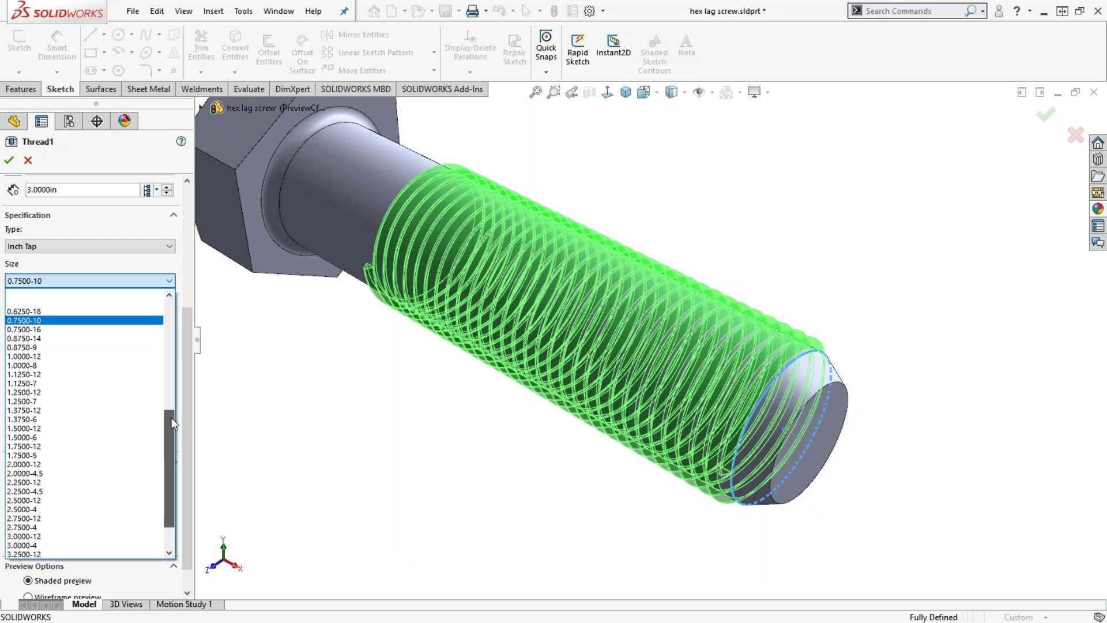
mouse_move(173, 381)
left_mouse_down()
mouse_move(178, 337)
mouse_move(161, 350)
mouse_move(161, 376)
left_mouse_up()
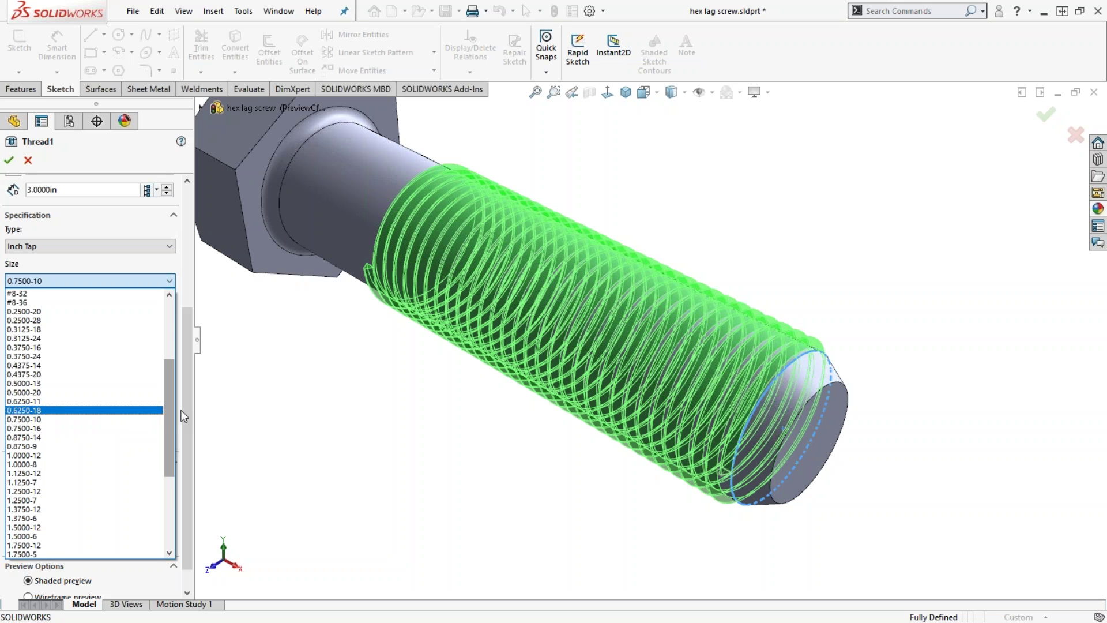
scroll(155, 399, "down", 2)
left_click(183, 393)
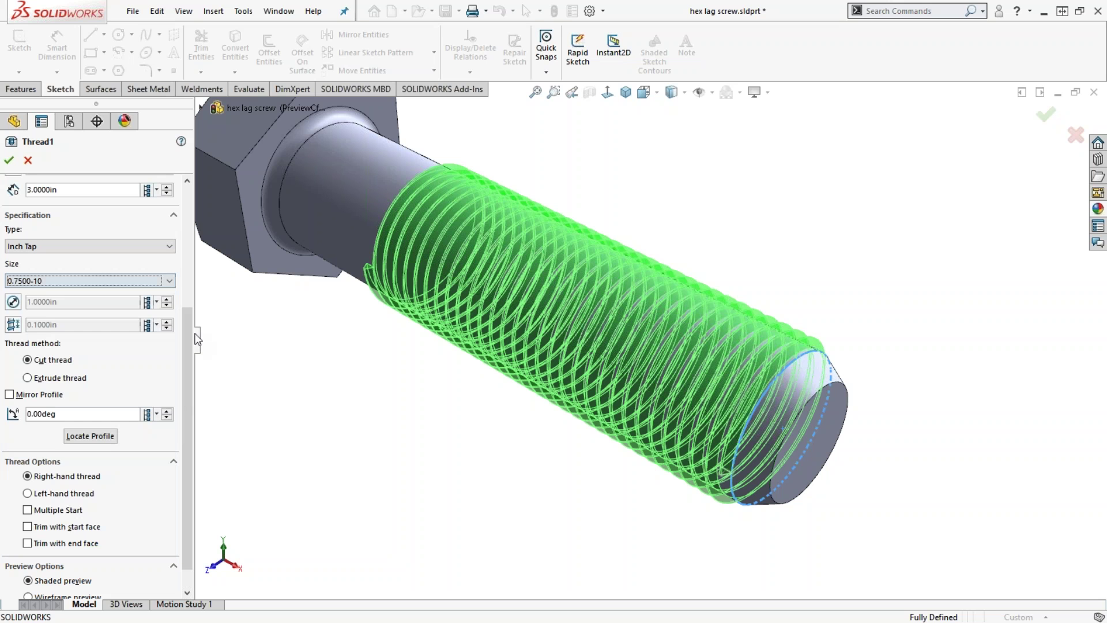
left_click(141, 246)
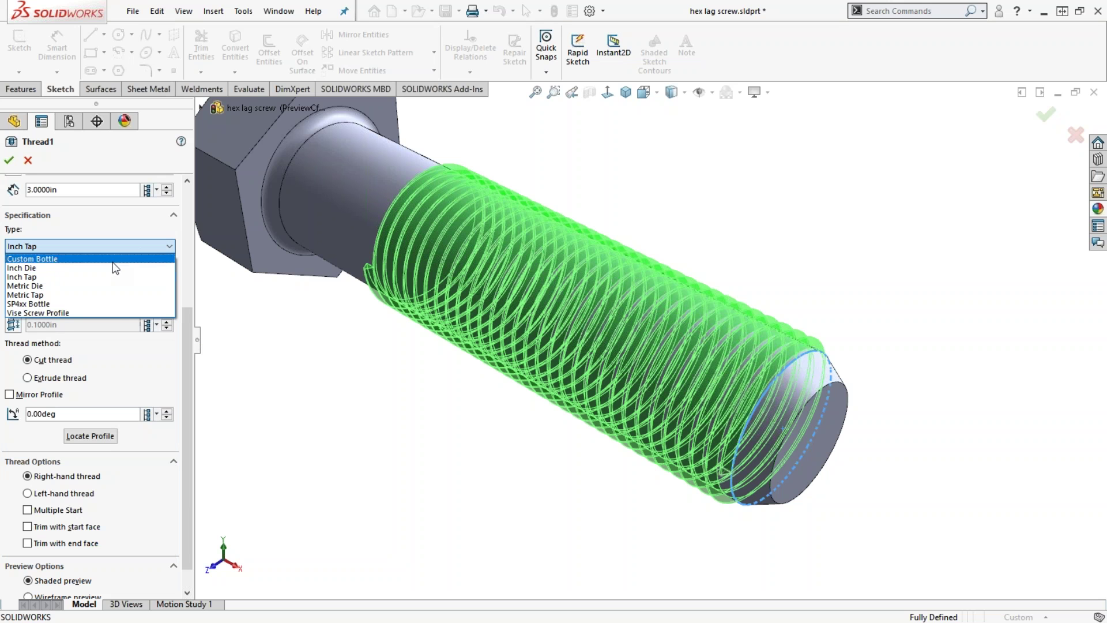
left_click(102, 267)
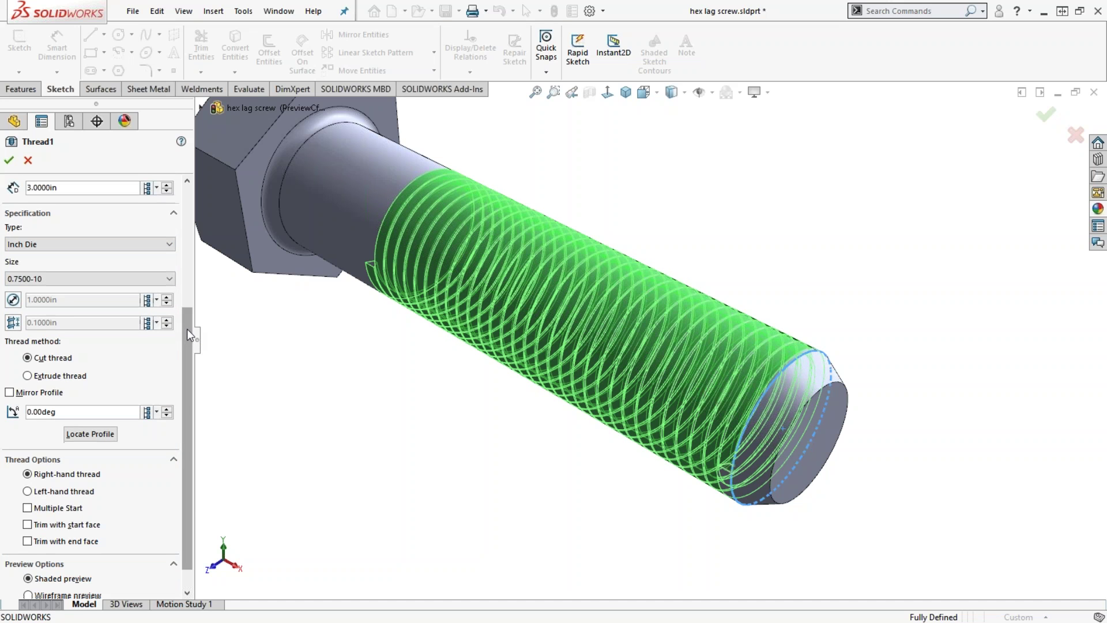
Step: Compare the cut and extrude thread methods, keep Extrude thread, and mirror the thread profile horizontally
scroll(184, 351, "down", 1)
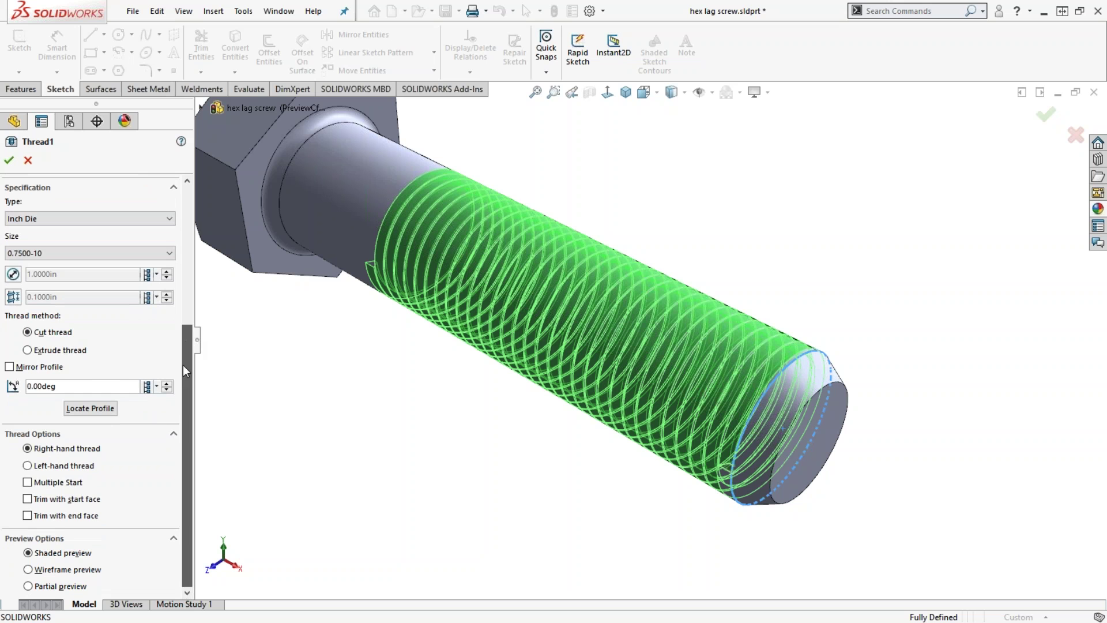
left_click(27, 351)
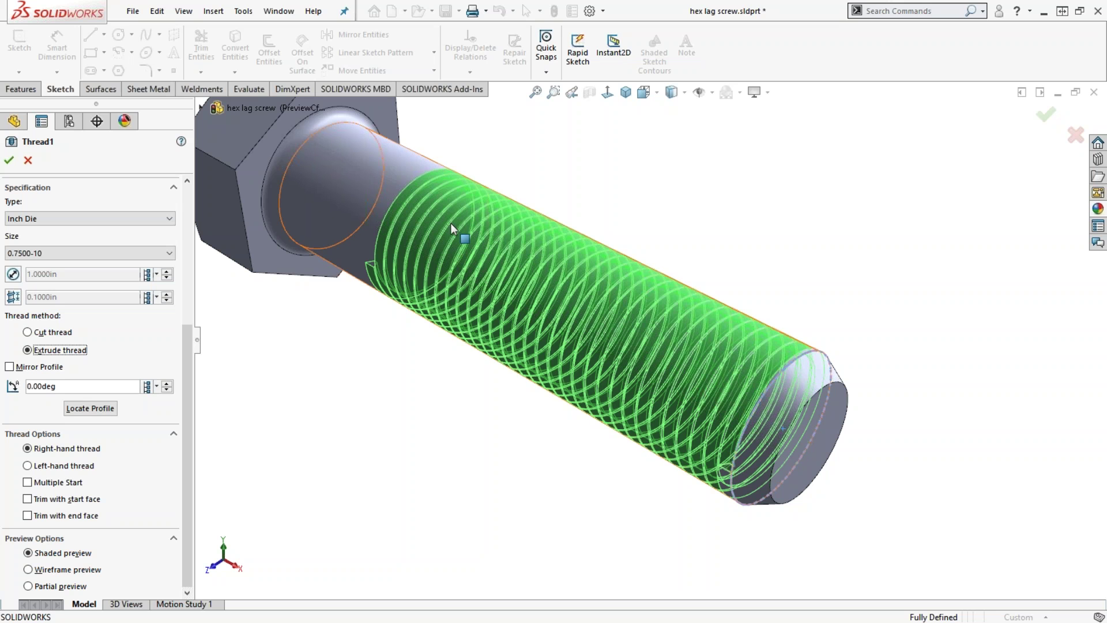
left_click(27, 333)
left_click(27, 350)
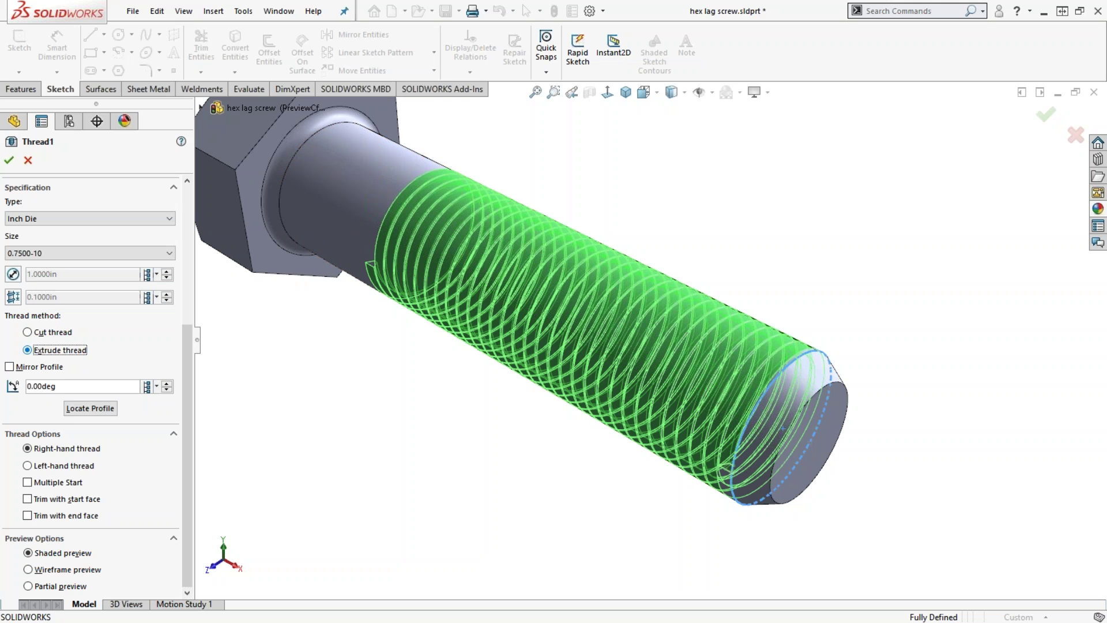
left_click(9, 367)
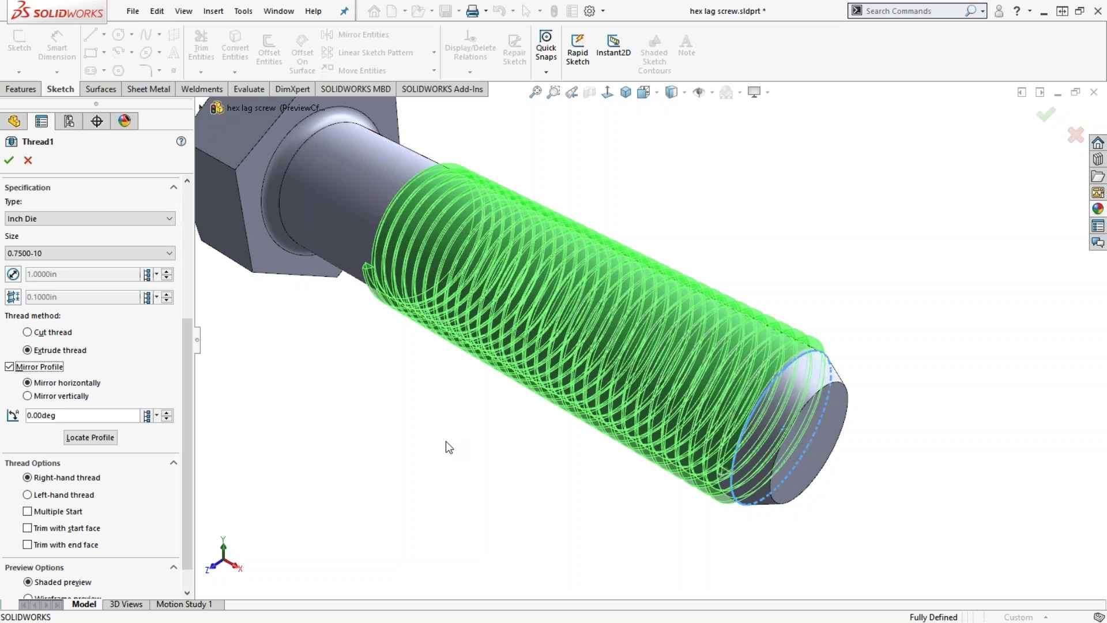
Step: Make the bolt's 0.7500-10 Inch Die thread a cut thread without a mirrored profile and accept the feature
left_click(32, 335)
left_click(31, 334)
left_click(9, 367)
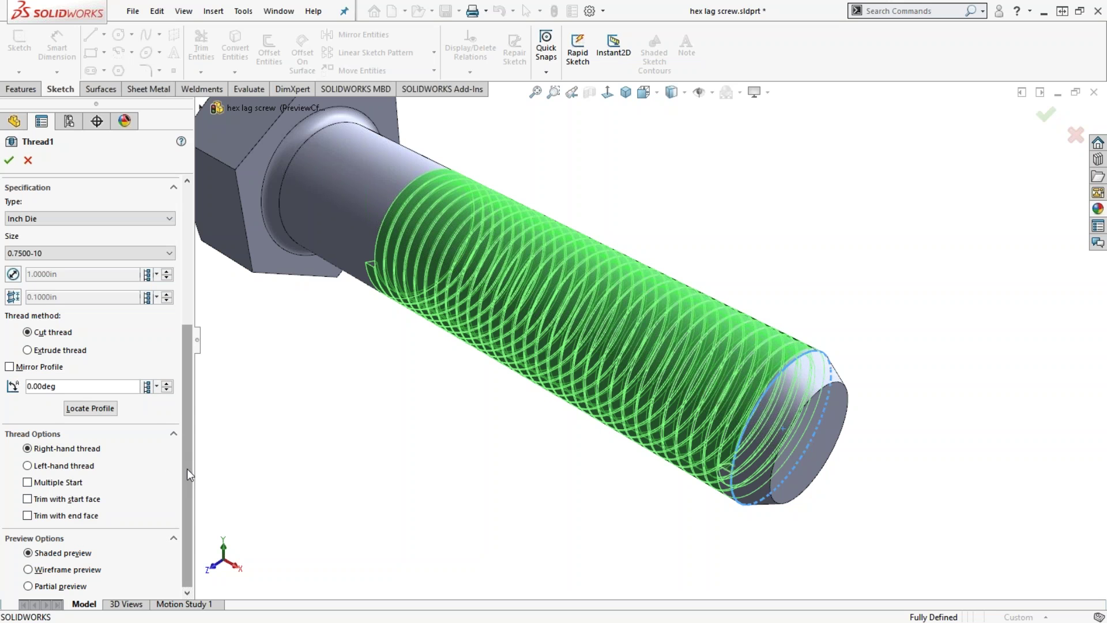
left_click_drag(187, 468, 207, 310)
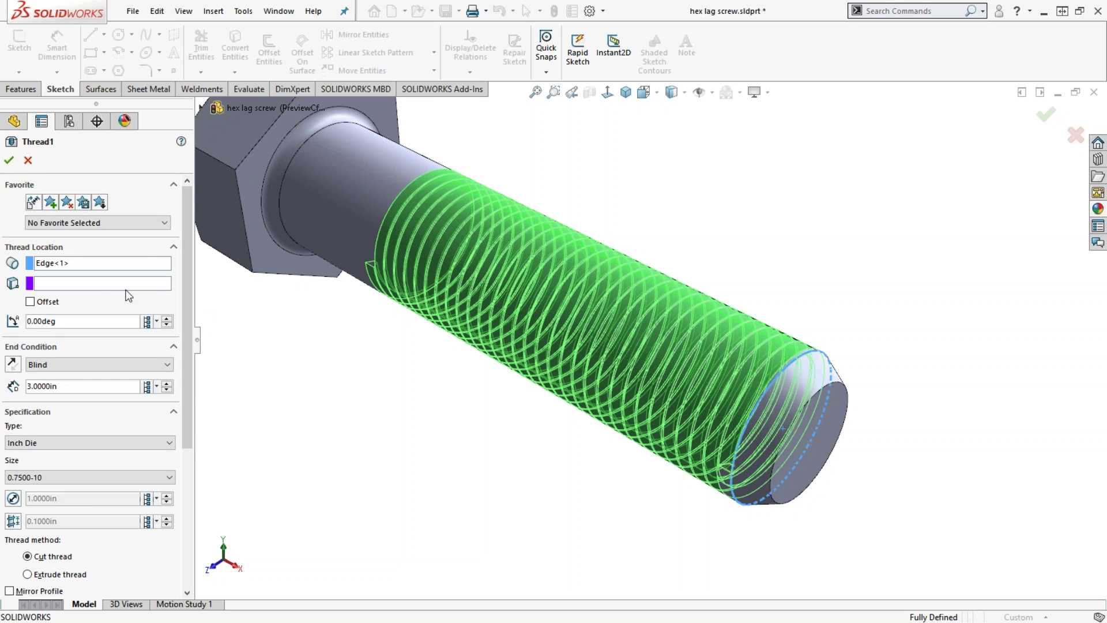
left_click(9, 160)
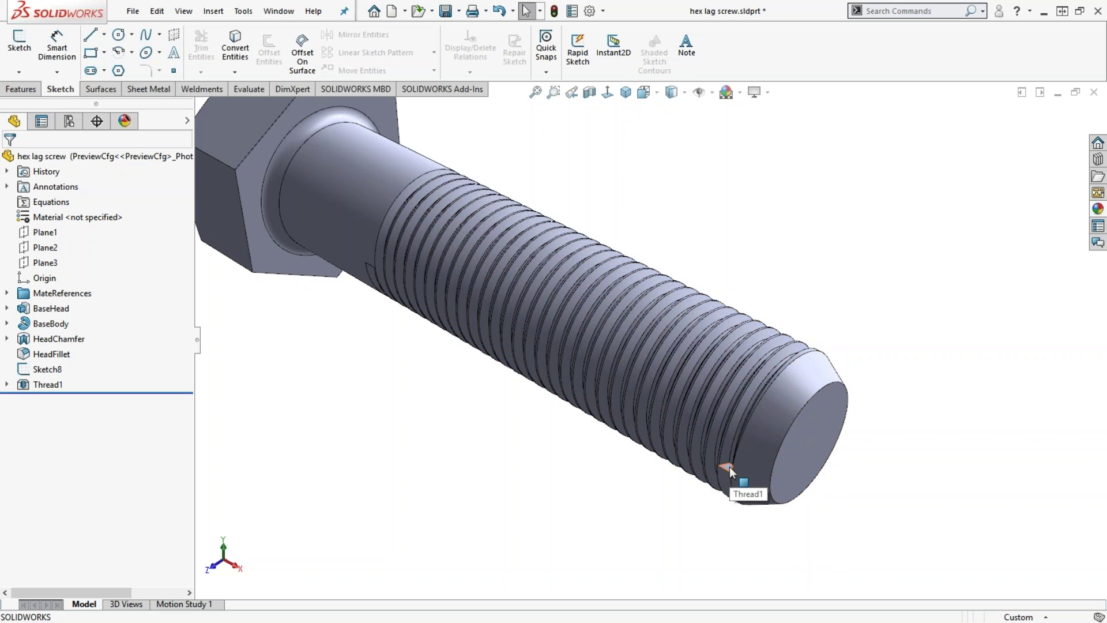
Step: Edit Thread1 to start from the Sketch8 point at the bolt tip with a 0.03937008 in offset enabled
left_click(35, 385)
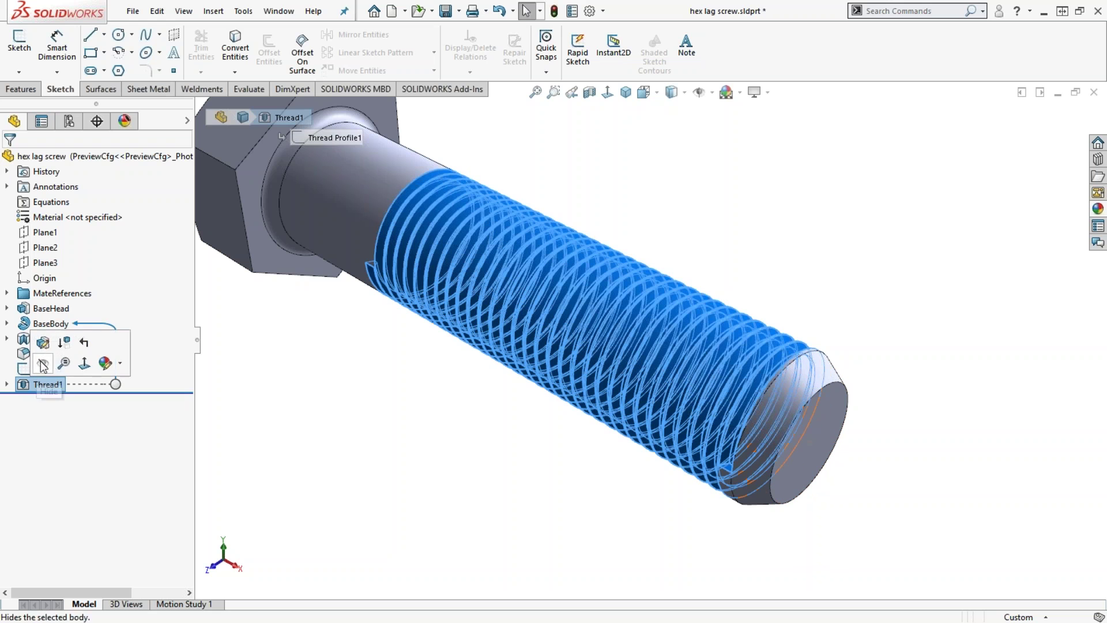
left_click(45, 344)
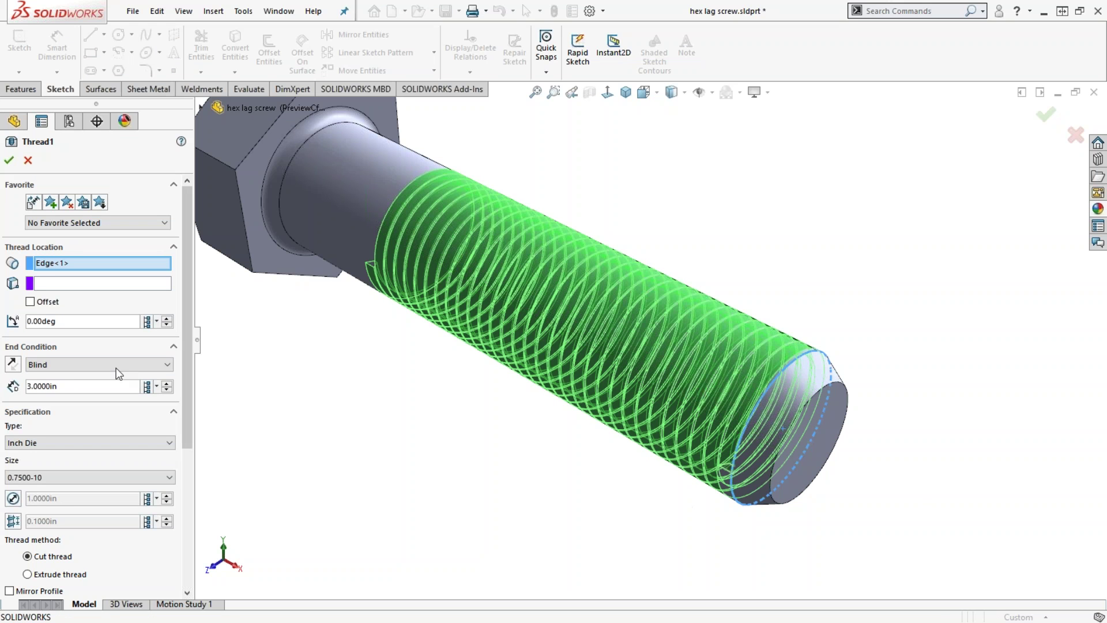
left_click(30, 302)
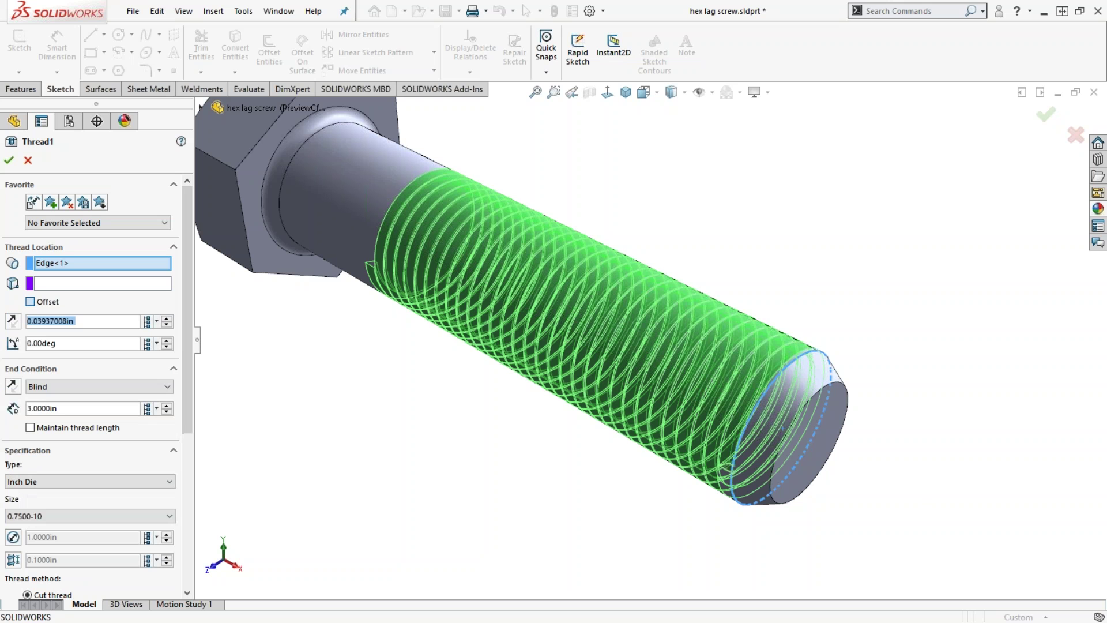
left_click(62, 284)
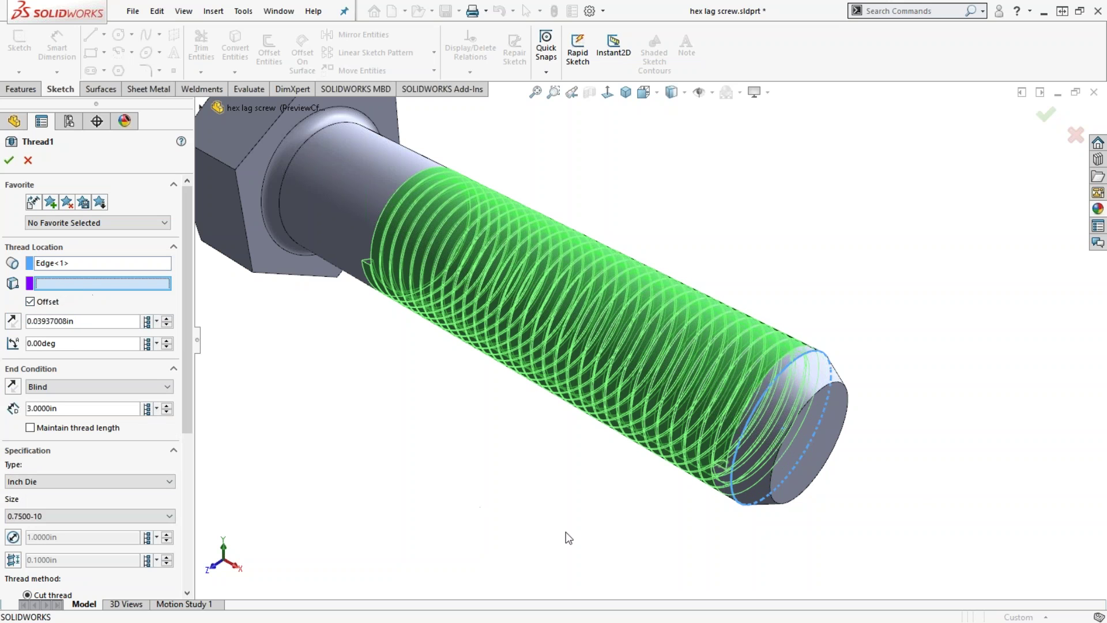
left_click(809, 443)
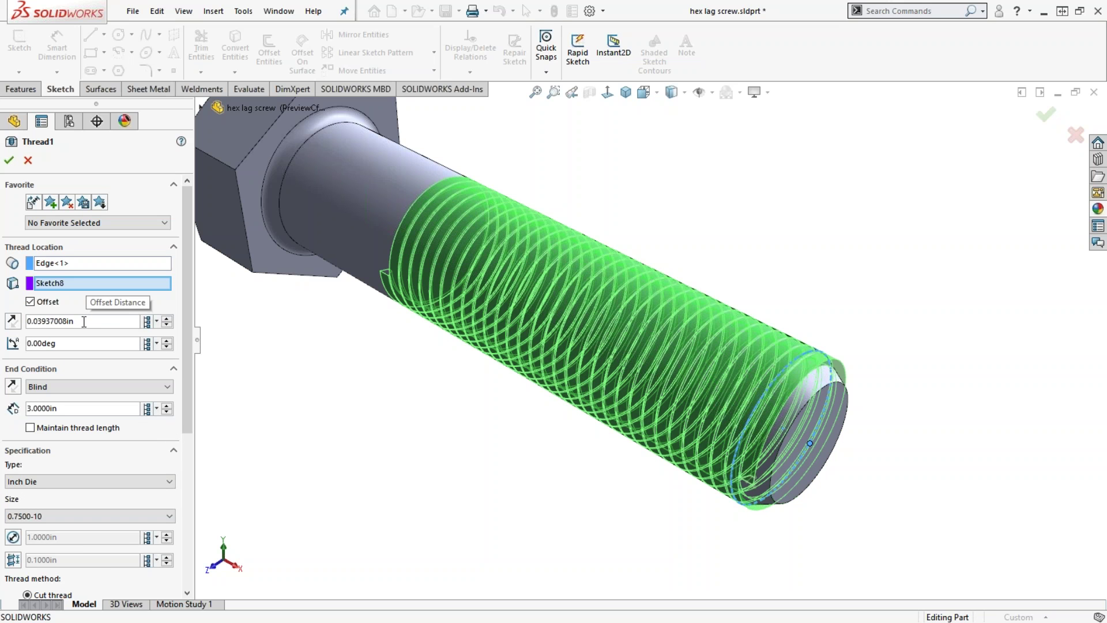
left_click(9, 160)
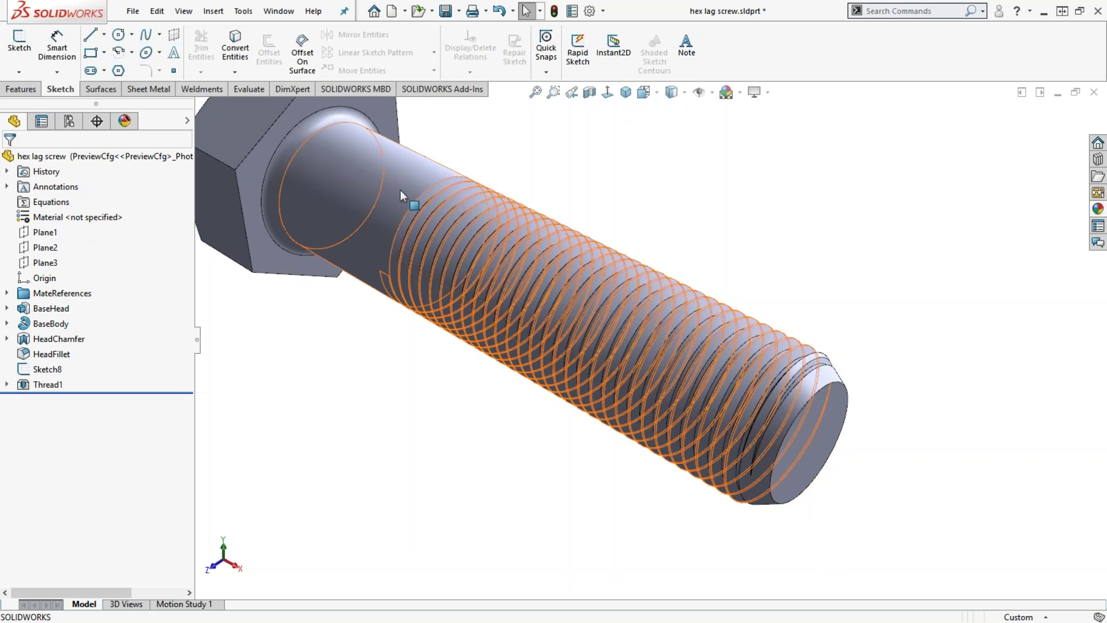
scroll(426, 355, "up", 1)
scroll(484, 271, "up", 1)
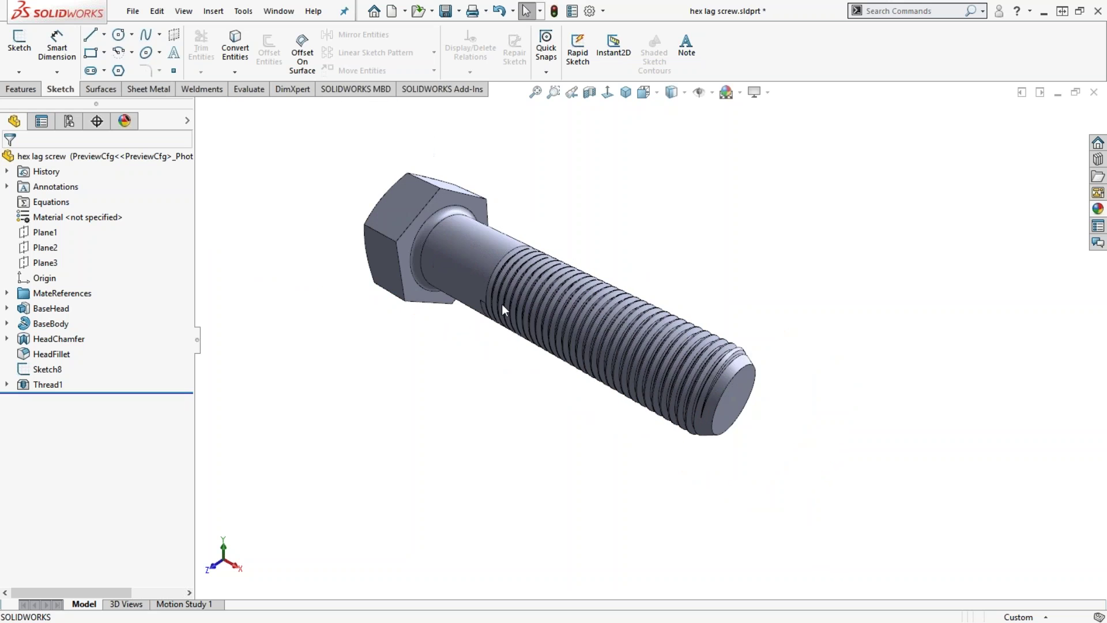
mouse_move(503, 306)
middle_mouse_down()
mouse_move(568, 322)
mouse_move(594, 240)
mouse_move(610, 316)
mouse_move(543, 375)
mouse_move(497, 336)
mouse_move(496, 280)
mouse_move(517, 301)
middle_mouse_up()
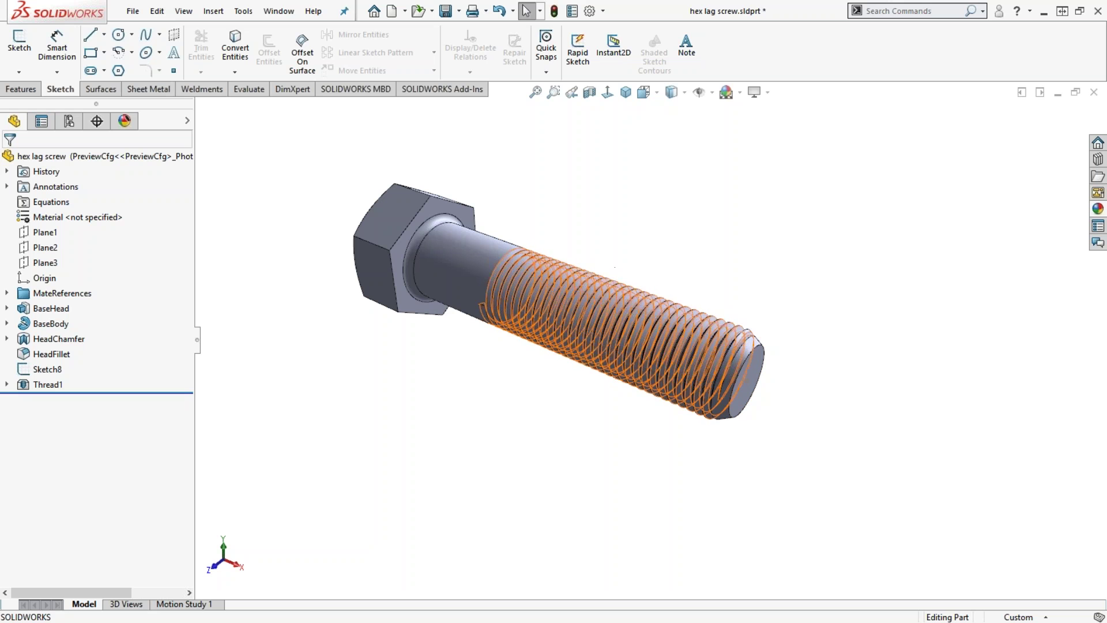
middle_click_drag(611, 341, 596, 362)
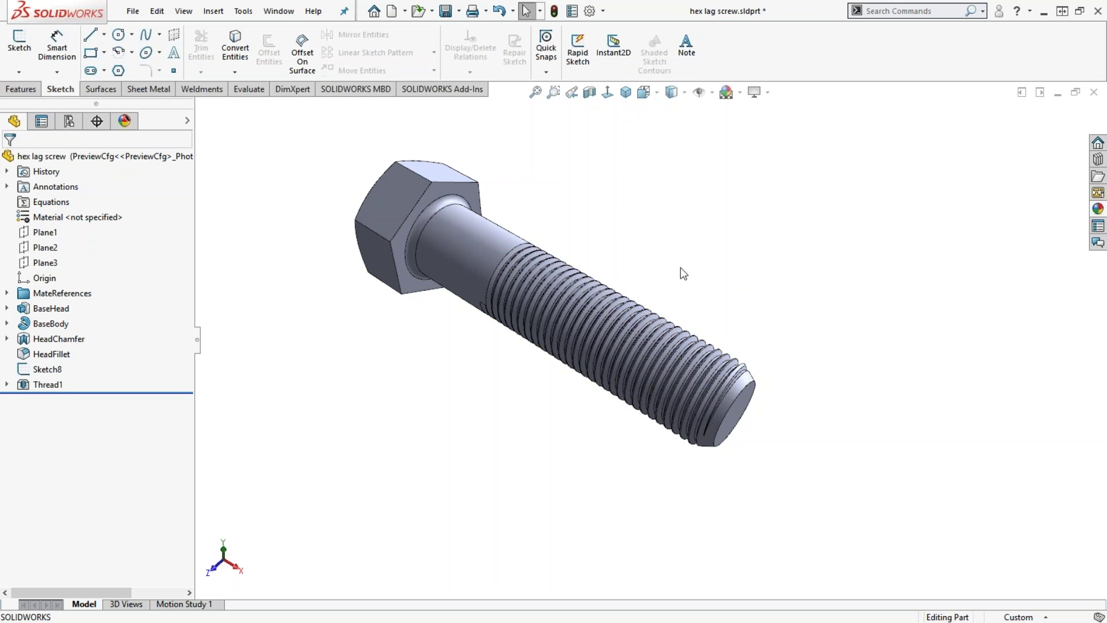
mouse_move(716, 316)
middle_mouse_down()
mouse_move(702, 294)
mouse_move(725, 318)
middle_mouse_up()
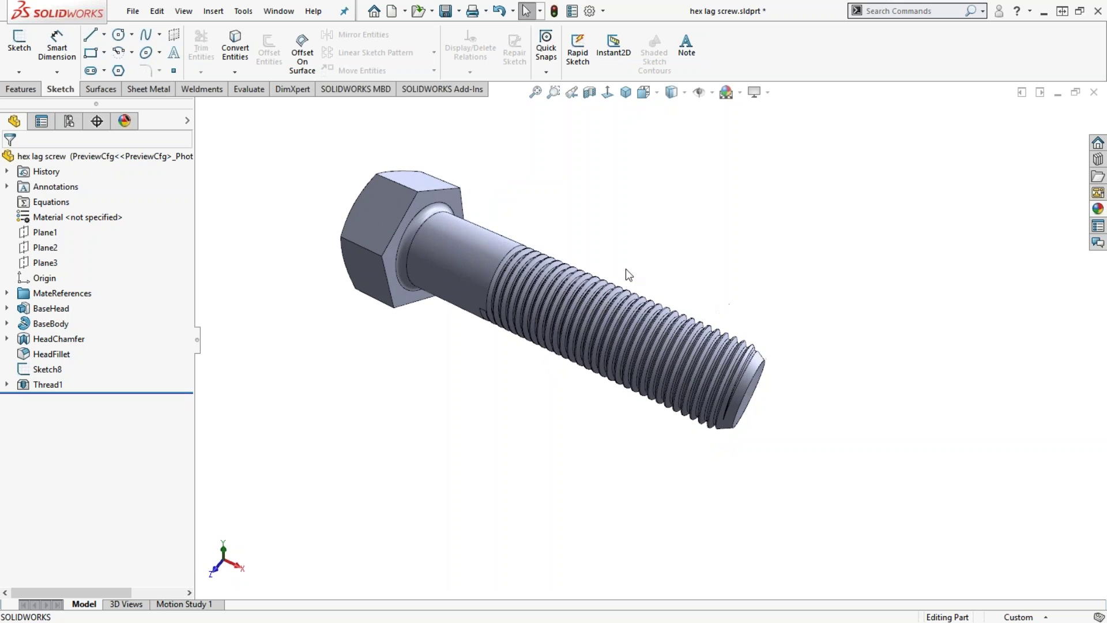
scroll(630, 282, "up", 2)
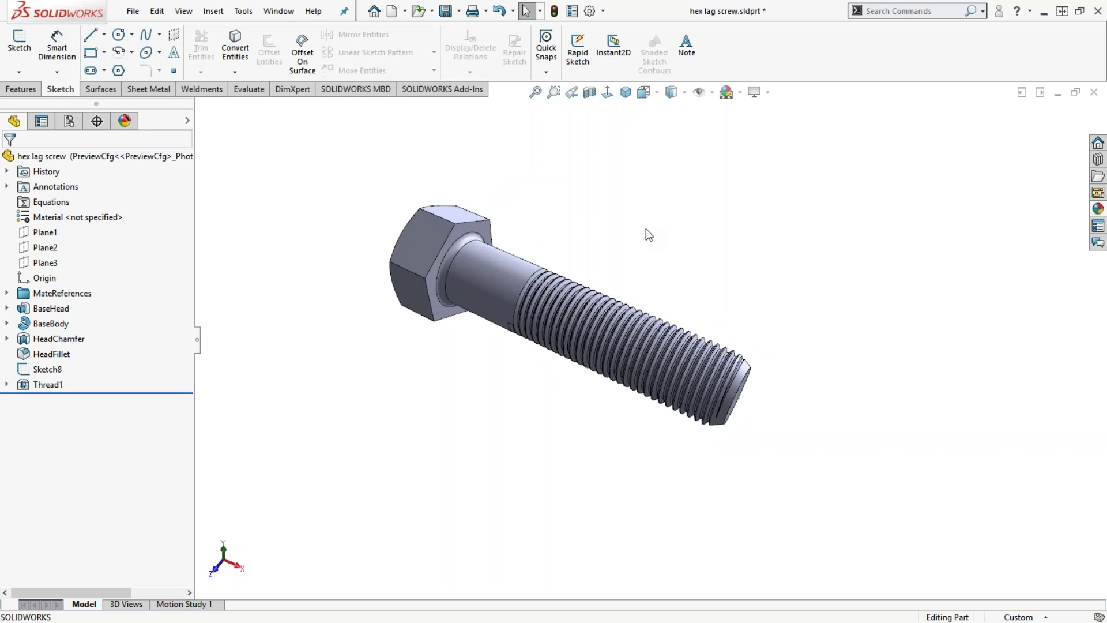
Step: Open the recent part large bottle.sldprt
key("ctrl+F2")
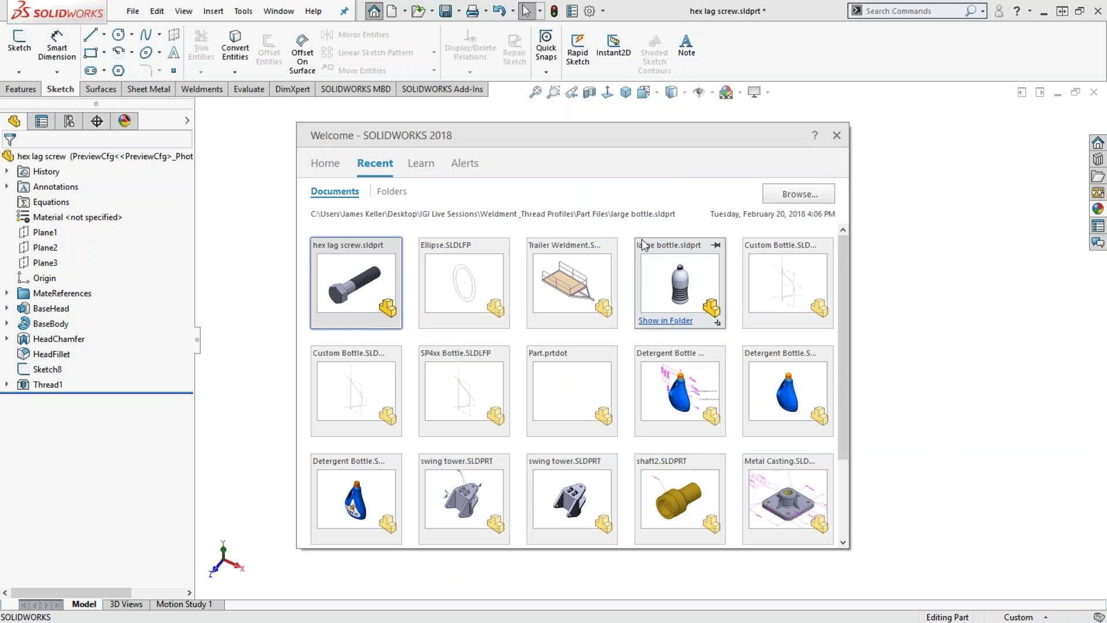
left_click(656, 290)
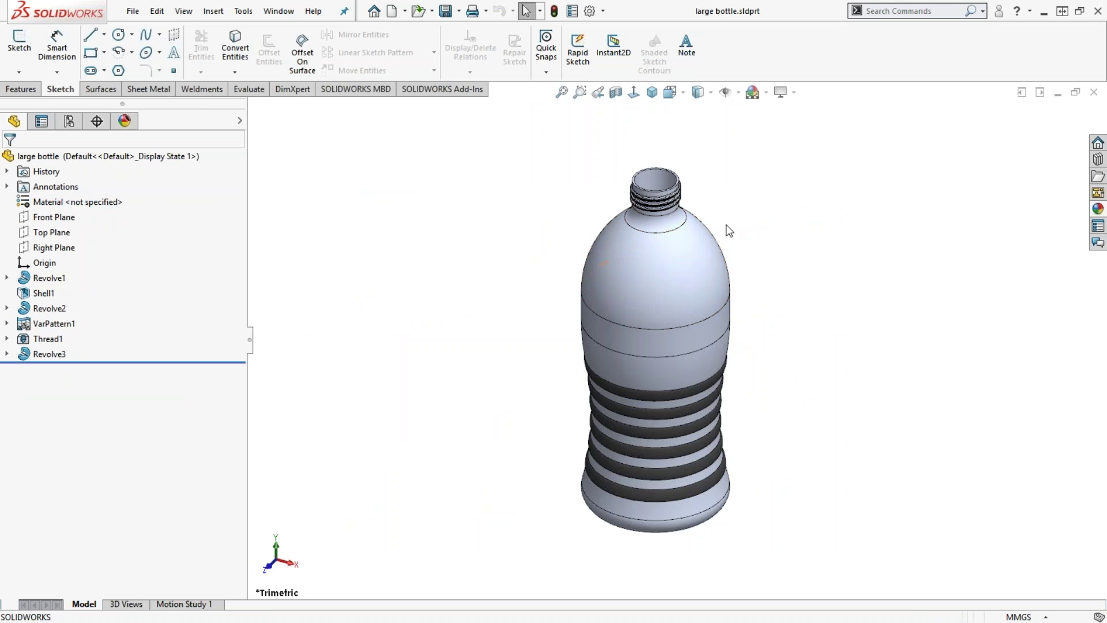
Step: Examine the thread on the bottle's neck and both of its ends from several sides
scroll(725, 224, "down", 6)
scroll(687, 230, "up", 4)
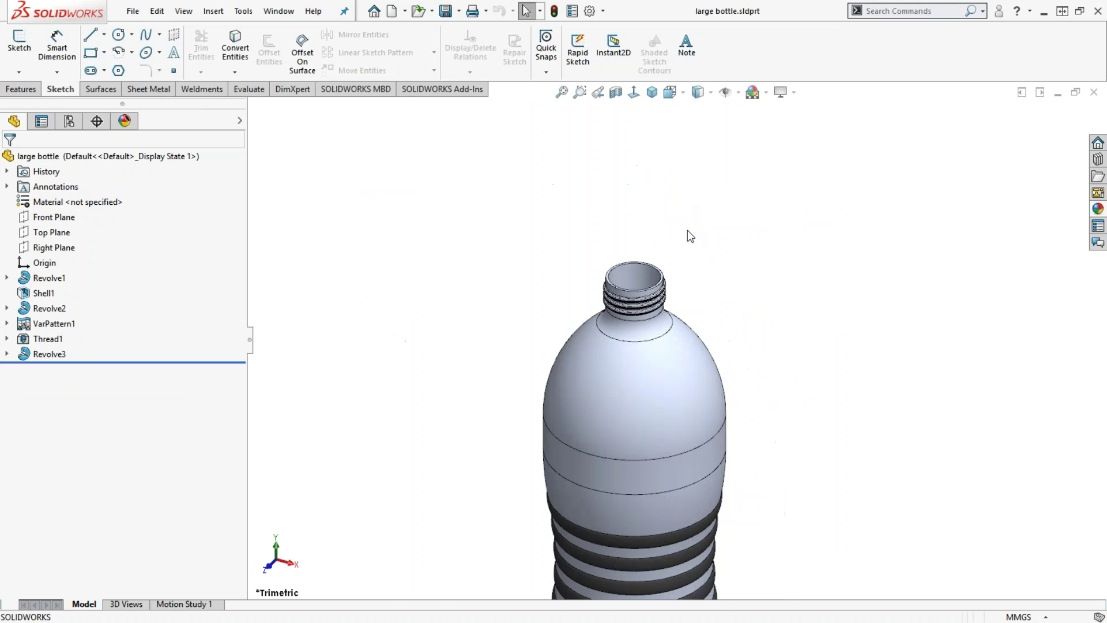
scroll(607, 486, "up", 2)
scroll(639, 434, "down", 3)
scroll(663, 320, "down", 2)
scroll(675, 320, "up", 4)
middle_click_drag(677, 321, 848, 310)
scroll(685, 259, "down", 6)
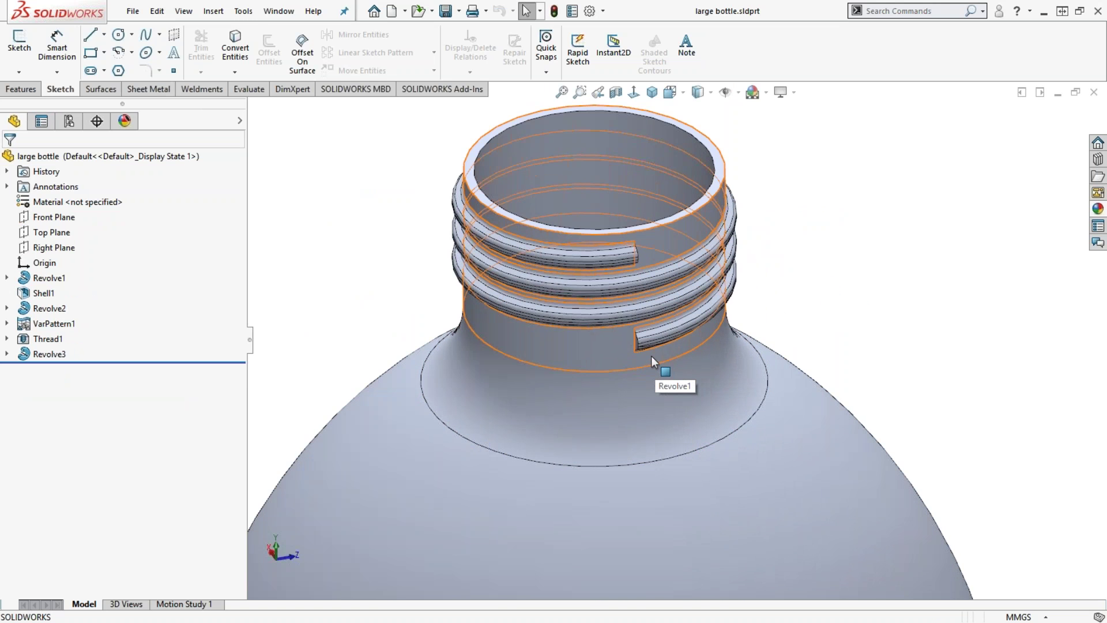
scroll(651, 356, "down", 3)
scroll(645, 345, "up", 1)
middle_click_drag(645, 341, 541, 324)
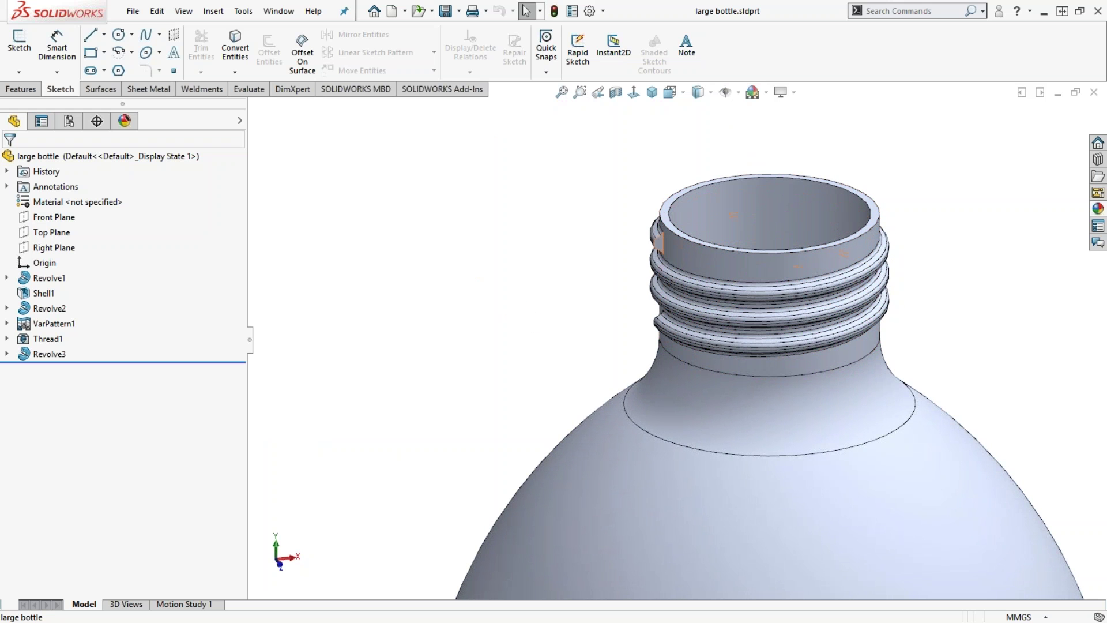
Step: Look straight at the upper end face of the bottle's neck thread to examine the thread profile
left_click(659, 243)
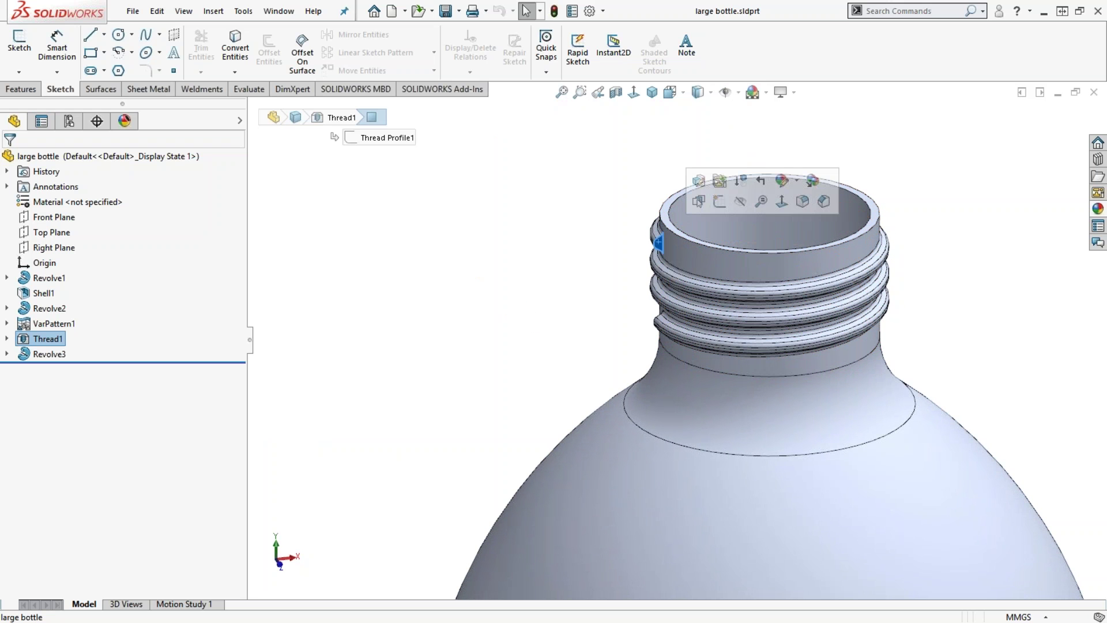
left_click(782, 202)
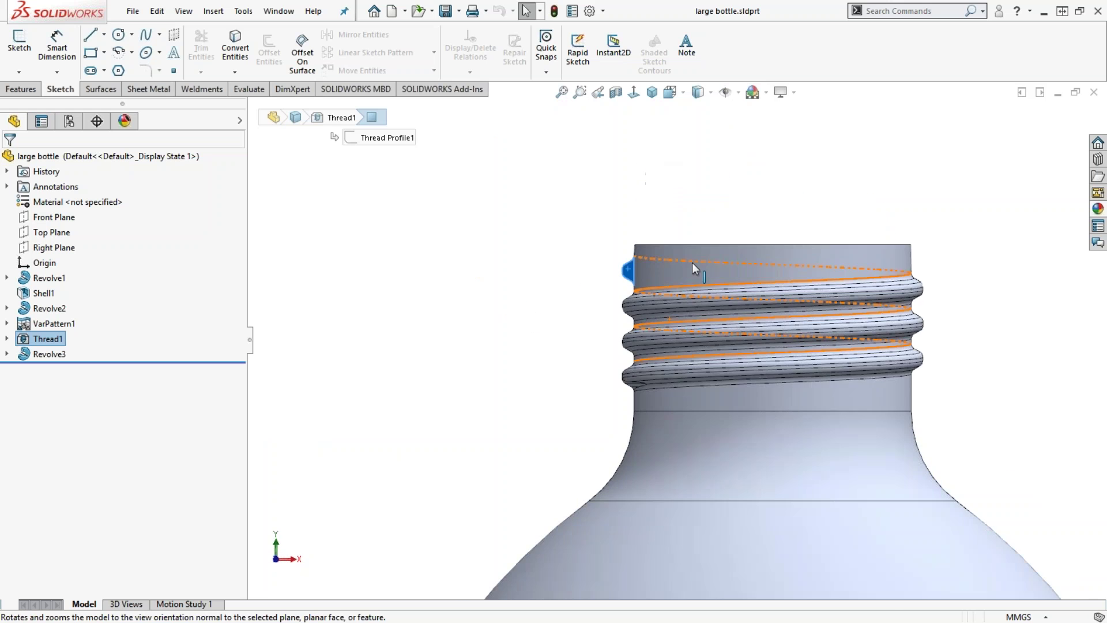
scroll(672, 271, "down", 3)
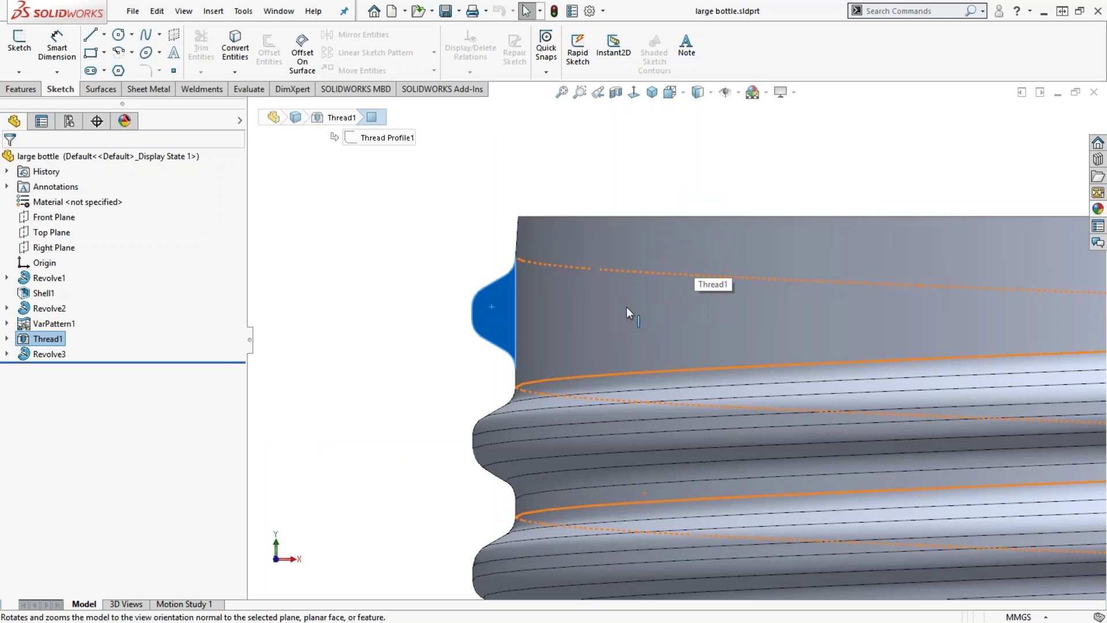
left_click(441, 239)
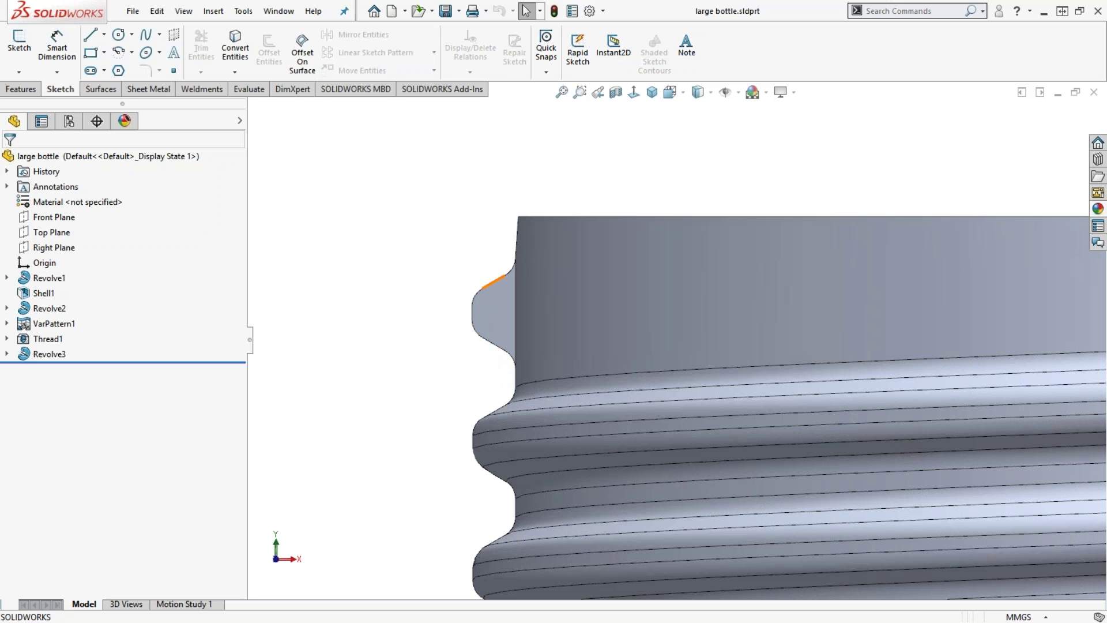
Step: Edit Revolve3 at the lower end of the neck thread, reversing its direction while keeping the Up To Surface end condition
scroll(480, 393, "up", 5)
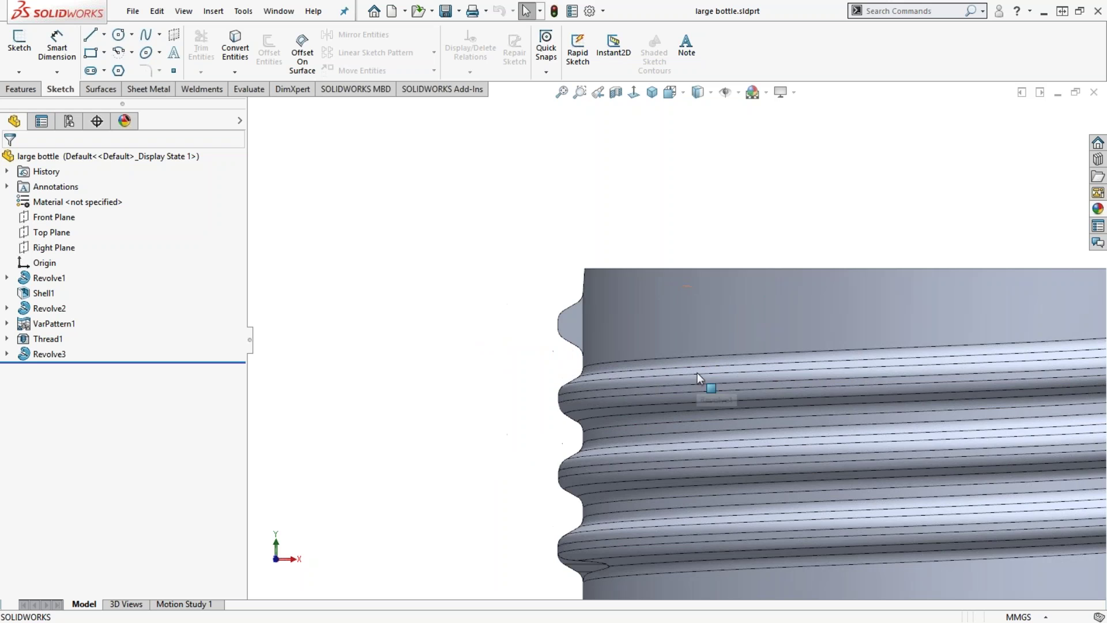
scroll(759, 374, "up", 4)
scroll(789, 364, "down", 2)
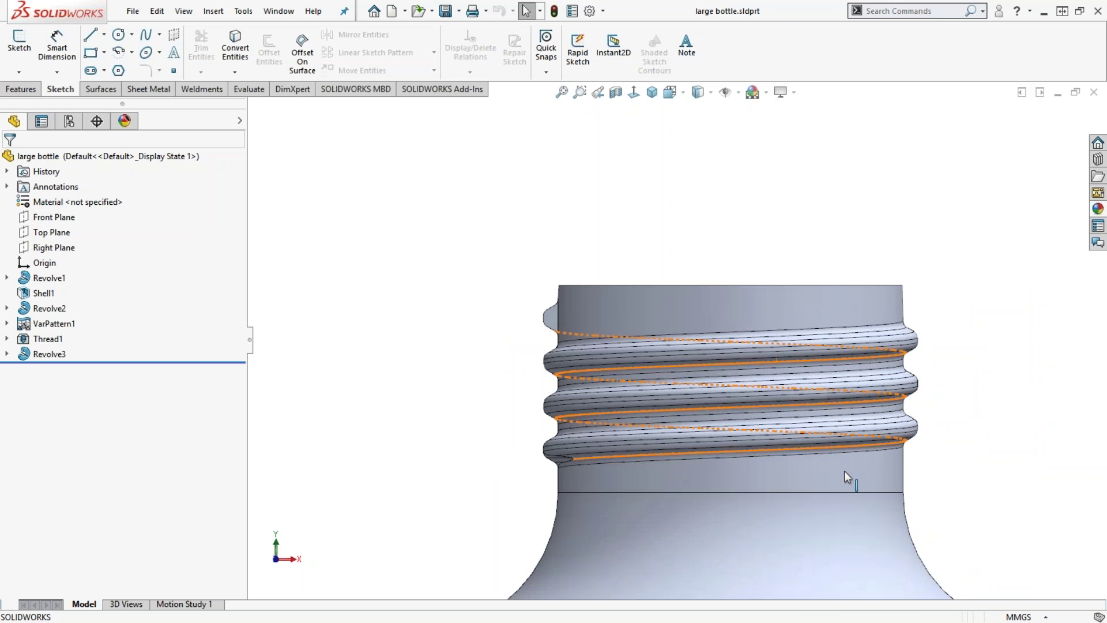
scroll(834, 461, "down", 2)
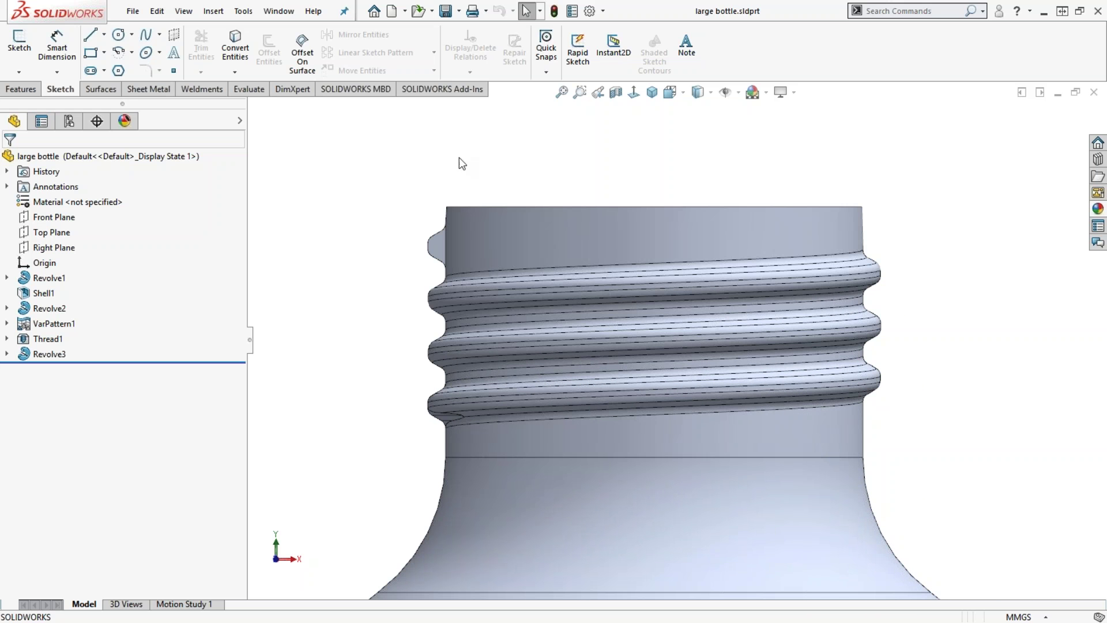
middle_click_drag(376, 271, 461, 281)
scroll(793, 343, "up", 3)
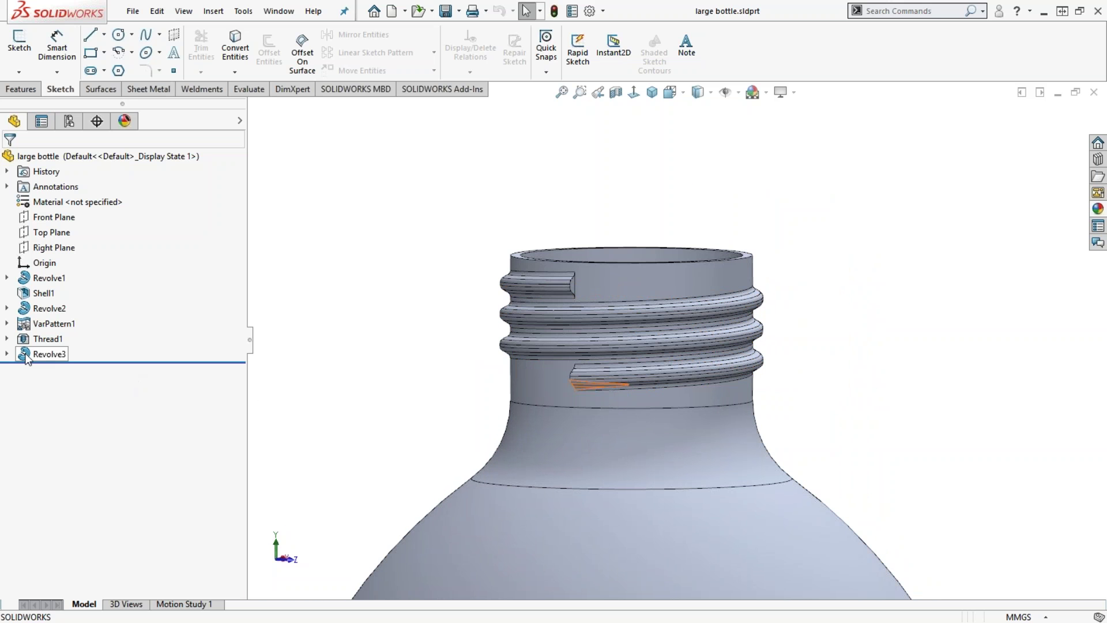
mouse_move(26, 357)
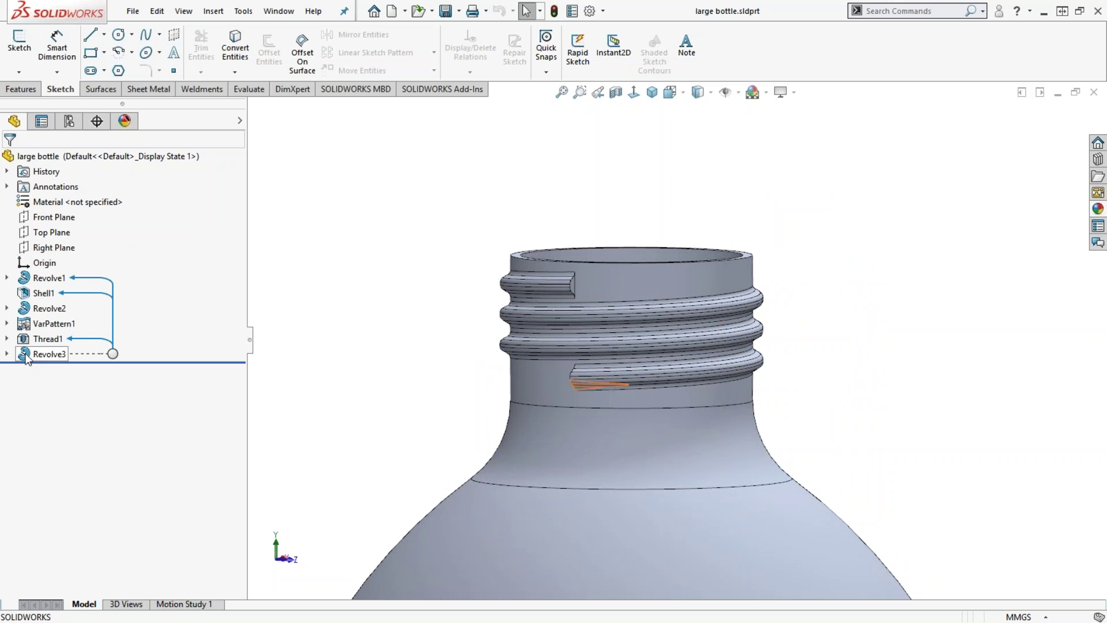
left_click(46, 354)
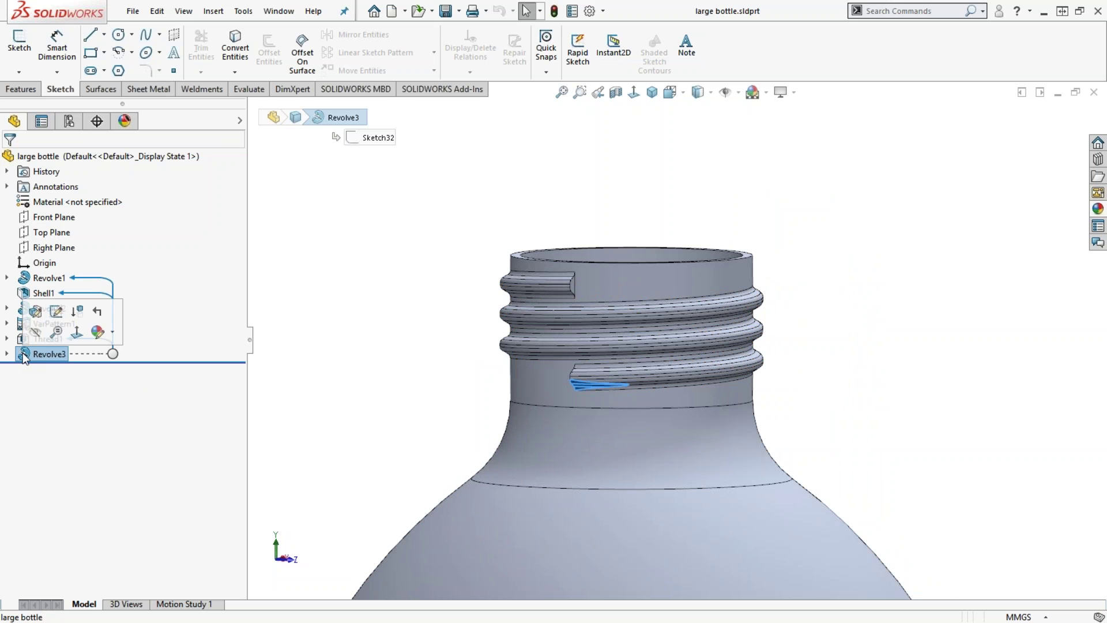
left_click(58, 323)
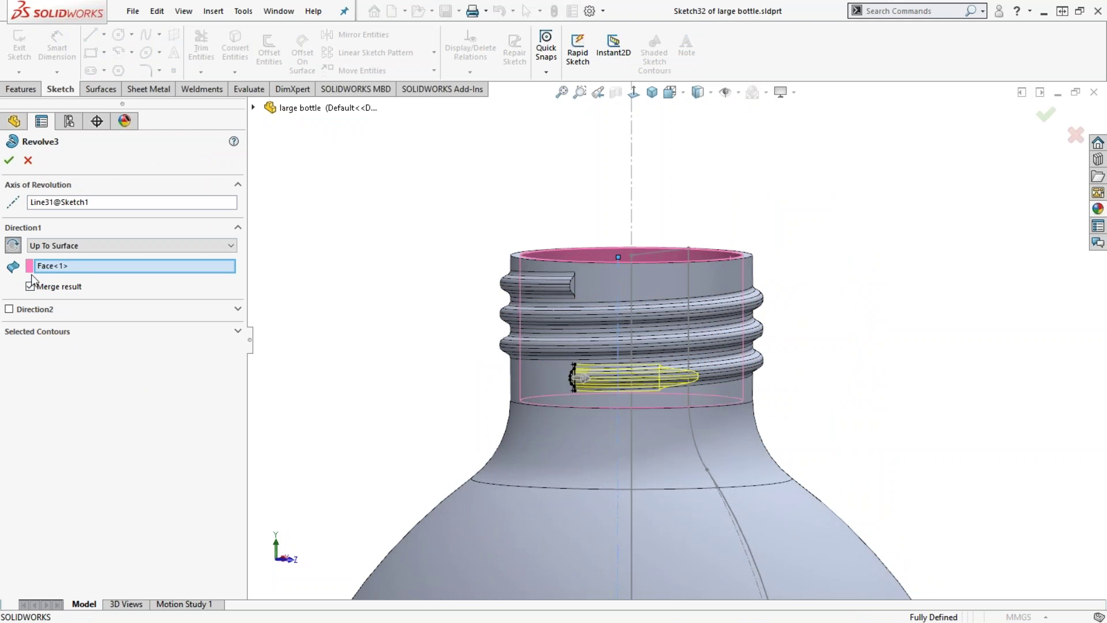
left_click(9, 159)
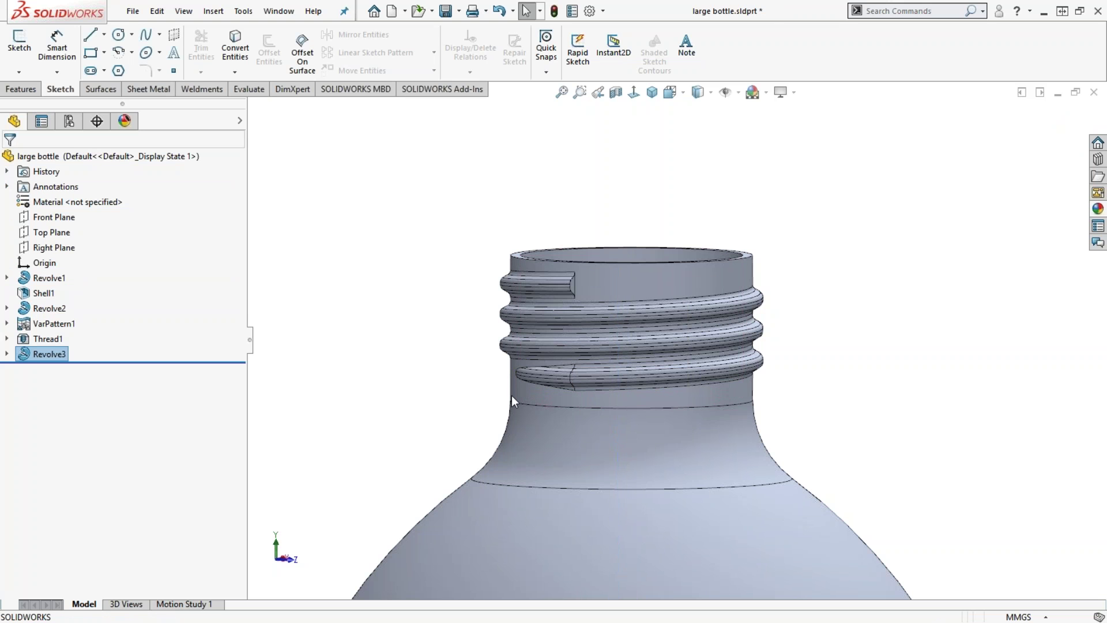
Step: Examine the revolved runout at the lower end of the bottle's neck thread
scroll(560, 387, "down", 5)
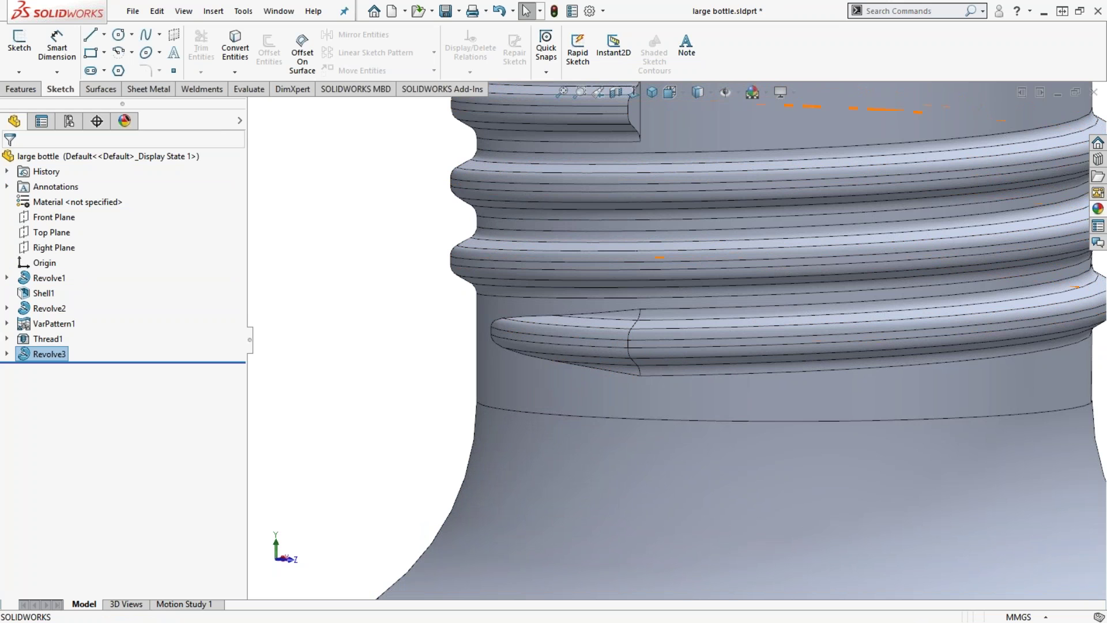
scroll(463, 354, "up", 5)
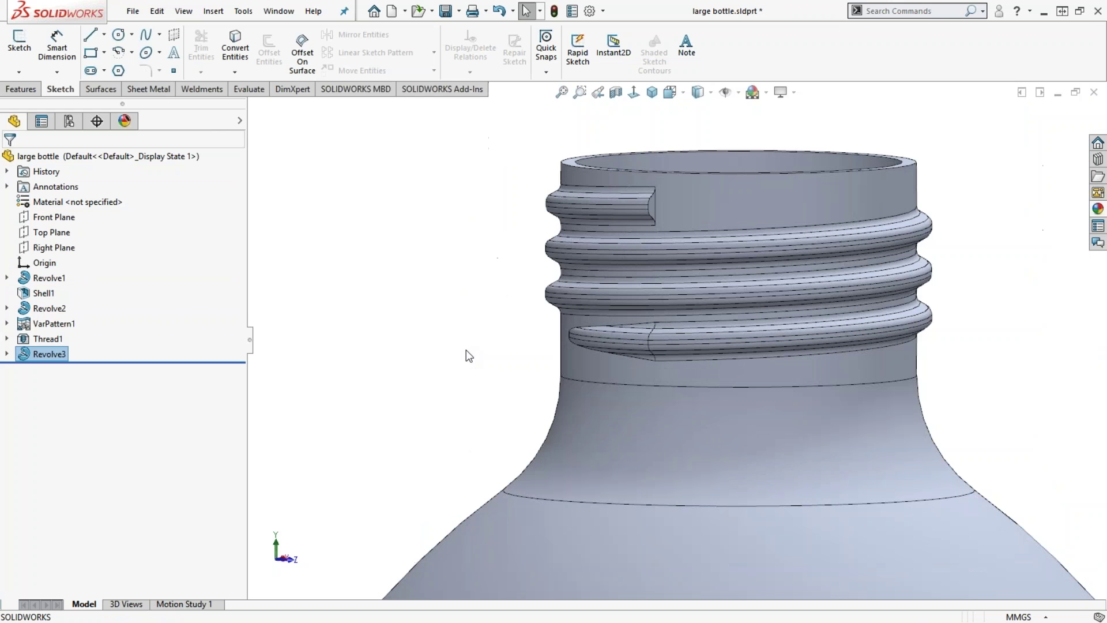
middle_click_drag(568, 365, 577, 408)
scroll(579, 407, "up", 5)
middle_click_drag(472, 455, 583, 406)
scroll(457, 423, "up", 3)
scroll(509, 387, "down", 4)
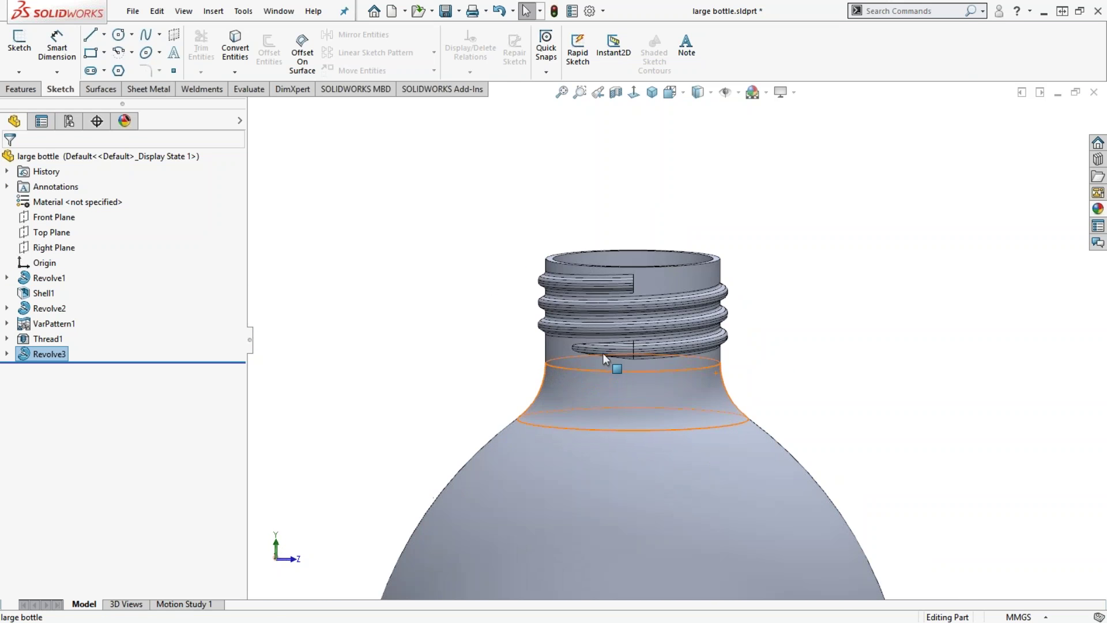
scroll(577, 360, "down", 2)
middle_click_drag(604, 355, 663, 358)
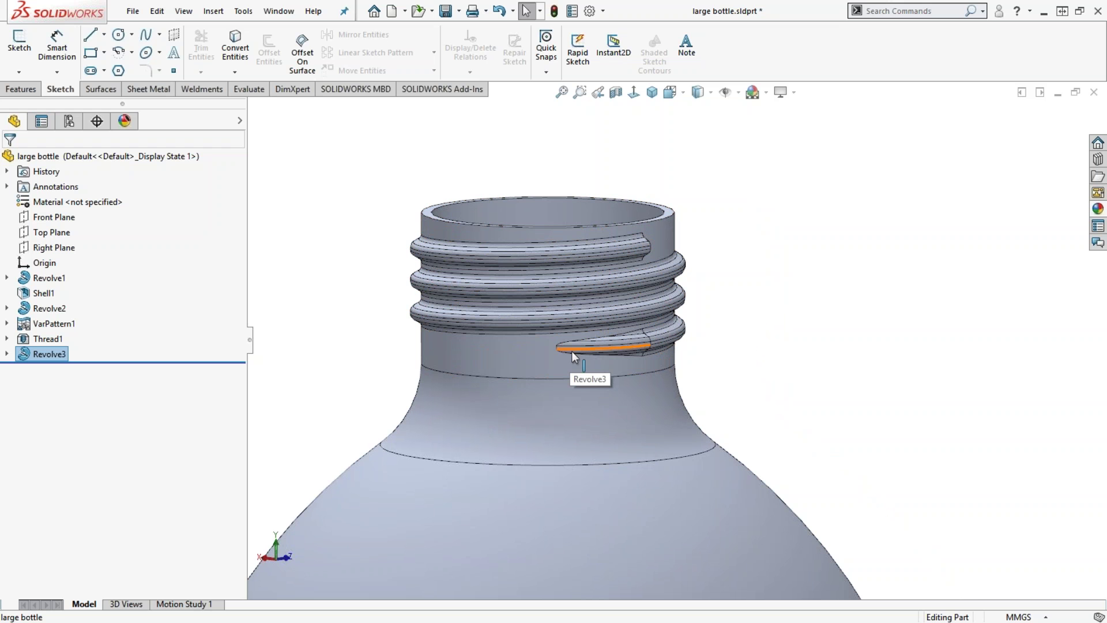
Step: Start a sketch on the upper end face of the bottle's neck thread and convert the face's edges into sketch entities
middle_click(604, 351)
middle_click_drag(604, 351, 649, 321)
scroll(680, 300, "down", 8)
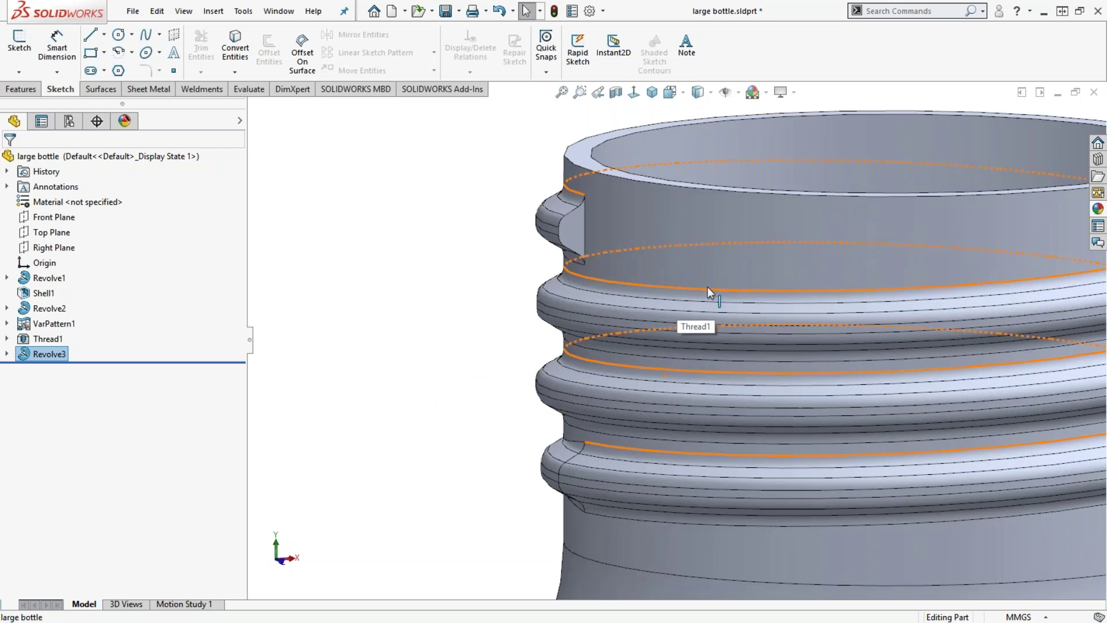
scroll(708, 286, "up", 5)
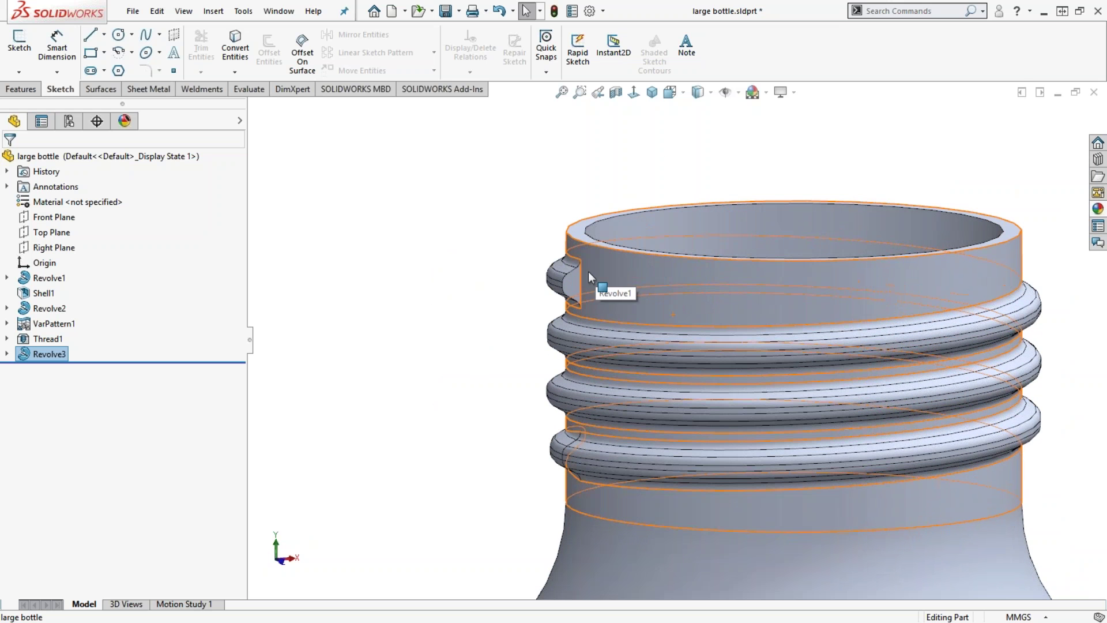
left_click(573, 281)
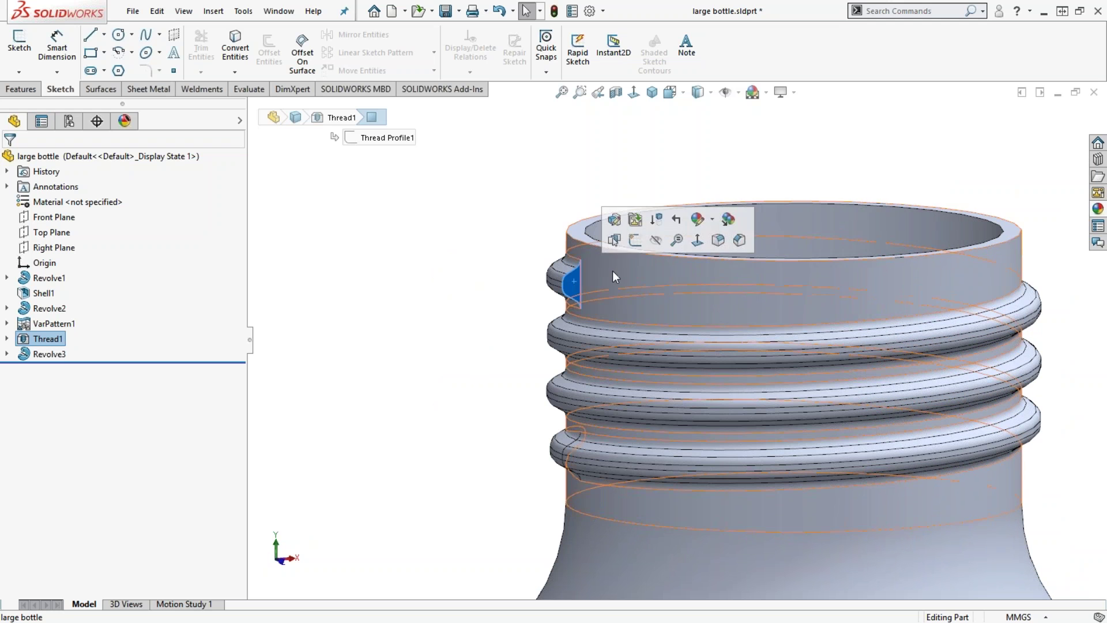
left_click(635, 240)
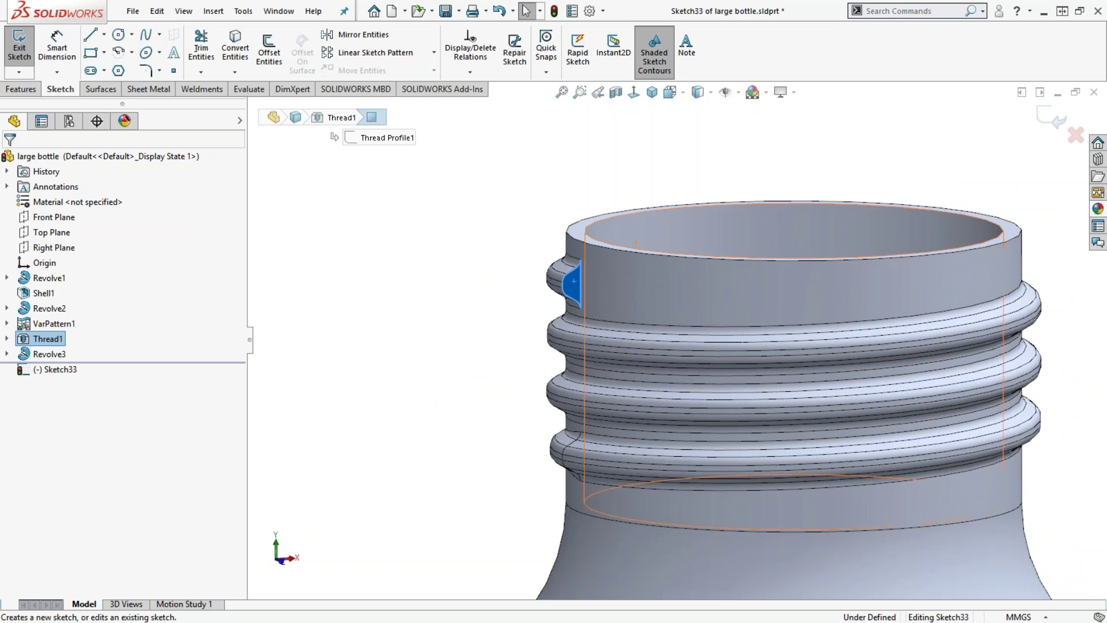
scroll(583, 290, "down", 1)
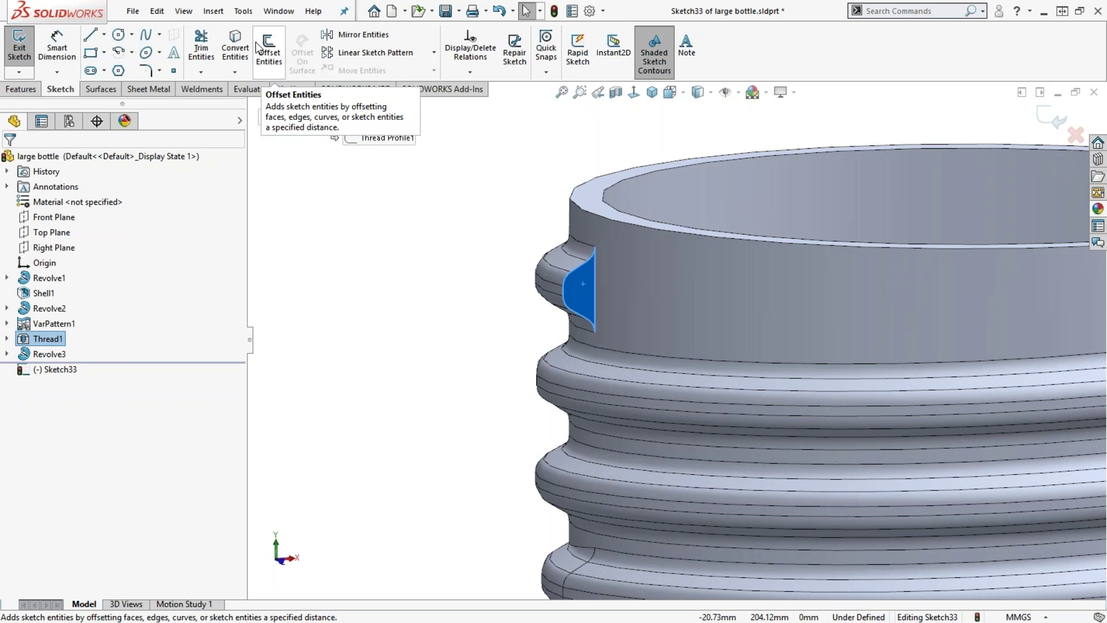
left_click(235, 48)
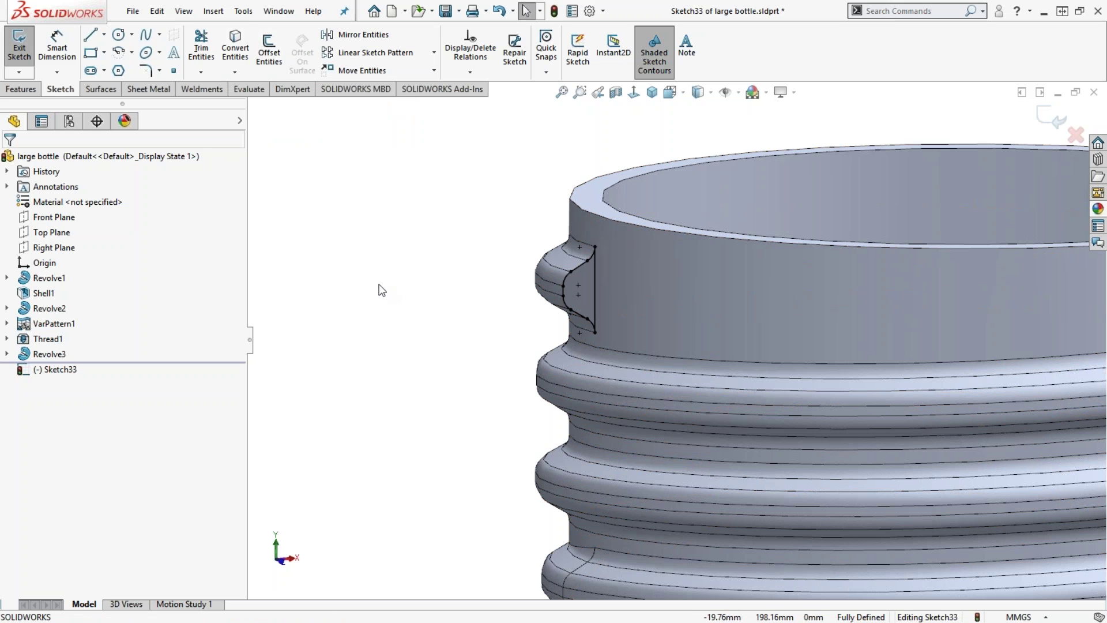
Step: Start a revolved boss from the converted thread profile, showing Revolve1's Sketch1 and using its off-centre vertical line as the axis
mouse_move(47, 357)
left_click(21, 88)
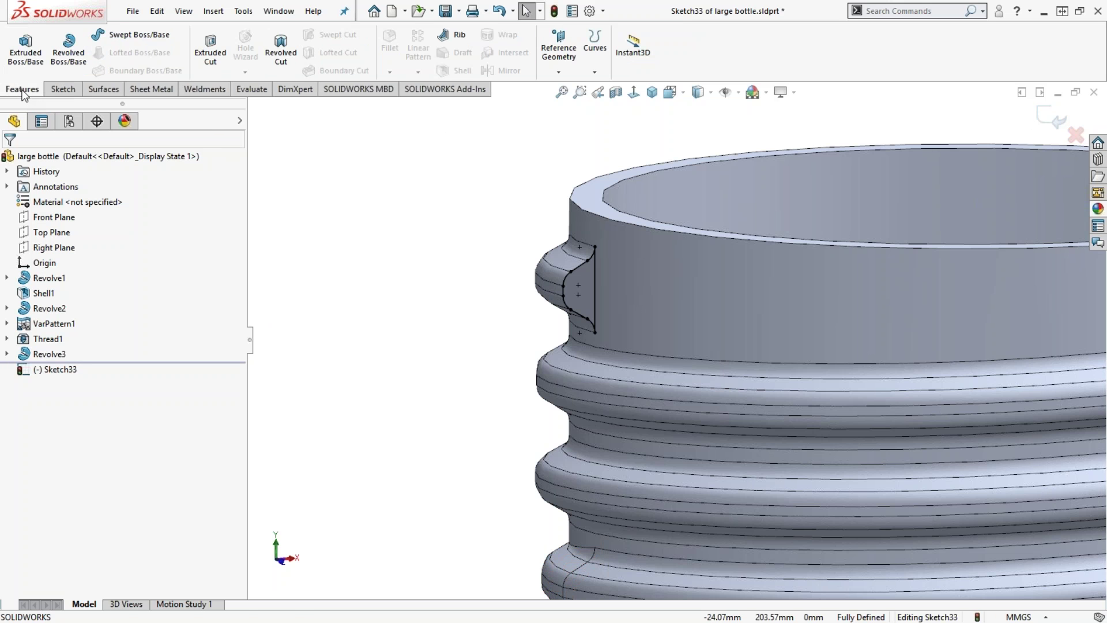
left_click(67, 53)
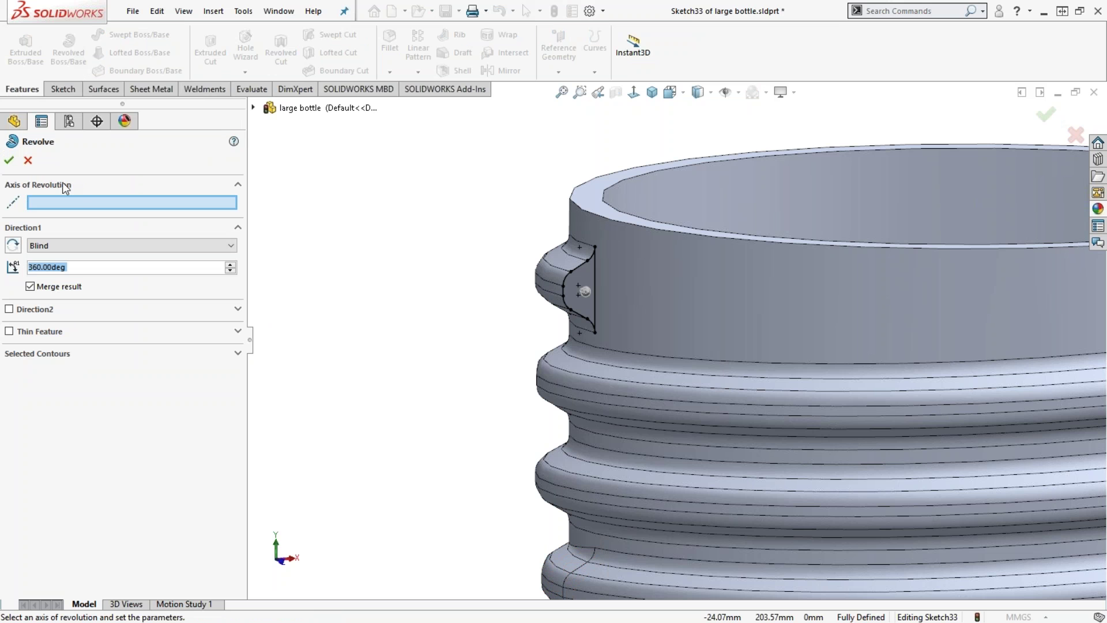
left_click(254, 108)
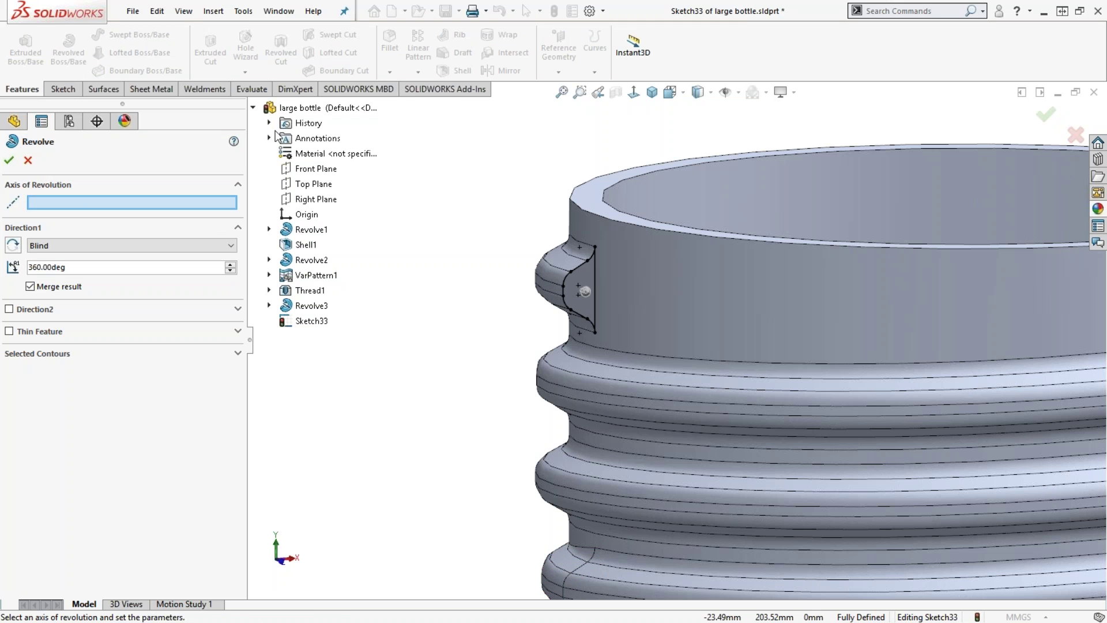
left_click(269, 229)
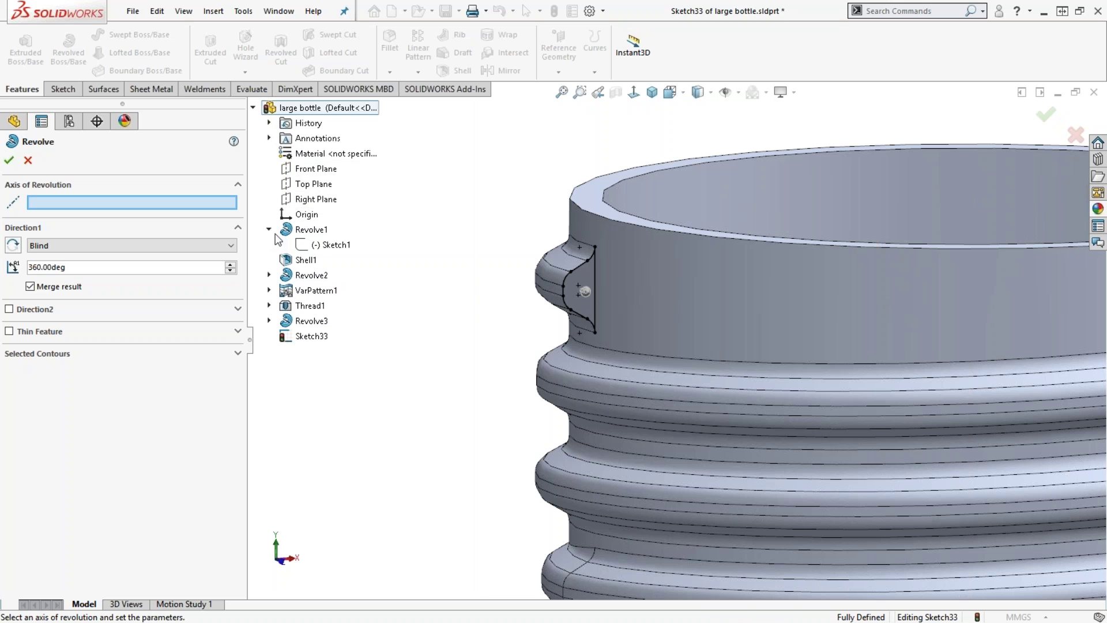
right_click(306, 243)
left_click(337, 268)
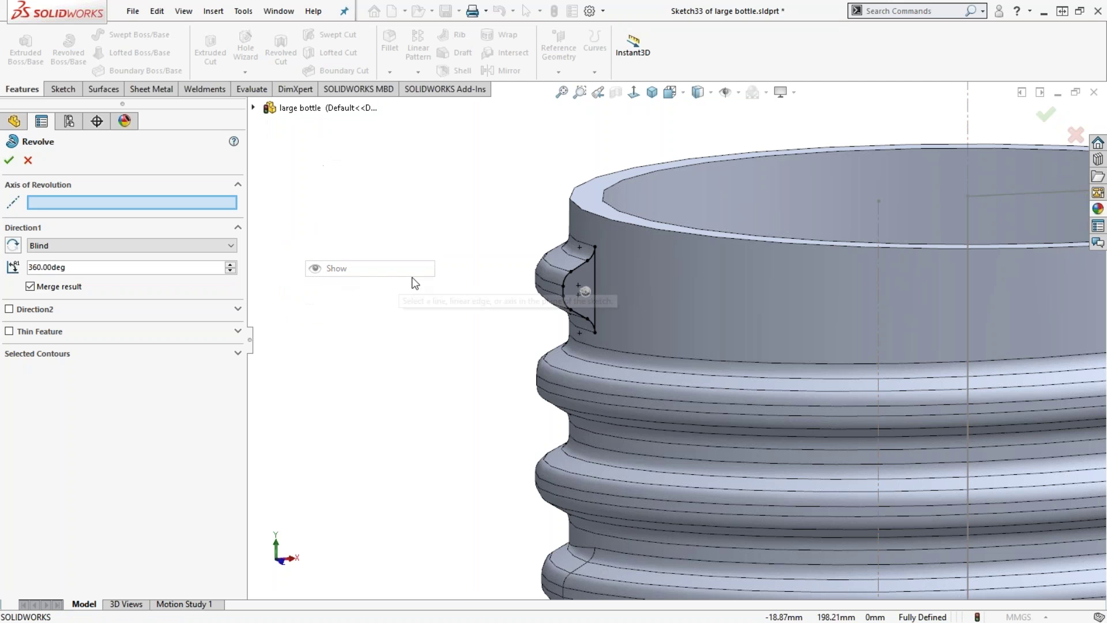
scroll(604, 203, "up", 3)
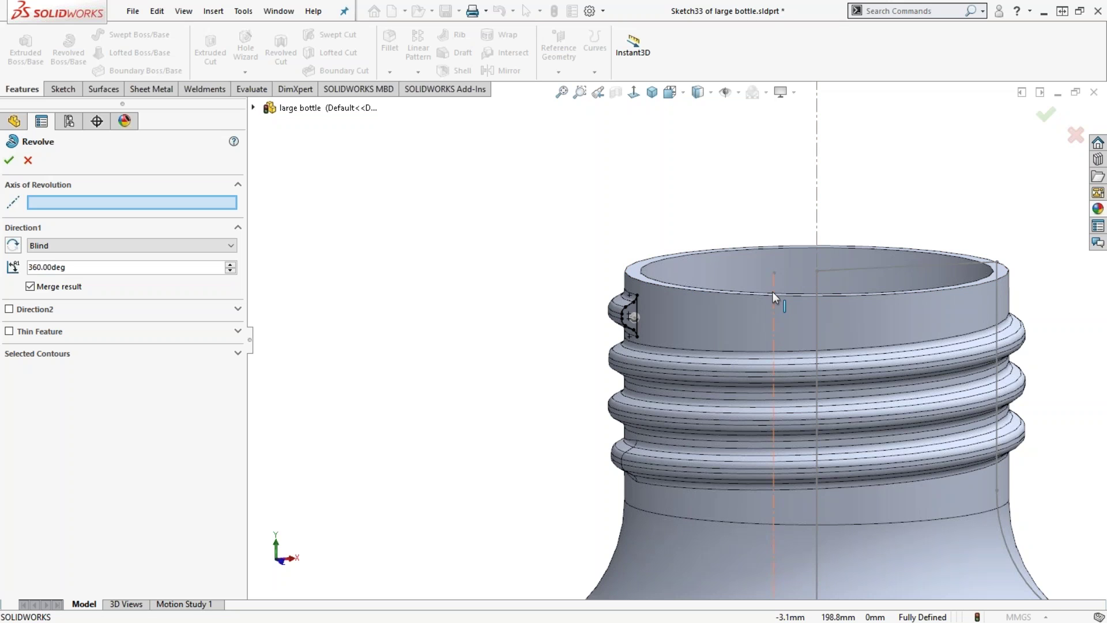
scroll(767, 316, "up", 2)
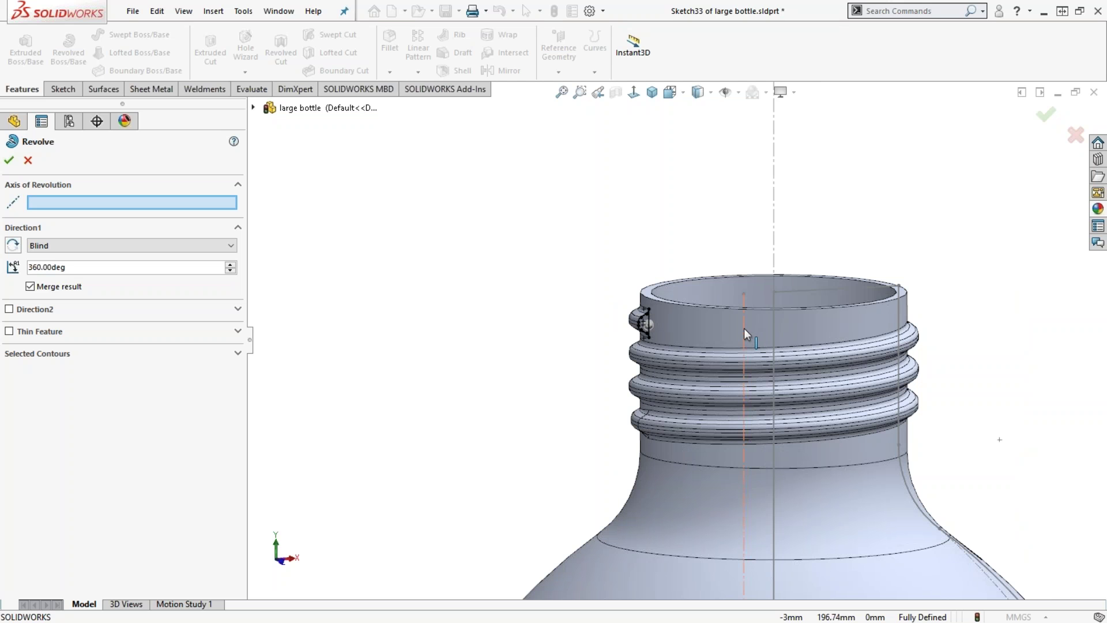
left_click(744, 327)
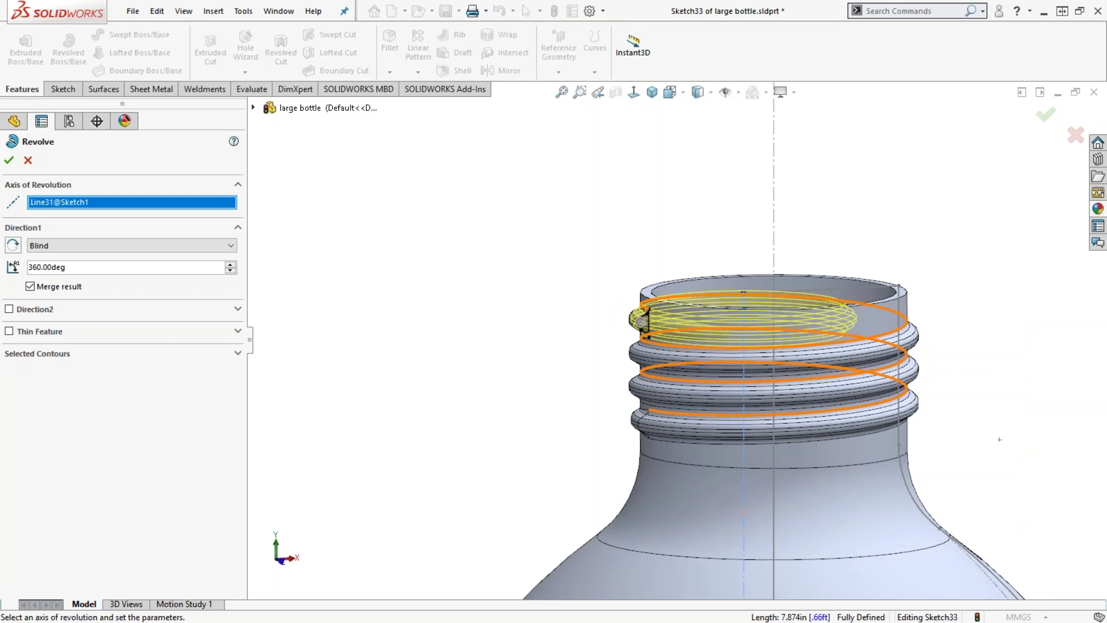
Step: Complete the revolve with reversed direction and an Up To Surface end condition ending at the neck's inner cylindrical face, keeping Merge result on
middle_click_drag(560, 399, 582, 455)
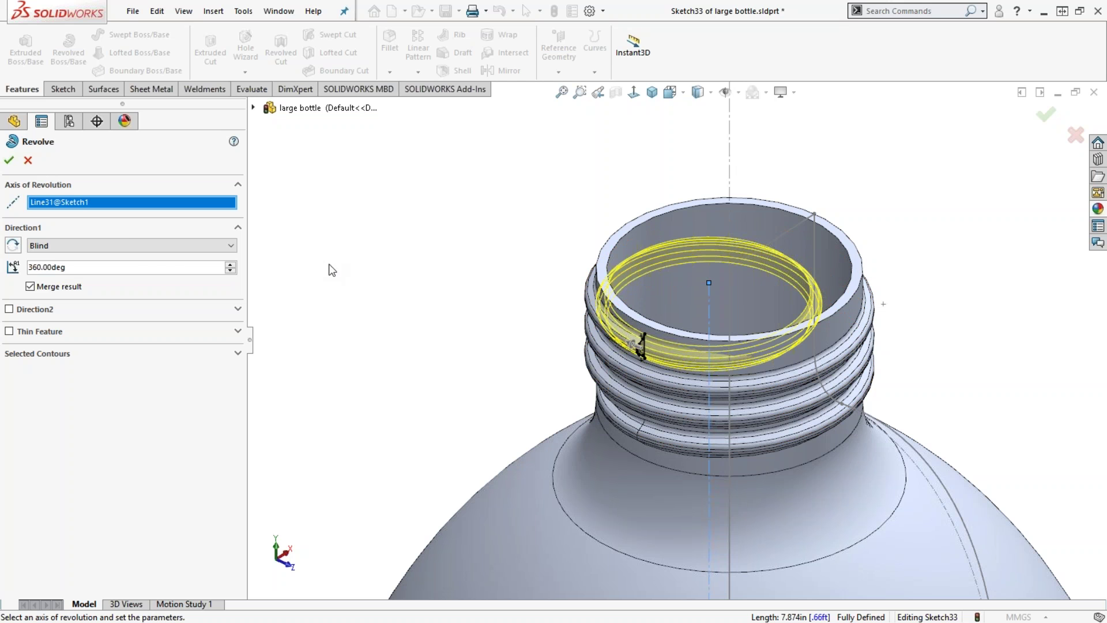
left_click(116, 244)
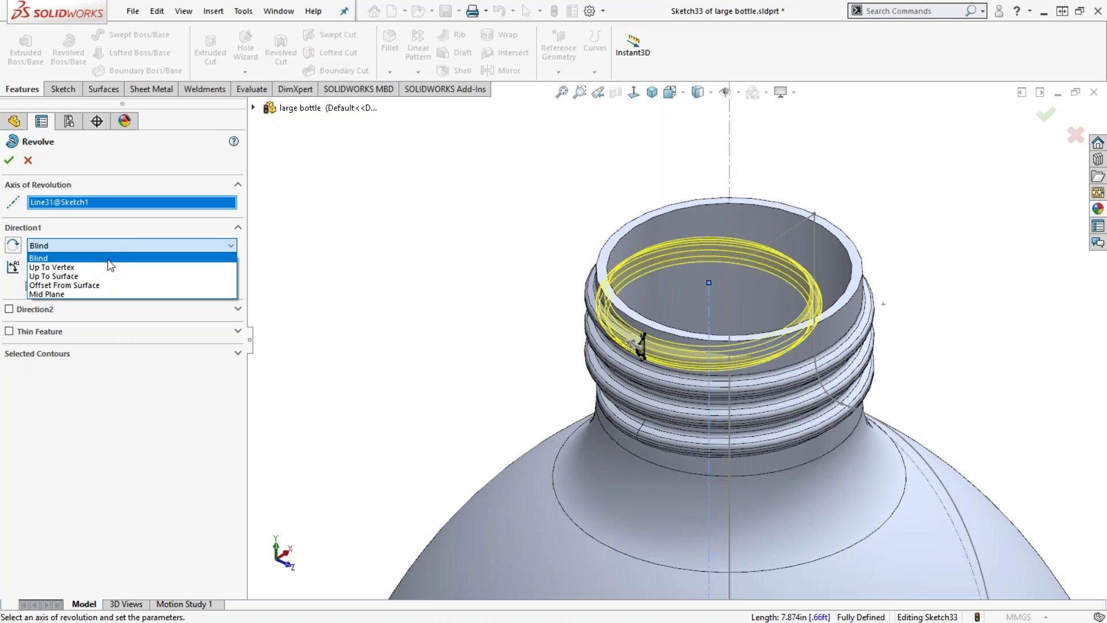
left_click(103, 276)
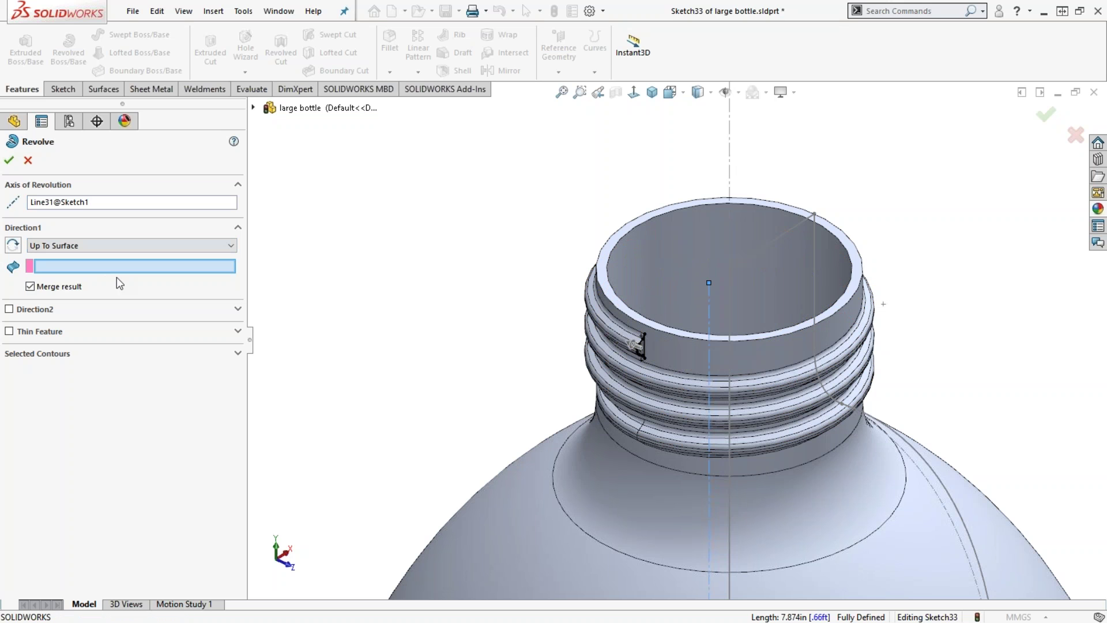
left_click(17, 247)
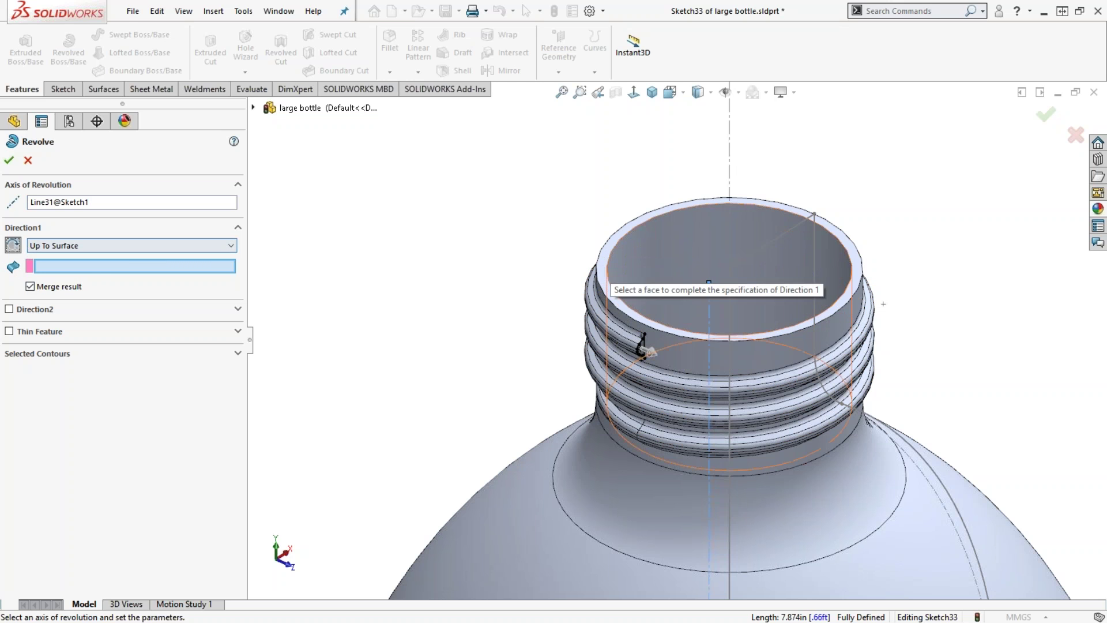
left_click(648, 273)
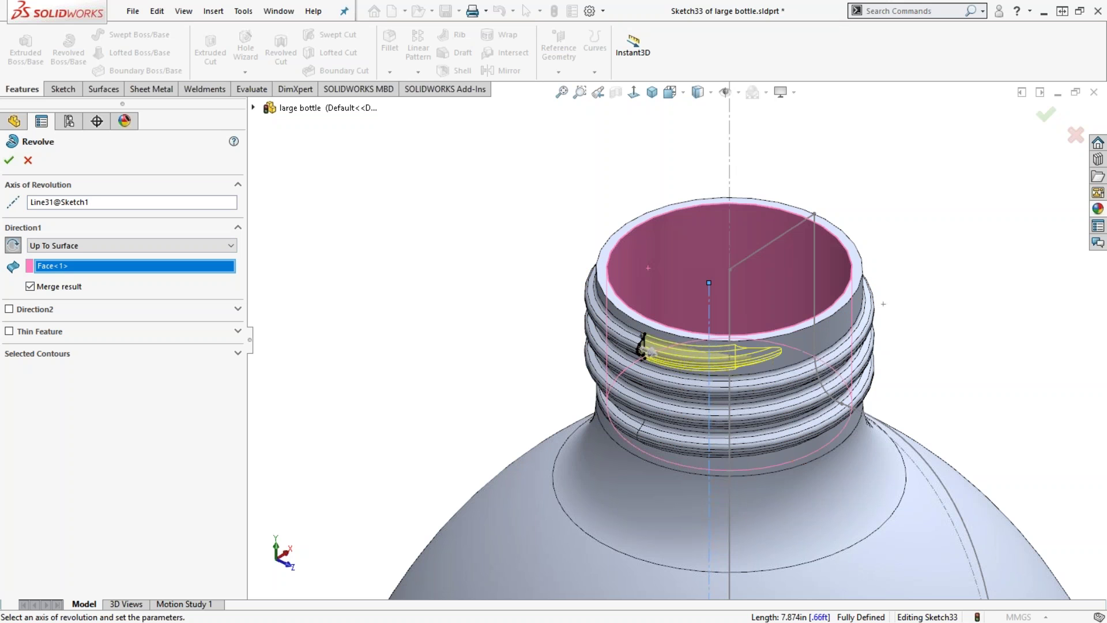
middle_click_drag(525, 262, 721, 343)
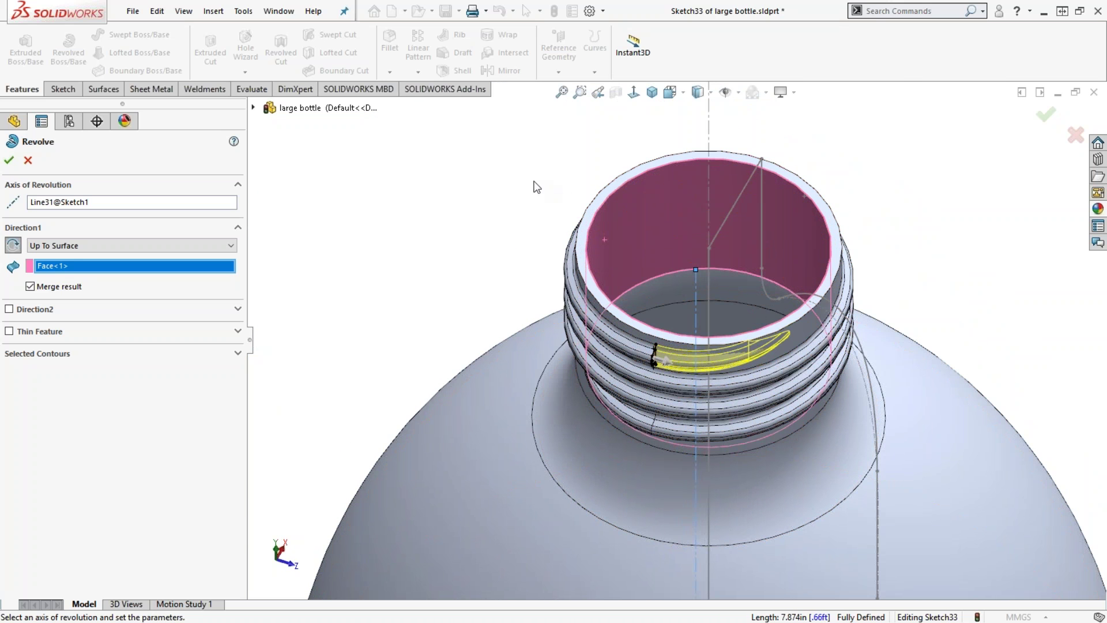
middle_click_drag(456, 239, 563, 256)
scroll(738, 215, "up", 4)
middle_click_drag(738, 217, 662, 229)
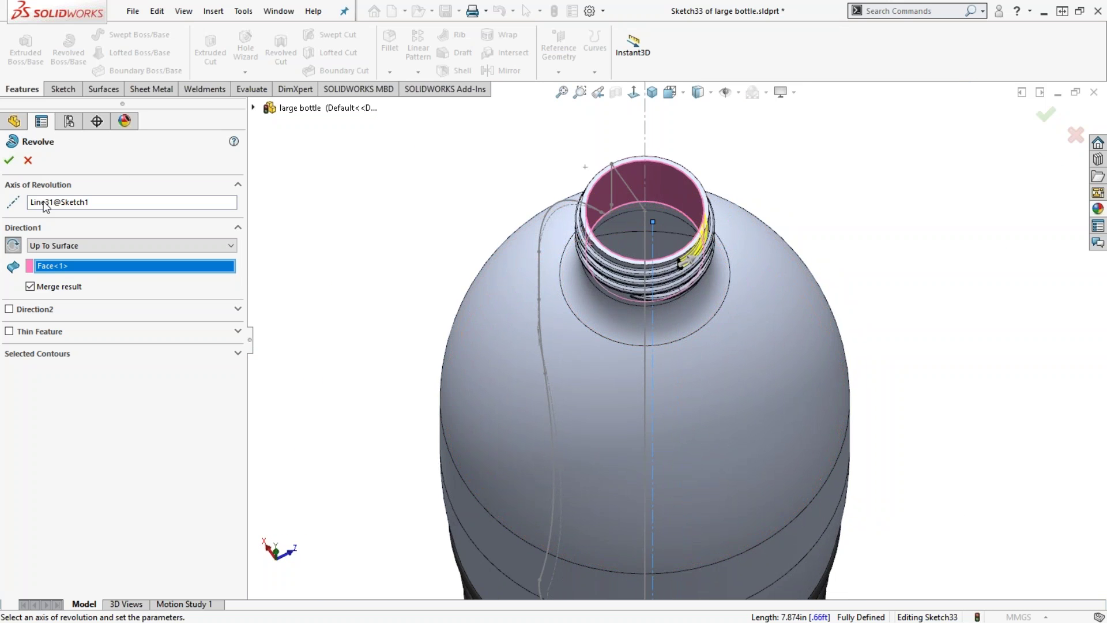
left_click(9, 160)
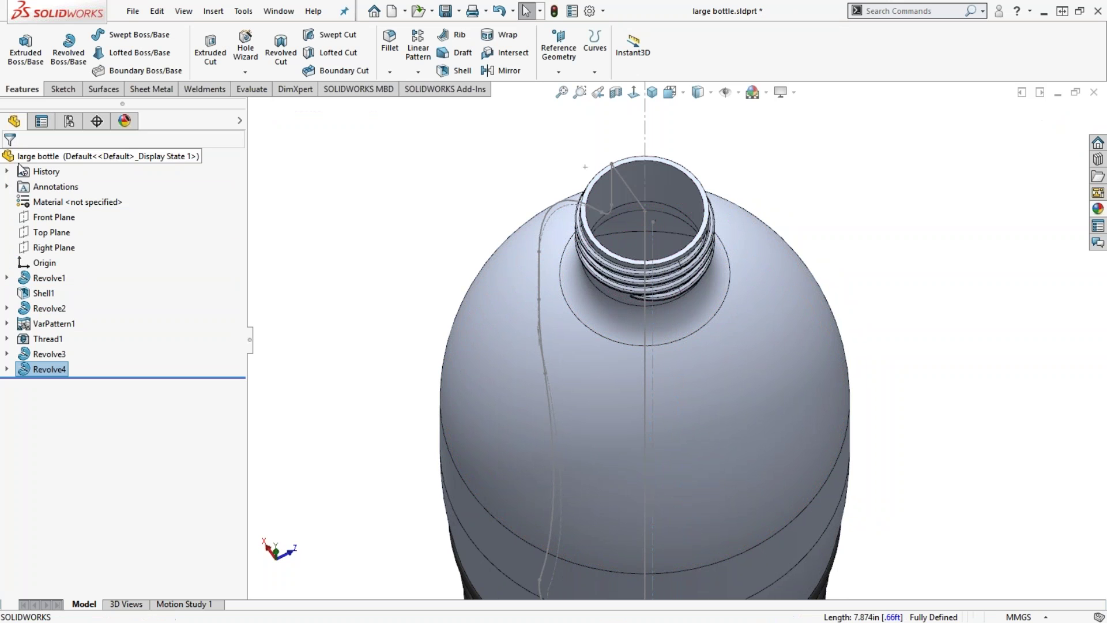
Step: Hide Sketch1 under Revolve1
middle_click_drag(562, 265, 690, 260)
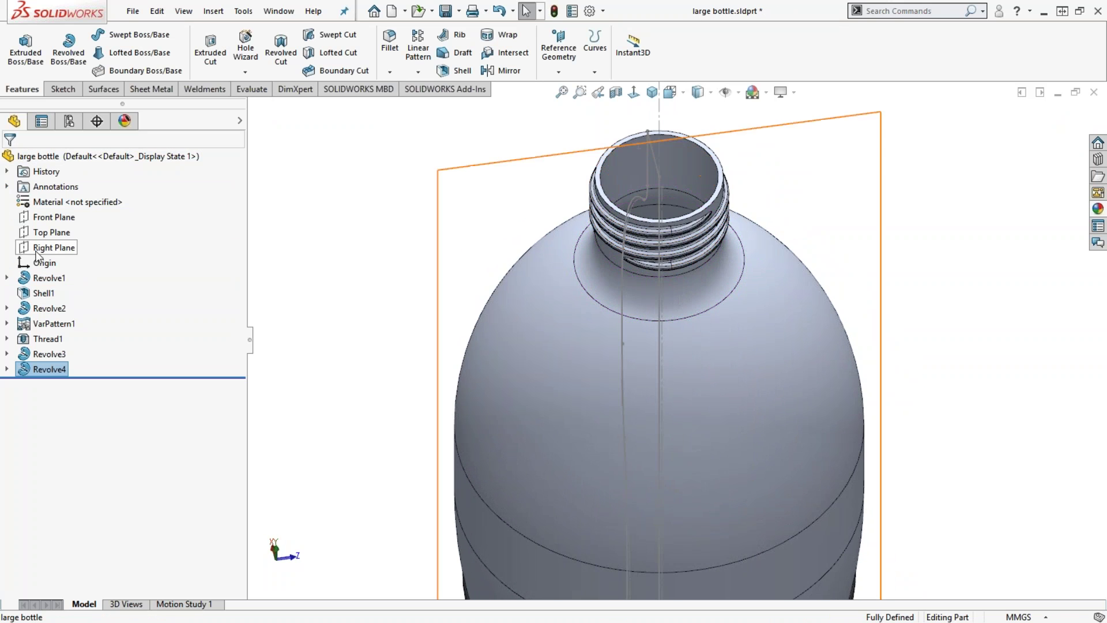
left_click(7, 277)
left_click(65, 295)
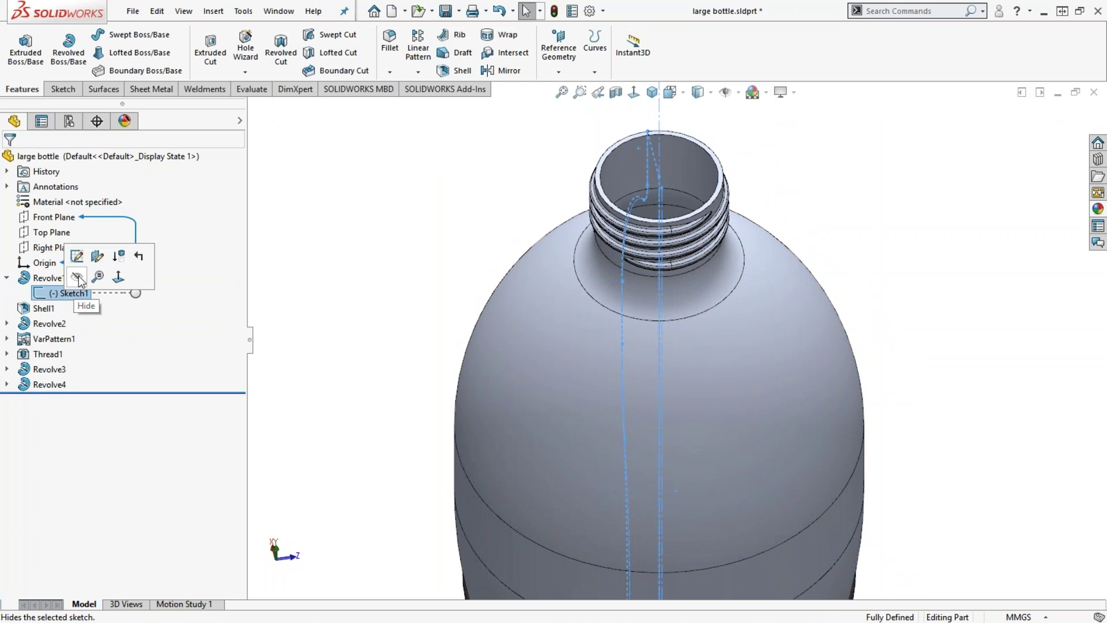
left_click(78, 278)
Step: Examine the revolved runouts at the upper and lower ends of the bottle's neck thread from several sides
scroll(669, 296, "down", 5)
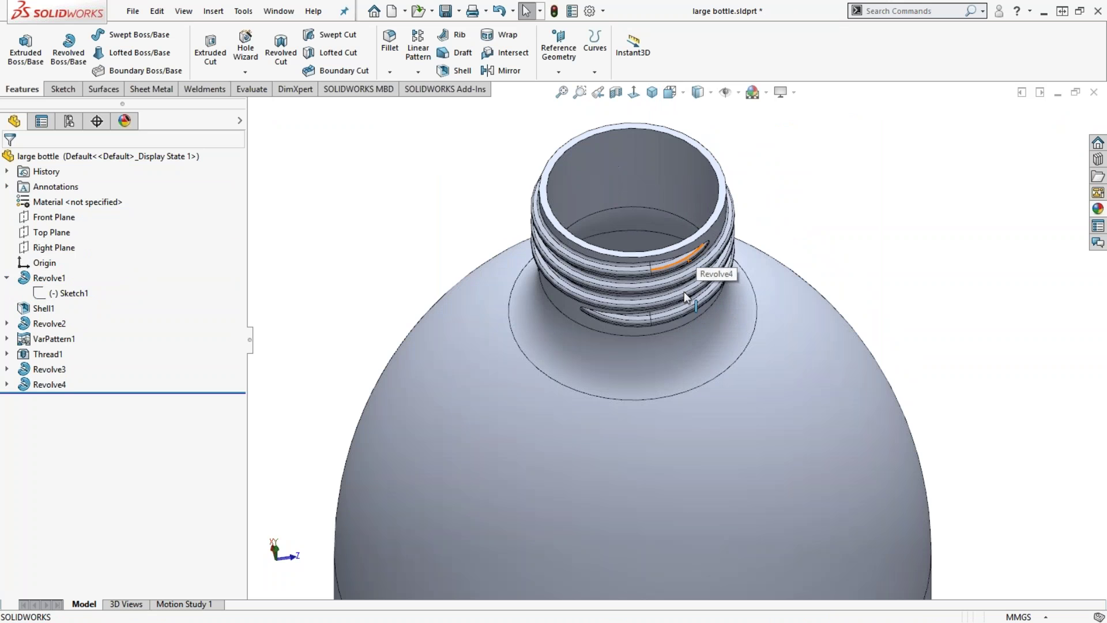
middle_click_drag(668, 296, 583, 205)
scroll(684, 268, "down", 3)
scroll(683, 268, "down", 2)
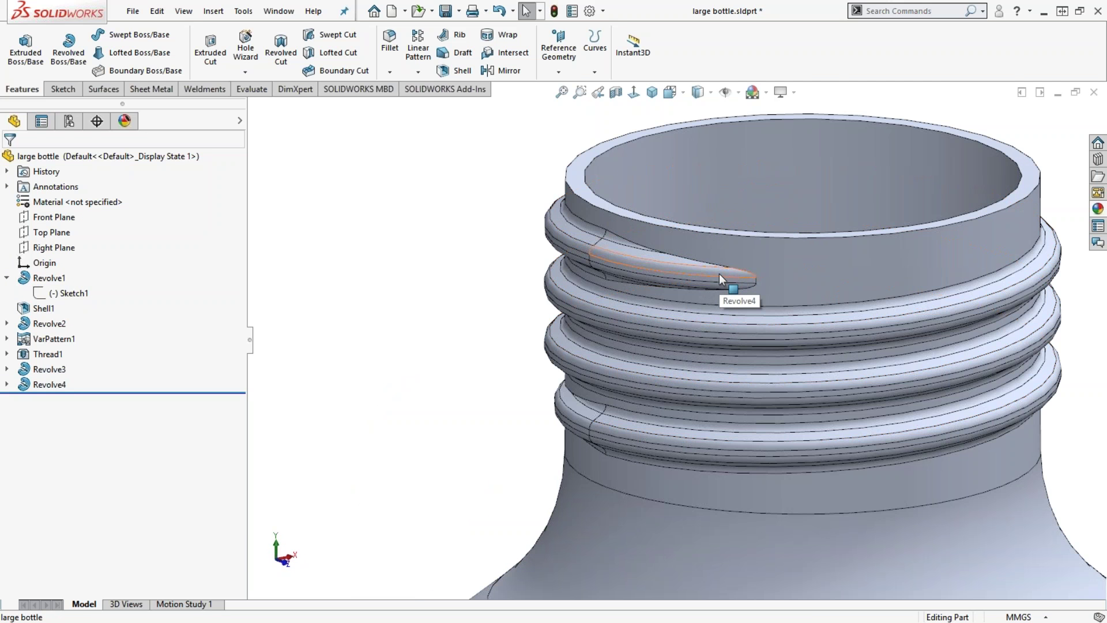
scroll(718, 274, "down", 3)
scroll(718, 274, "up", 4)
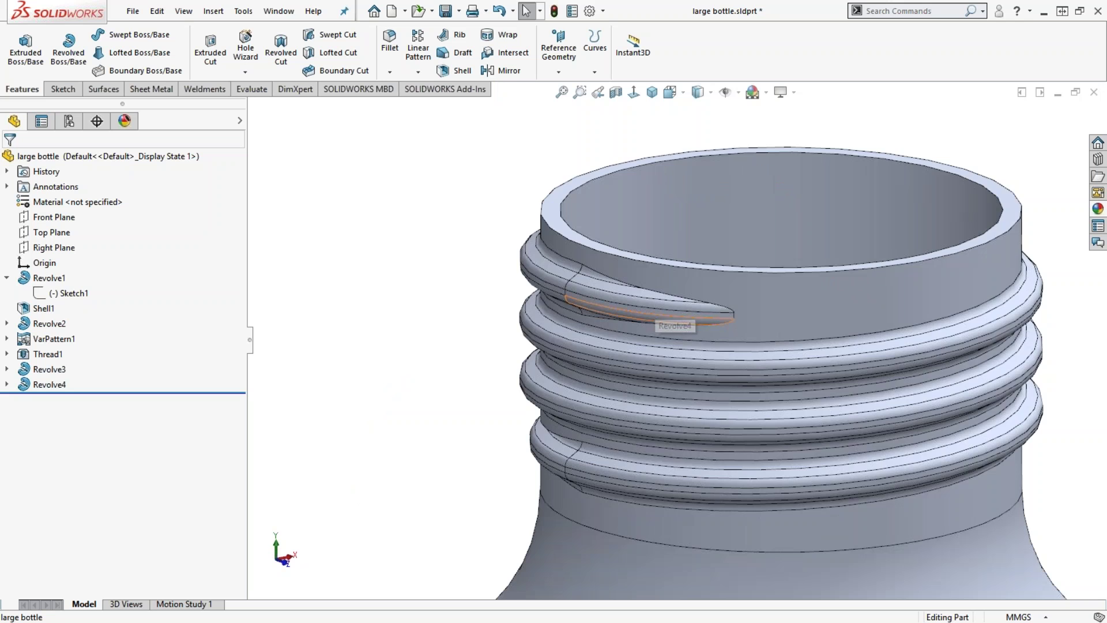
scroll(699, 411, "up", 5)
middle_click_drag(704, 420, 795, 430)
scroll(693, 403, "down", 4)
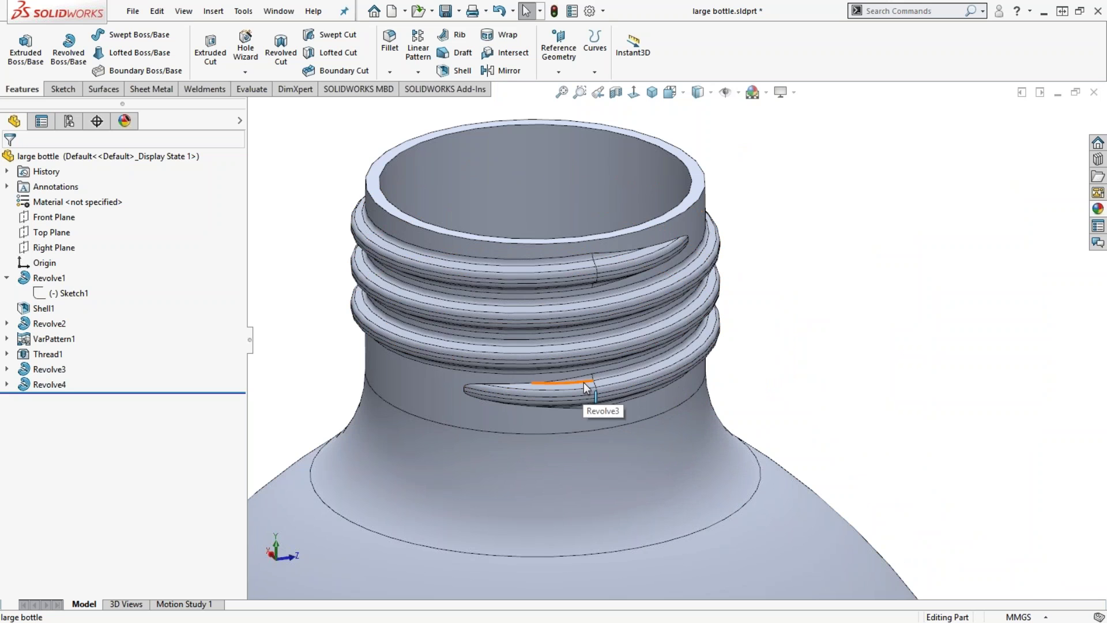
scroll(672, 337, "up", 3)
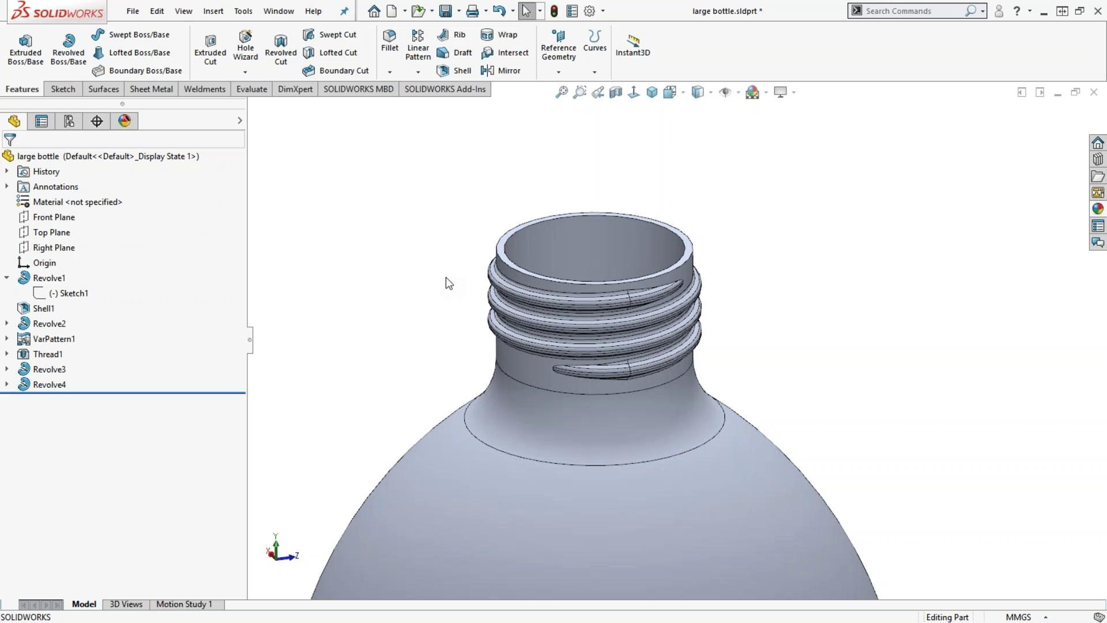
middle_click_drag(452, 340, 418, 370)
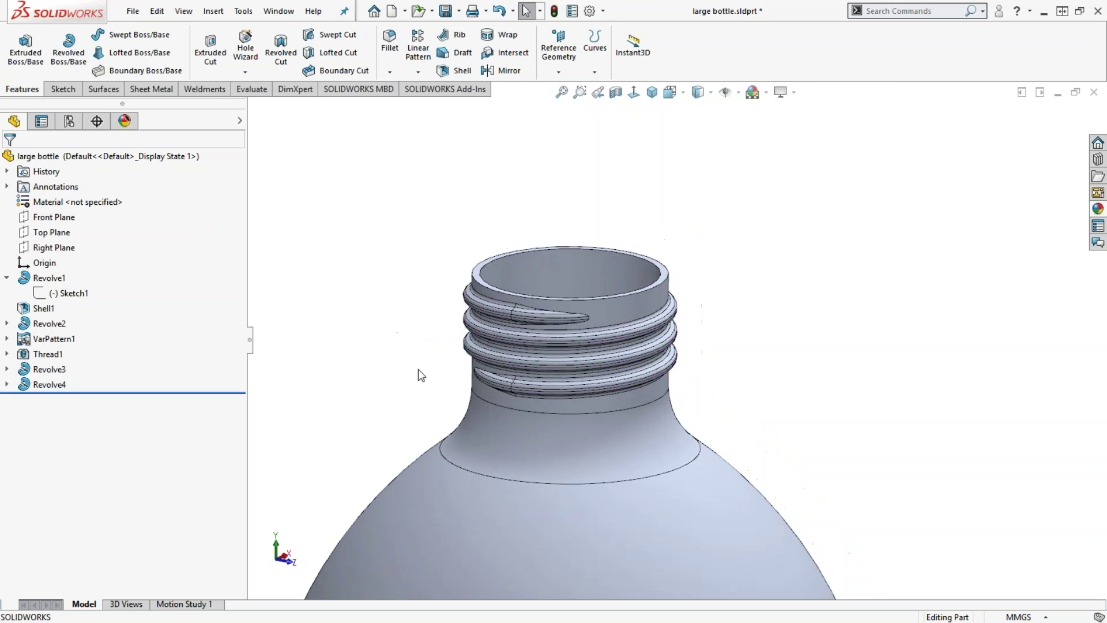
scroll(448, 407, "down", 2)
scroll(660, 397, "up", 1)
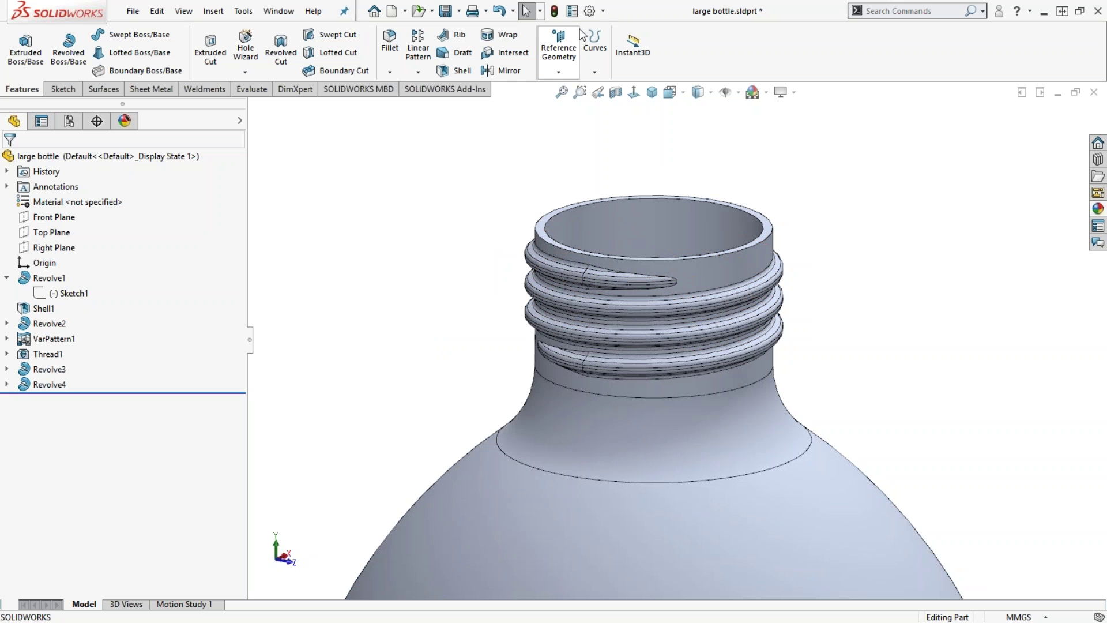
Step: Display the folder location for Thread Profiles in the File Locations section of the system options
left_click(589, 11)
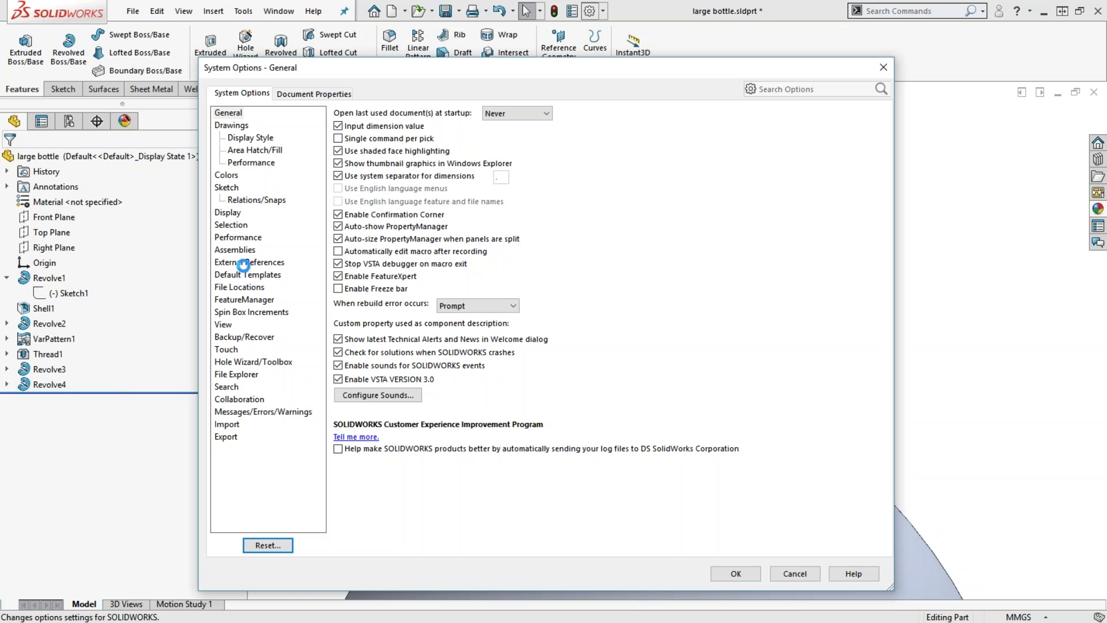
left_click(240, 287)
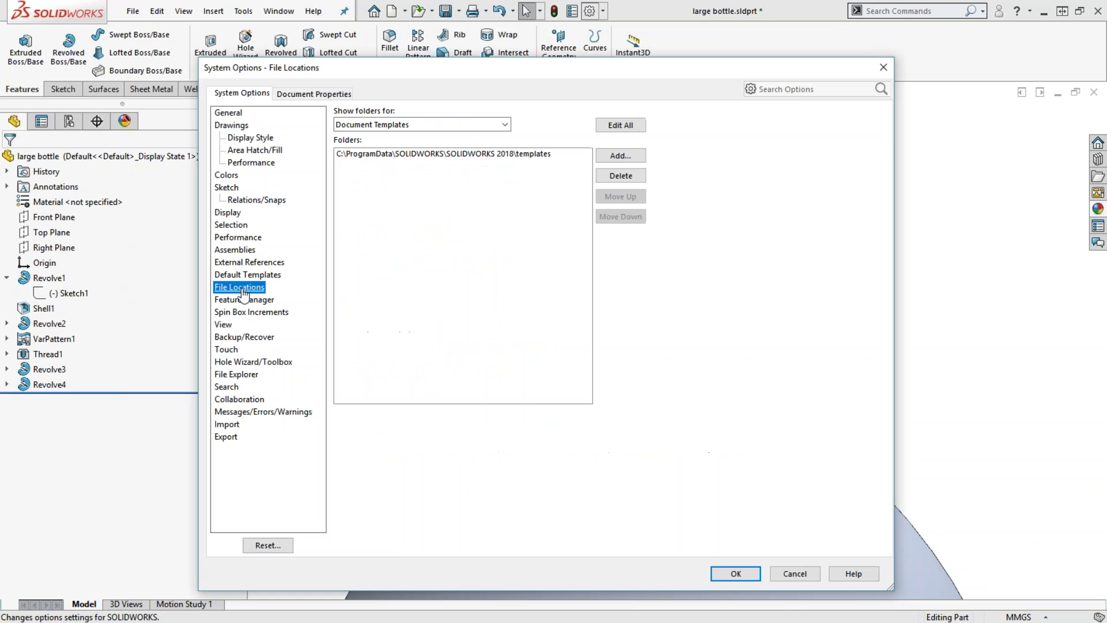
left_click(505, 125)
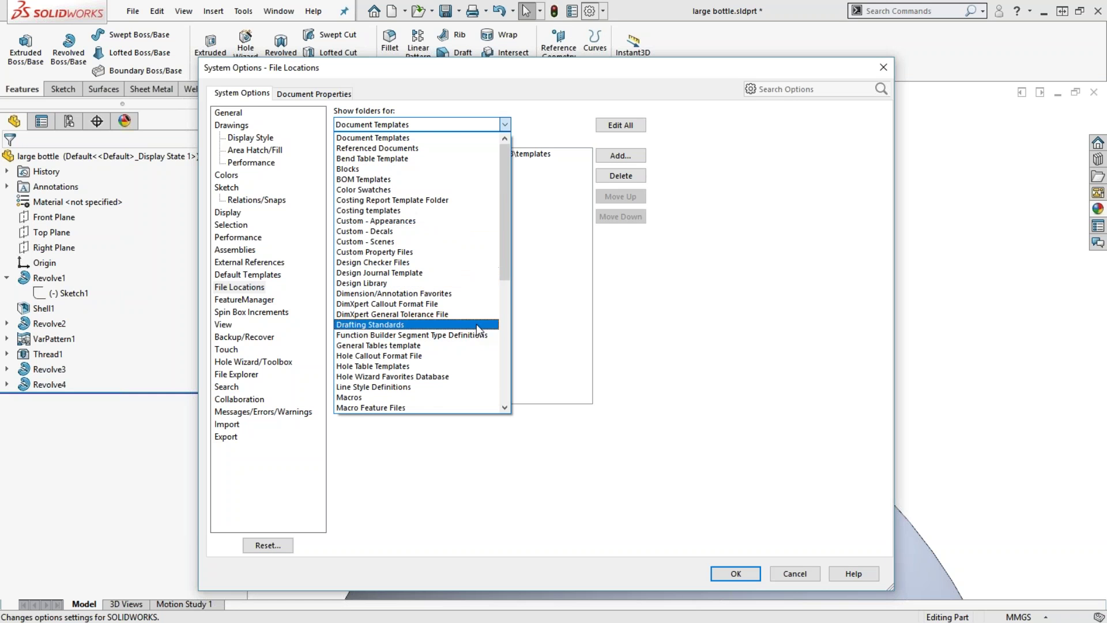
left_click_drag(507, 275, 500, 365)
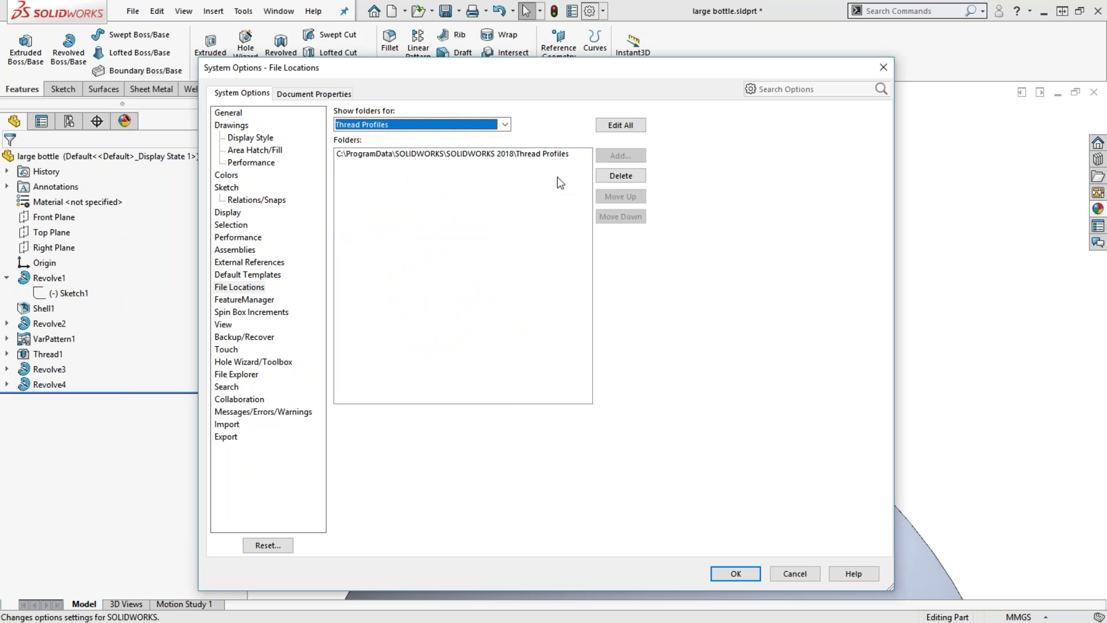
Step: Close the system options, switch to File Explorer and open C:\ProgramData\SOLIDWORKS\SOLIDWORKS 2018\Thread Profiles
left_click(735, 574)
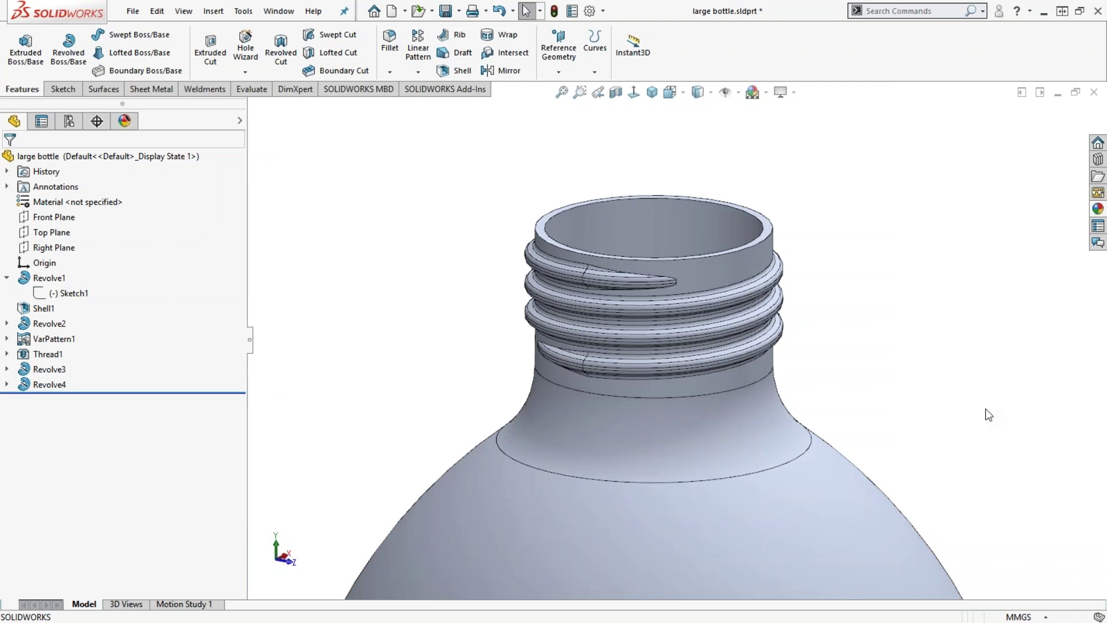
key("alt+Tab")
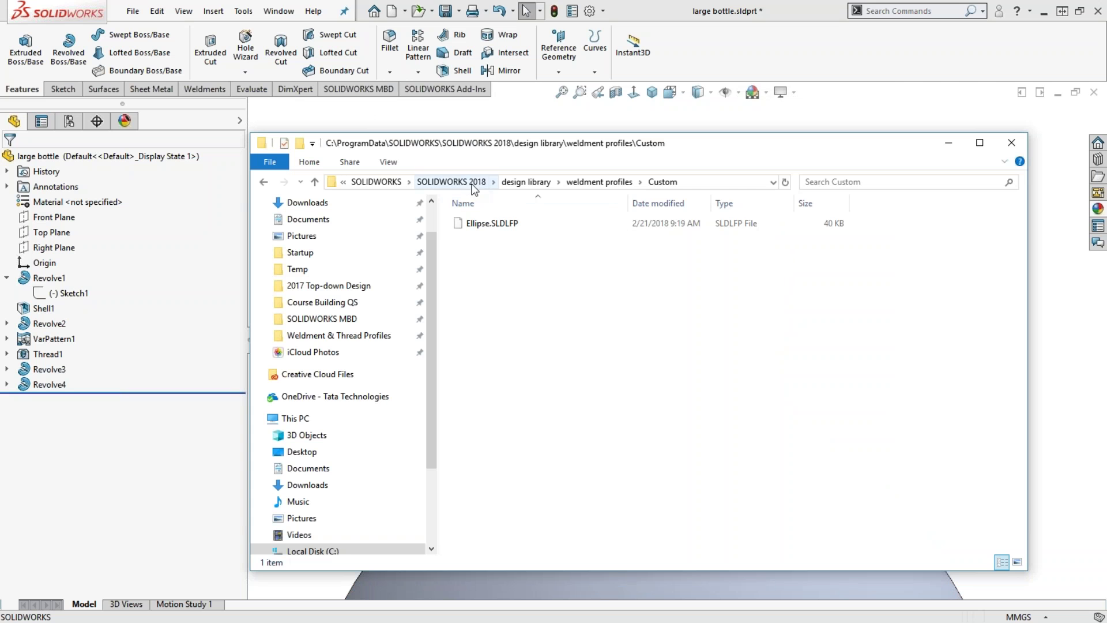
left_click(473, 184)
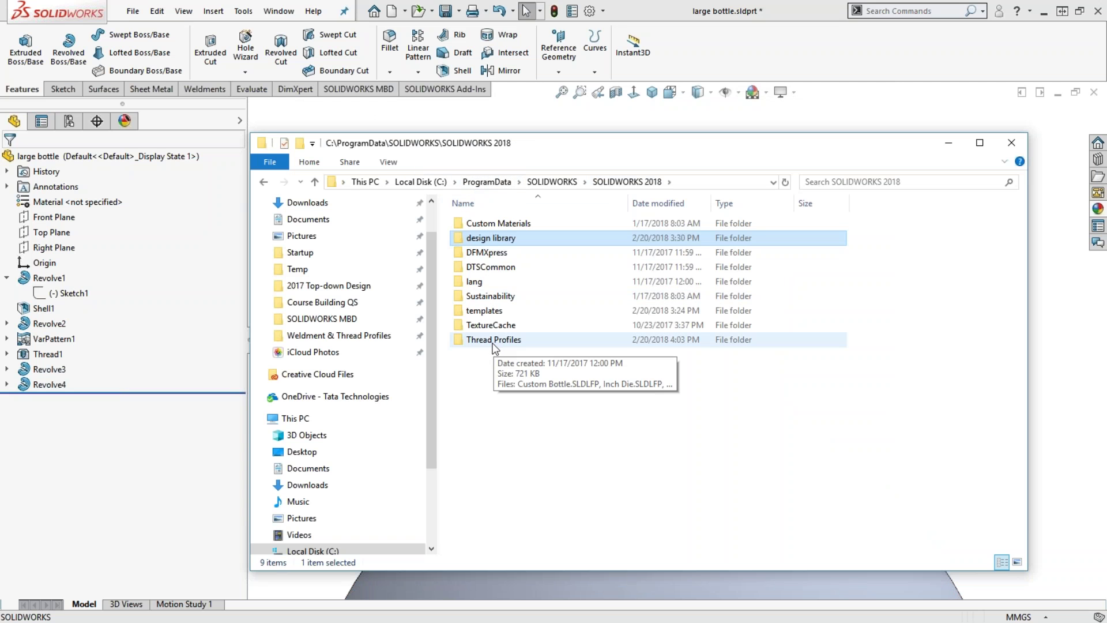
double_click(493, 341)
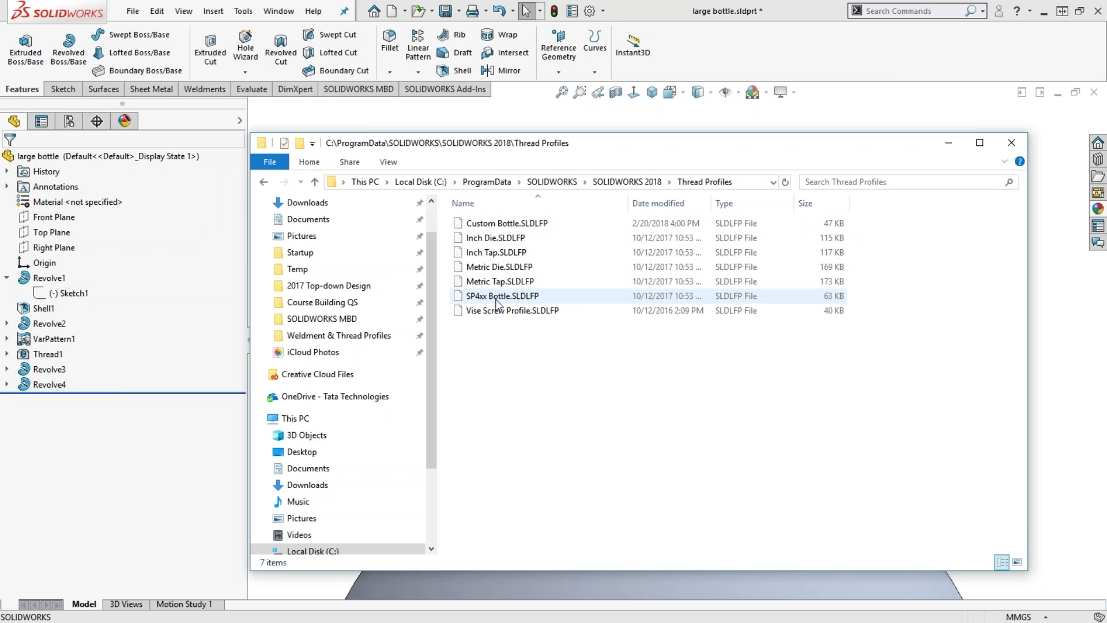
Step: Locate SP4xx Bottle.SLDLFP among the stored thread profiles and copy the path of the Thread Profiles folder
mouse_move(497, 300)
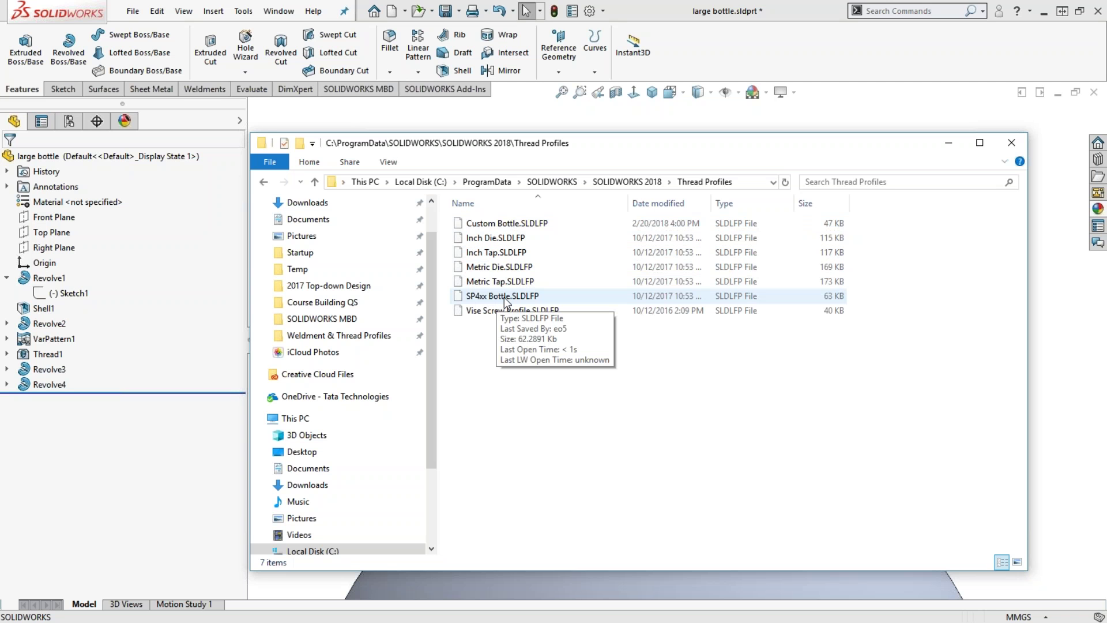
left_click(506, 296)
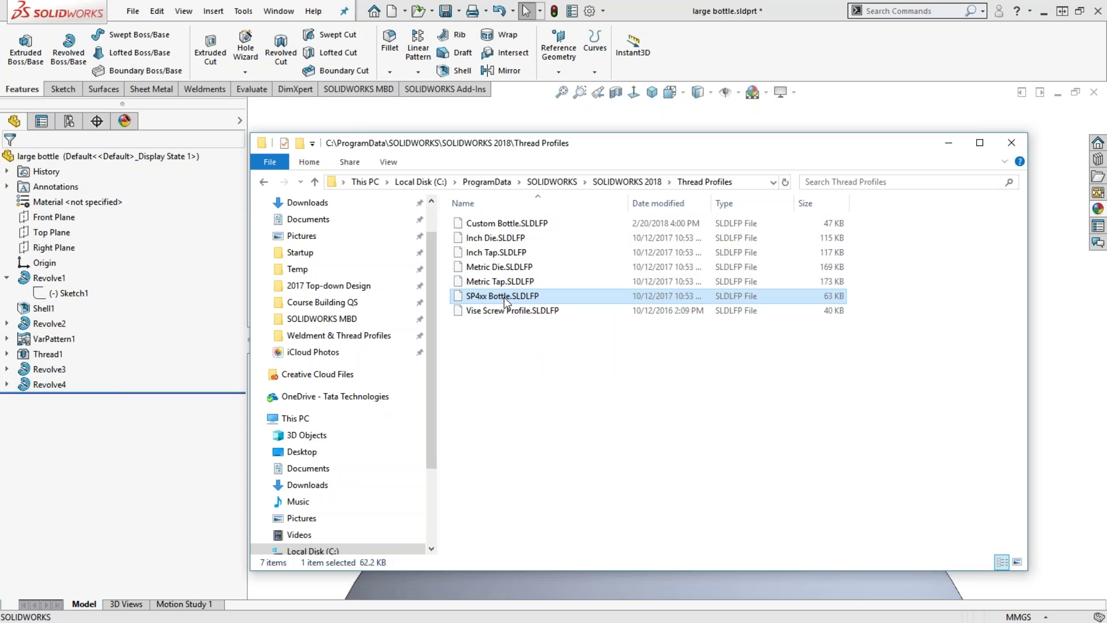
mouse_move(538, 299)
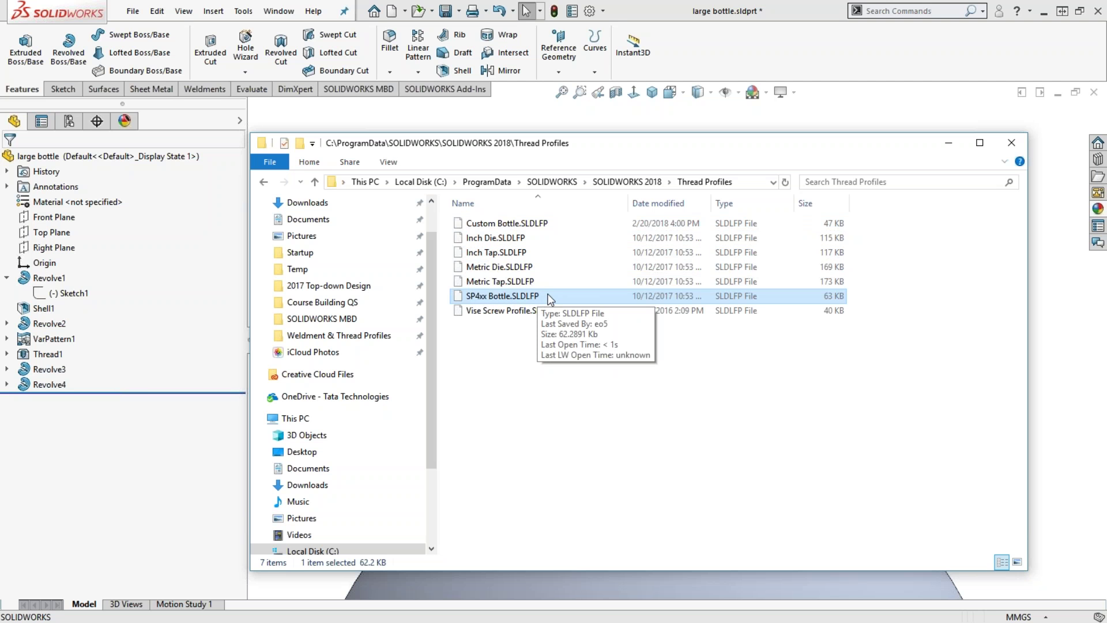
left_click(746, 185)
key("ctrl+c")
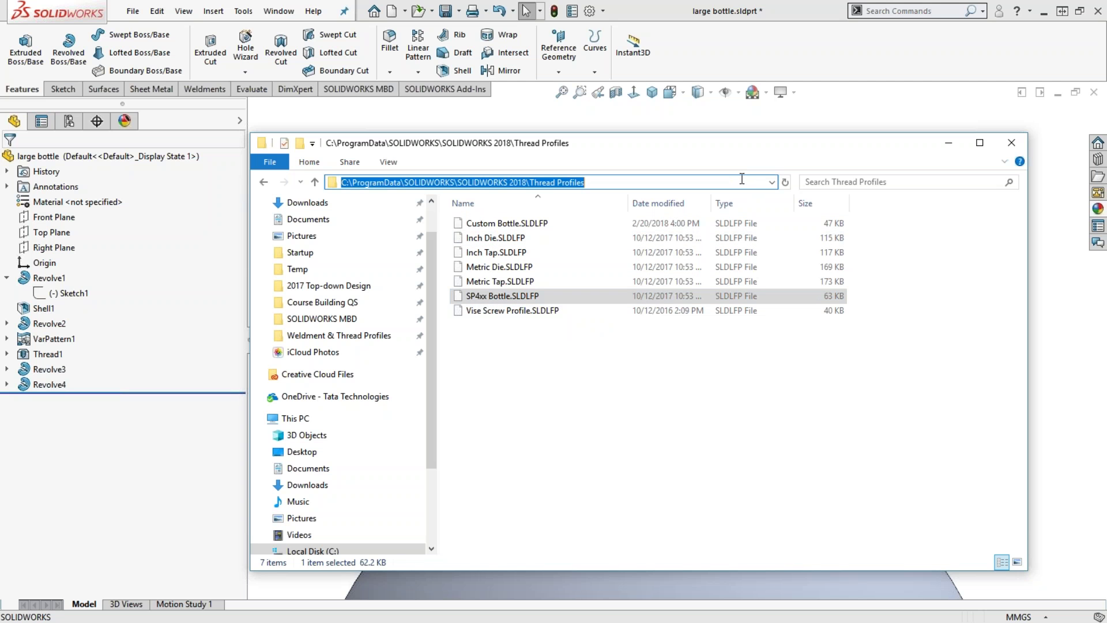
Step: Switch back to SOLIDWORKS and open SP4xx Bottle.SLDLFP from the copied Thread Profiles path with read-only access
left_click(925, 114)
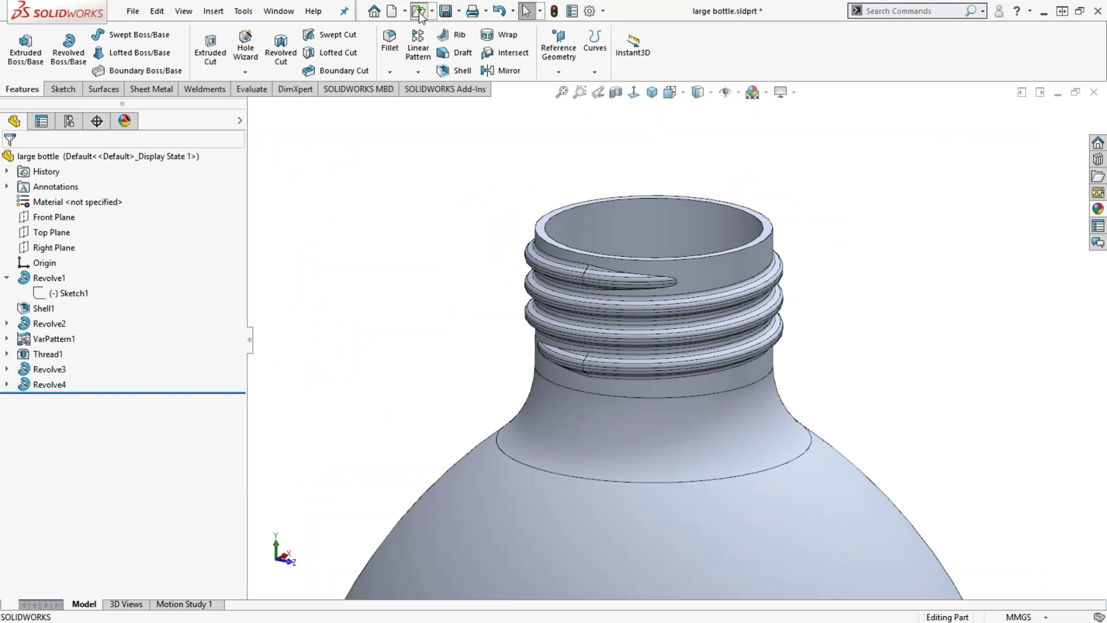
left_click(419, 12)
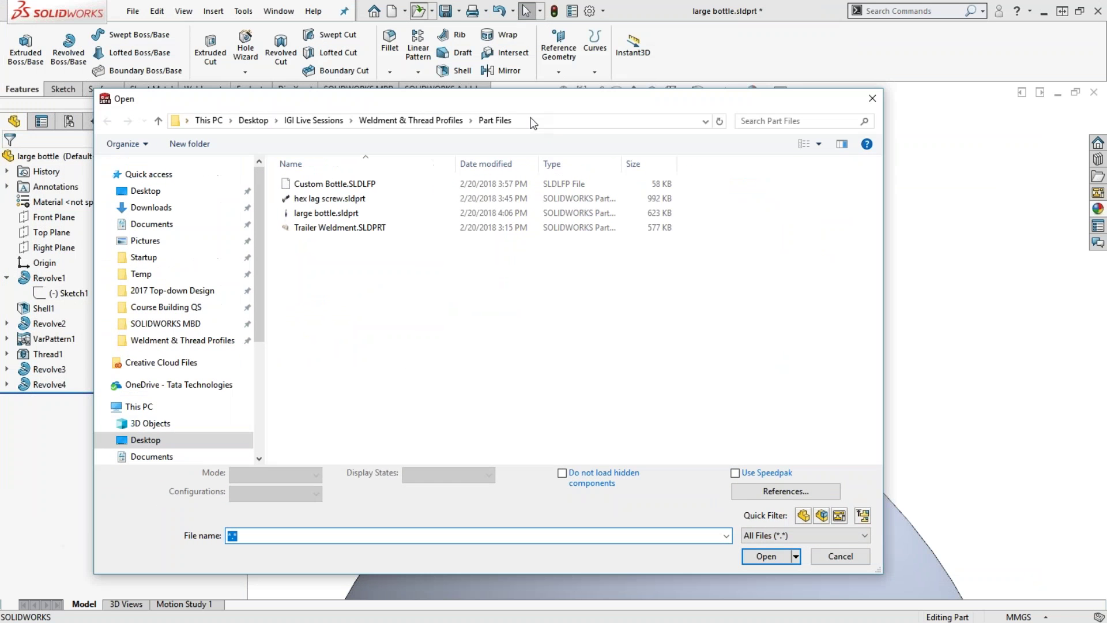
left_click(533, 122)
key("ctrl+v")
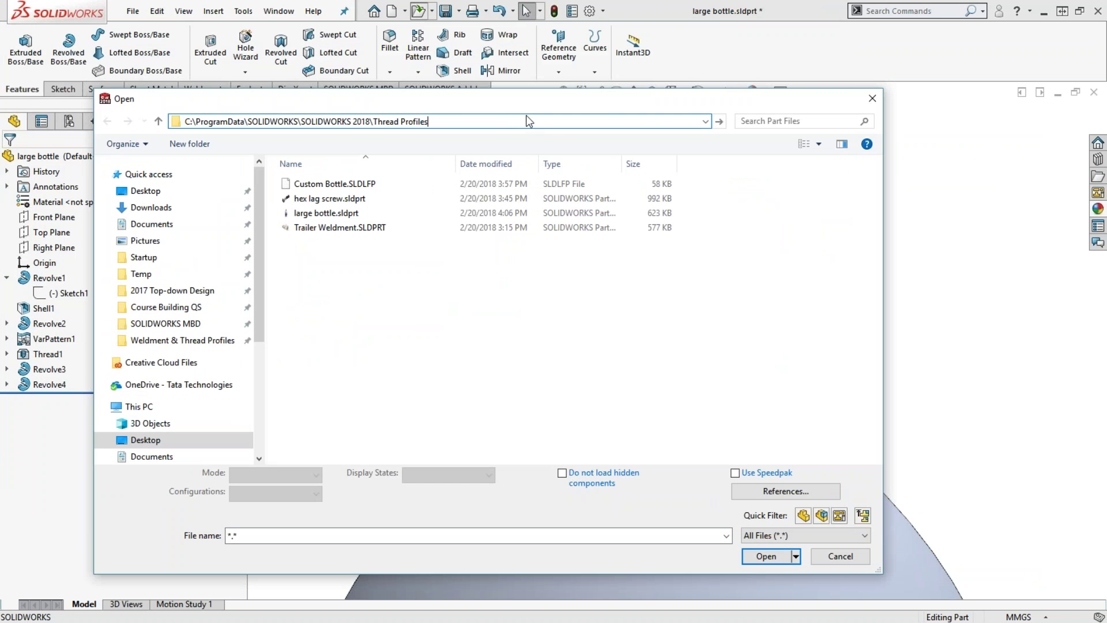
left_click(720, 121)
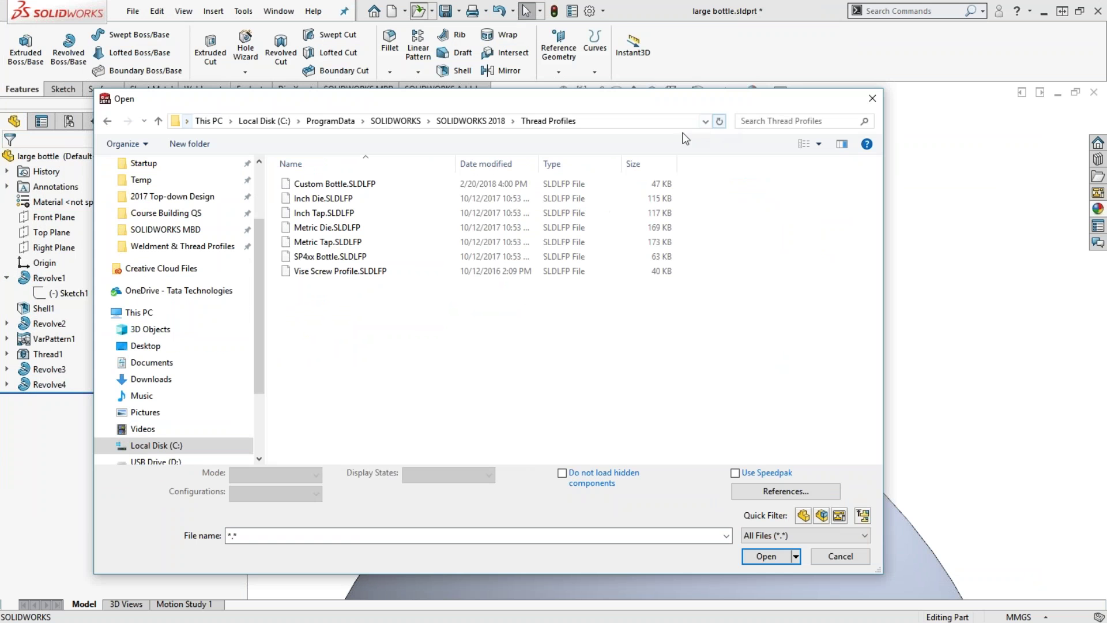
left_click(330, 257)
double_click(330, 257)
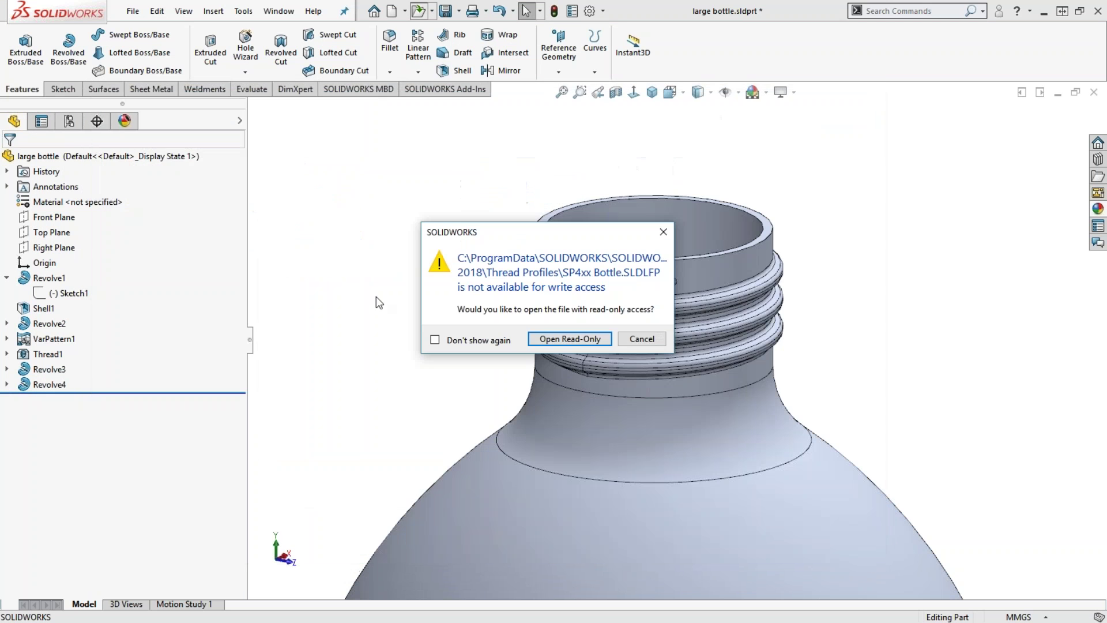
left_click(562, 339)
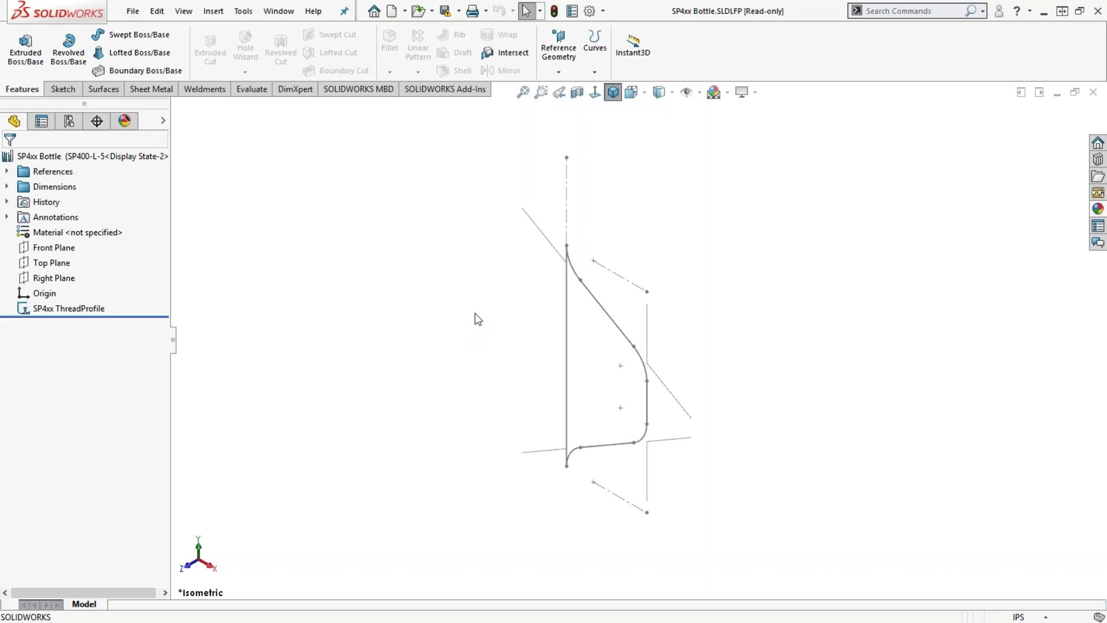
left_click(446, 12)
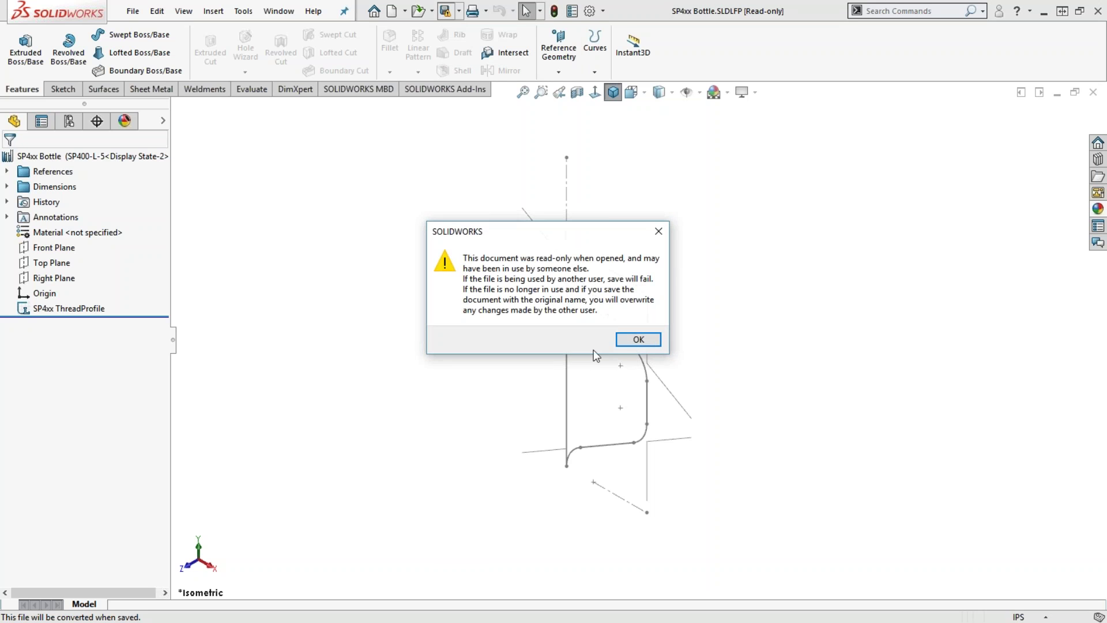
left_click(637, 340)
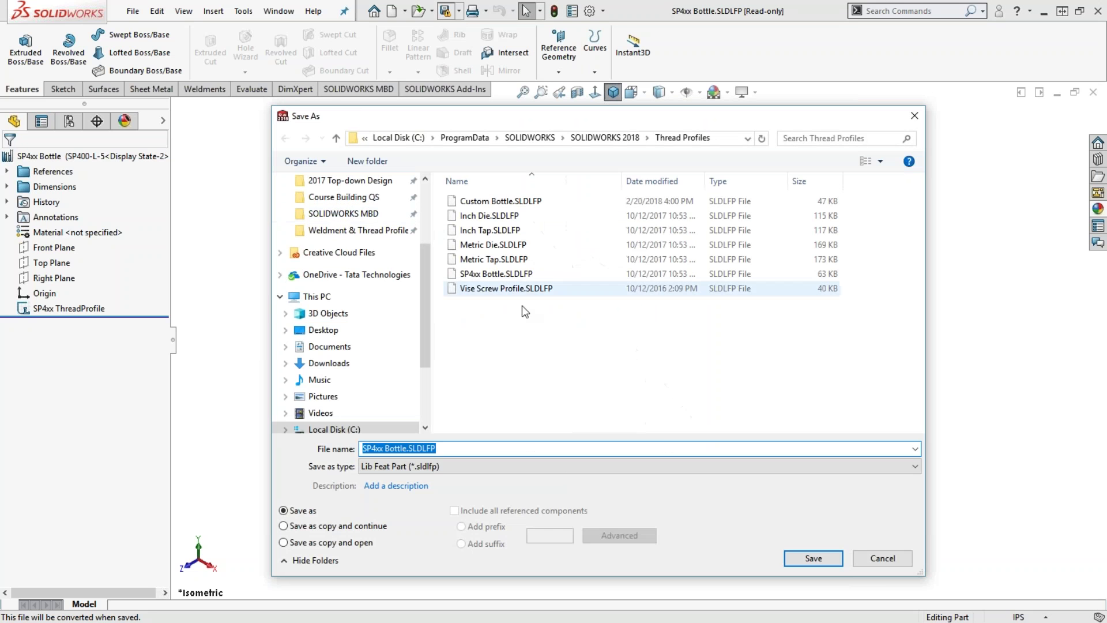
left_click(878, 562)
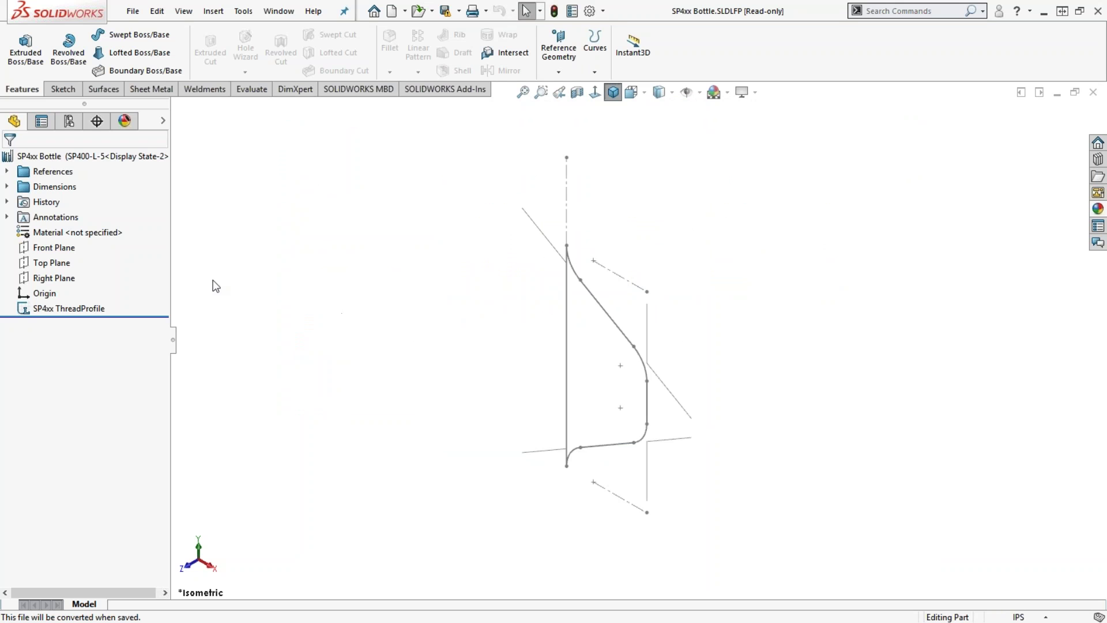
Step: View the thread profile face-on and open the SP4xx ThreadProfile sketch to examine its driving dimensions
left_click(595, 92)
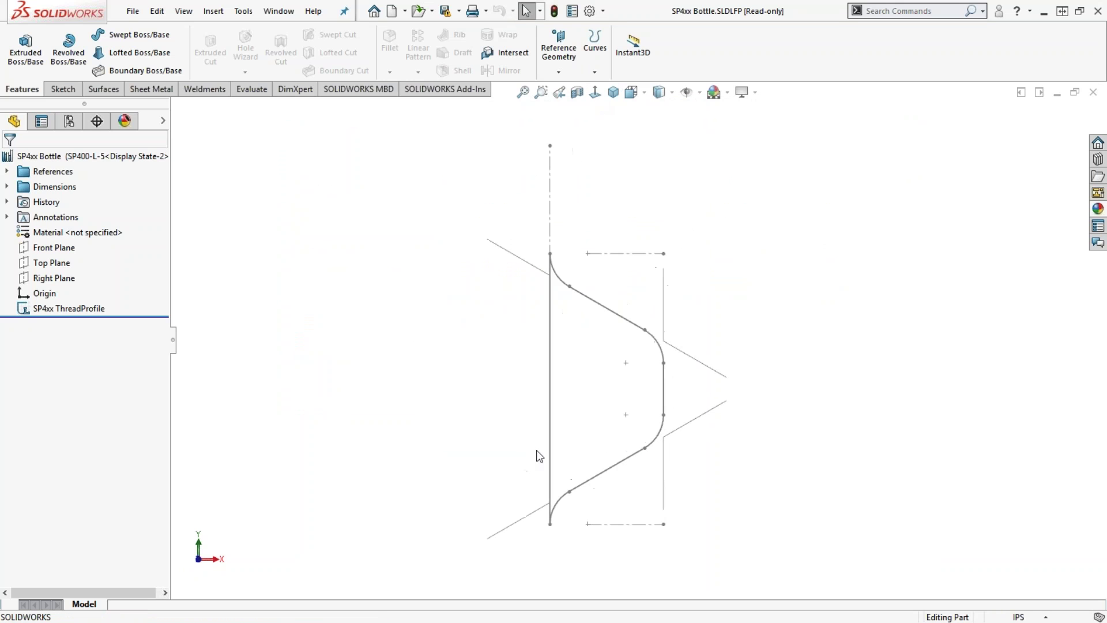
scroll(575, 557, "down", 1)
scroll(585, 398, "up", 2)
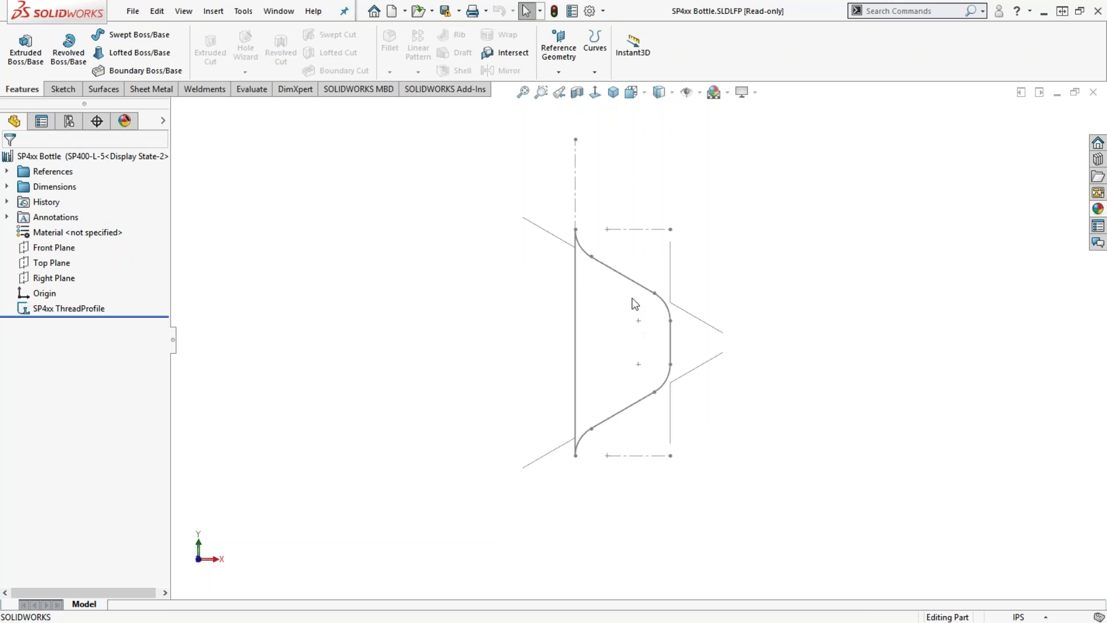
mouse_move(490, 408)
middle_mouse_down()
mouse_move(474, 379)
mouse_move(736, 412)
mouse_move(469, 410)
mouse_move(494, 408)
middle_mouse_up()
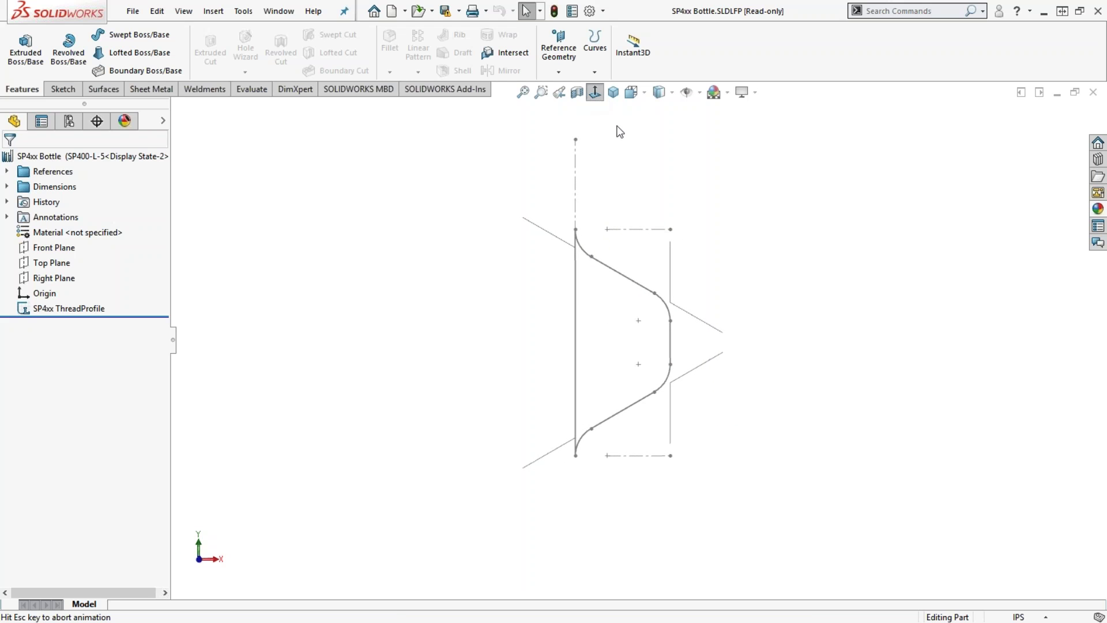
left_click(47, 308)
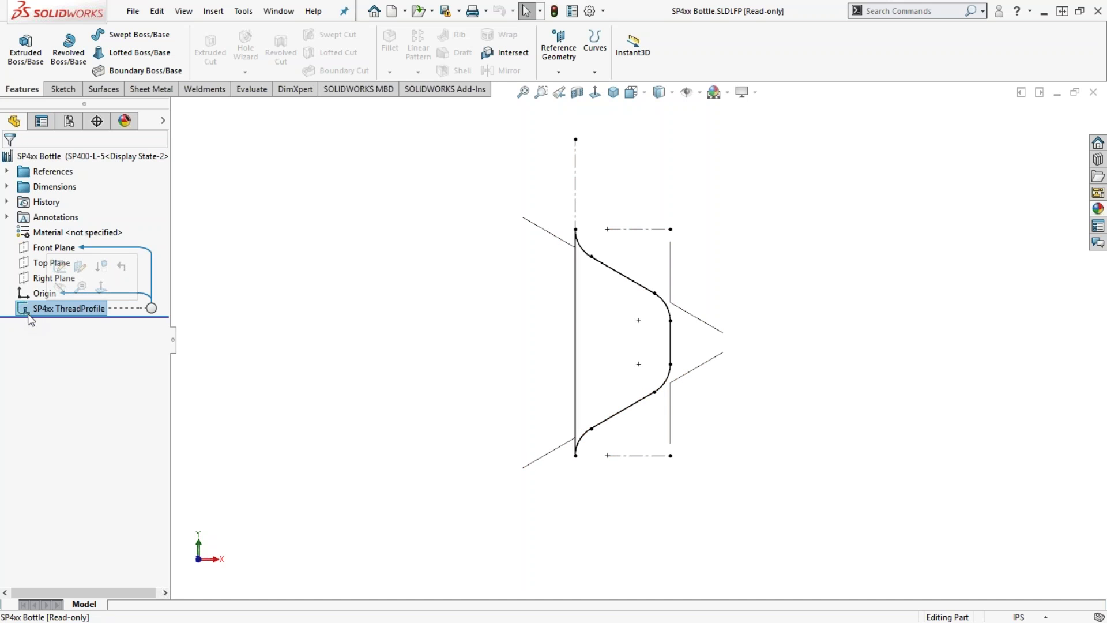
left_click(60, 267)
scroll(623, 313, "down", 1)
scroll(663, 340, "up", 2)
scroll(687, 354, "down", 1)
scroll(680, 351, "up", 2)
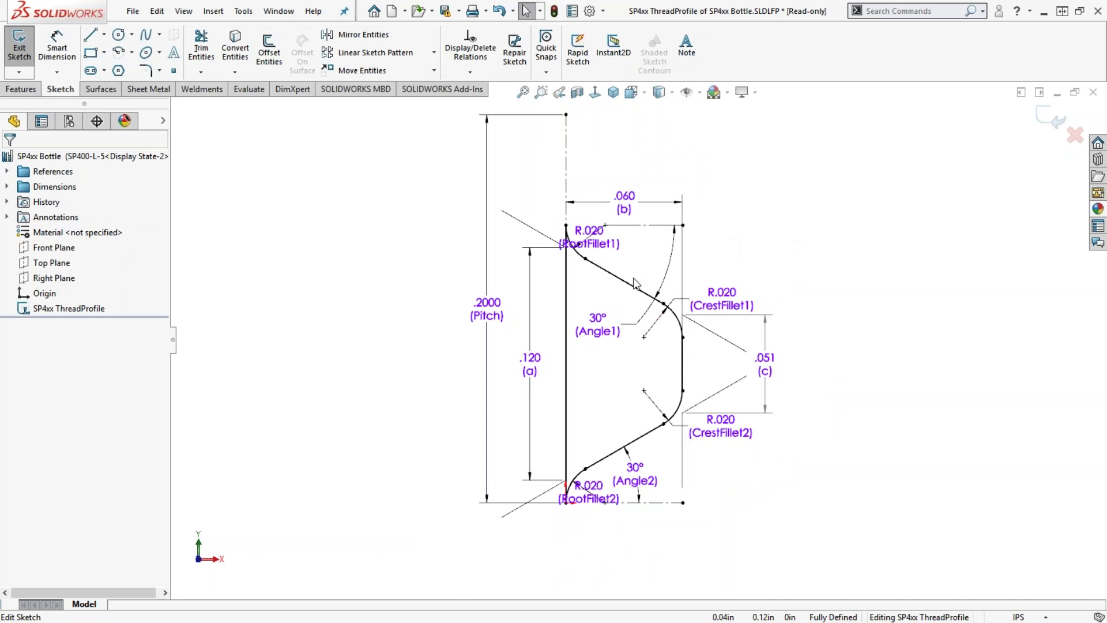
Step: Open the Angle1 dimension's value for editing and leave the thread profile sketch, discarding any changes
double_click(598, 321)
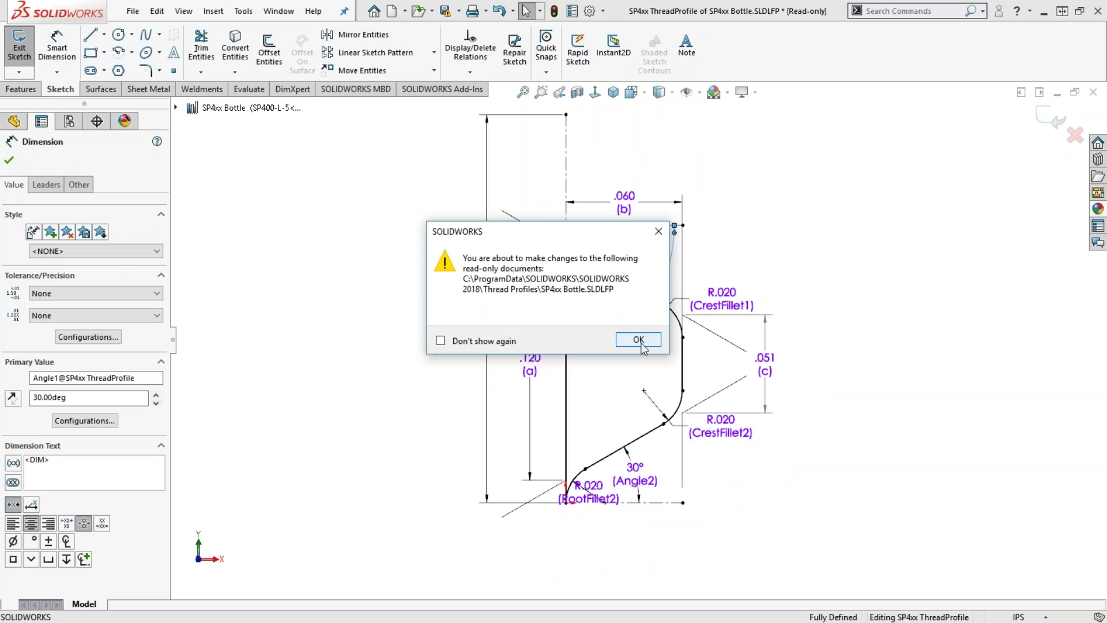
left_click(638, 340)
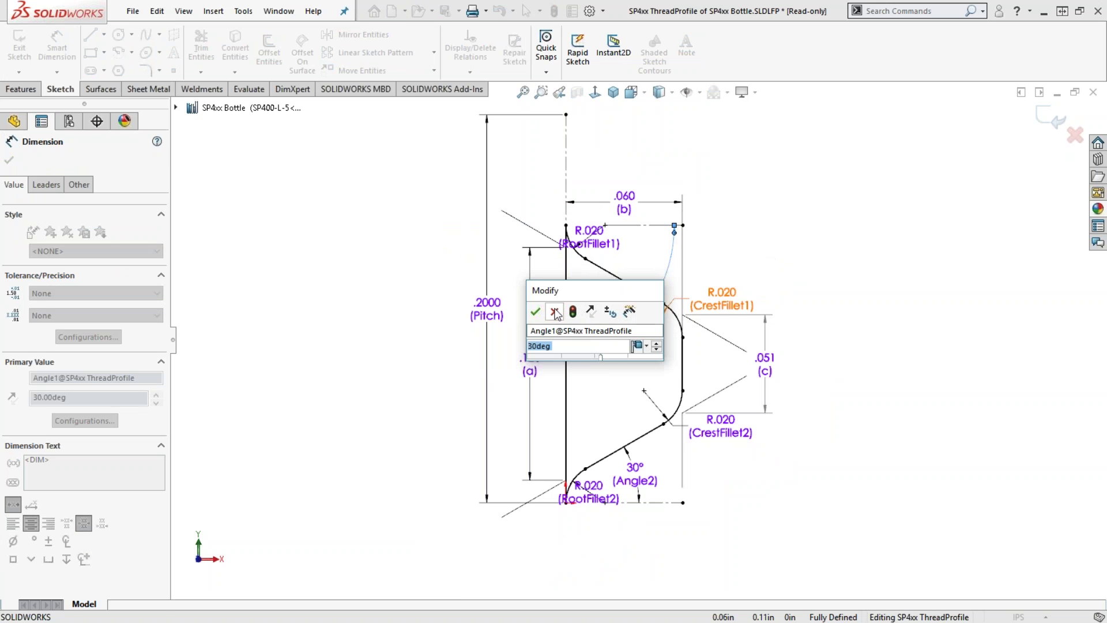
left_click(886, 268)
left_click(886, 268)
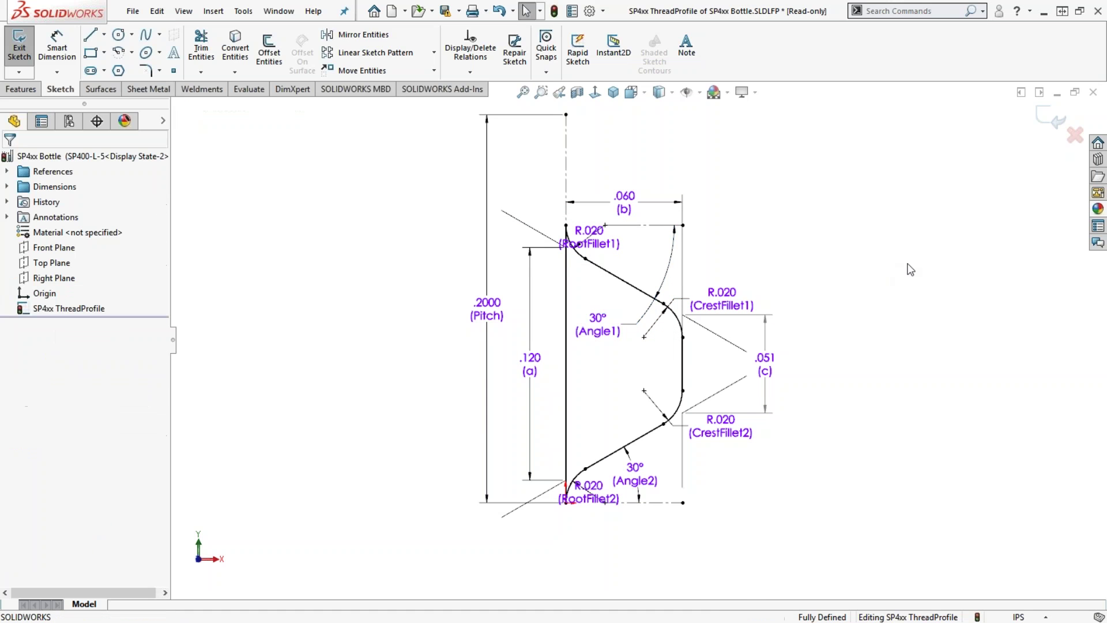
left_click(1075, 142)
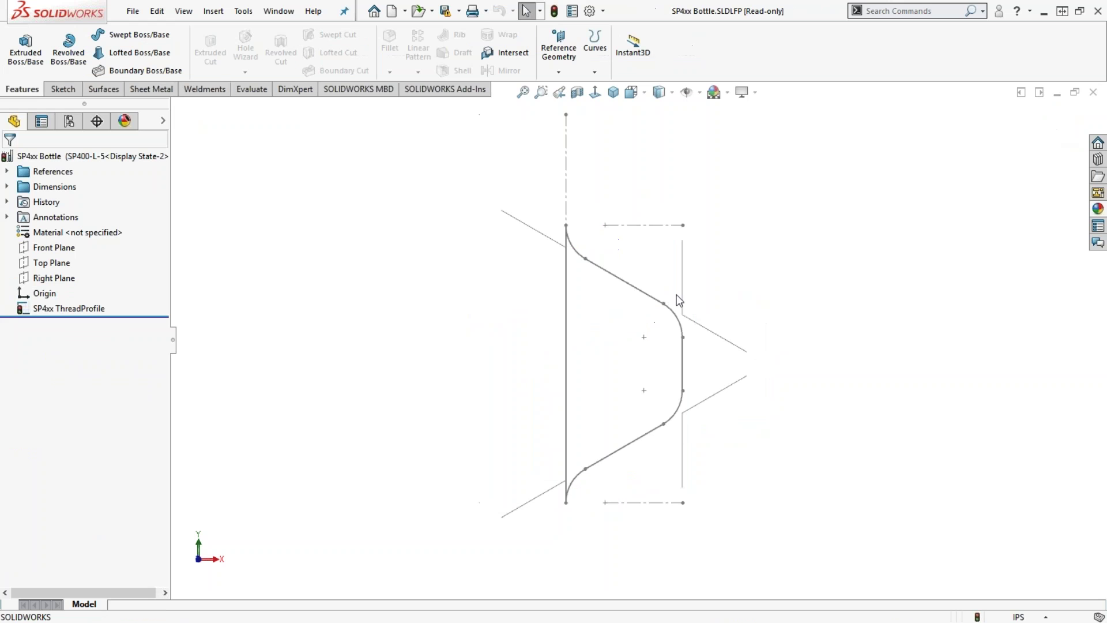
Step: Save the profile as library feature part Custom Bottle.SLDLFP in Weldment & Thread Profiles\Part Files, replacing the existing file and converting it to the current version
left_click(459, 11)
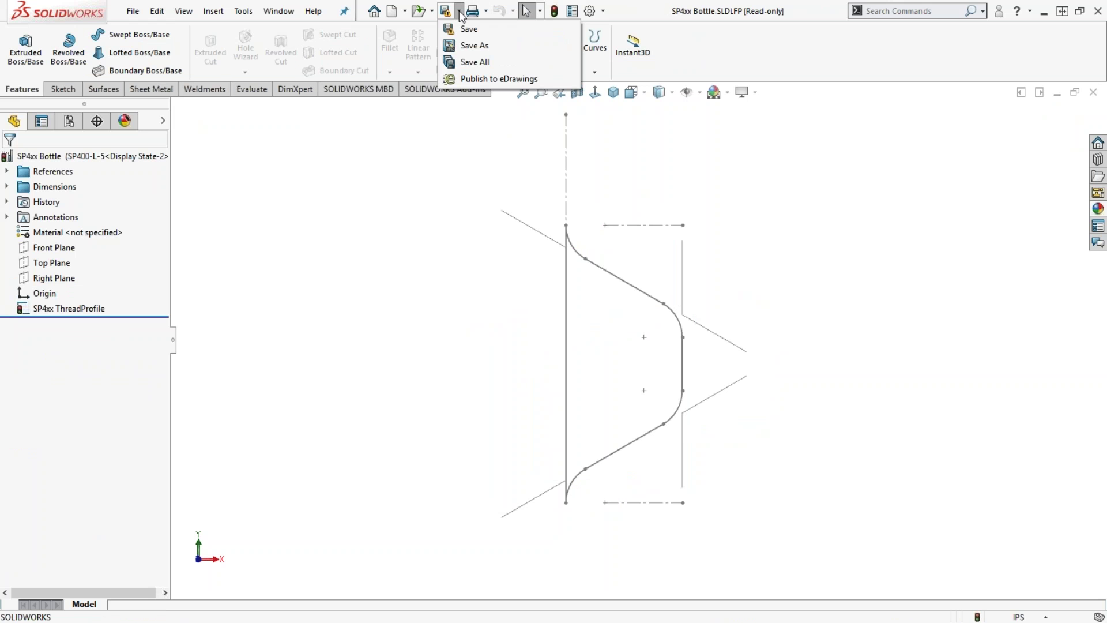
left_click(466, 52)
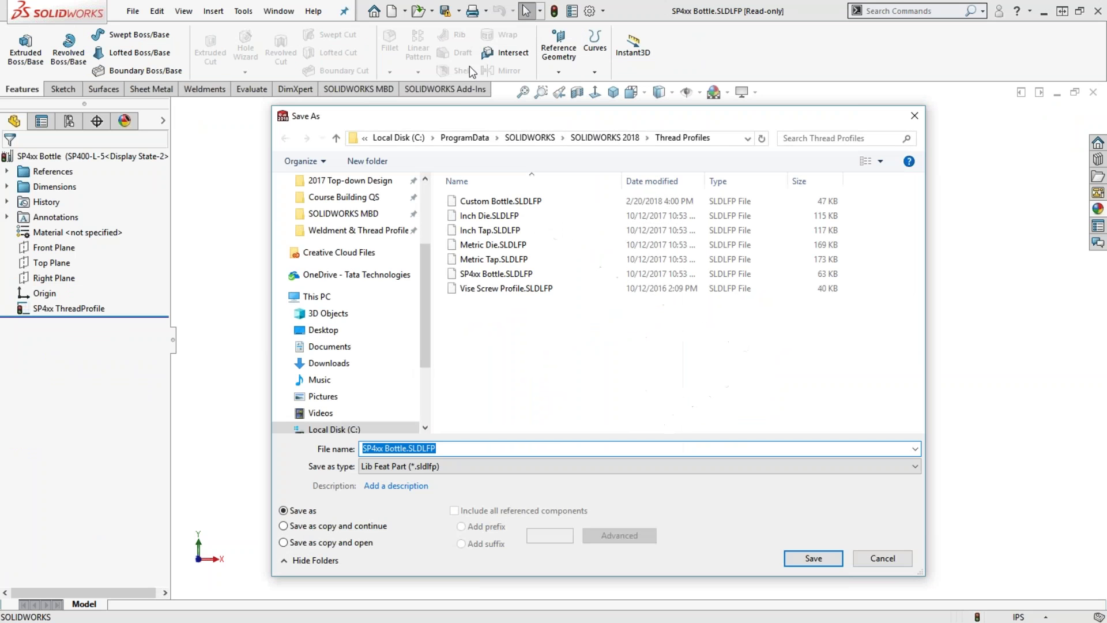
left_click(357, 230)
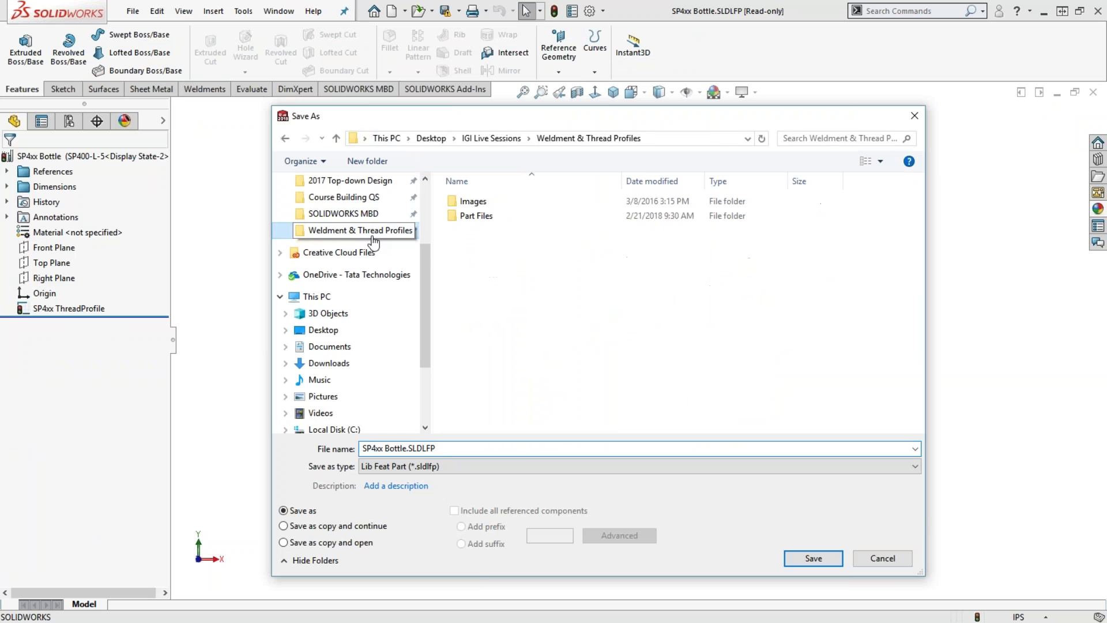
double_click(480, 219)
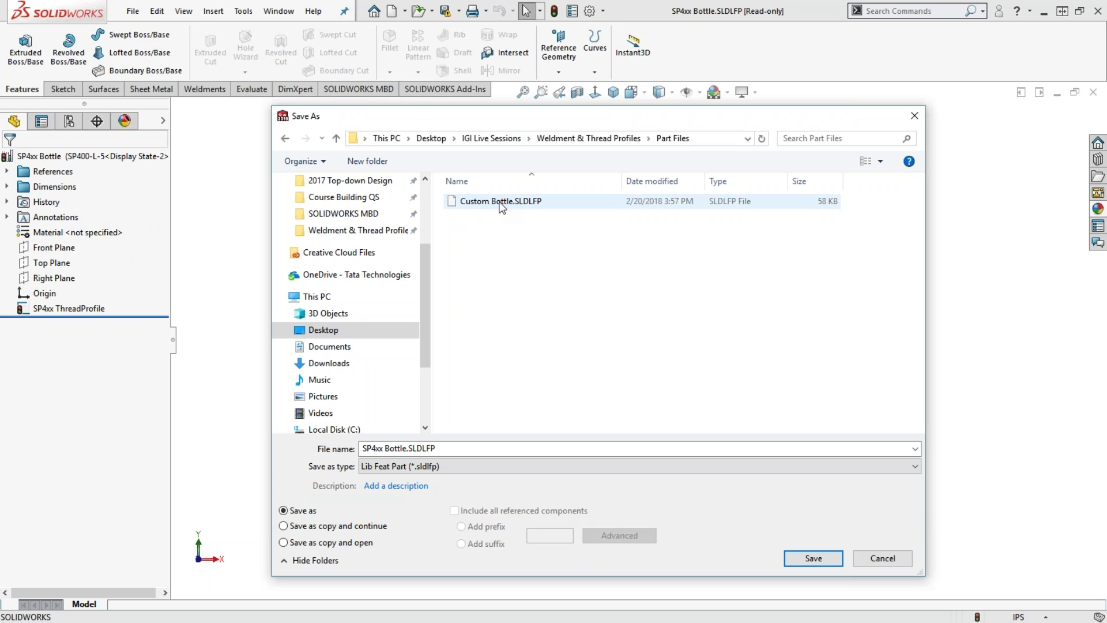
left_click(499, 203)
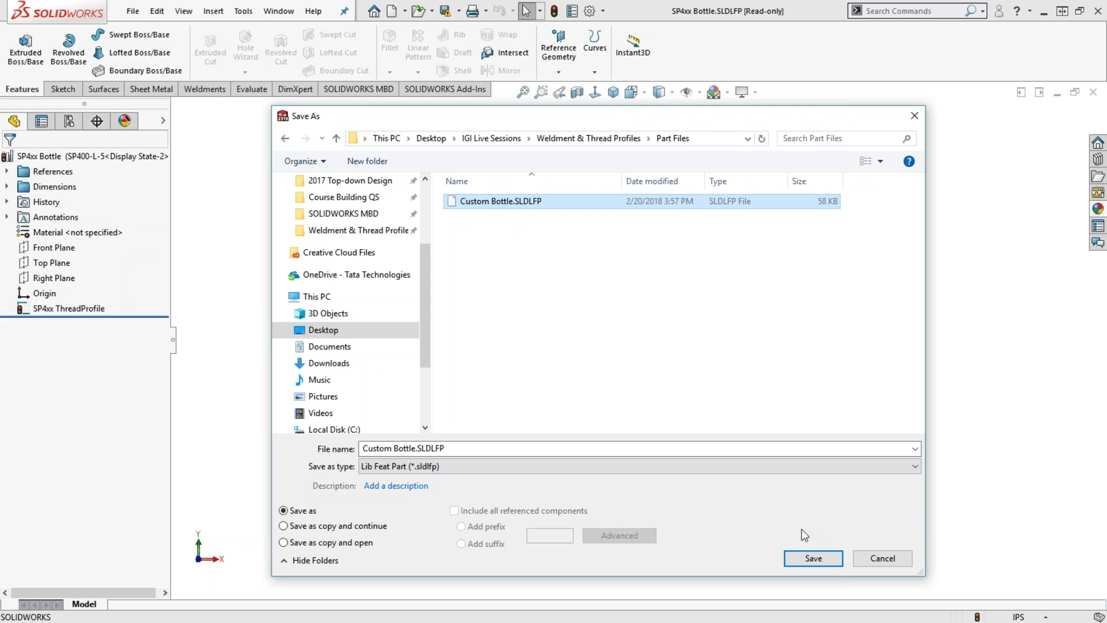
left_click(813, 558)
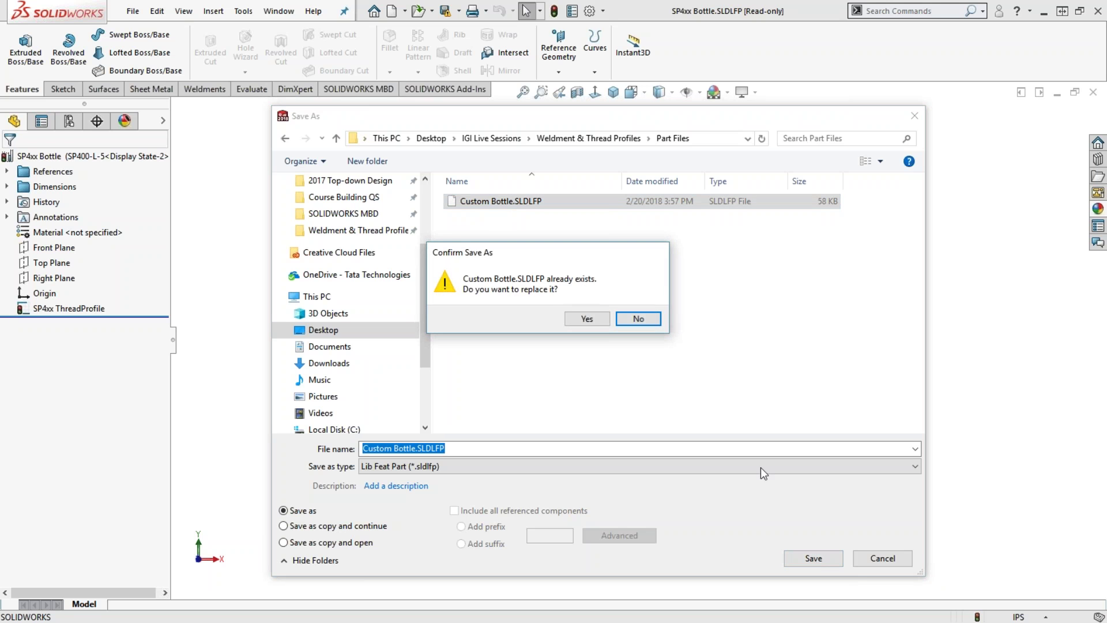
left_click(595, 317)
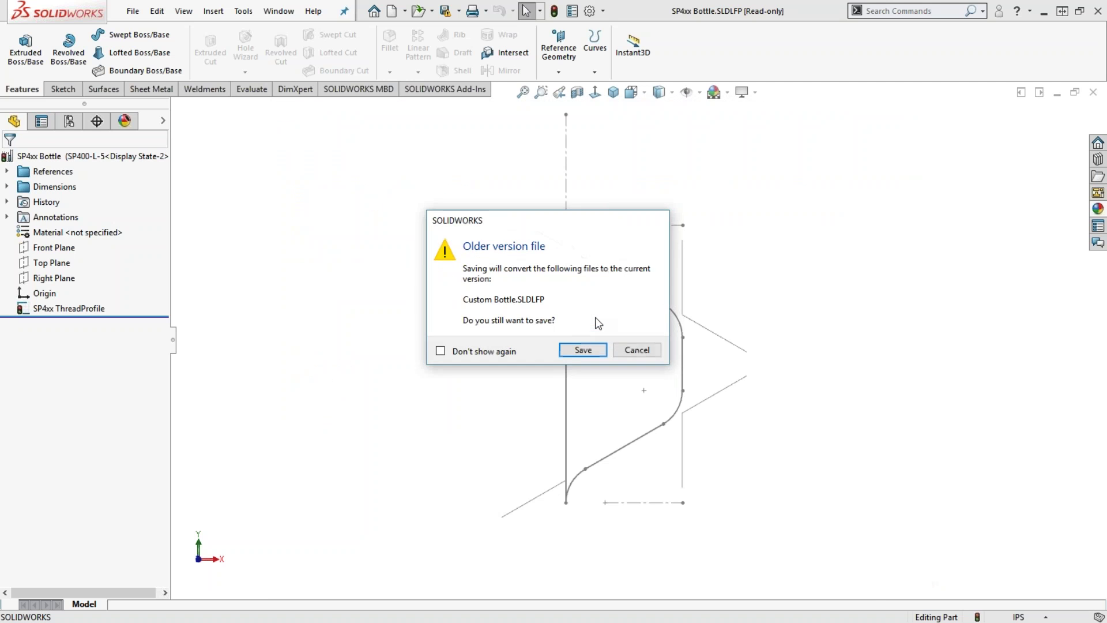
left_click(582, 350)
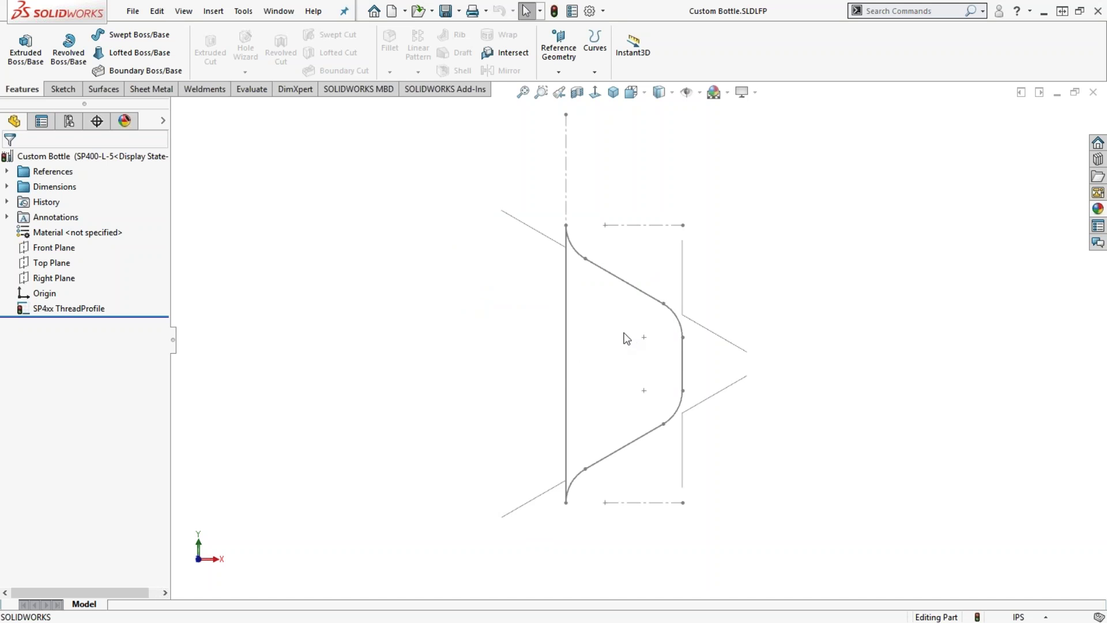
scroll(635, 340, "up", 2)
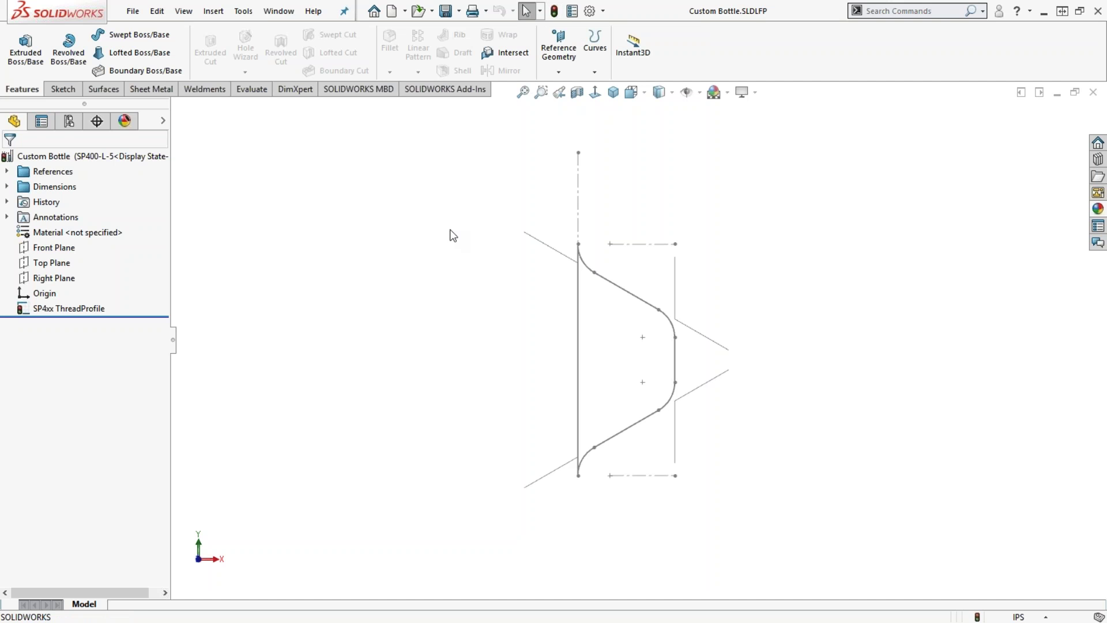
Step: Rebuild the library part and open the SP4xx ThreadProfile sketch for editing
key("ctrl+b")
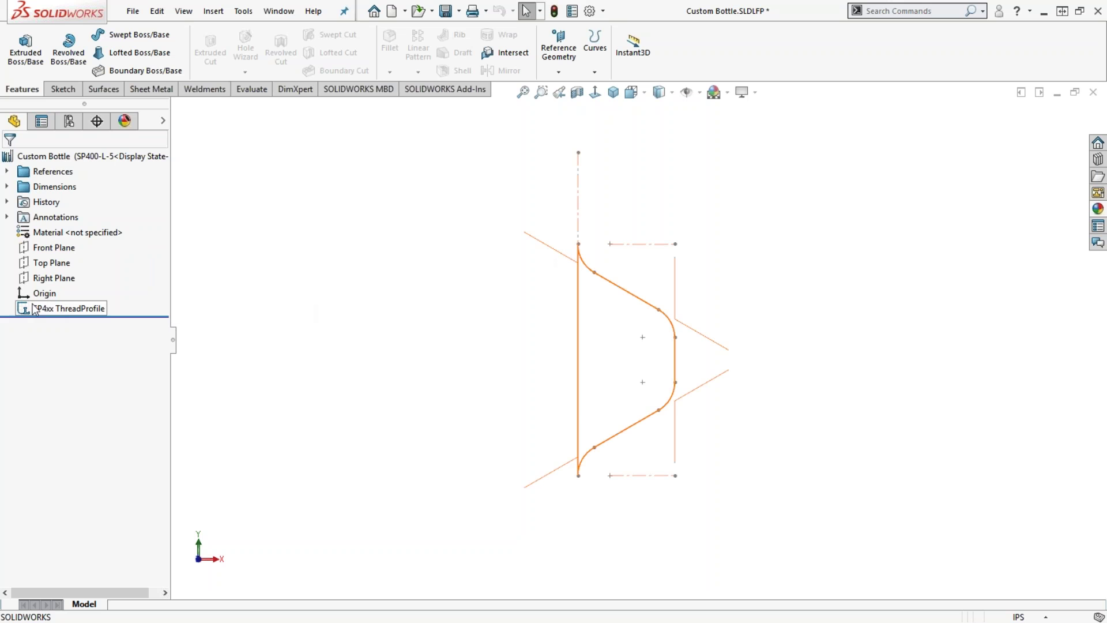
mouse_move(58, 309)
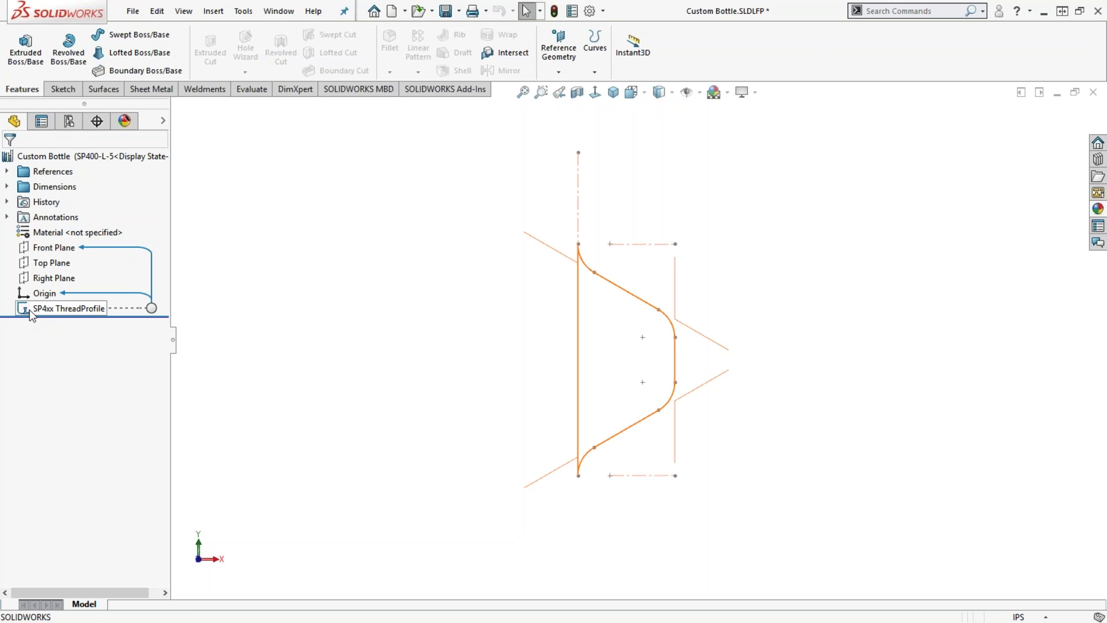
left_click(30, 310)
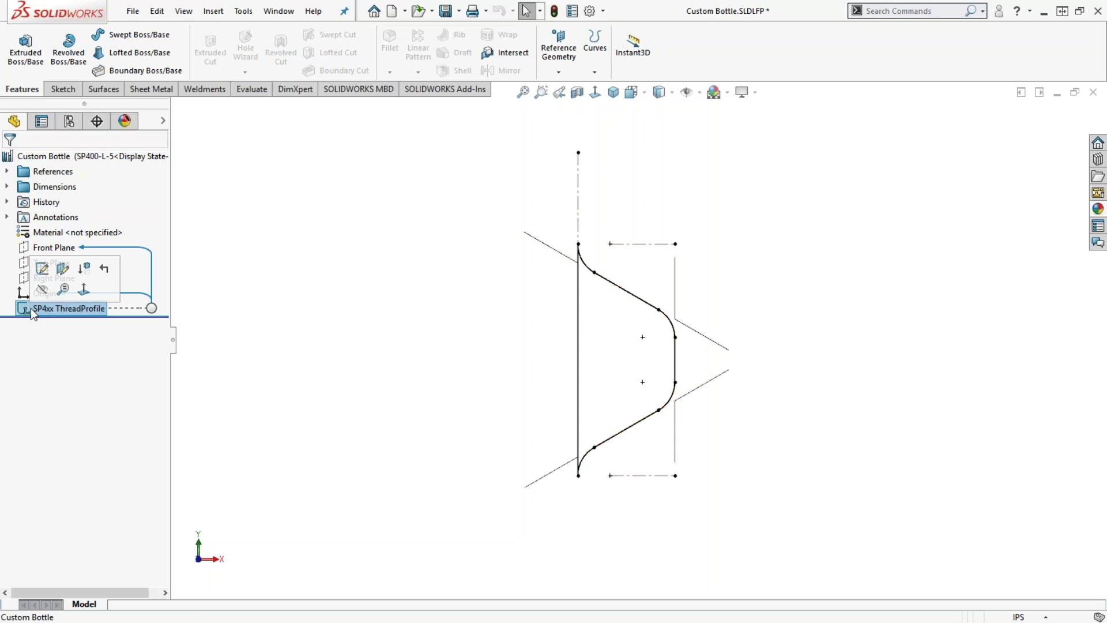
left_click(43, 269)
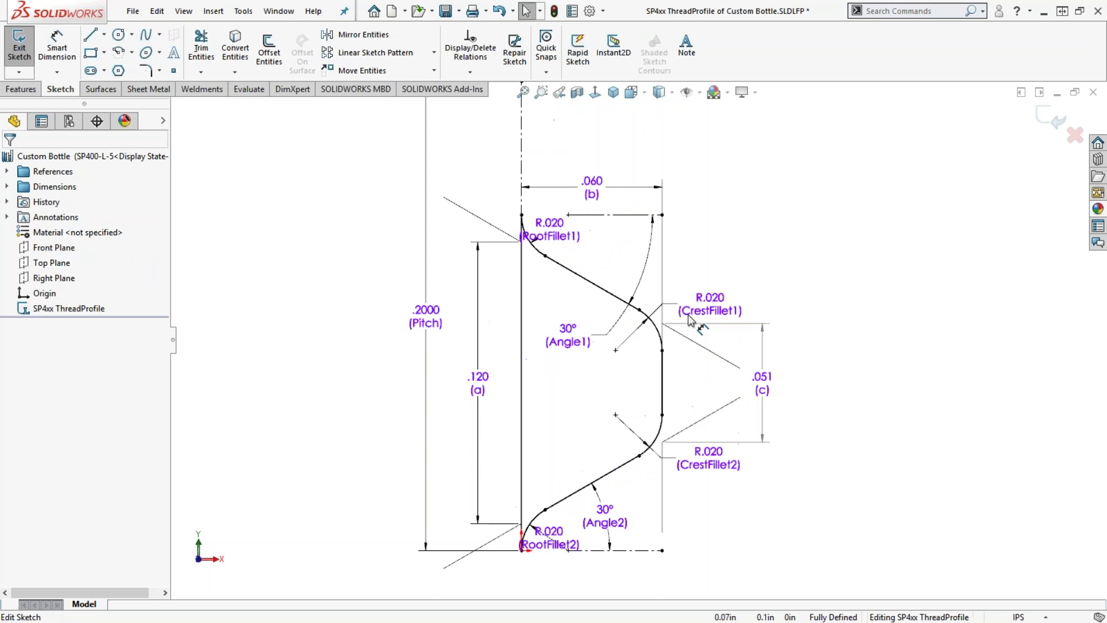
Step: Set the thread profile's Angle1 dimension to 10 degrees
scroll(692, 321, "down", 2)
left_click(548, 339)
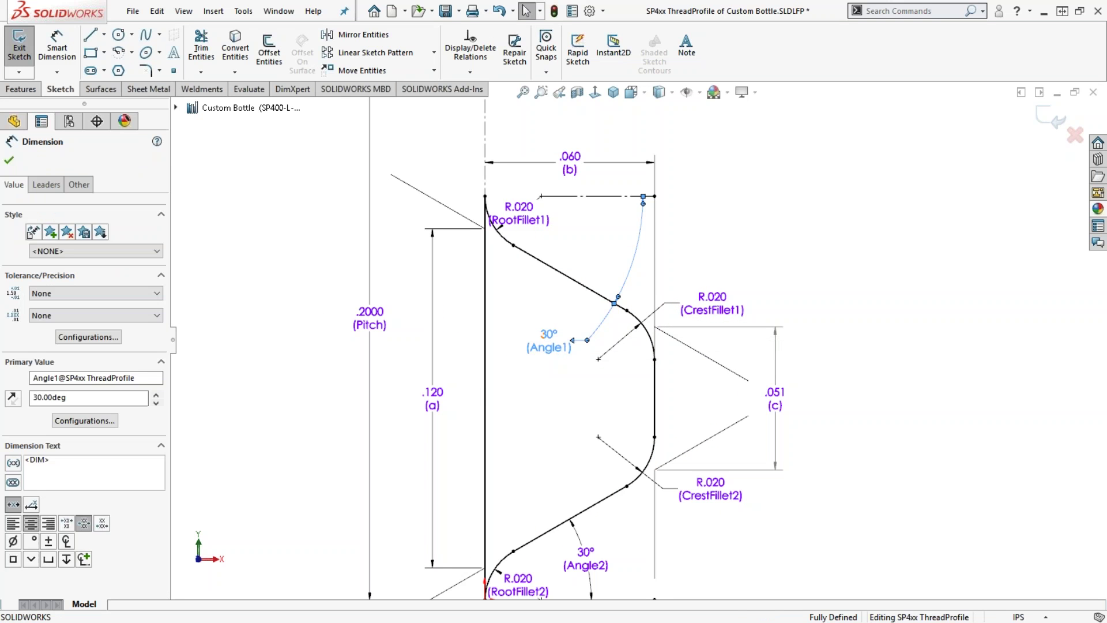
double_click(548, 339)
type("10")
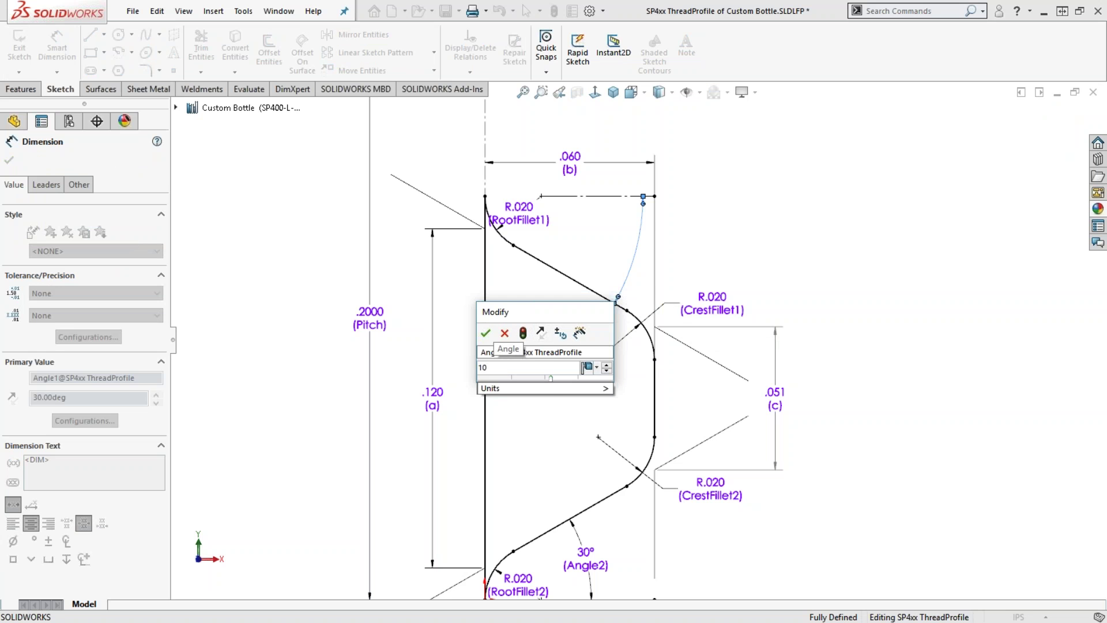
key("Return")
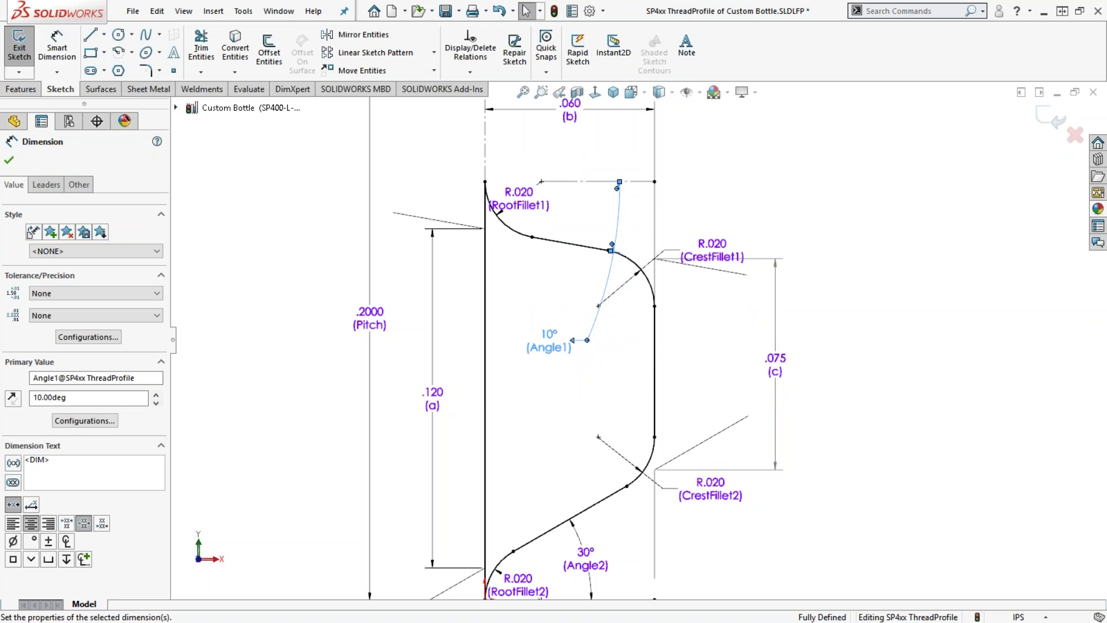
Step: Set the CrestFillet2 radius of the thread profile to 0.03 in
key("f")
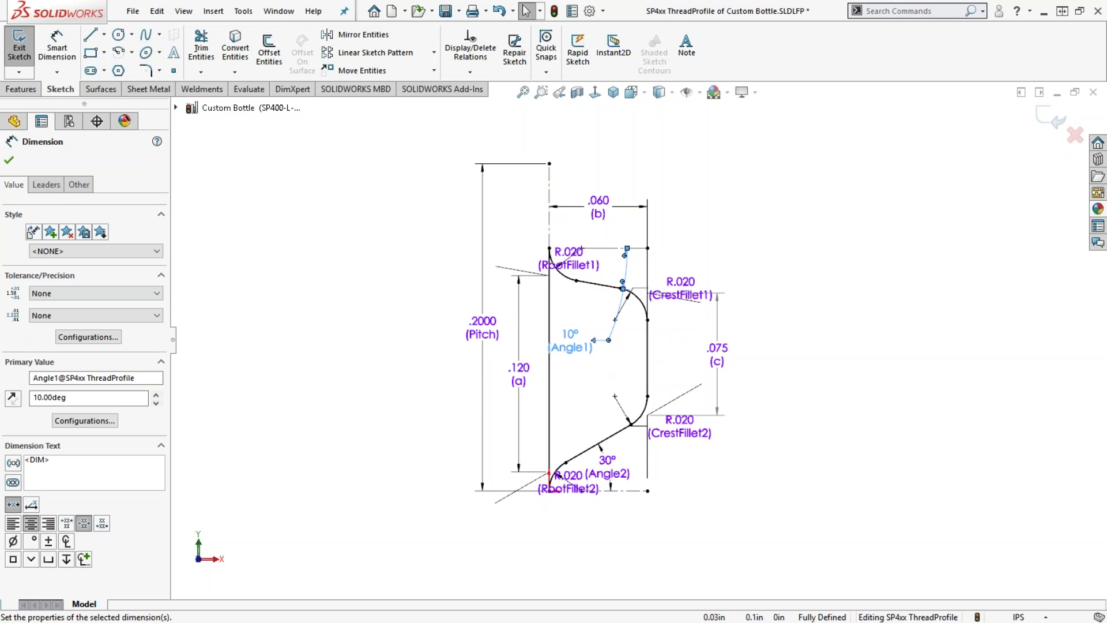
scroll(613, 379, "down", 2)
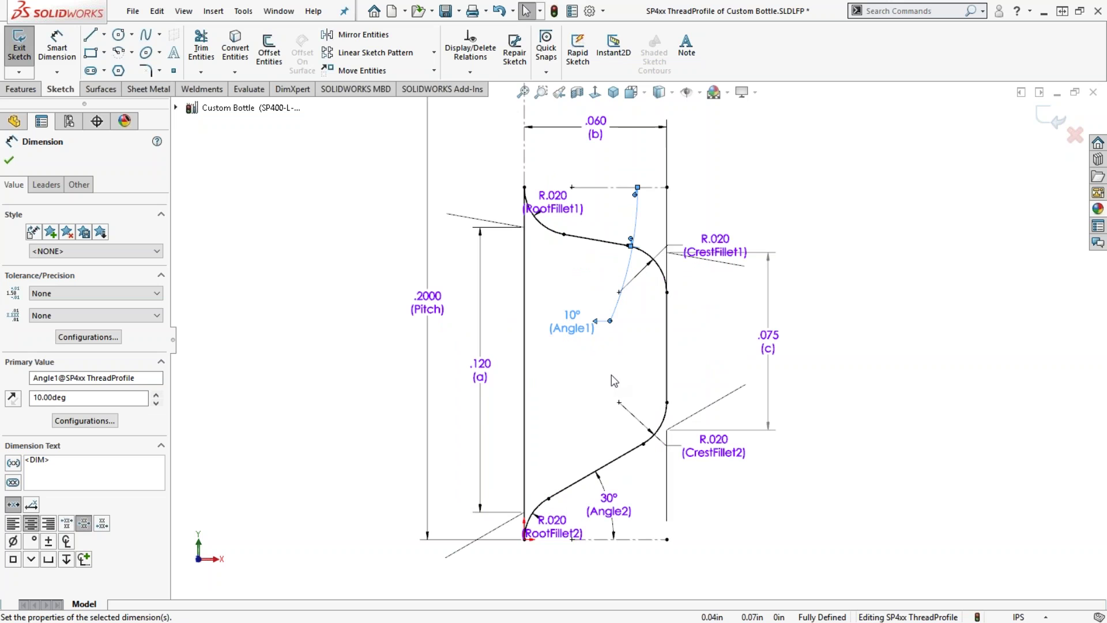
double_click(716, 445)
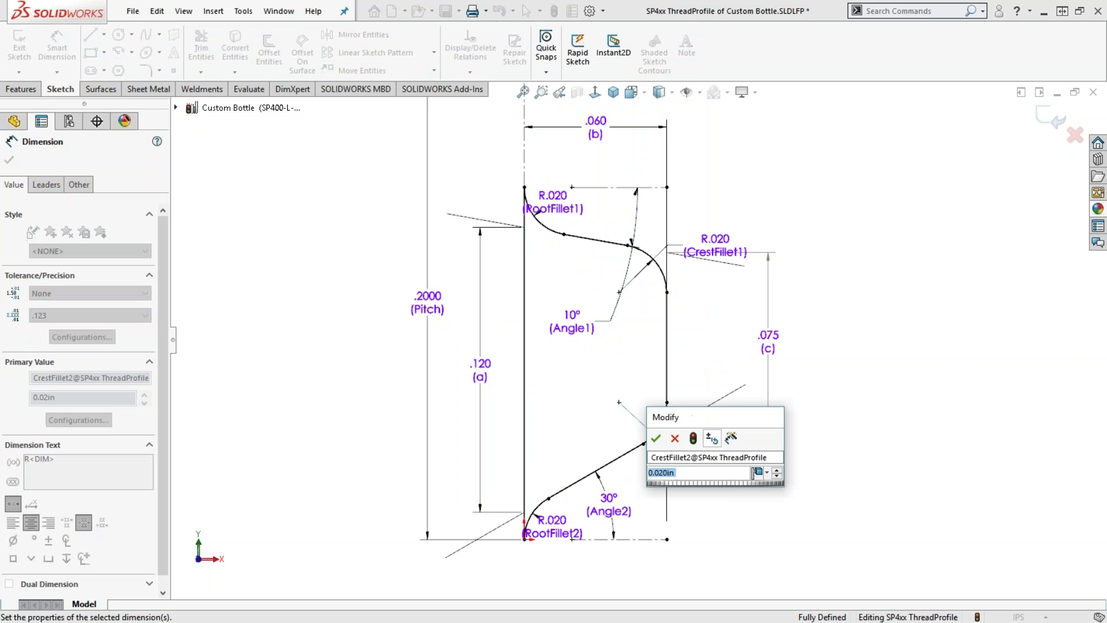
key("BackSpace")
type(".03")
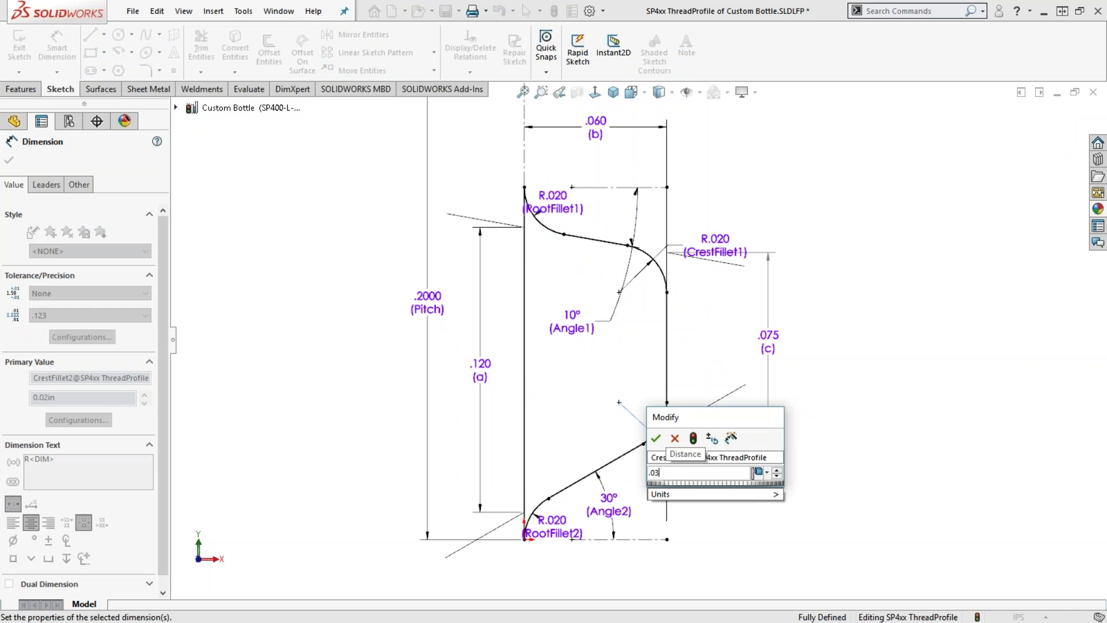
key("Return")
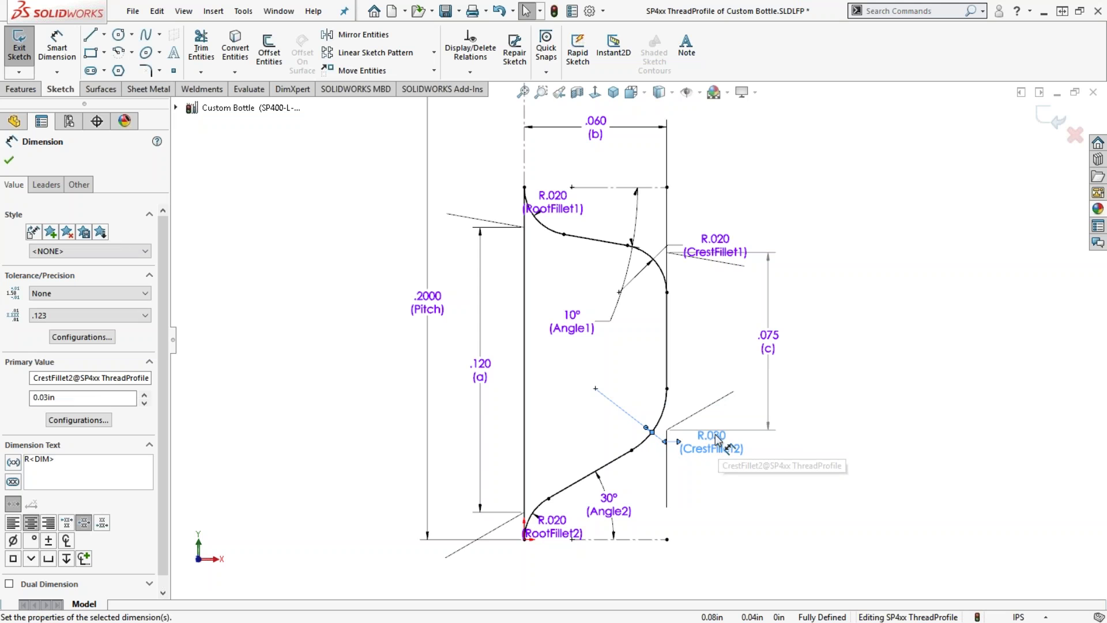
Step: Set the CrestFillet2 radius to 0.05 in and exit the thread profile sketch, keeping the changes
left_click(752, 470)
left_click(715, 440)
double_click(712, 441)
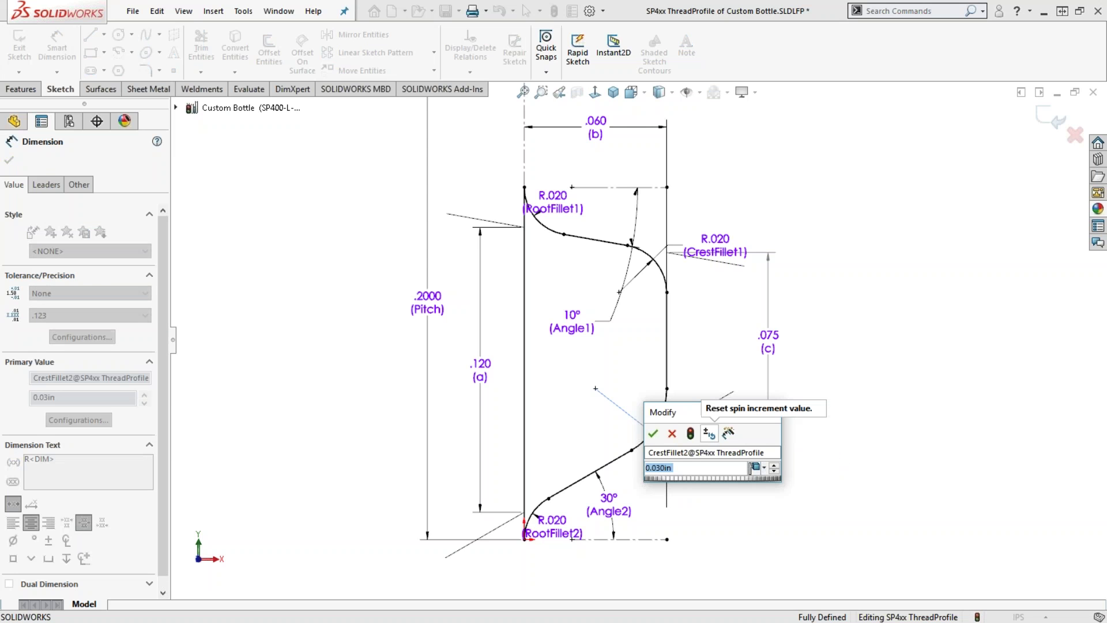
type(".")
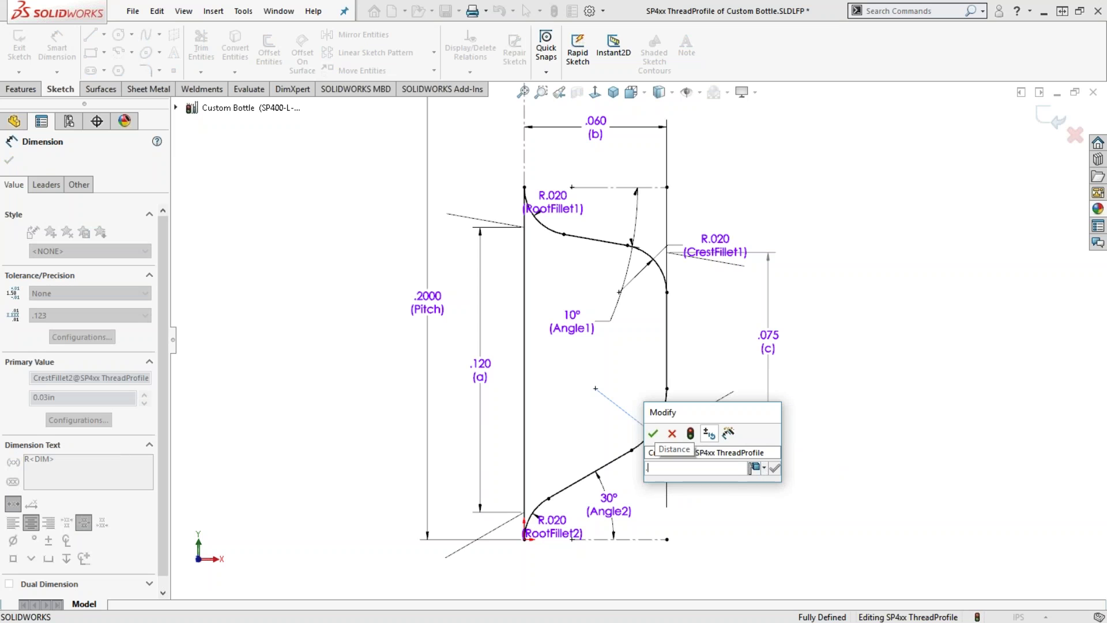
type("05")
key("Return")
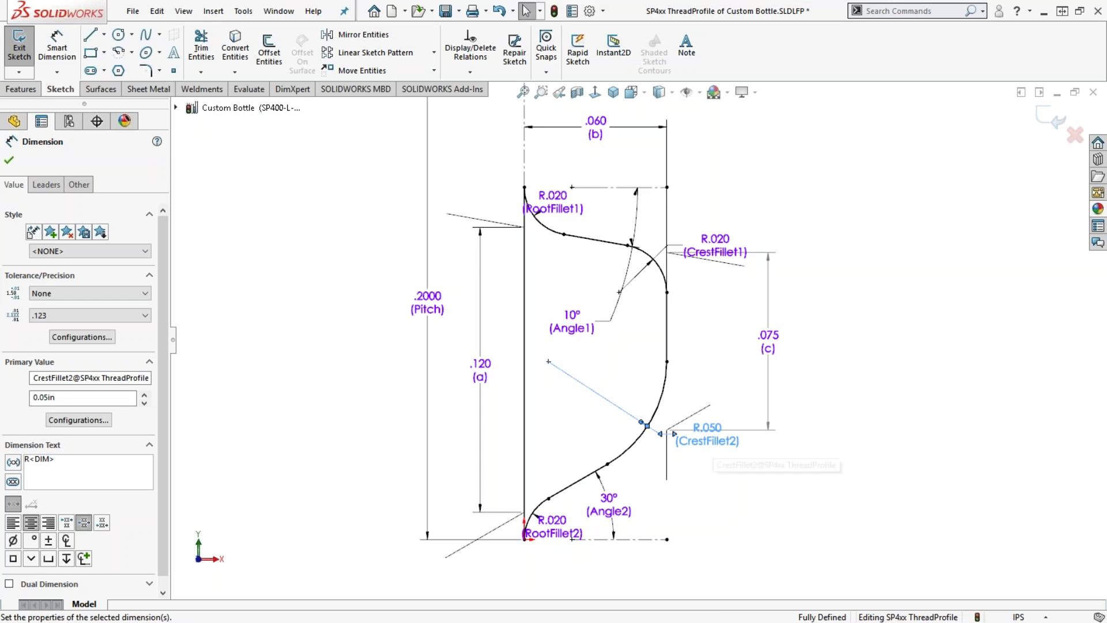
left_click(866, 335)
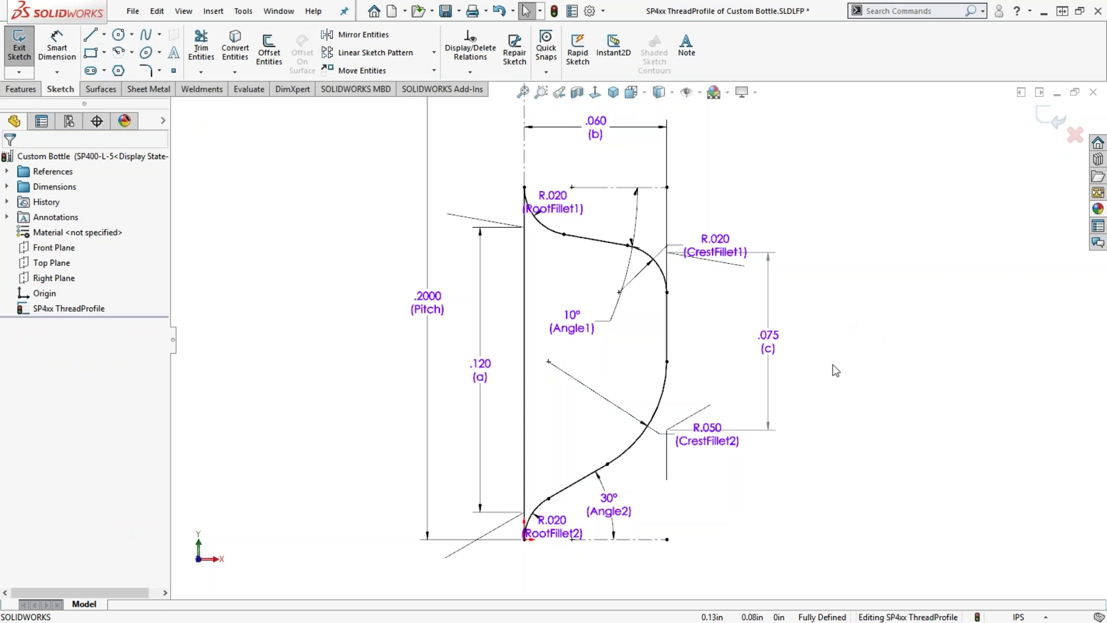
scroll(635, 338, "up", 2)
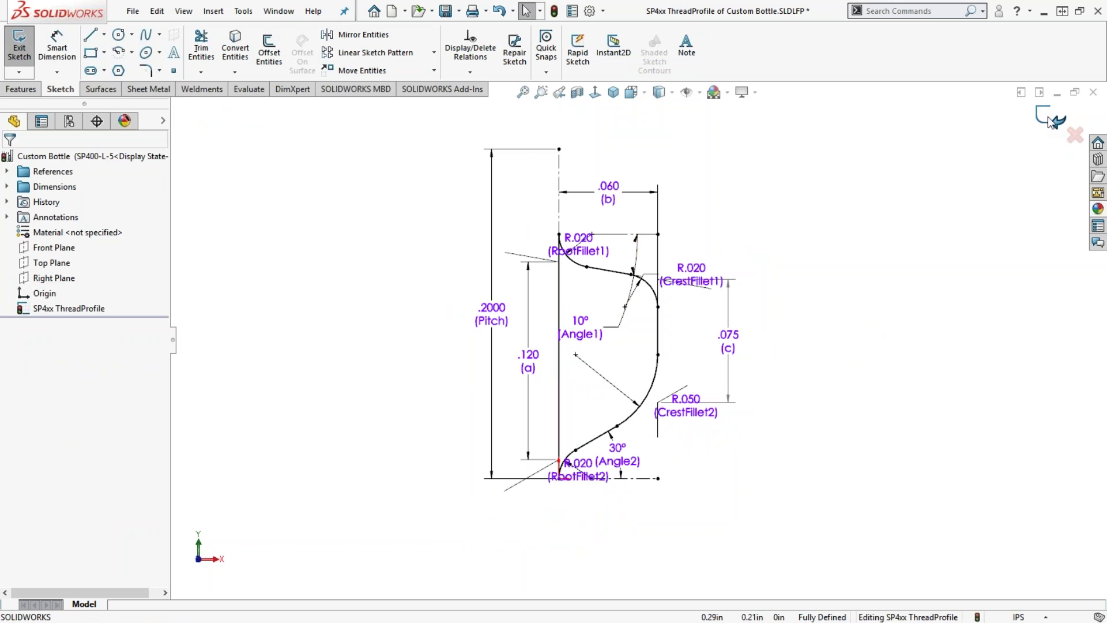
left_click(1050, 121)
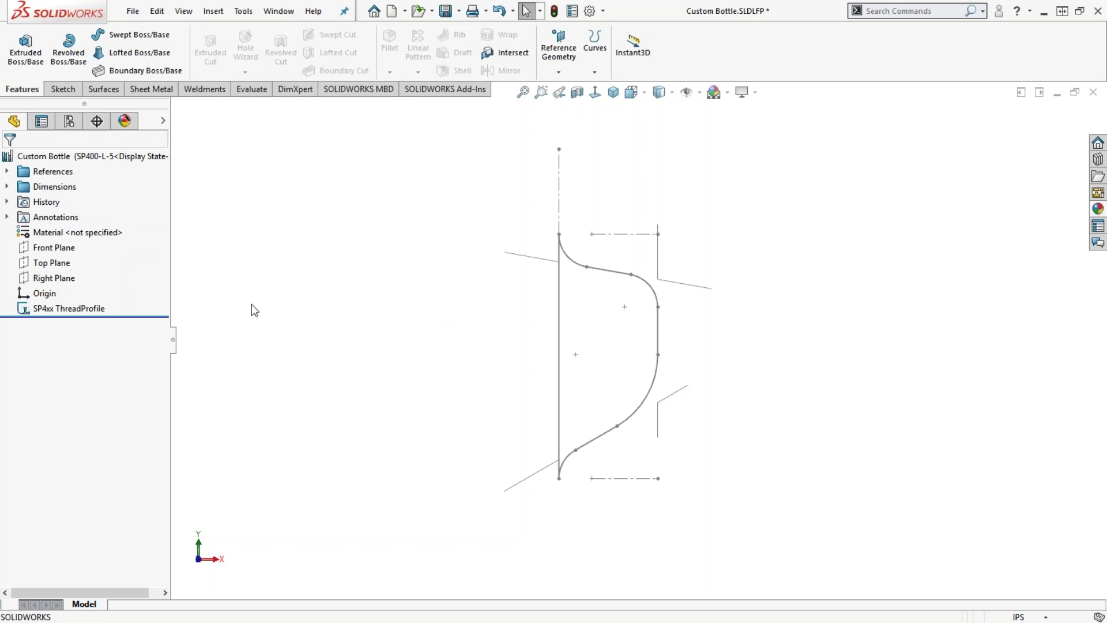
Step: Select the SP4xx ThreadProfile sketch, save Custom Bottle.SLDLFP, and clear the selection
left_click(55, 309)
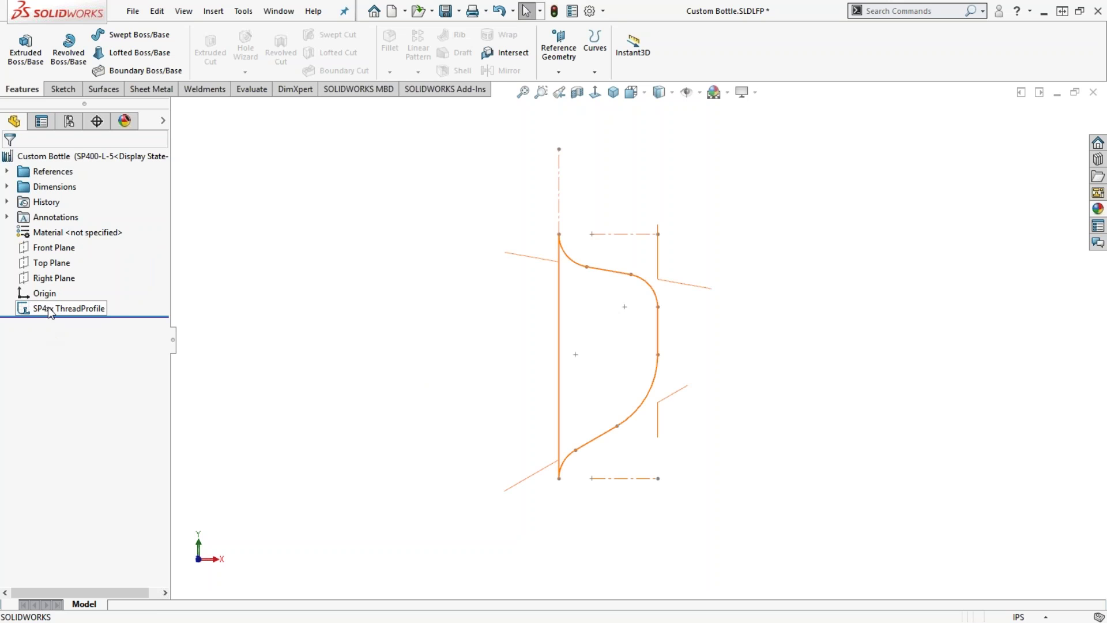
mouse_move(48, 310)
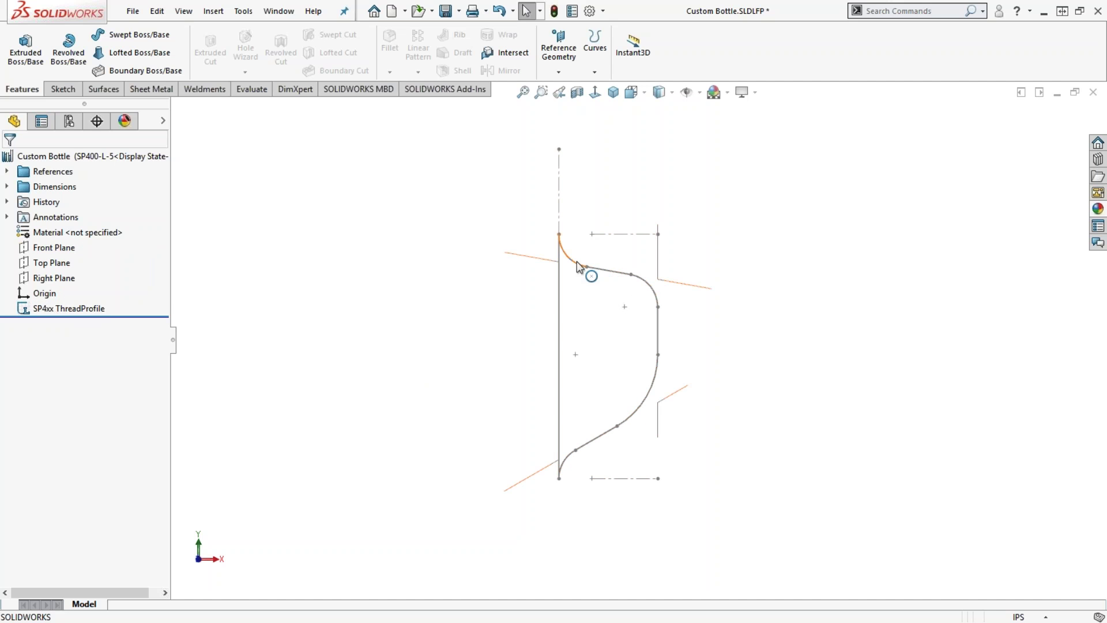
left_click(37, 307)
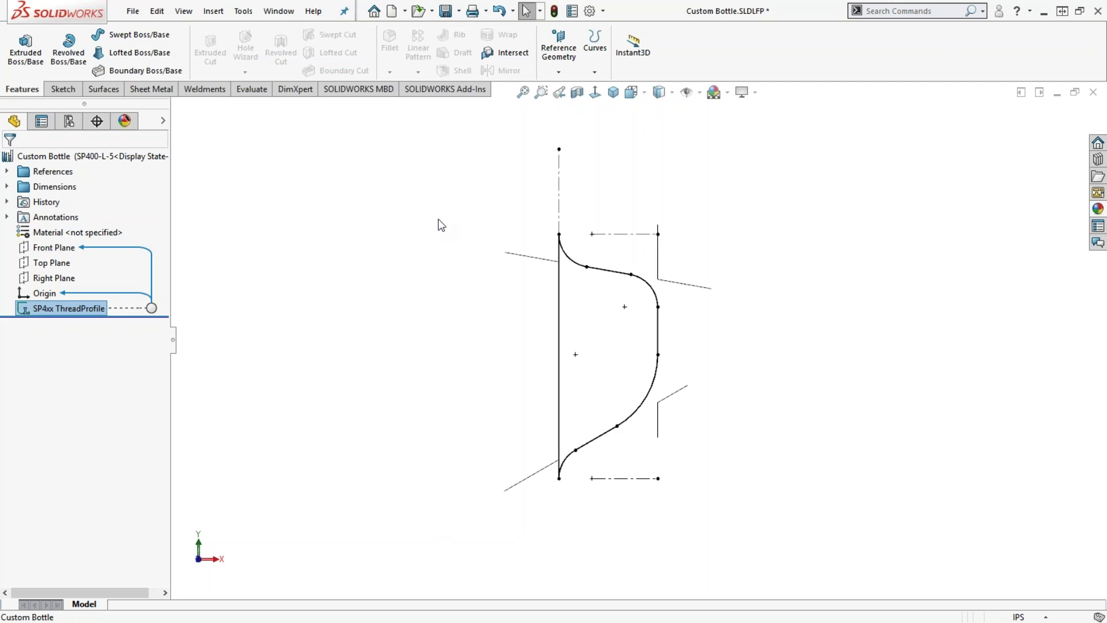
left_click(446, 12)
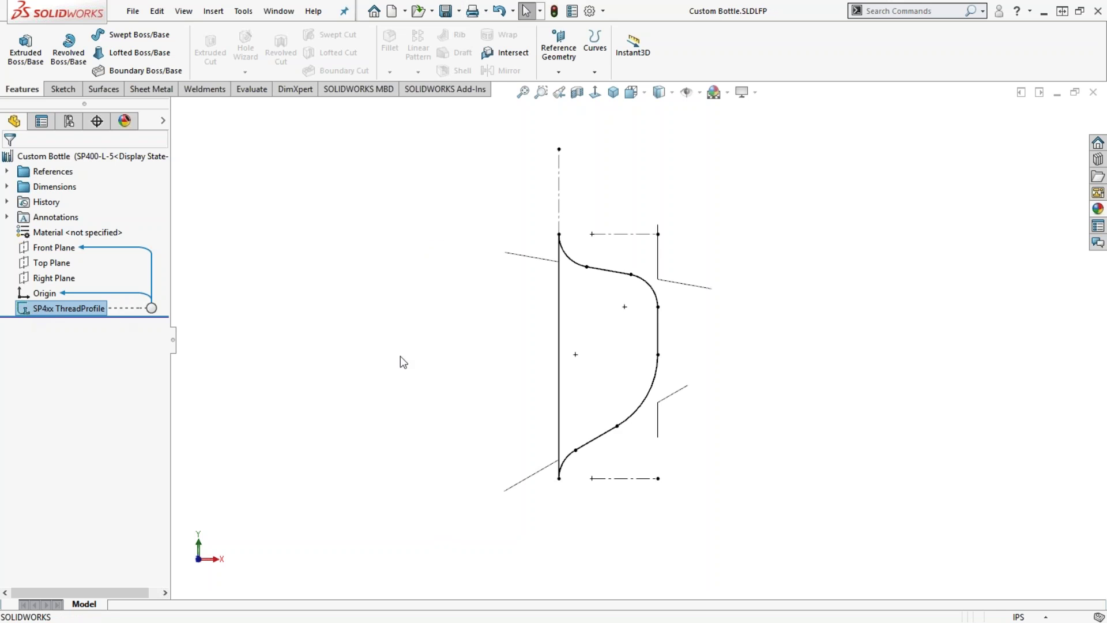
left_click(415, 358)
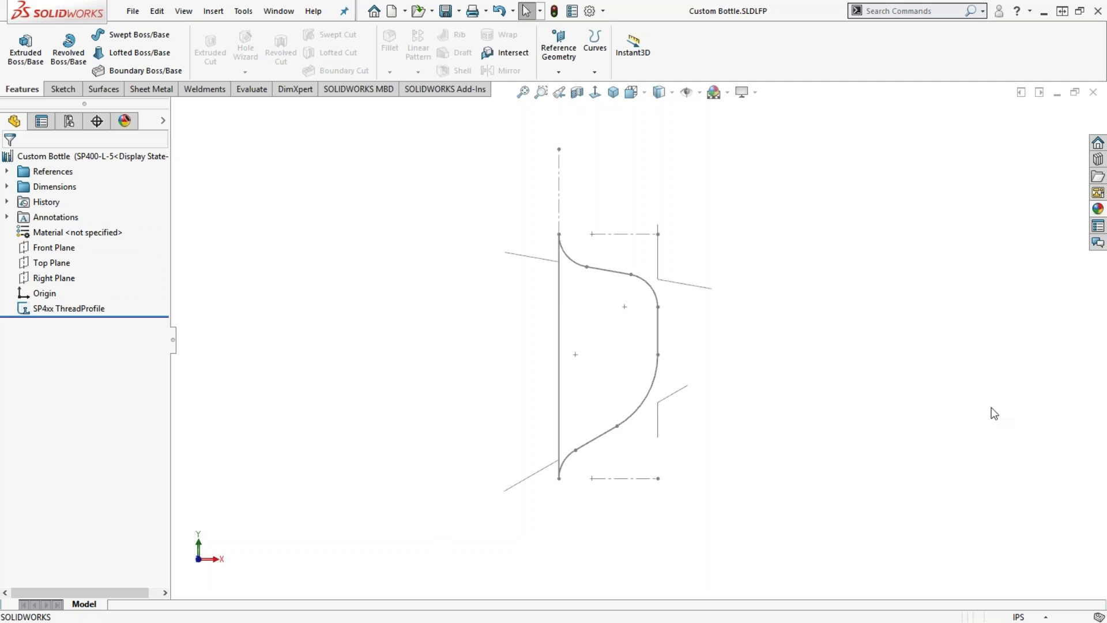
Step: Switch to File Explorer and locate Custom Bottle.SLDLFP in the Weldment & Thread Profiles\Part Files folder
key("alt+Tab")
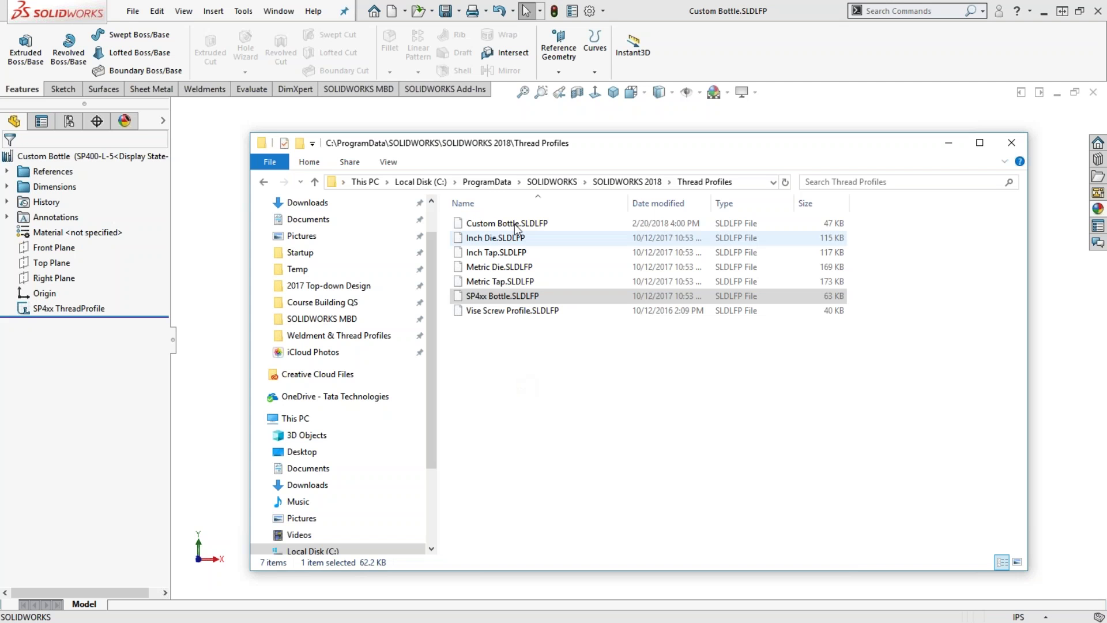
left_click(357, 334)
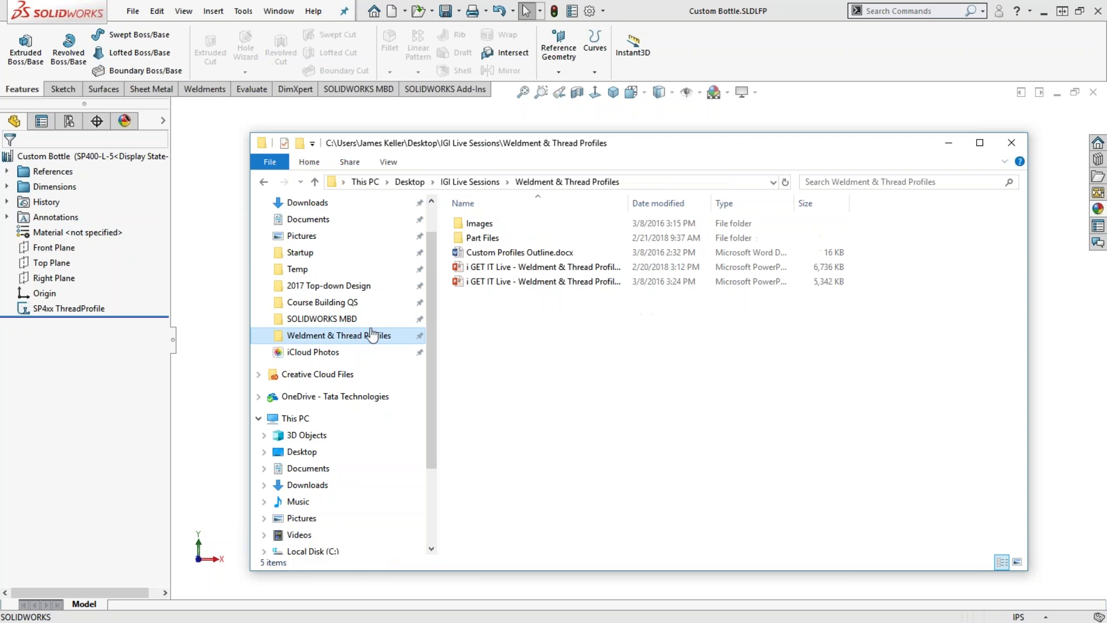
double_click(505, 238)
left_click(491, 225)
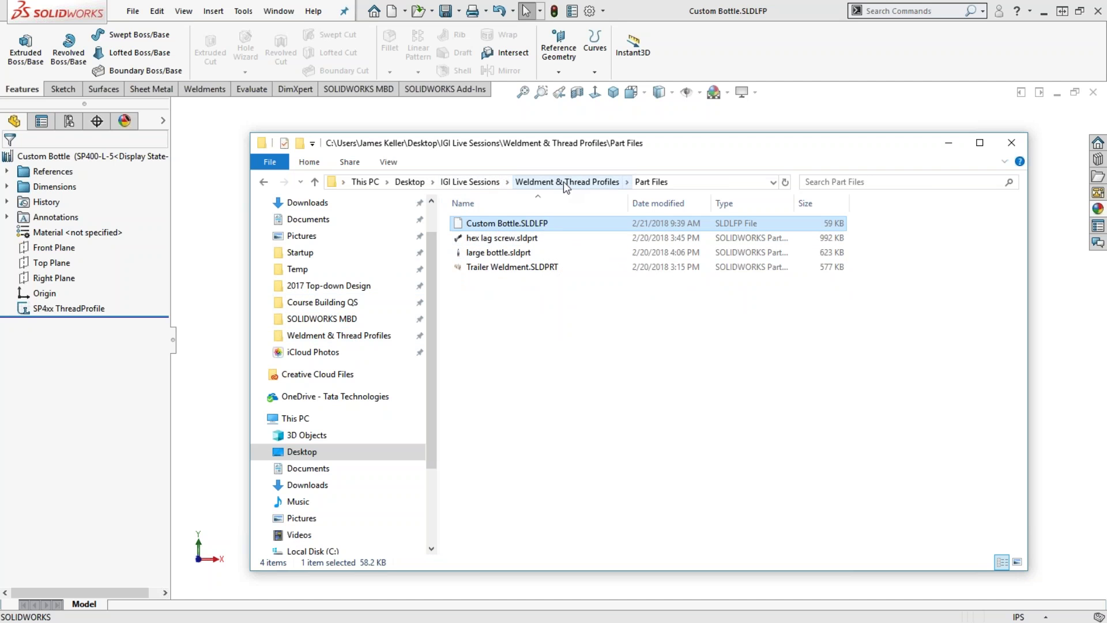
mouse_move(563, 227)
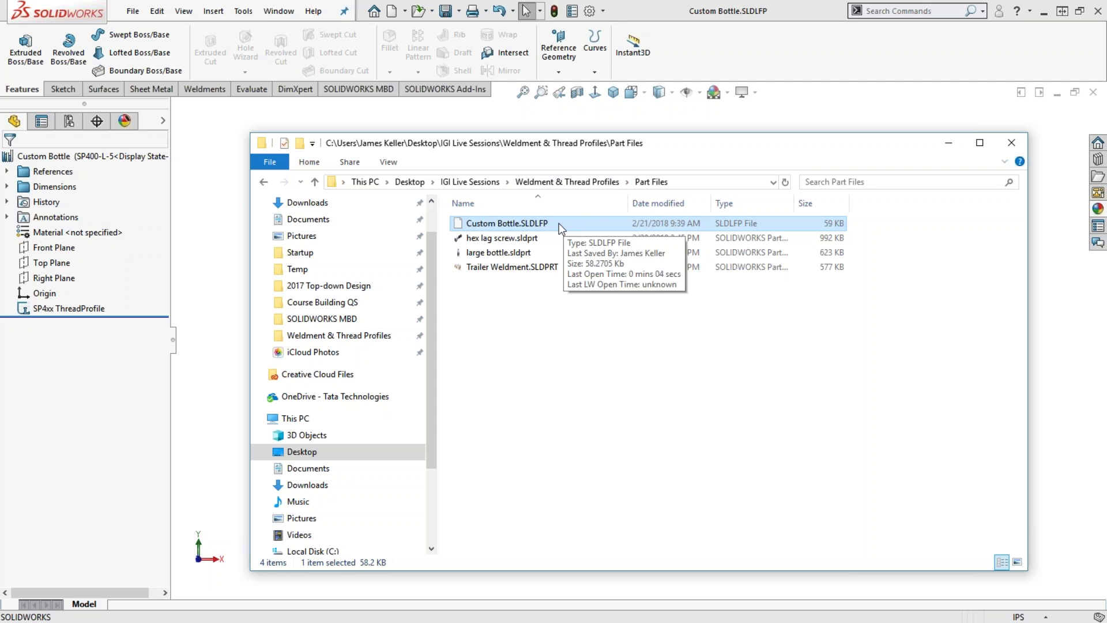
left_click(559, 223)
left_click(587, 224)
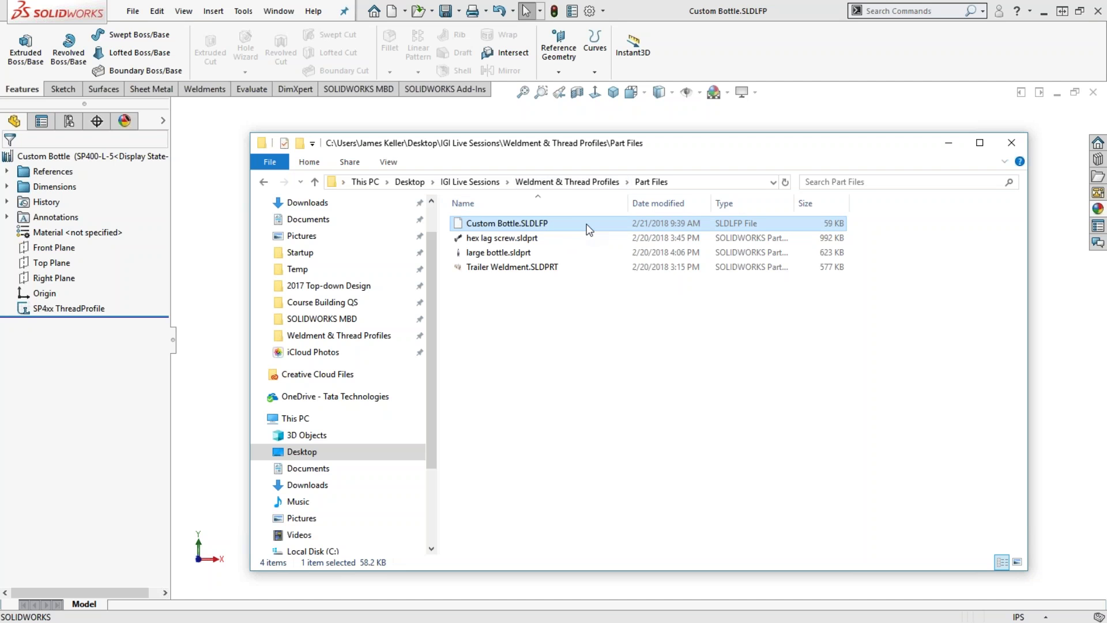
left_click(585, 223)
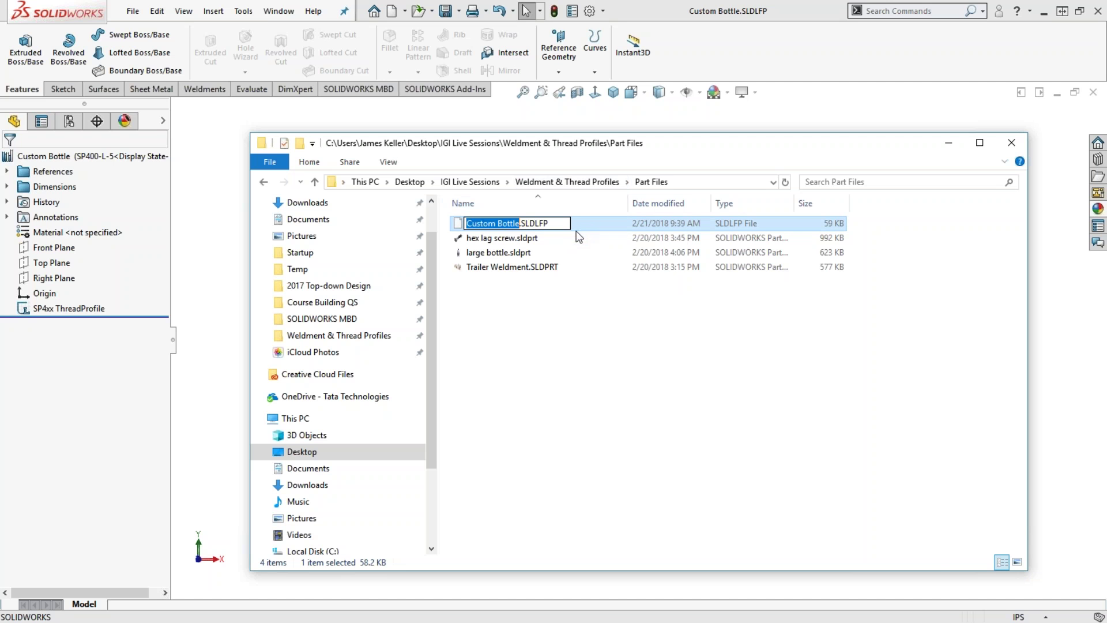
left_click(586, 225)
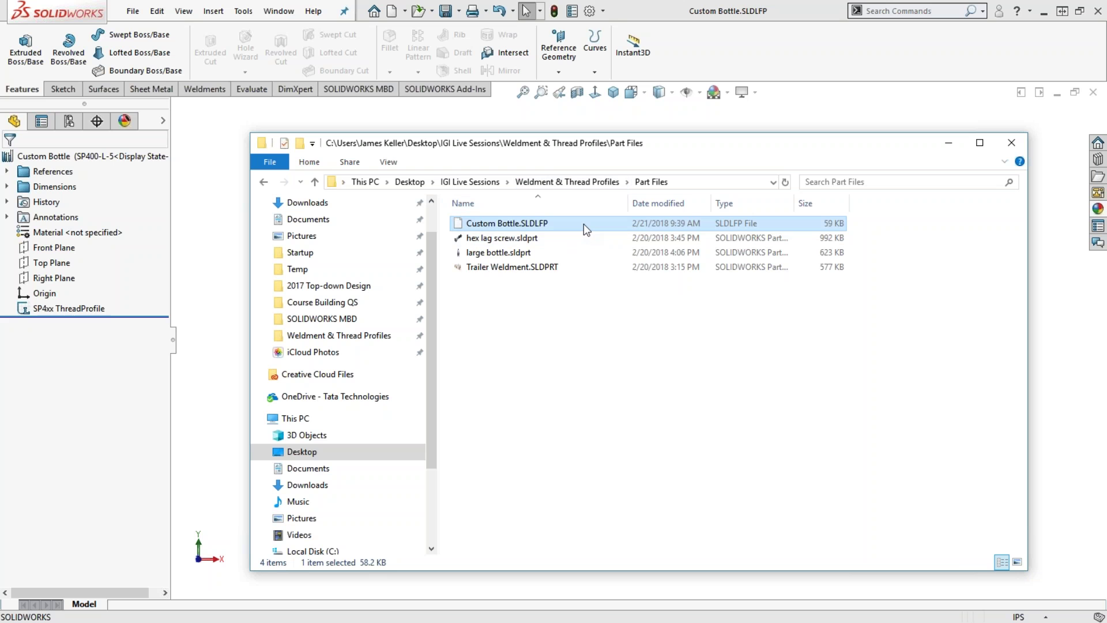
left_click(555, 397)
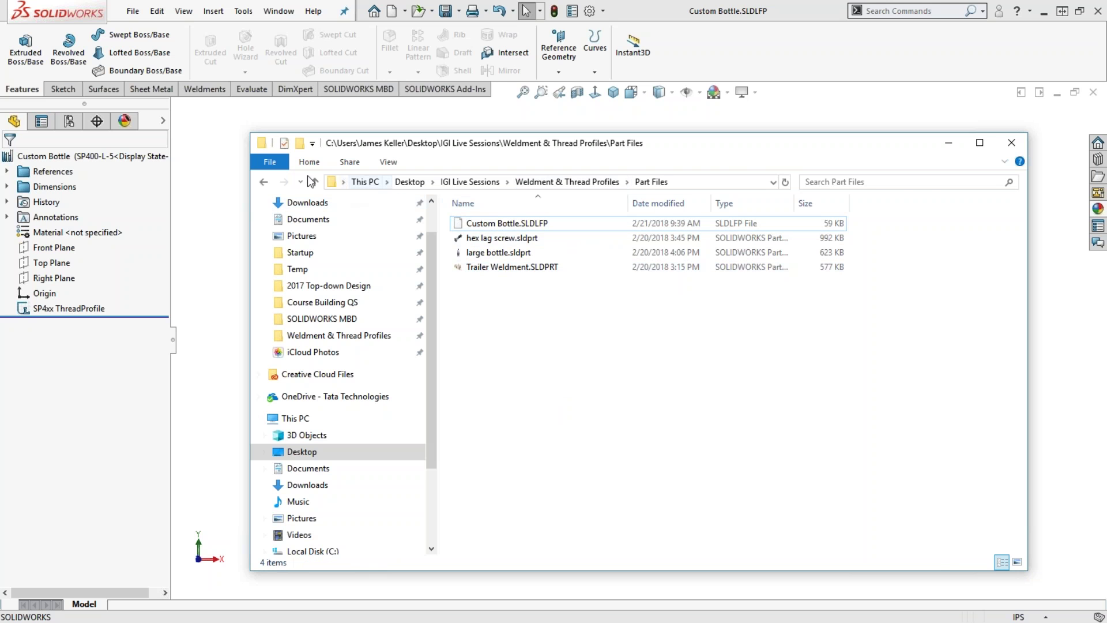
Step: Browse to the folder C:\ProgramData\SOLIDWORKS\SOLIDWORKS 2018\Thread Profiles
left_click(264, 182)
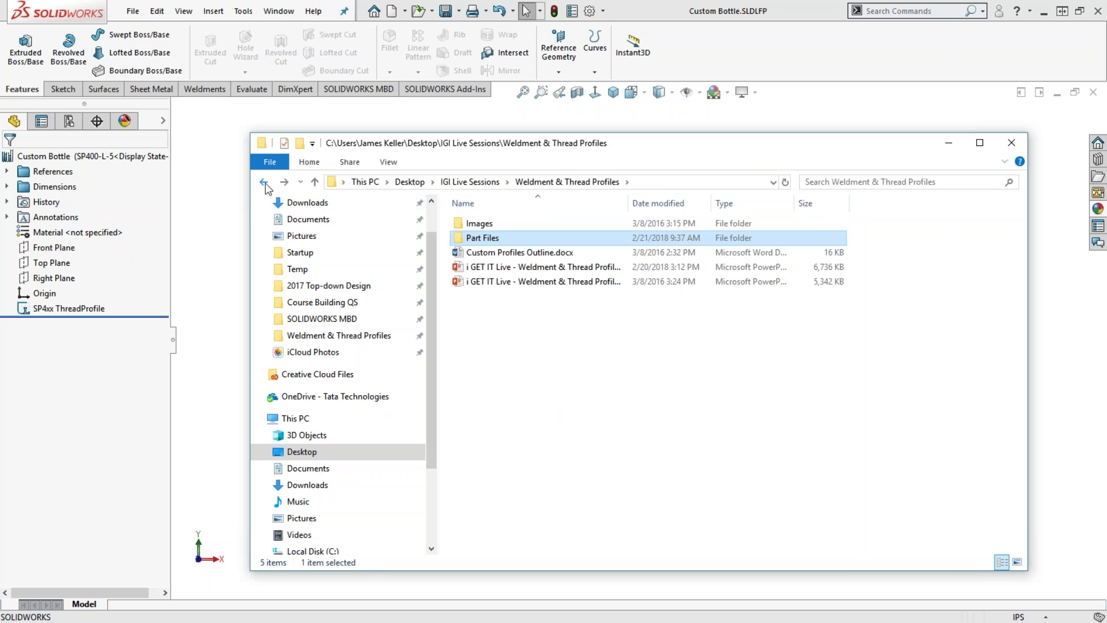
left_click(657, 182)
left_click(612, 306)
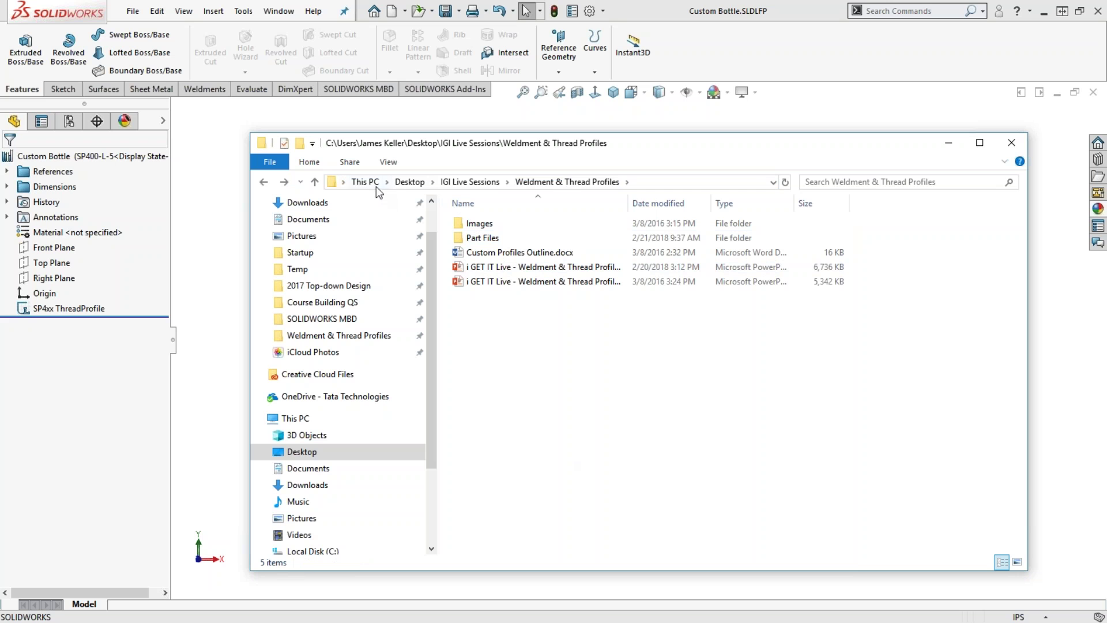
left_click(315, 551)
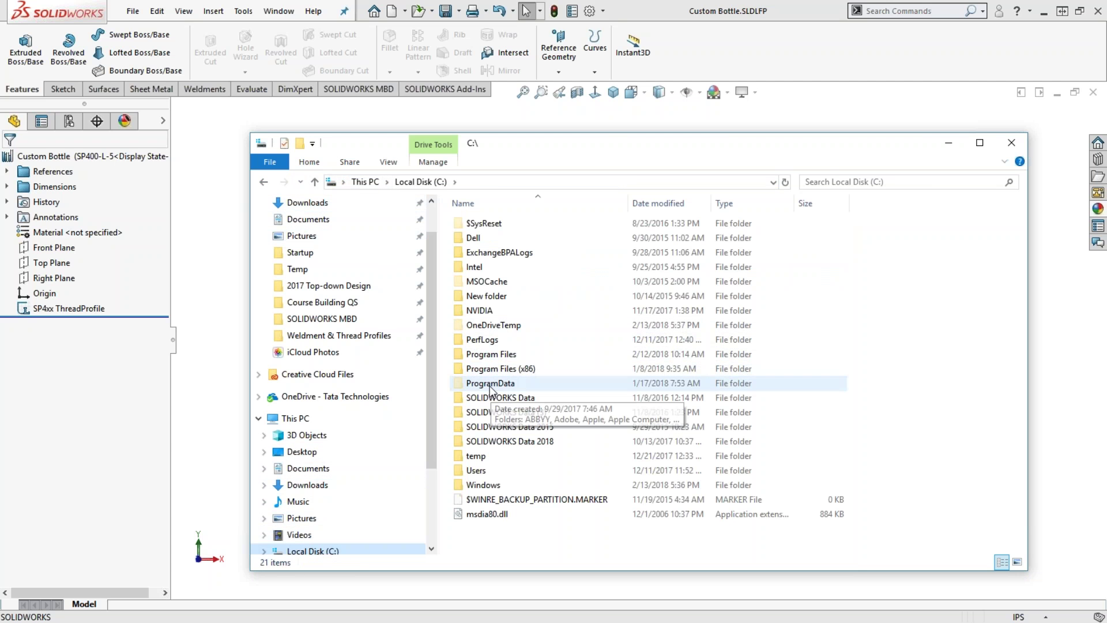
double_click(491, 389)
scroll(585, 444, "down", 1)
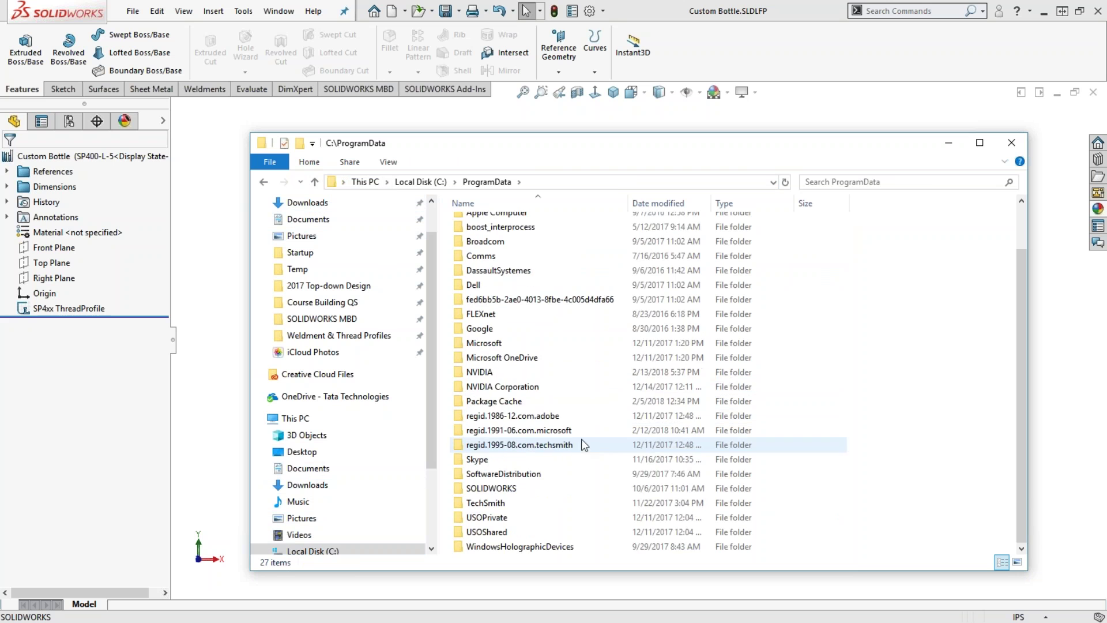
double_click(521, 486)
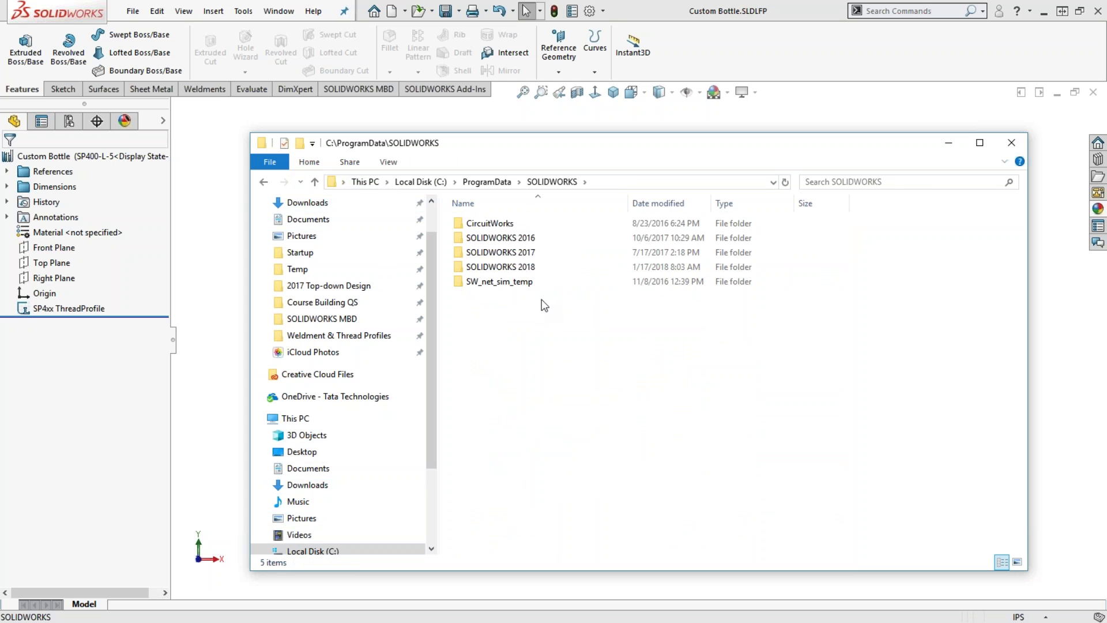
double_click(538, 267)
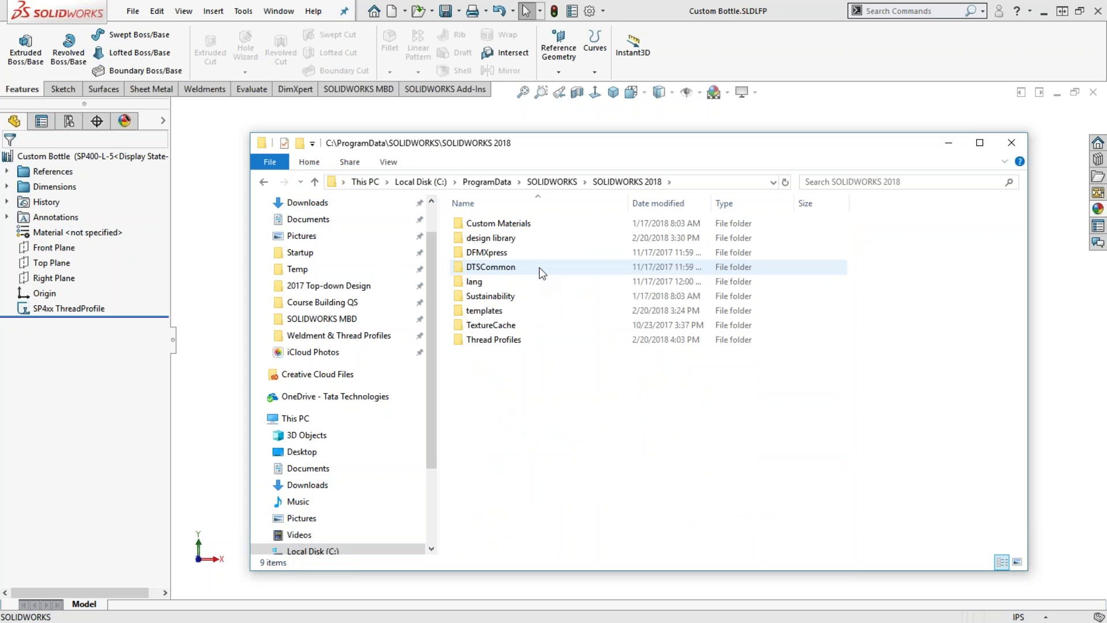
double_click(525, 343)
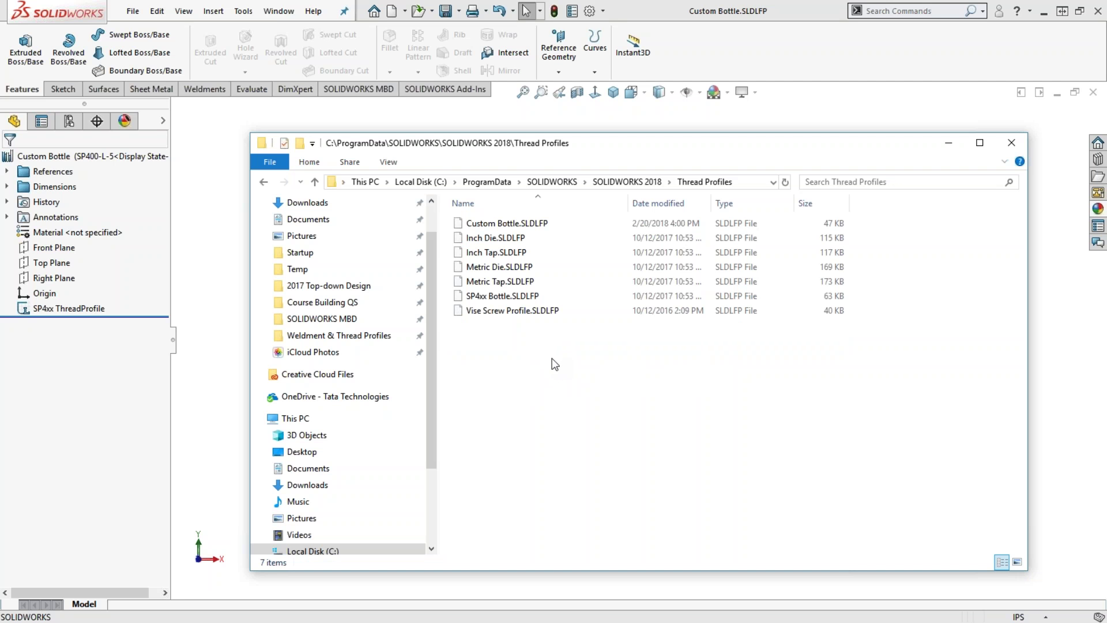
Step: Paste the copied Custom Bottle.SLDLFP into the Thread Profiles folder, replacing the existing file, and return to SOLIDWORKS
key("ctrl+v")
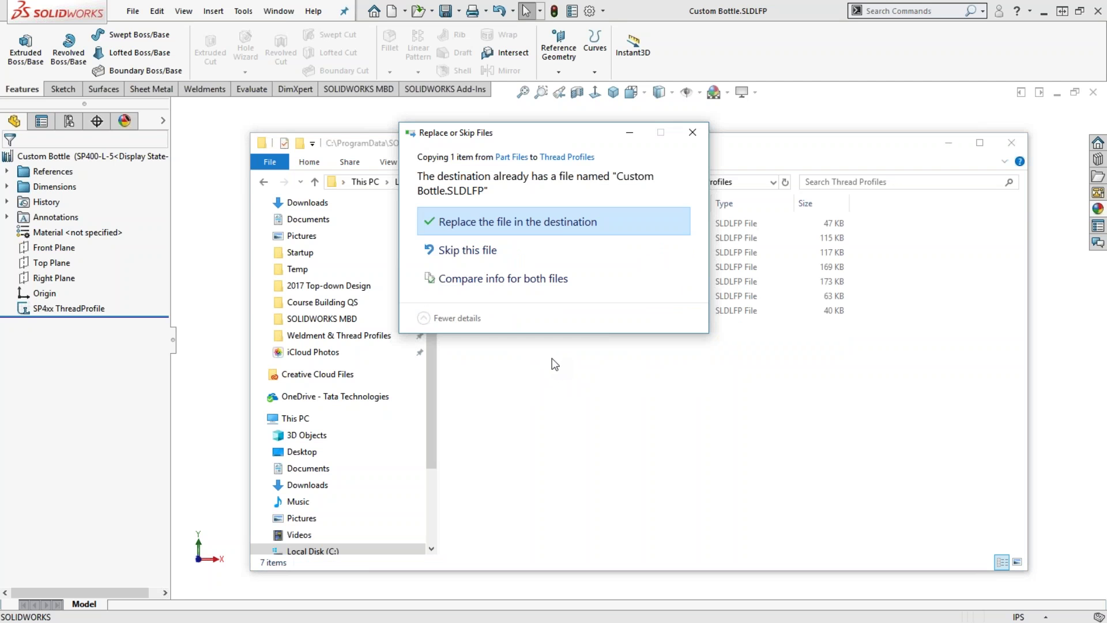
left_click(534, 221)
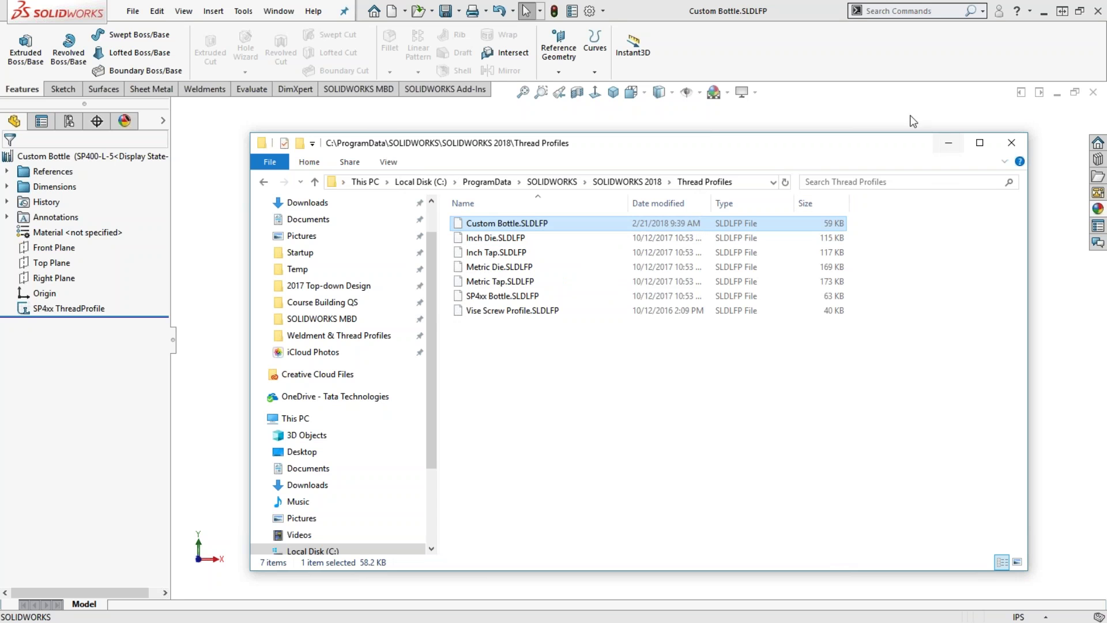
left_click(857, 107)
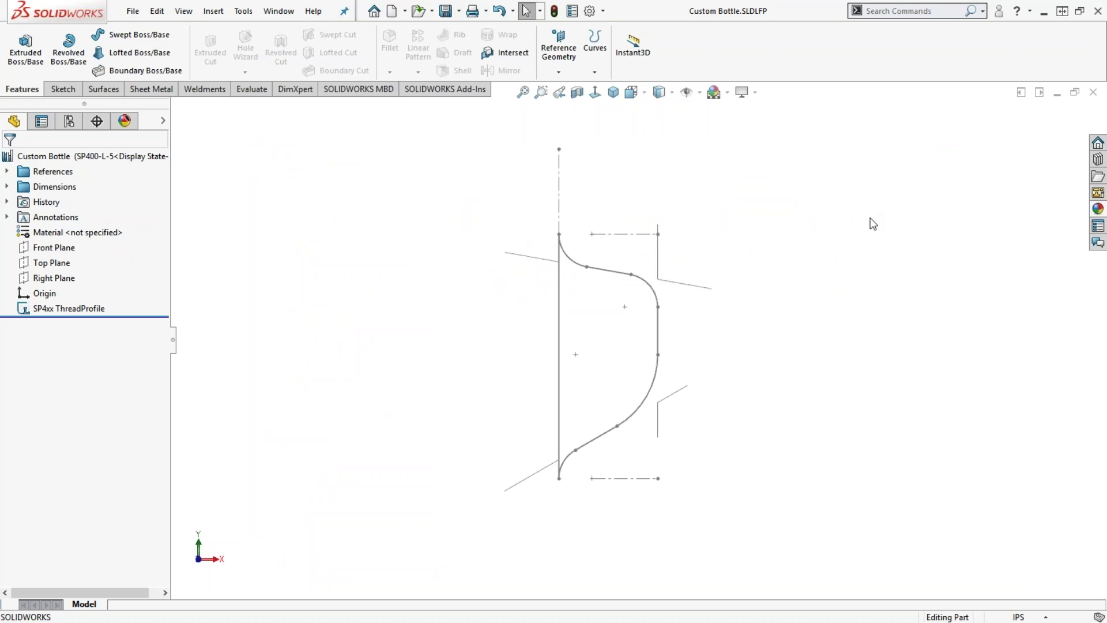
Step: Switch to the large bottle part and roll the feature history back to just after Thread1
key("ctrl+Tab")
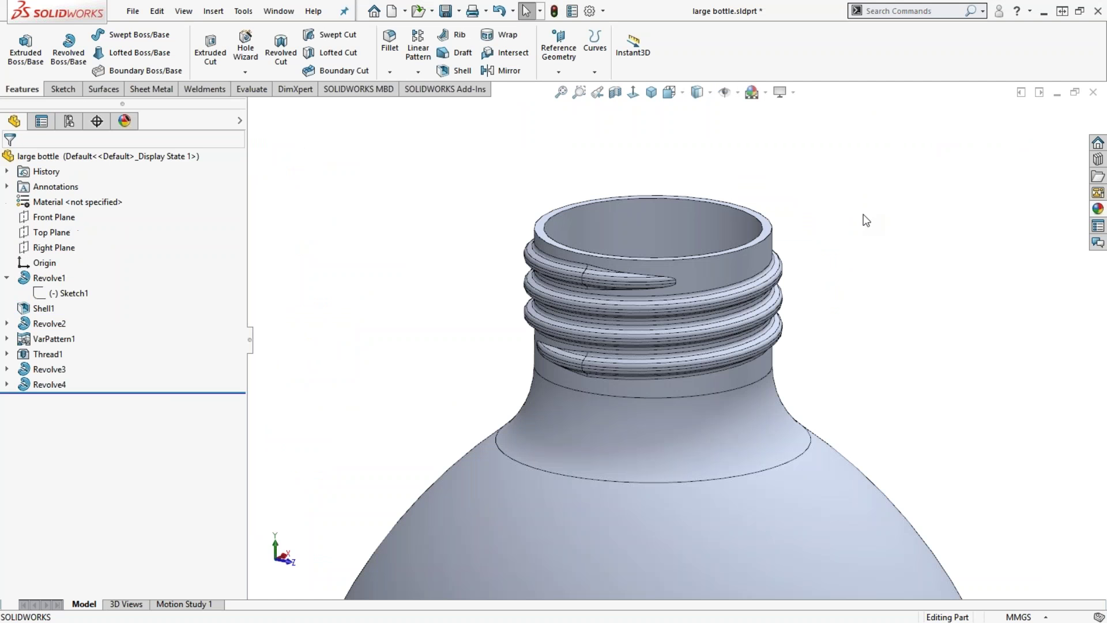
left_click(33, 354)
left_click(196, 377)
left_click_drag(165, 394, 173, 362)
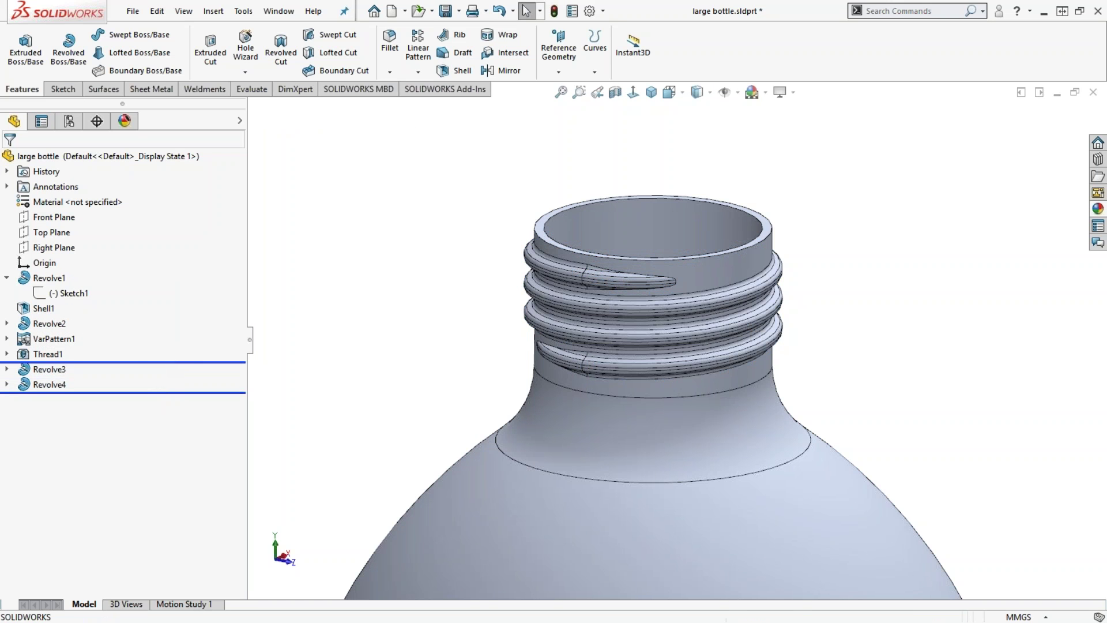
Step: Open Thread1's definition to check its thread type and size, and close it without changes
left_click(41, 355)
left_click(53, 313)
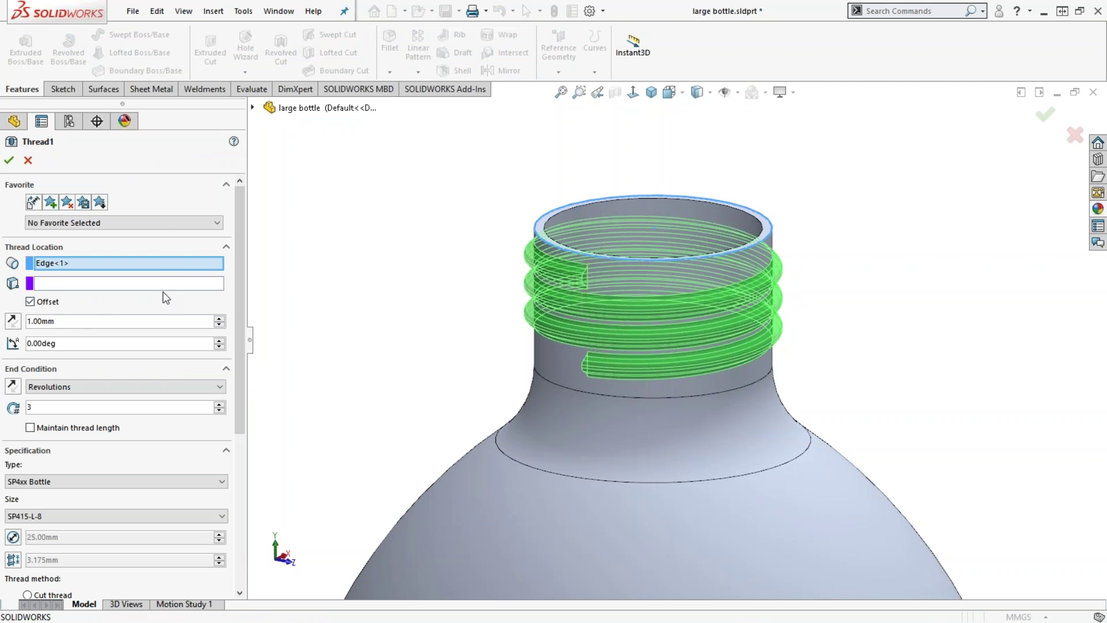
left_click_drag(239, 317, 233, 281)
left_click(28, 161)
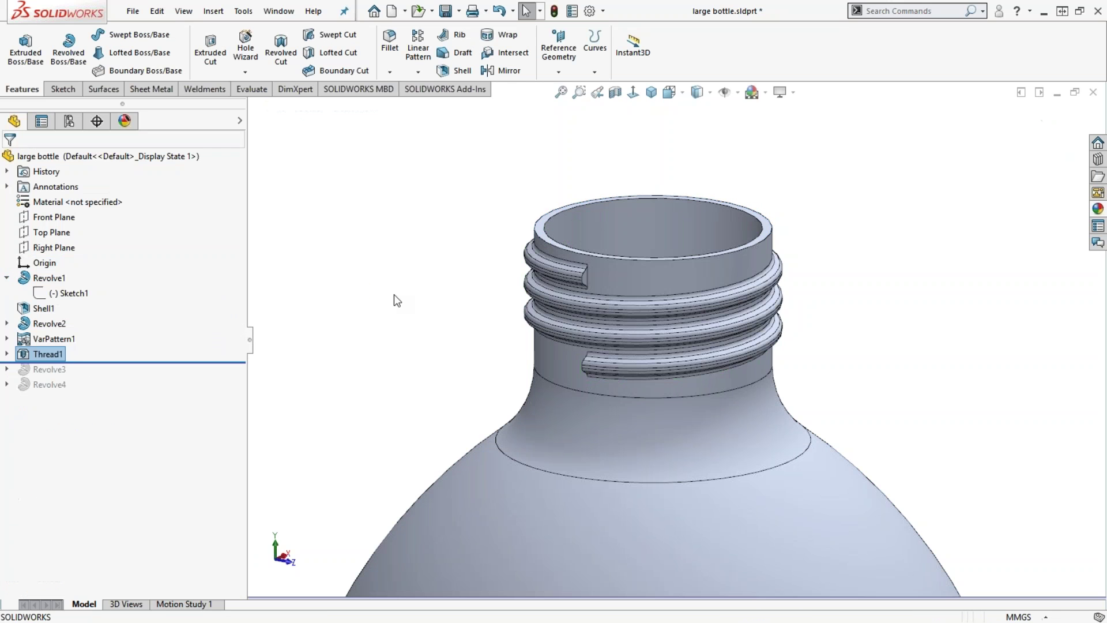
Step: Switch back to the Custom Bottle profile and activate its SP415-L-8 configuration
key("ctrl+Tab")
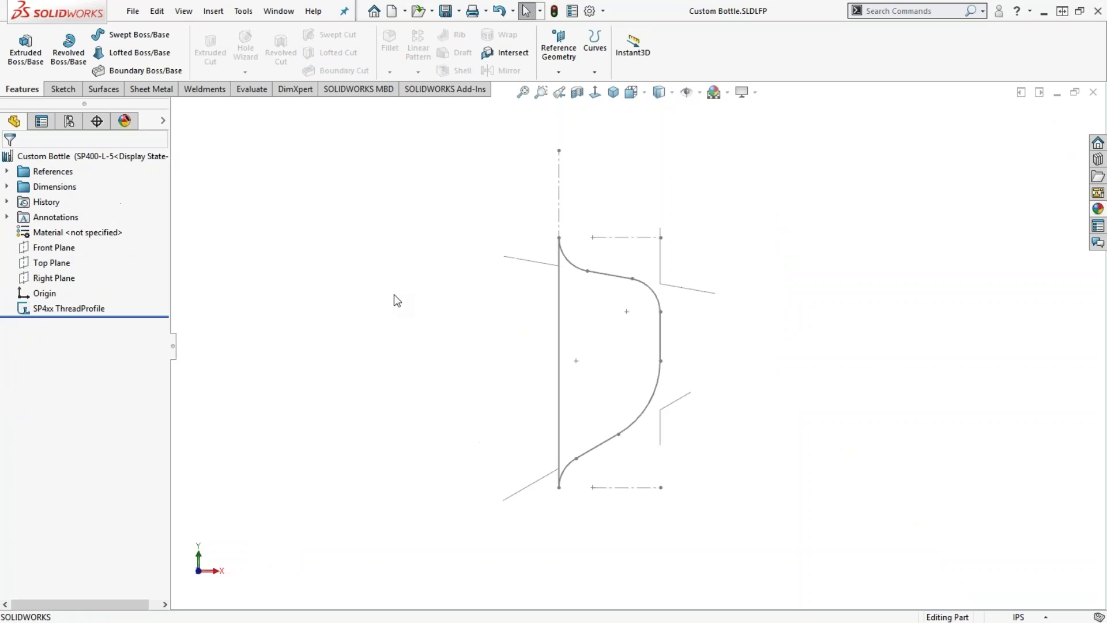
left_click(67, 122)
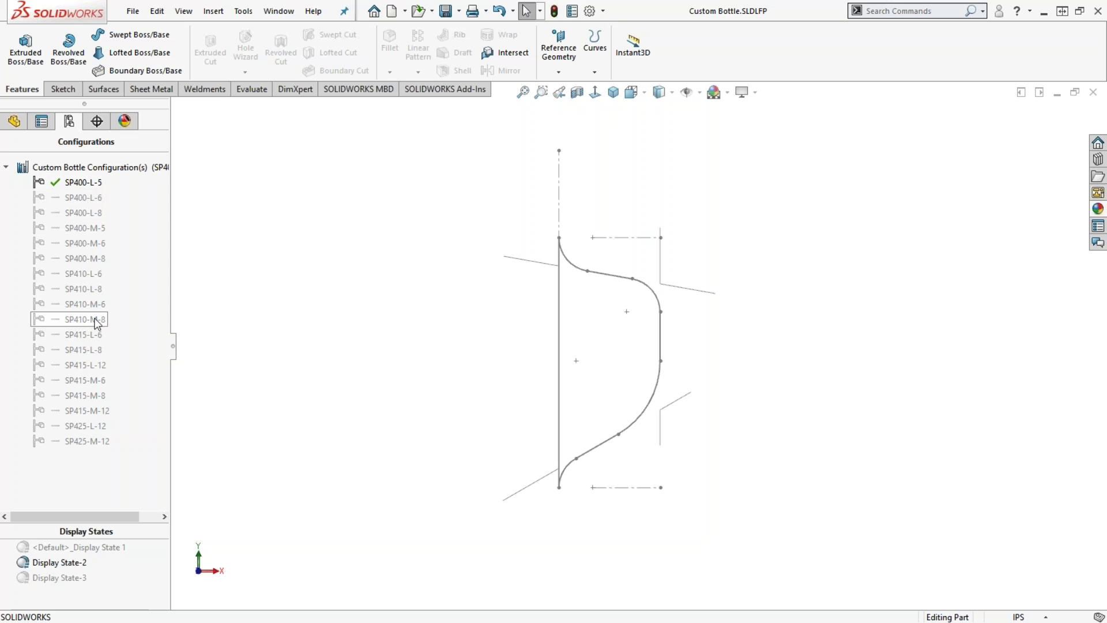
double_click(78, 350)
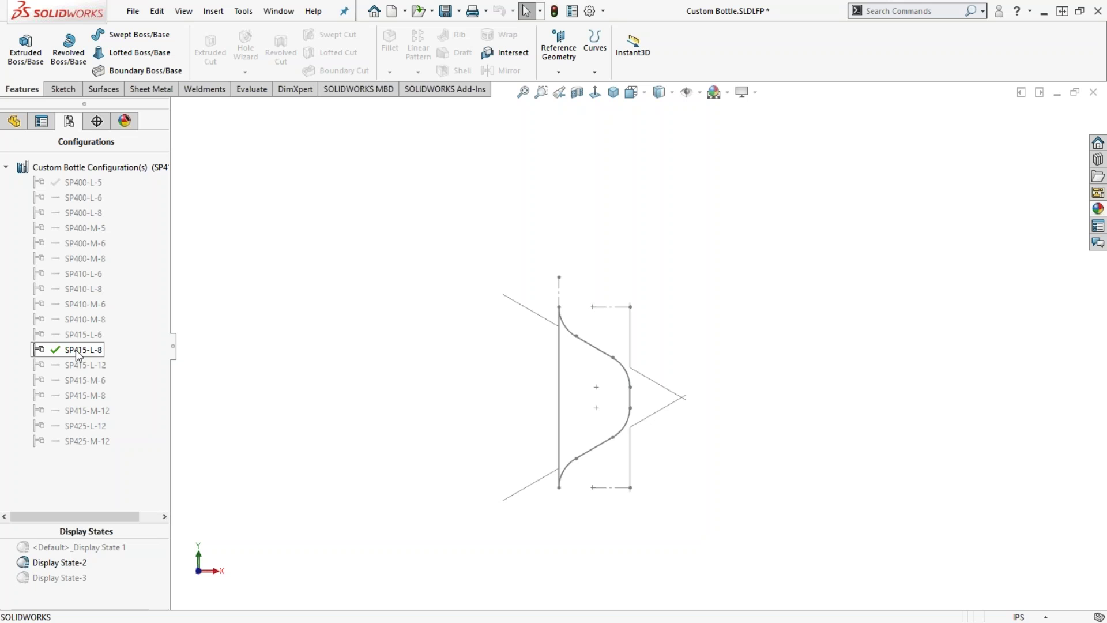
Step: Delete every Custom Bottle configuration except SP415-L-8, confirming the deletion for all of them
left_click(82, 182)
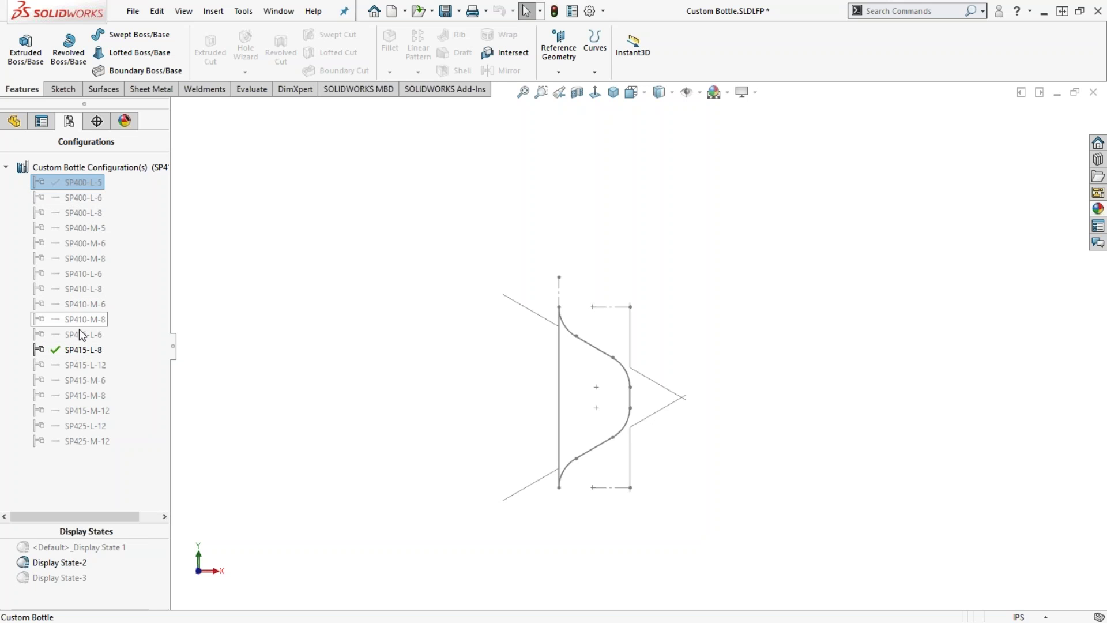
left_click(84, 441, "shift")
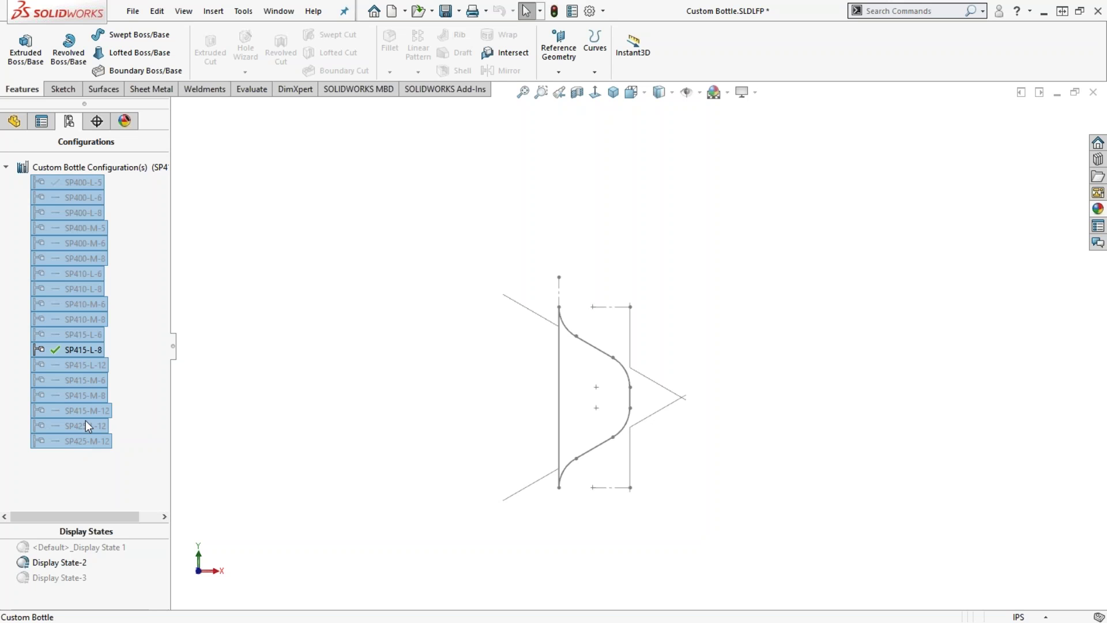
left_click(85, 349, "ctrl")
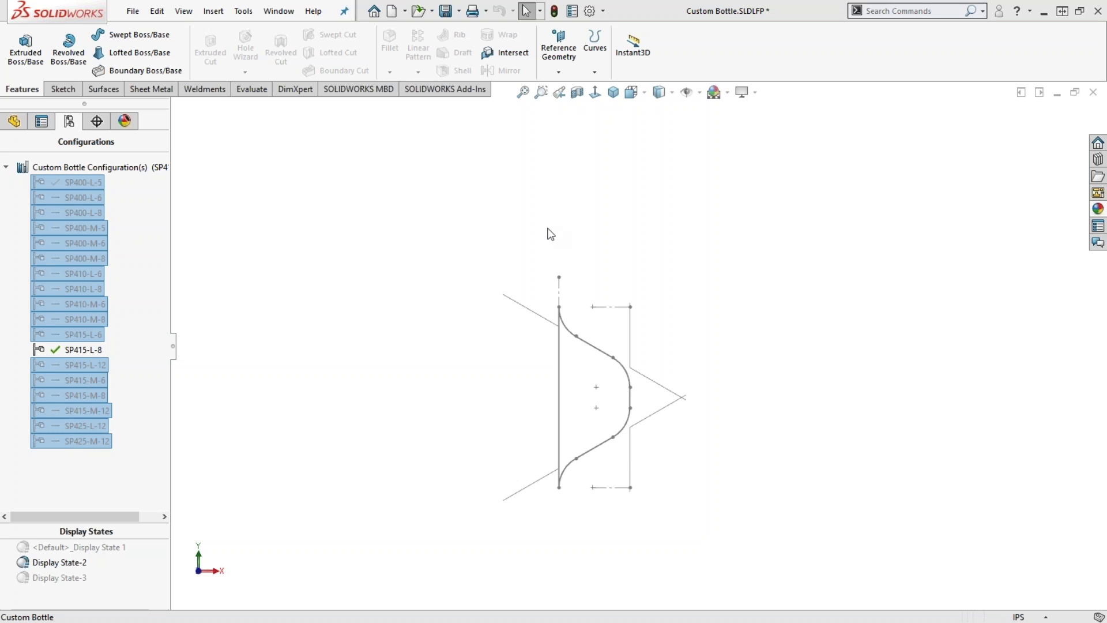
key("Delete")
left_click_drag(490, 136, 370, 183)
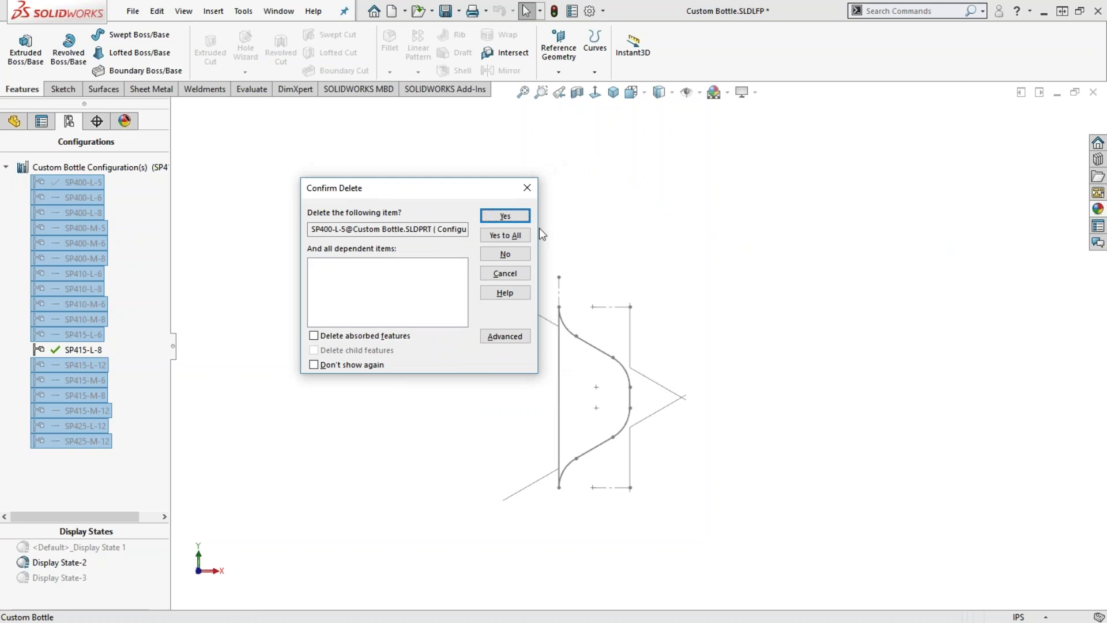
left_click(505, 236)
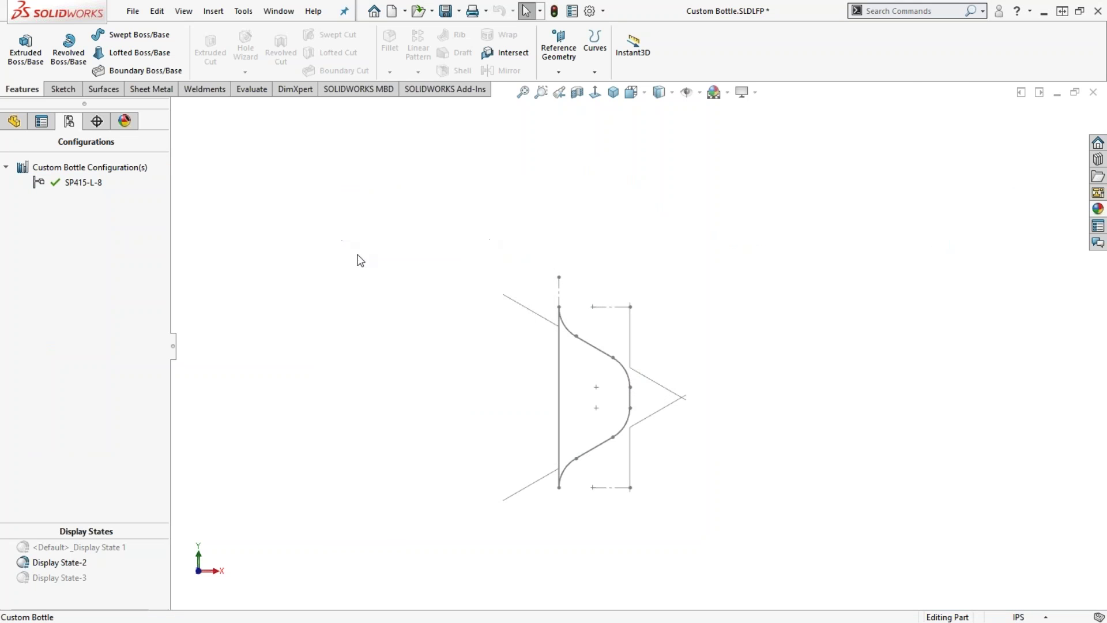
Step: Edit the SP4xx ThreadProfile sketch and set the Angle1 dimension to 10 degrees
left_click(15, 121)
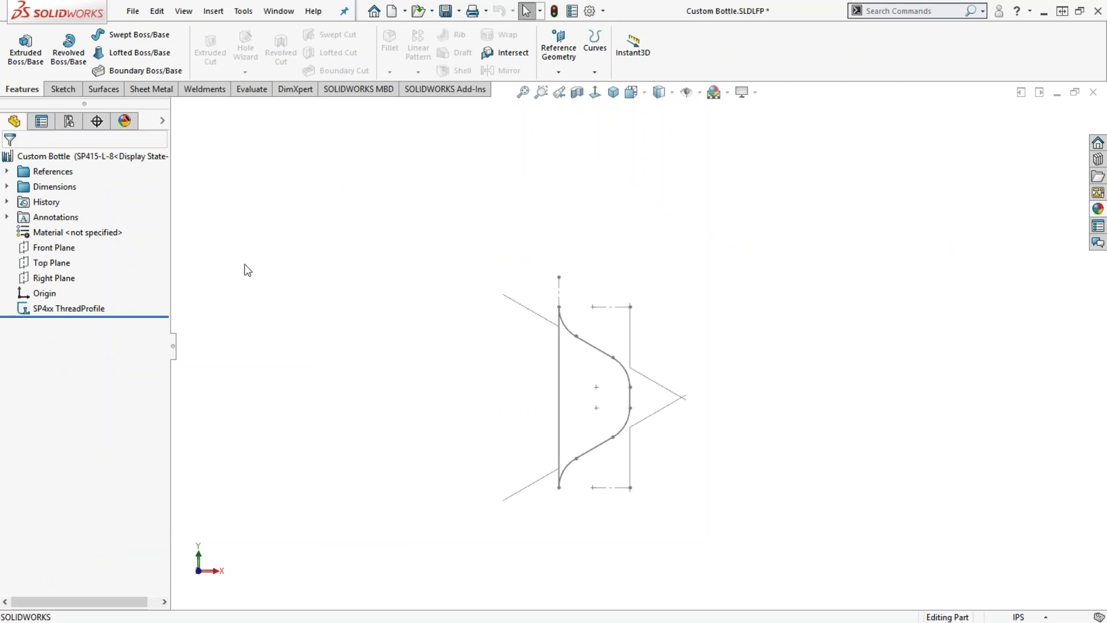
scroll(576, 429, "down", 5)
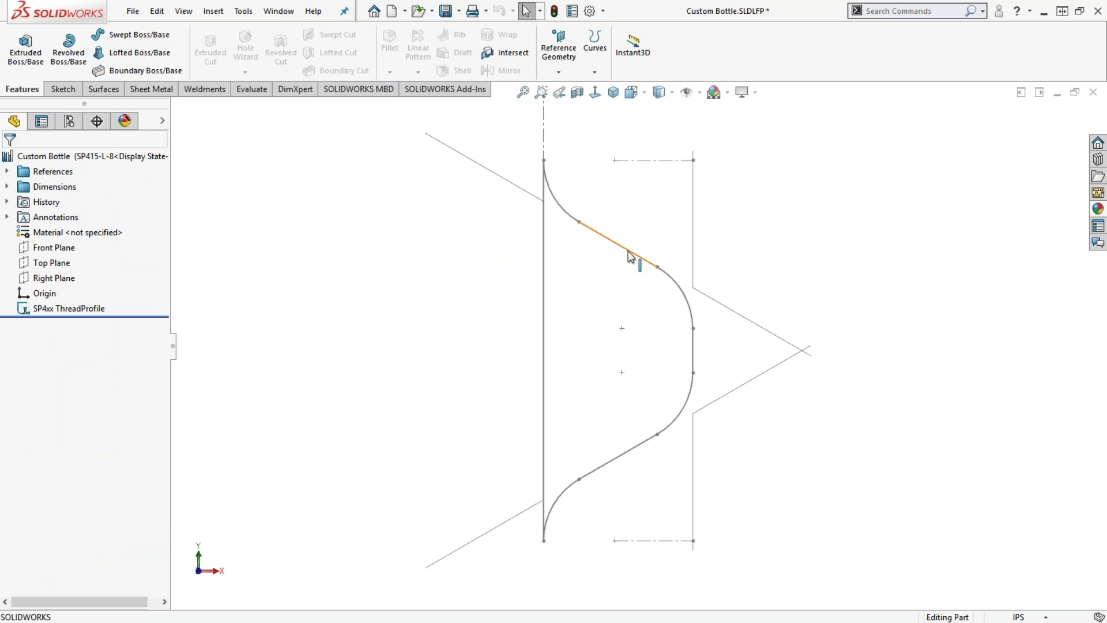
left_click(29, 310)
left_click(41, 269)
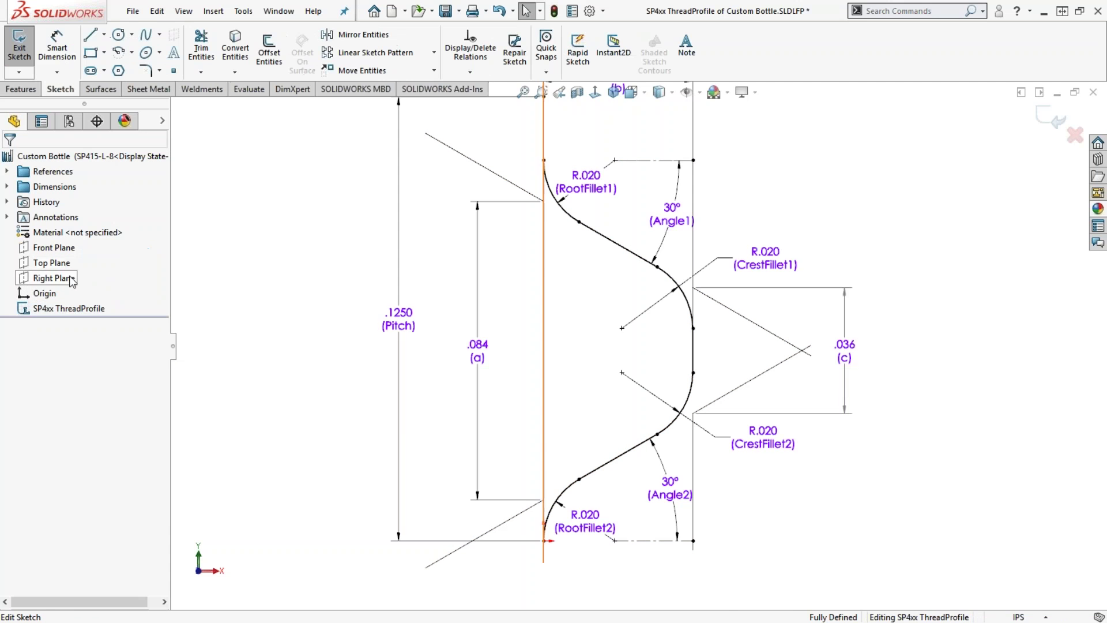
double_click(672, 216)
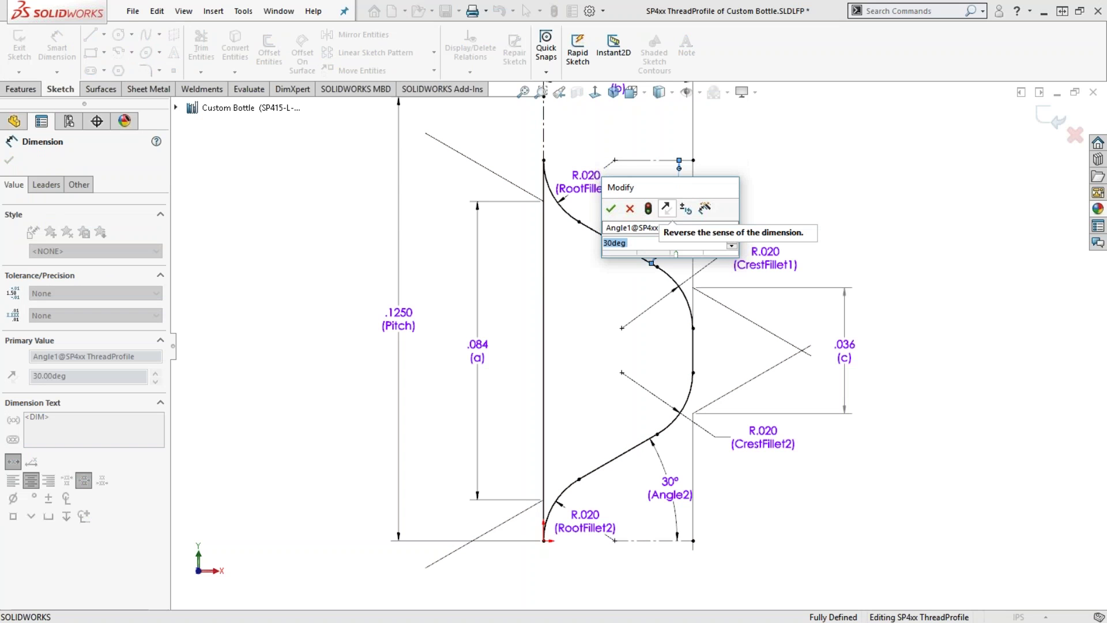
type("10")
key("Return")
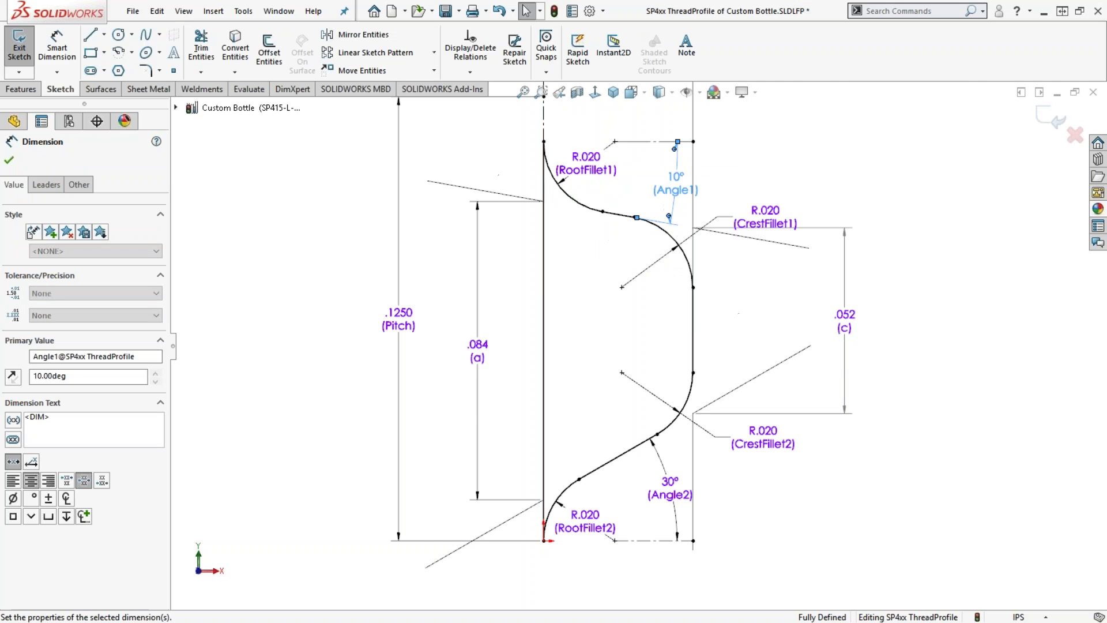
Step: Set the CrestFillet2 radius in the SP415-L-8 profile to 0.03 in
double_click(766, 435)
type(".03")
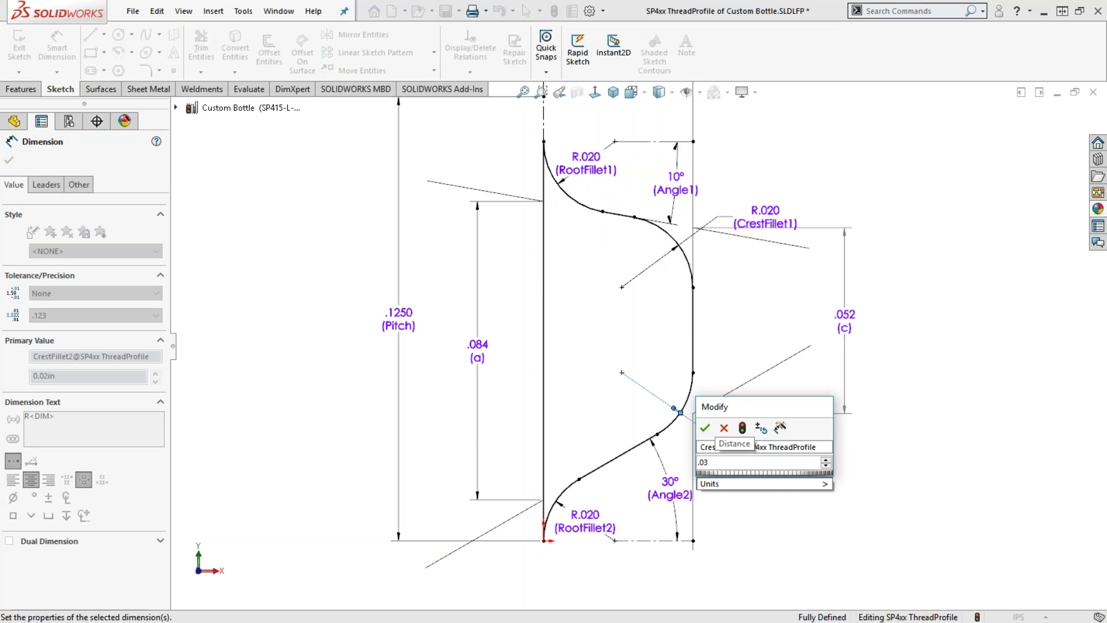
key("Return")
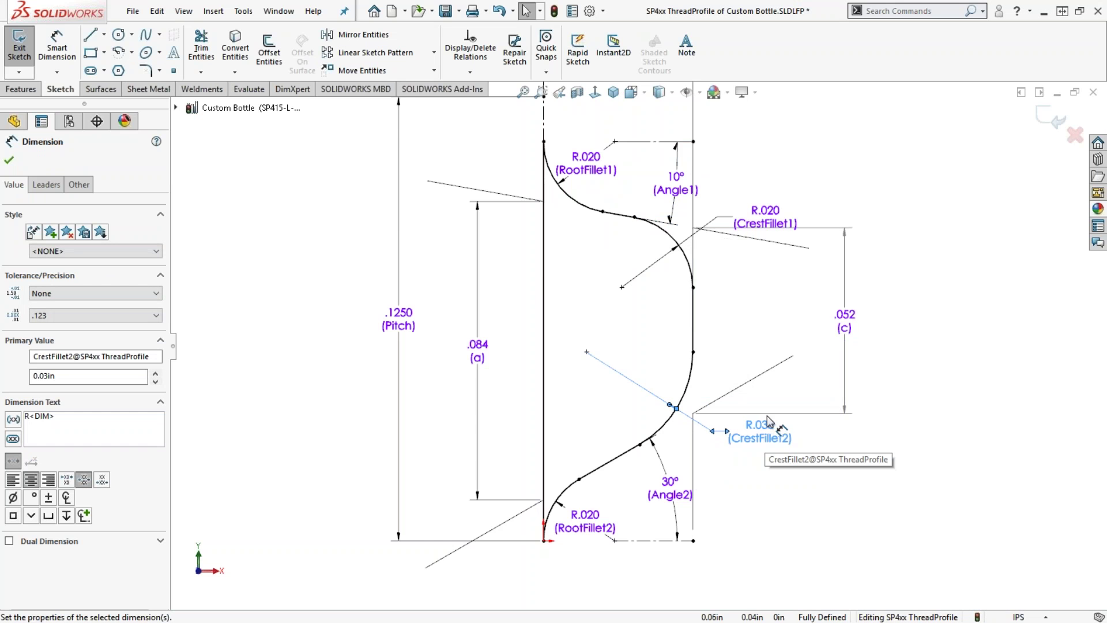
Step: Set the CrestFillet2 radius to 0.045 in and reposition its dimension text slightly lower beside the profile
double_click(767, 423)
type(".0")
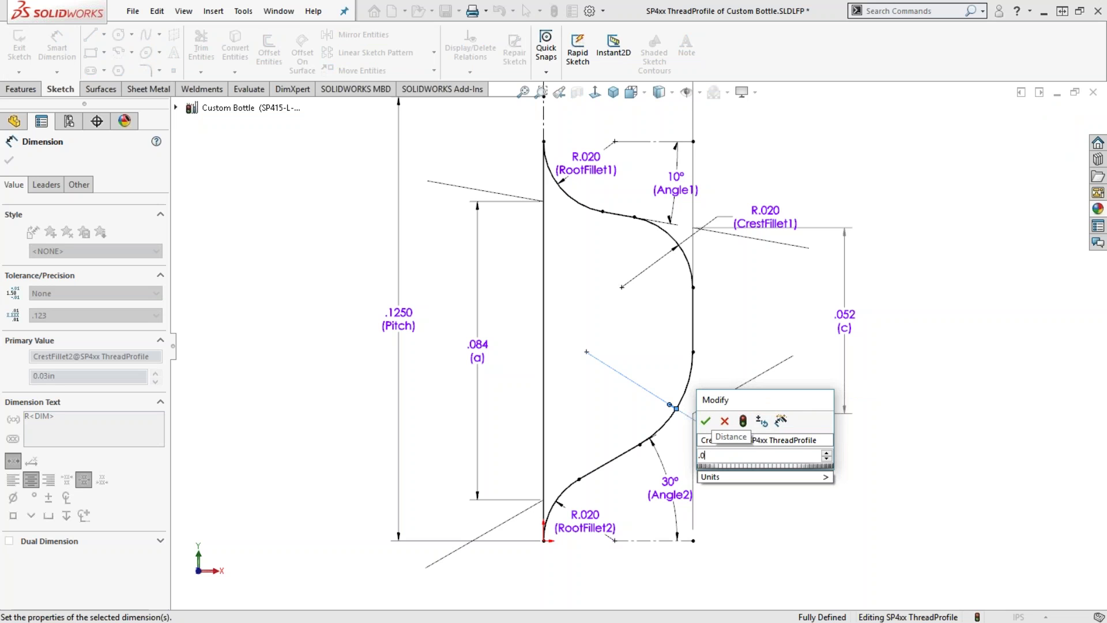
type("45")
key("Return")
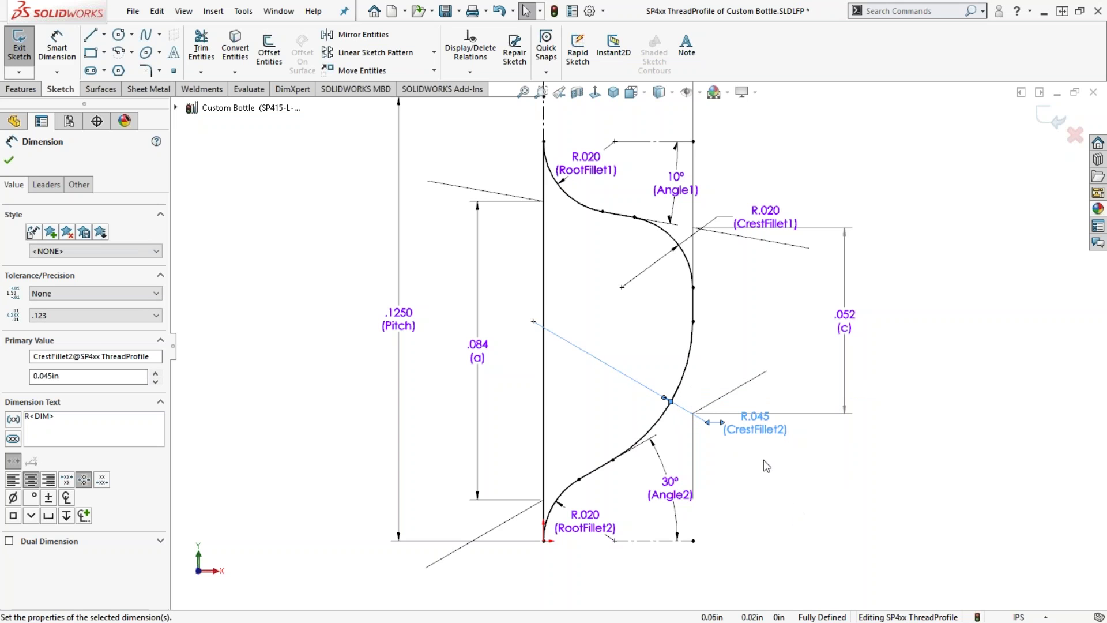
left_click_drag(760, 418, 761, 438)
left_click(778, 501)
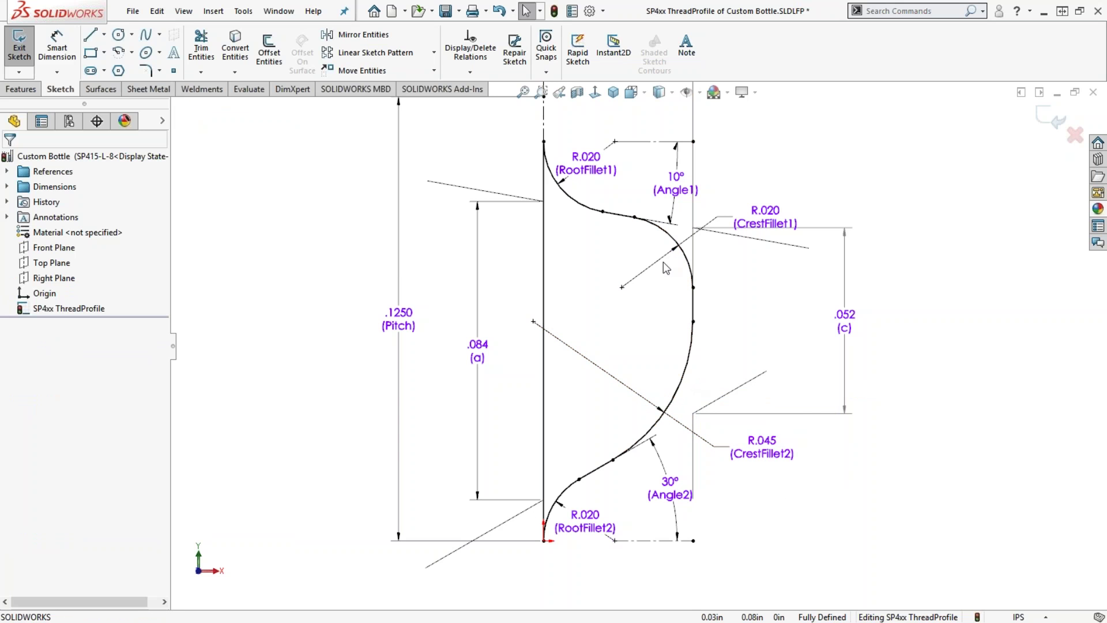
Step: Exit the thread profile sketch, keeping the changes, and show the list of Custom Bottle configurations
left_click(1050, 121)
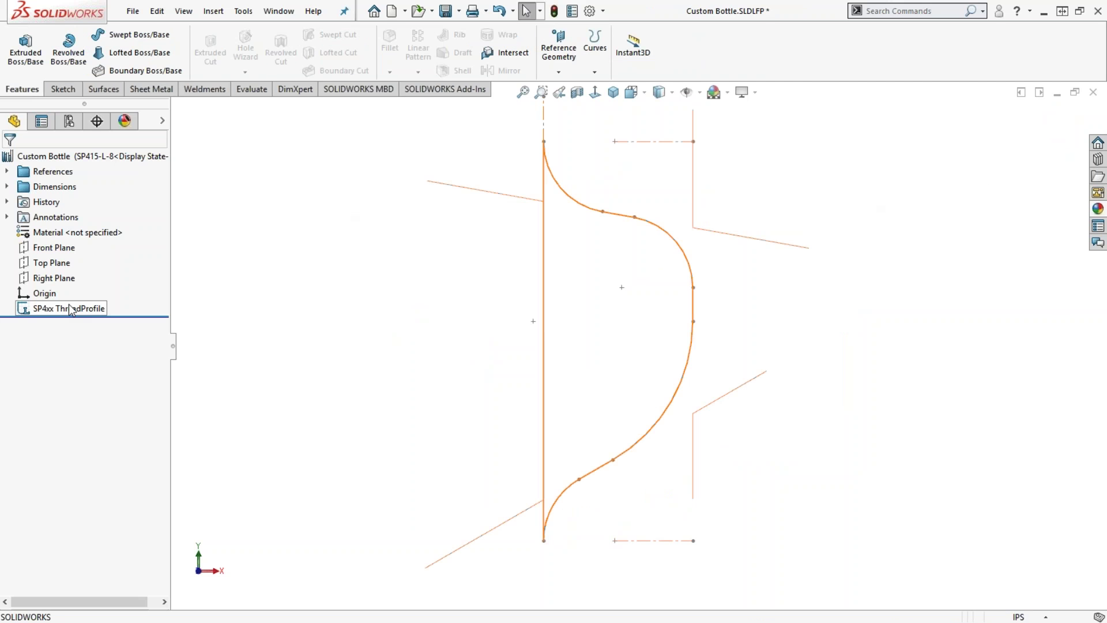
scroll(637, 349, "up", 2)
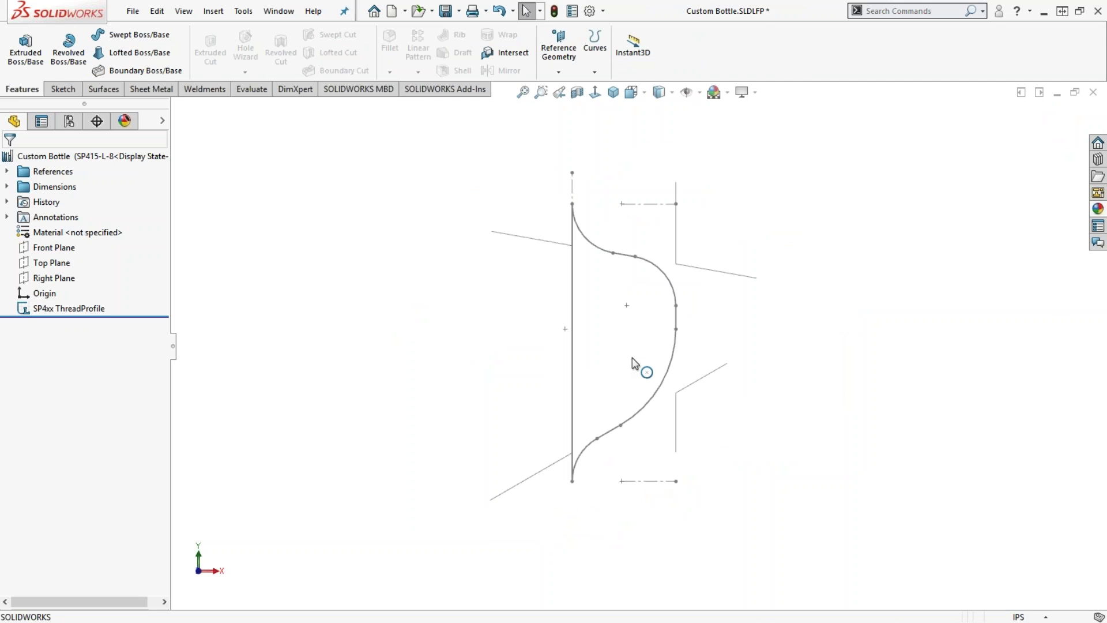
left_click(68, 120)
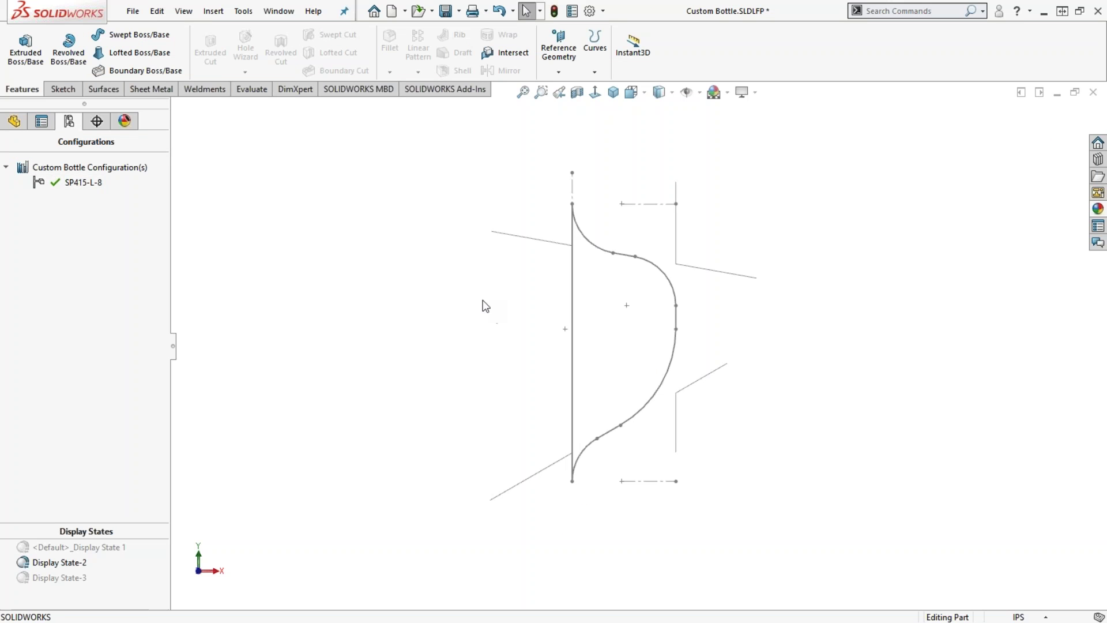
Step: Return to the feature tree and begin saving the Custom Bottle thread profile with Save As
left_click(21, 122)
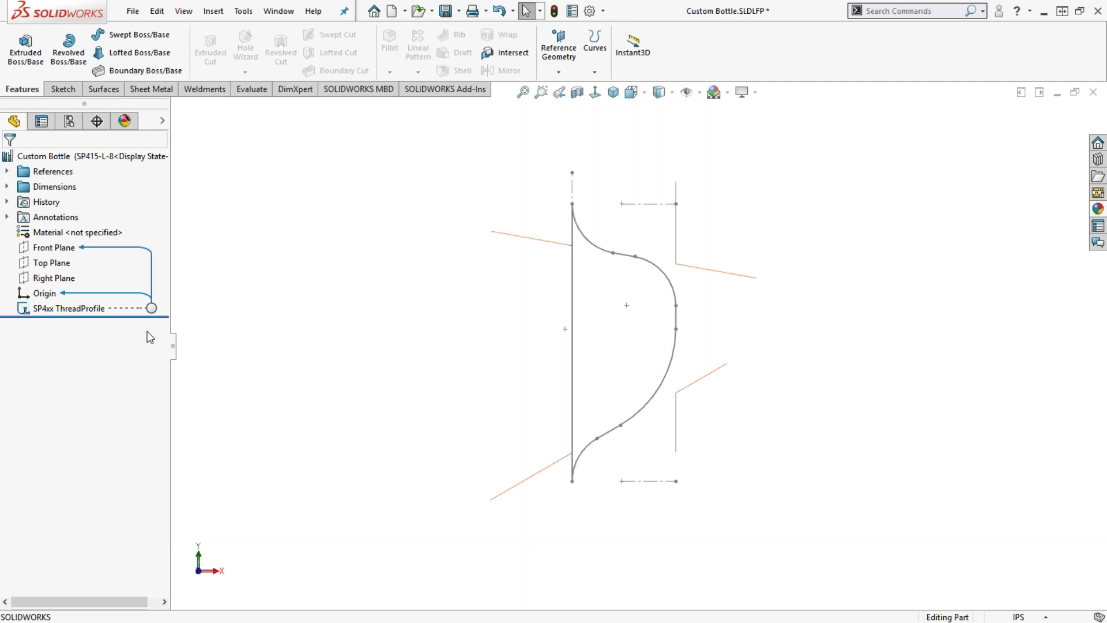
left_click(459, 11)
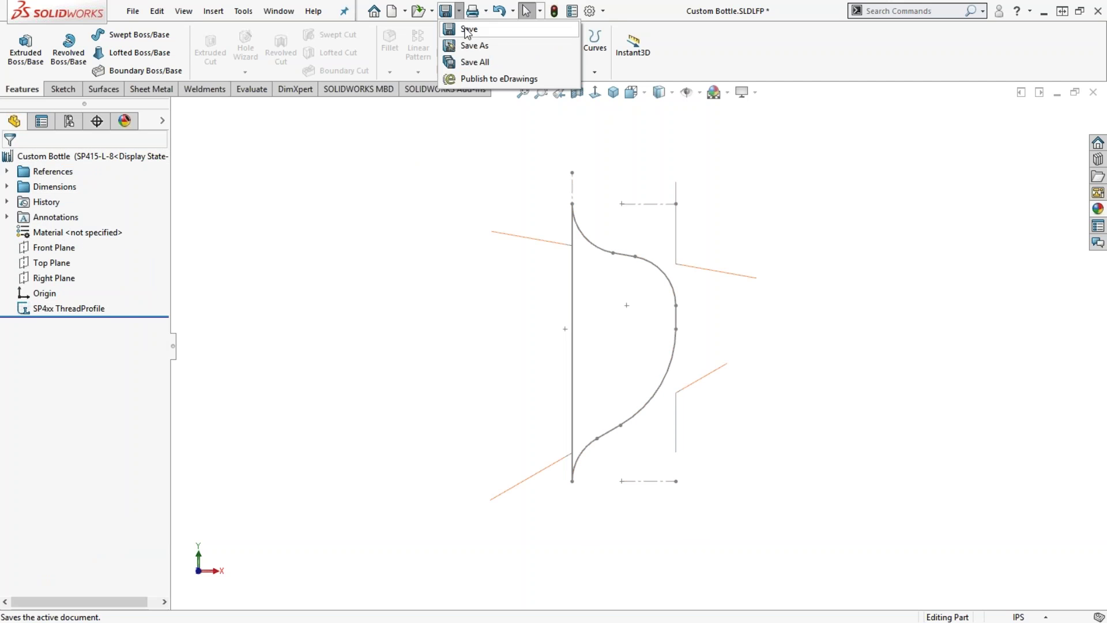
left_click(472, 46)
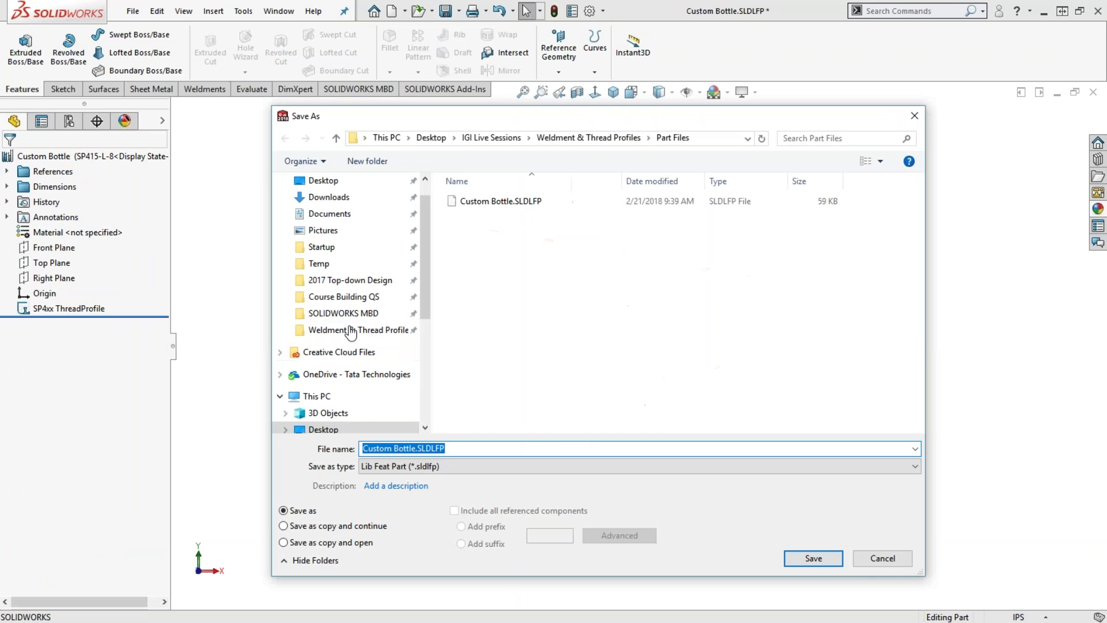
Step: Try to overwrite Custom Bottle.SLDLFP in the Part Files folder under Weldment & Thread Profiles
left_click(353, 333)
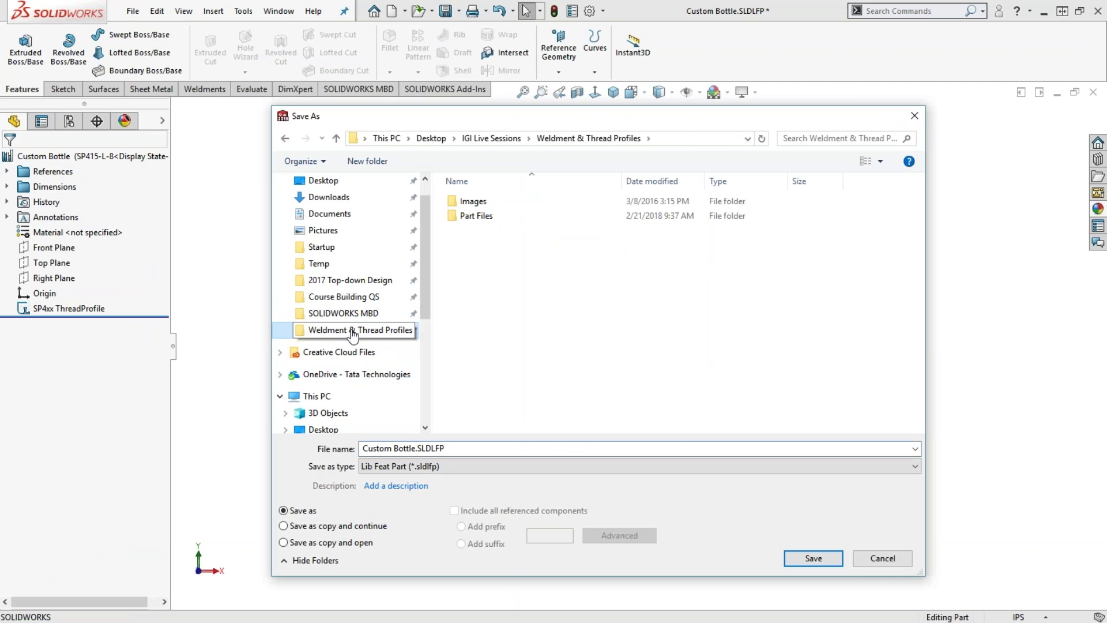
left_click(471, 223)
double_click(469, 222)
double_click(481, 203)
left_click(592, 319)
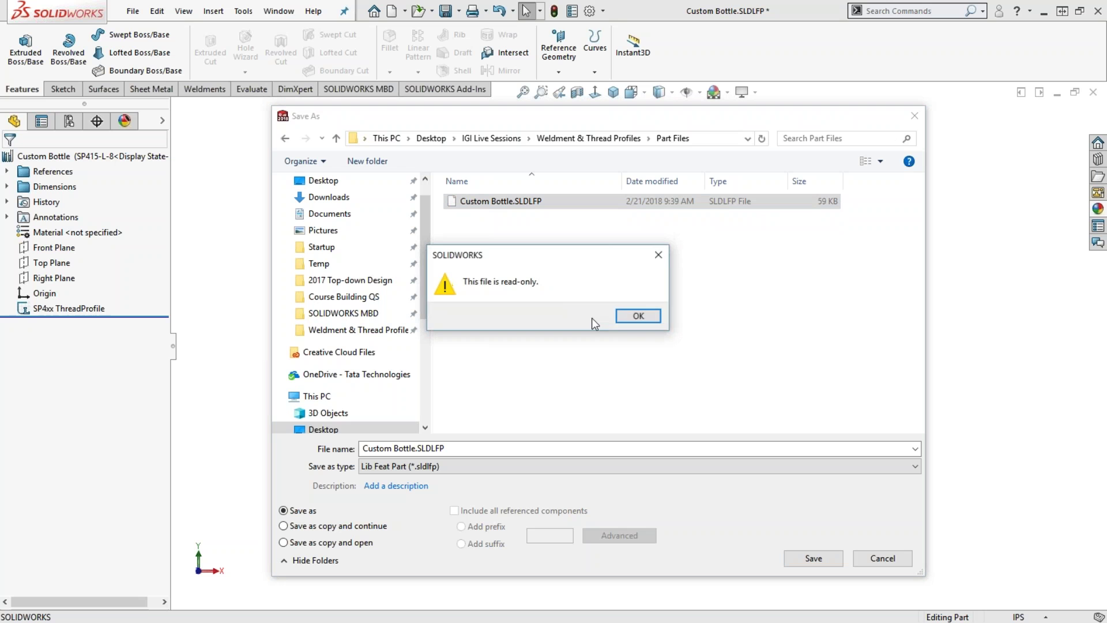
left_click(637, 317)
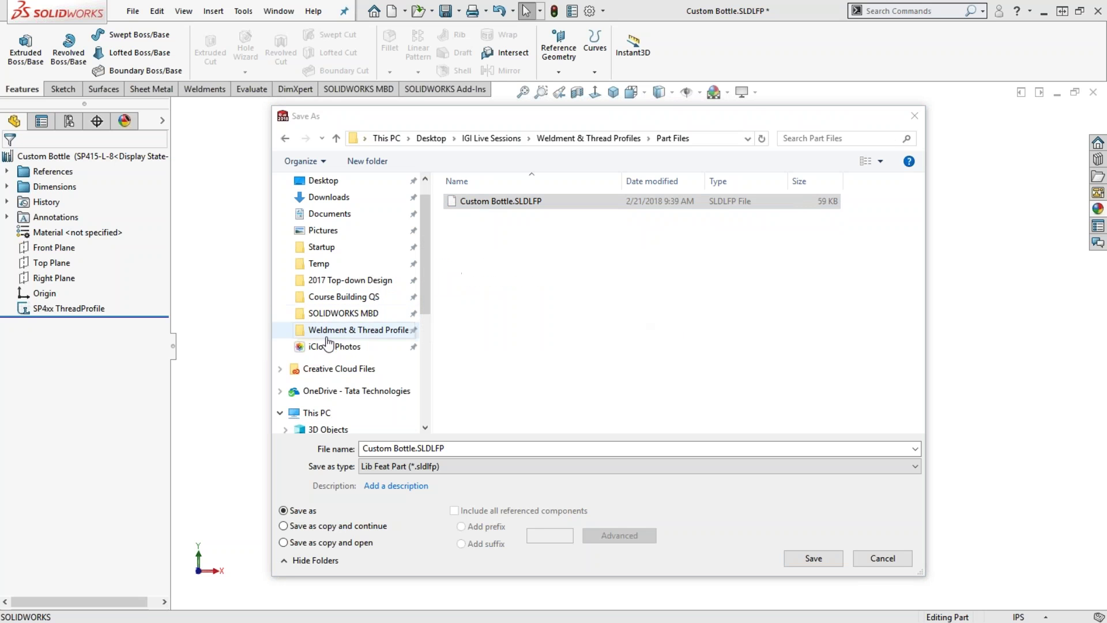
Step: Save the thread profile as Custom Bottle2.SLDLFP in the Part Files folder under Weldment & Thread Profiles
left_click(353, 329)
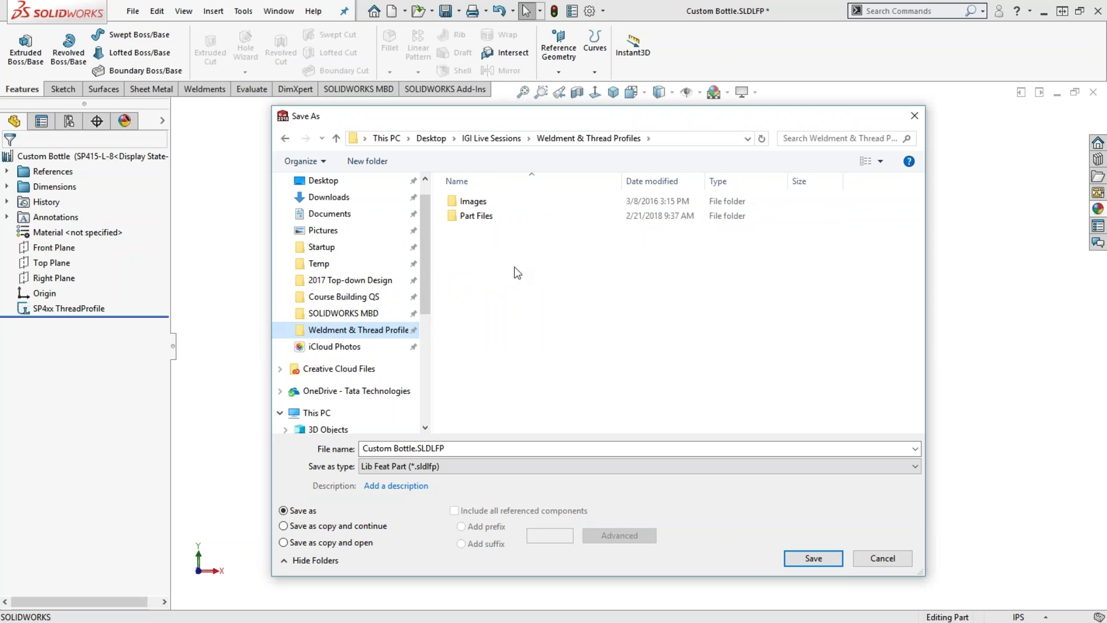
left_click(478, 219)
left_click(478, 217)
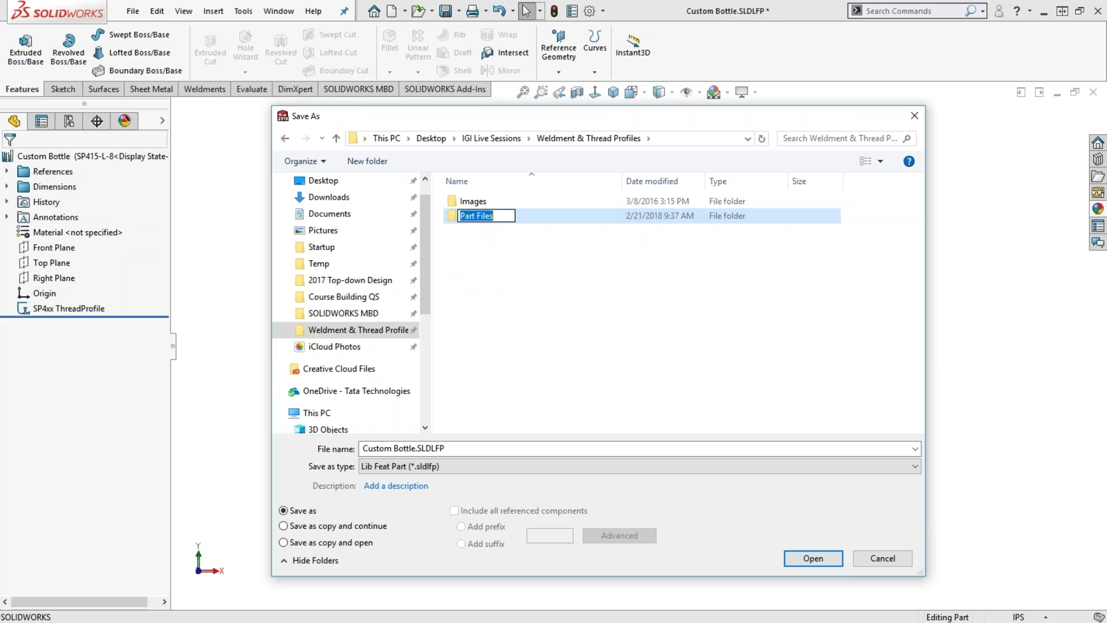
double_click(496, 217)
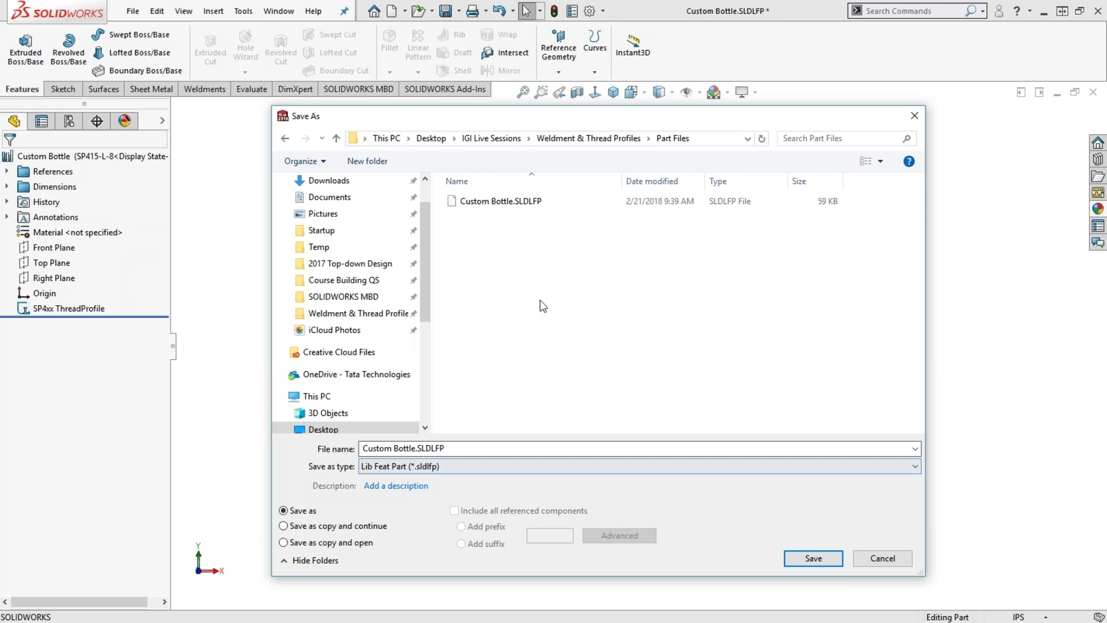
left_click(419, 450)
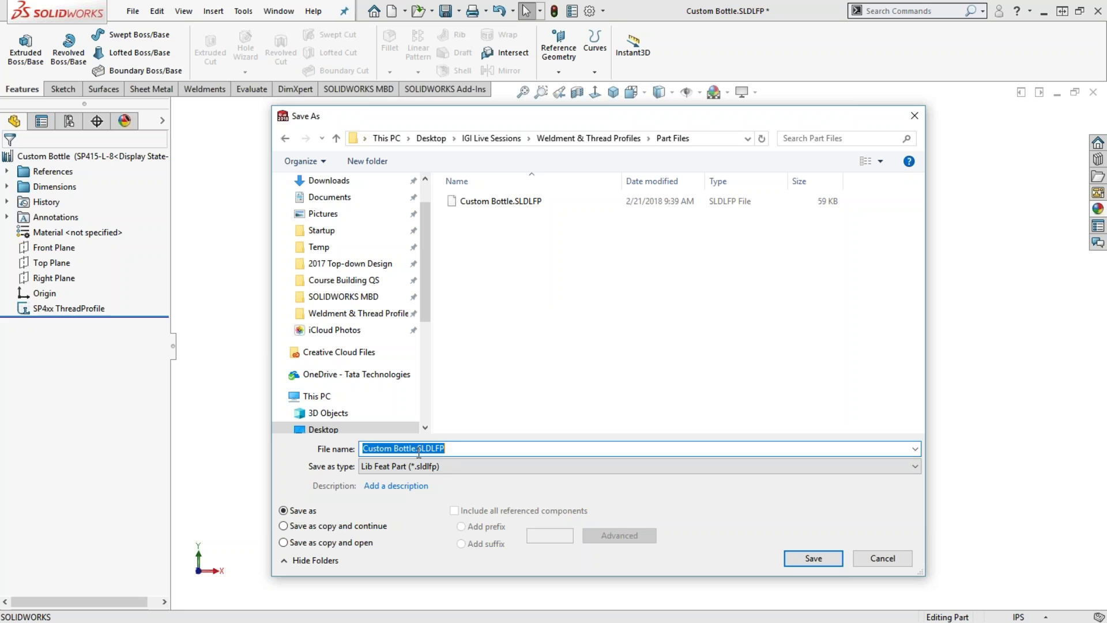
left_click(418, 449)
type("2")
left_click(832, 563)
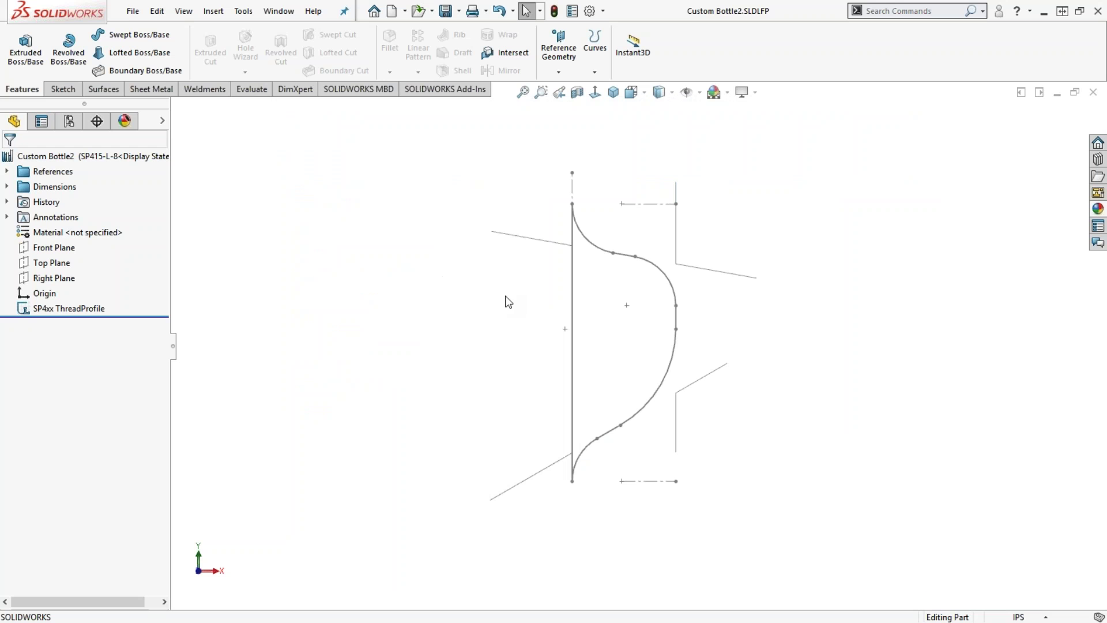
Step: Switch to File Explorer and delete Custom Bottle.SLDLFP from the Part Files folder under Weldment & Thread Profiles
key("alt+Tab")
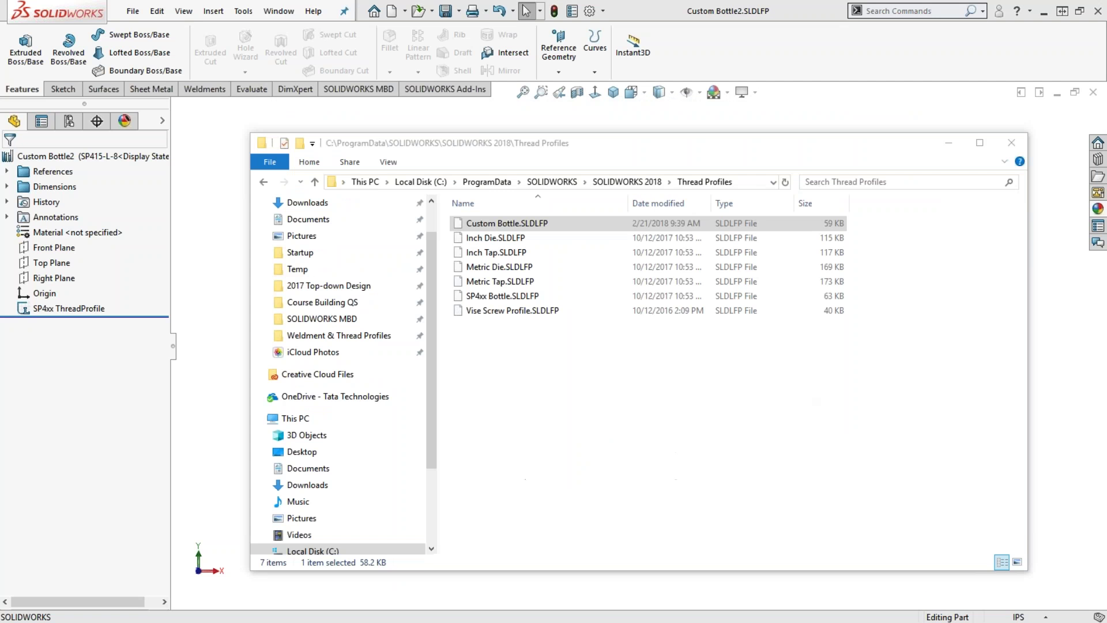
left_click(369, 335)
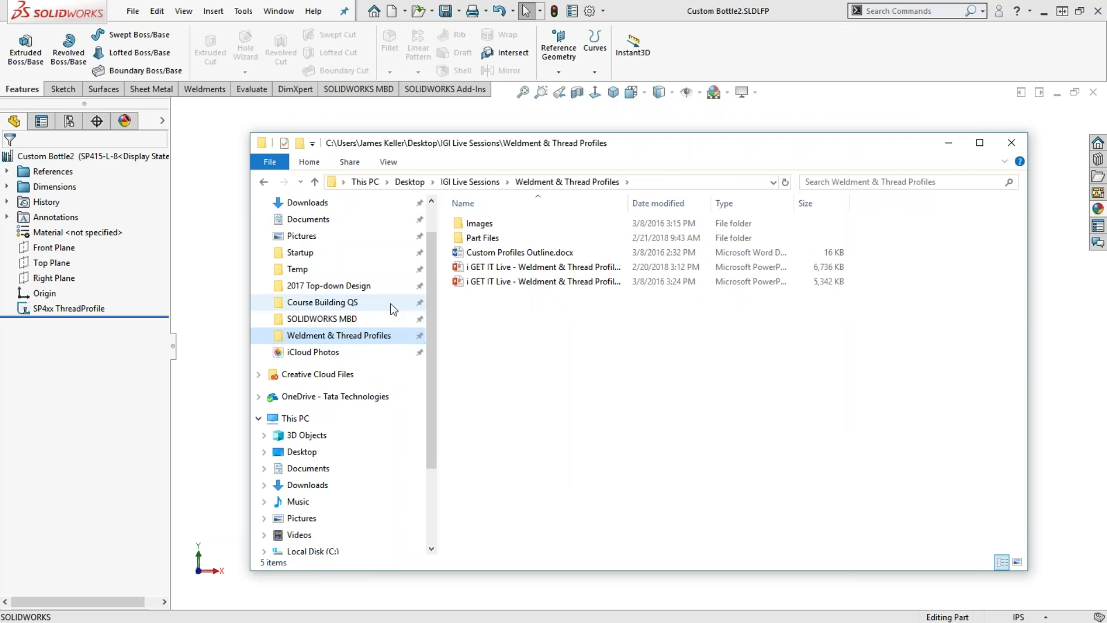
double_click(501, 237)
left_click(514, 226)
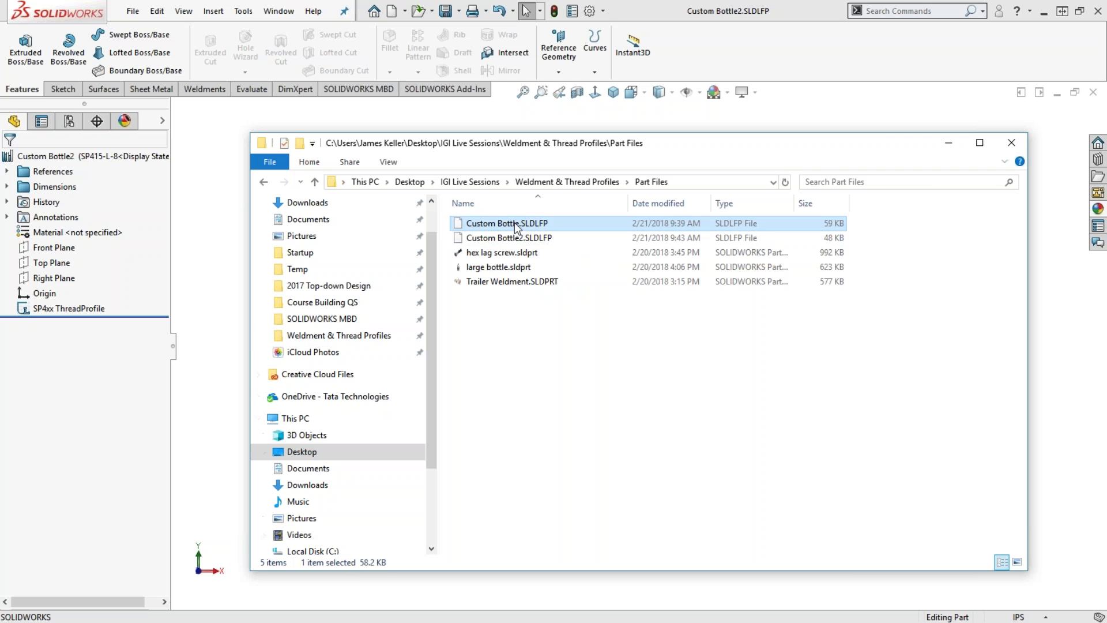
key("Delete")
Step: Try to rename Custom Bottle2.SLDLFP as Custom Bottle.SLDLFP in the Part Files folder
left_click(515, 226)
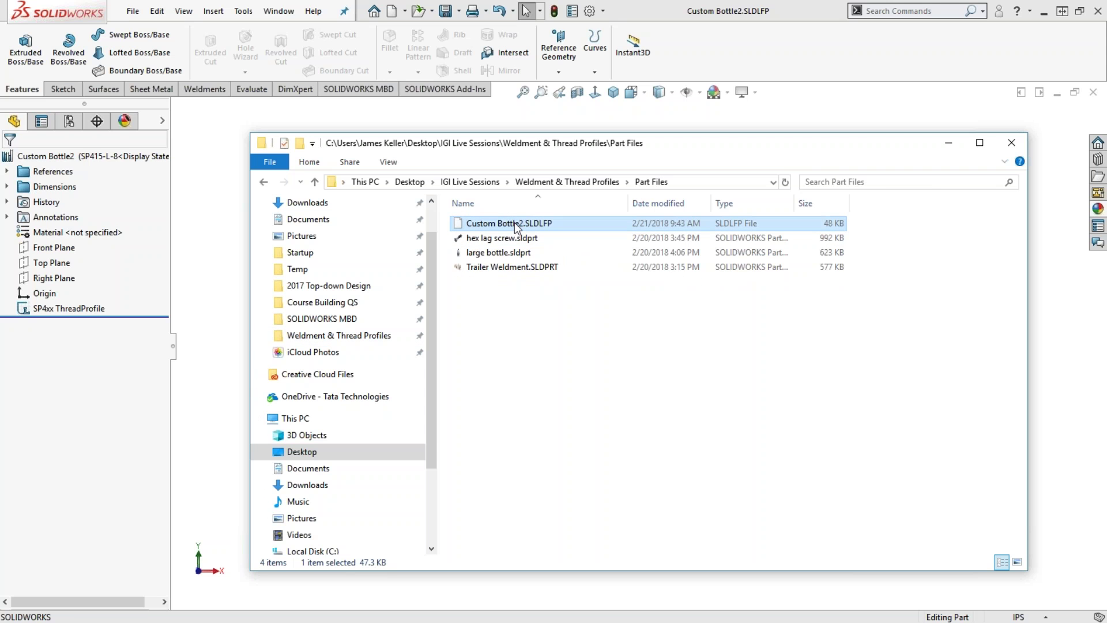
left_click(520, 225)
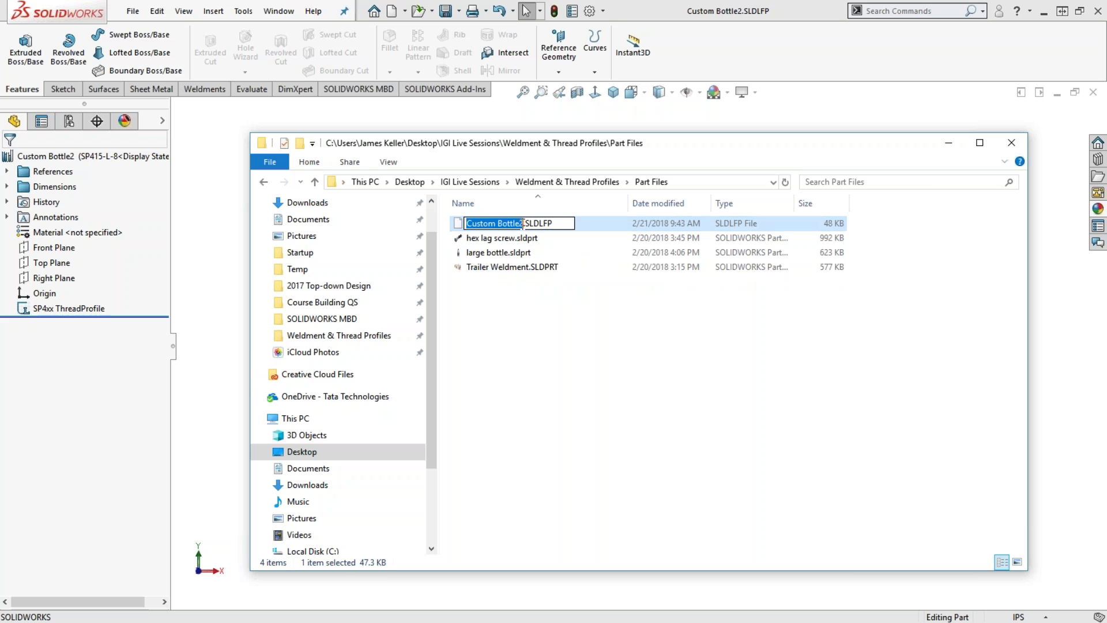
left_click(522, 223)
key("BackSpace")
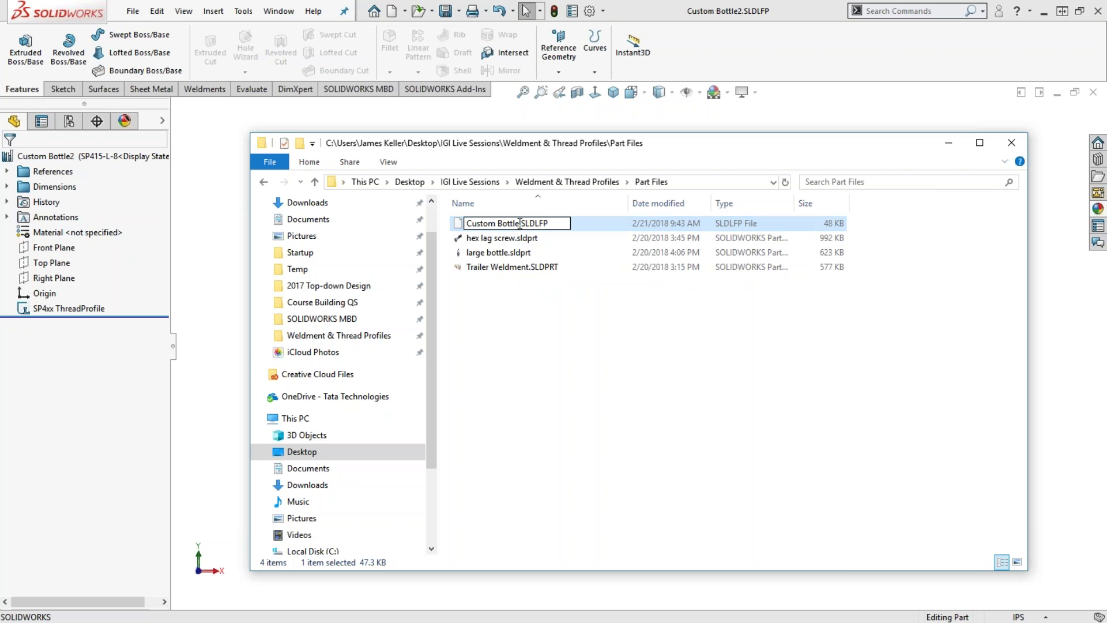
left_click(520, 382)
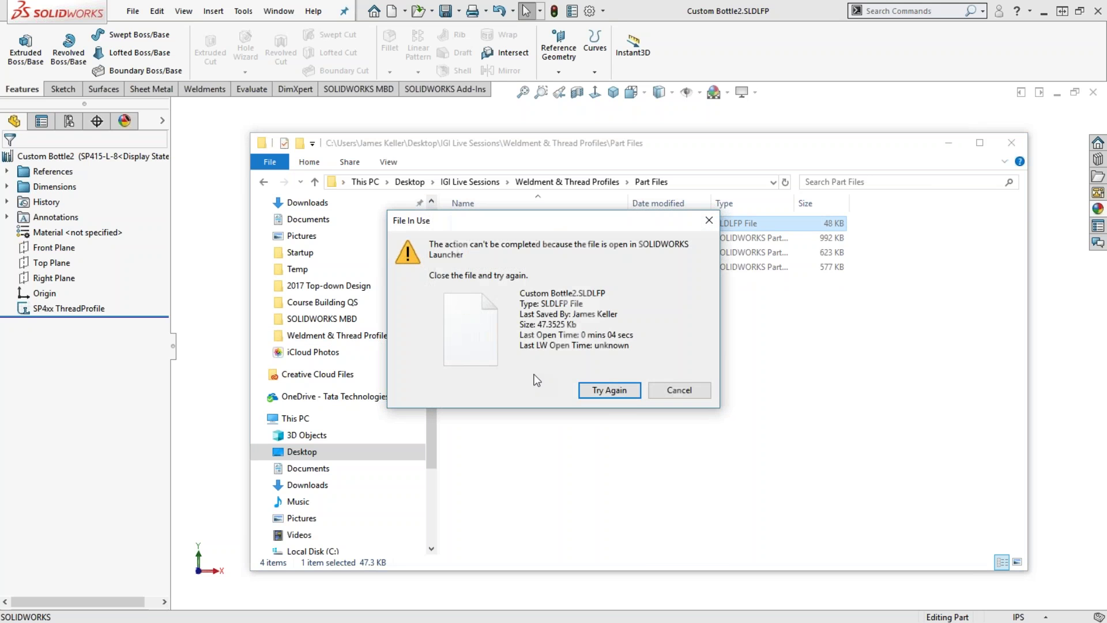
left_click(672, 390)
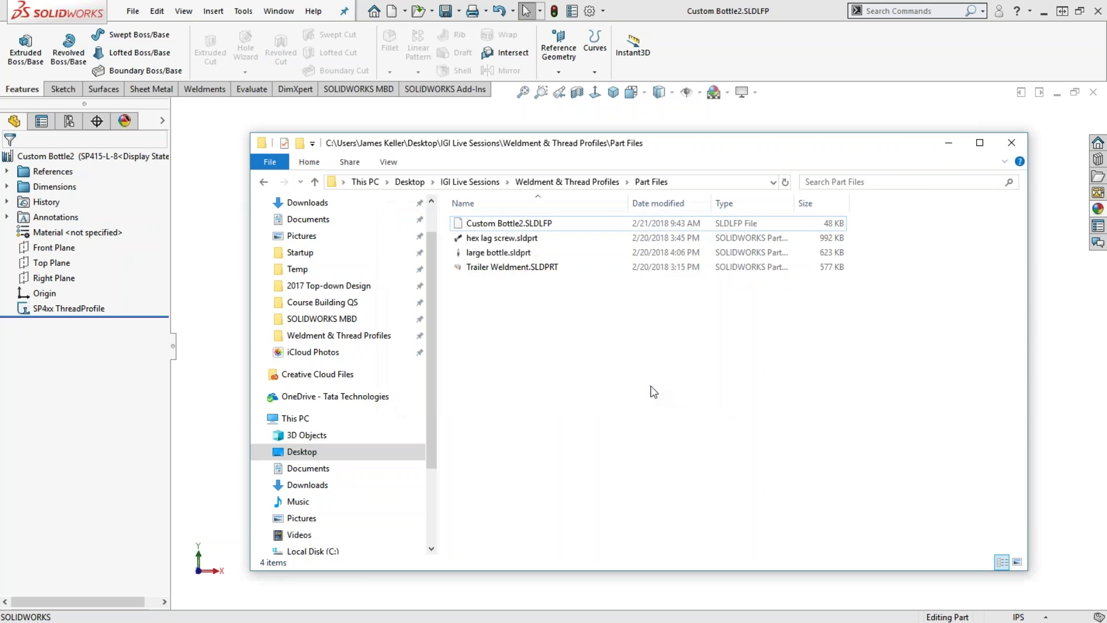
Step: Copy Custom Bottle2.SLDLFP and go to C:\ProgramData\SOLIDWORKS\SOLIDWORKS 2018\Thread Profiles
left_click(500, 224)
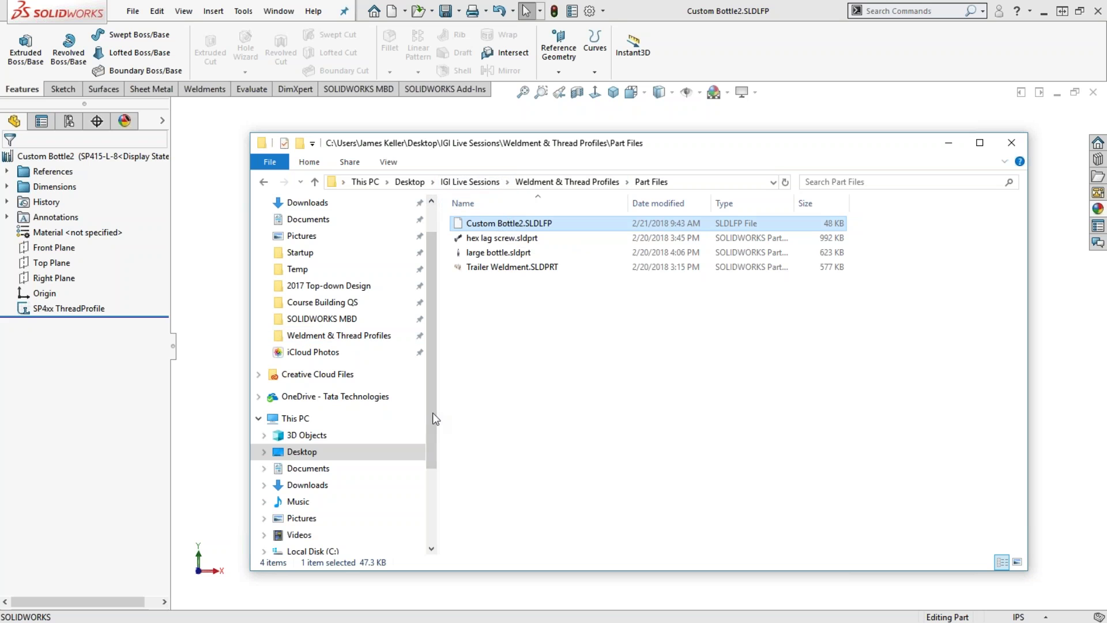
left_click(314, 551)
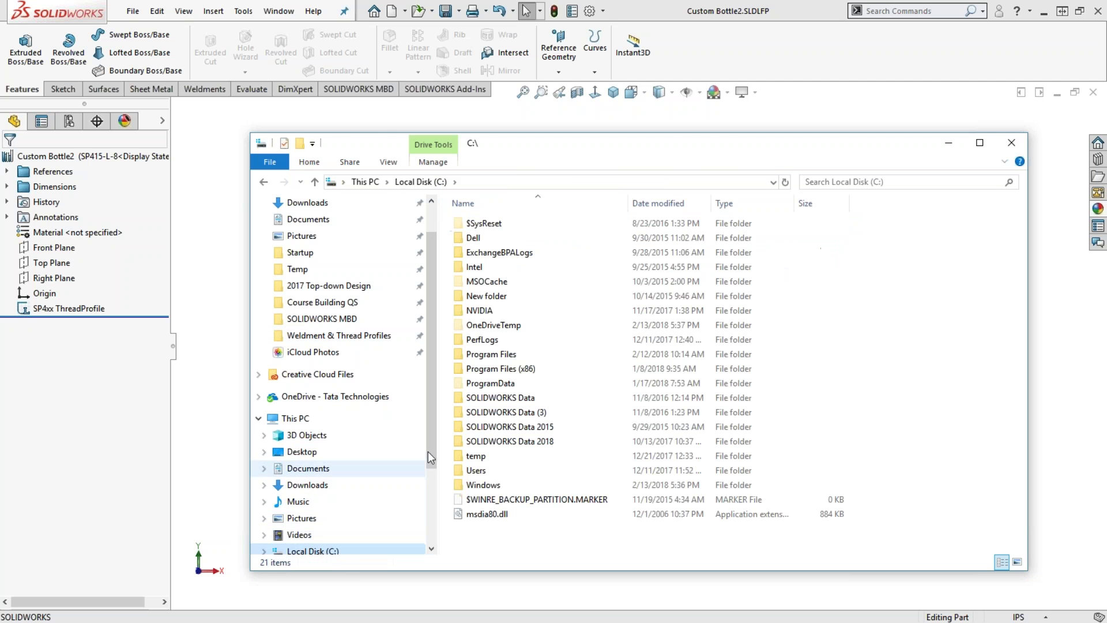
double_click(503, 382)
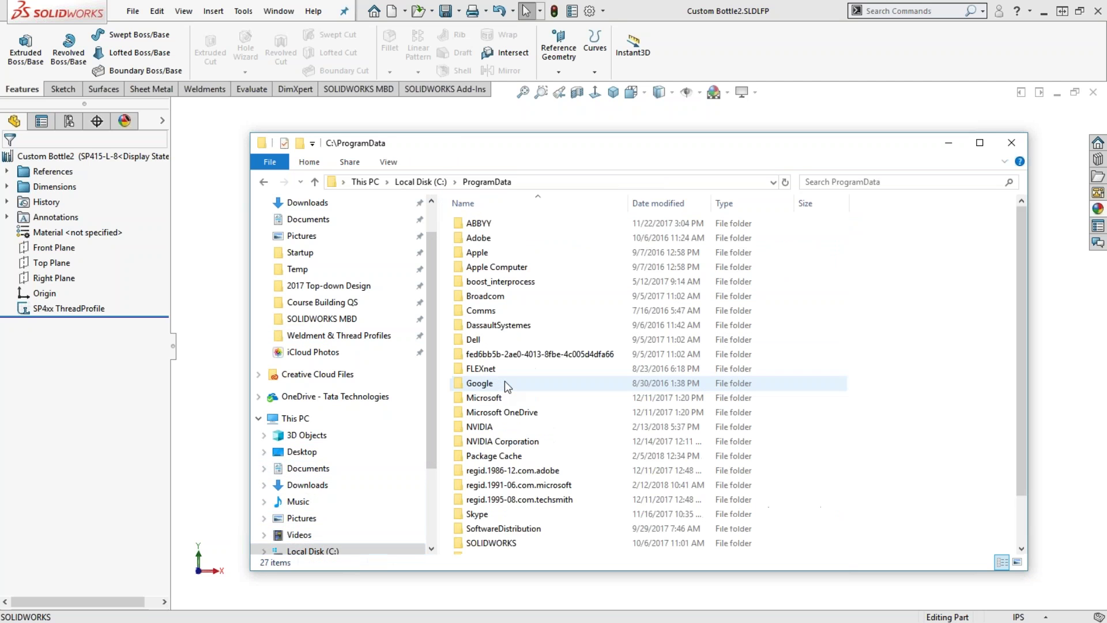
scroll(515, 471, "down", 2)
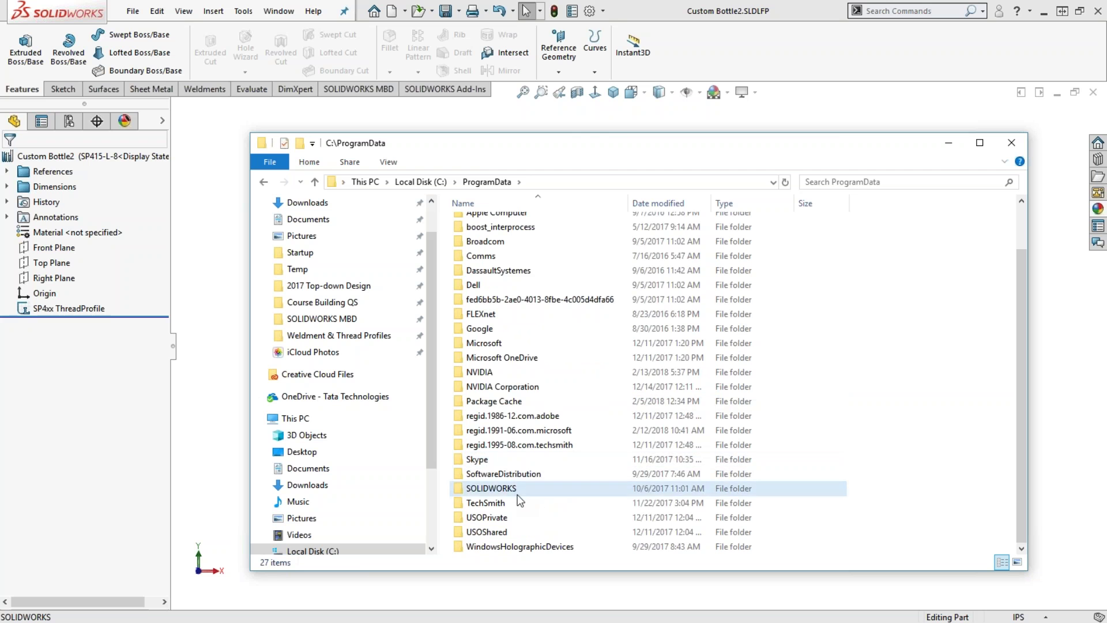
double_click(518, 486)
double_click(523, 271)
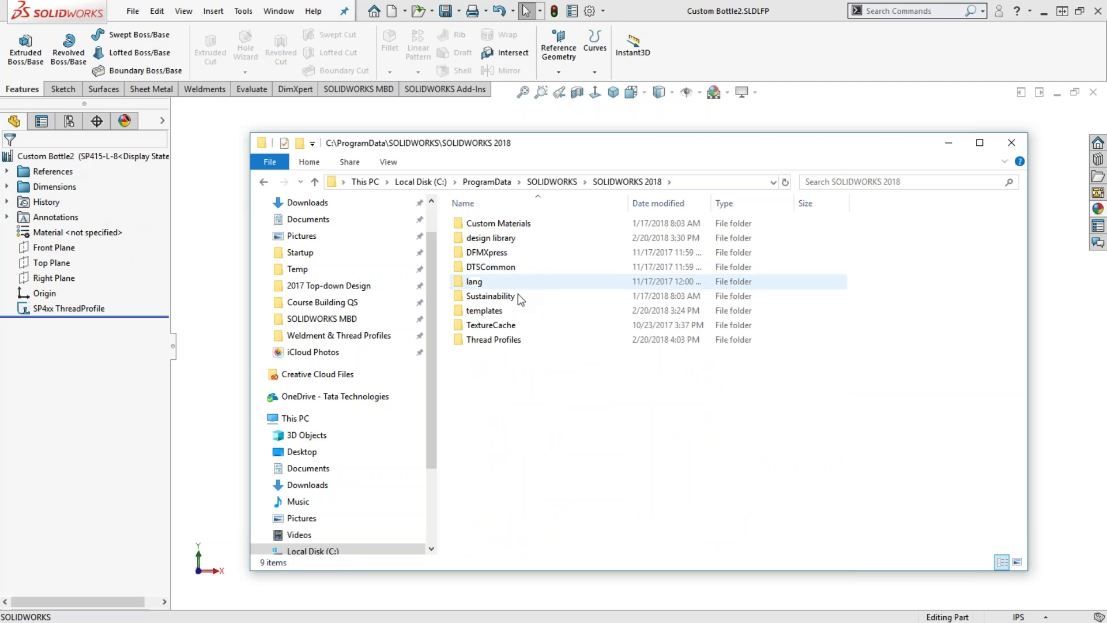
double_click(513, 345)
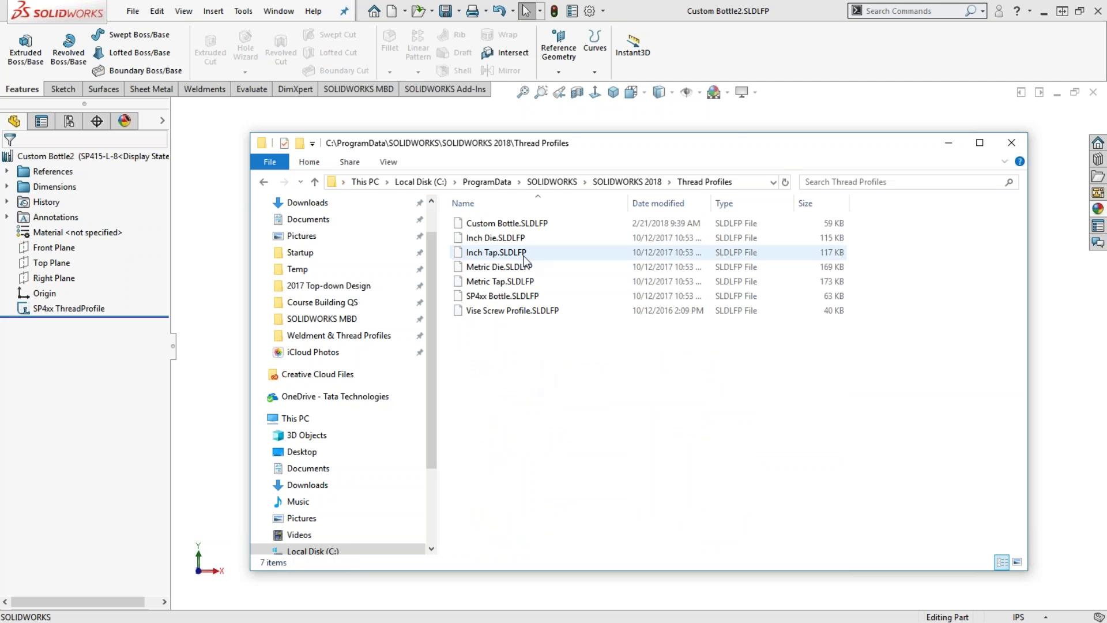
Step: Replace Custom Bottle.SLDLFP in the Thread Profiles folder with the copied Custom Bottle2.SLDLFP
left_click(526, 228)
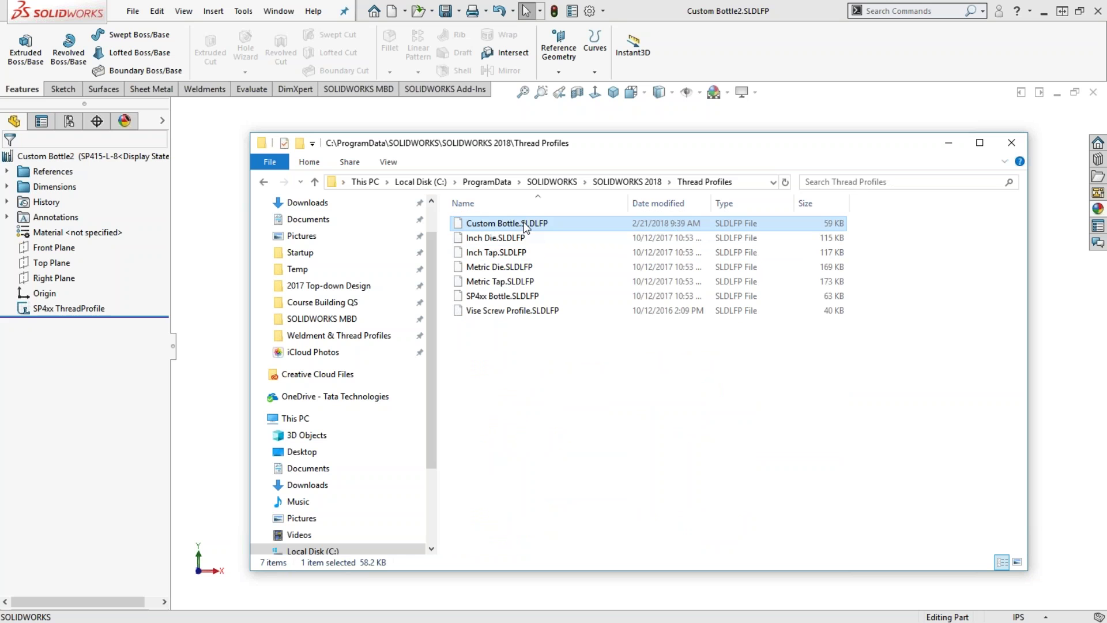
key("Delete")
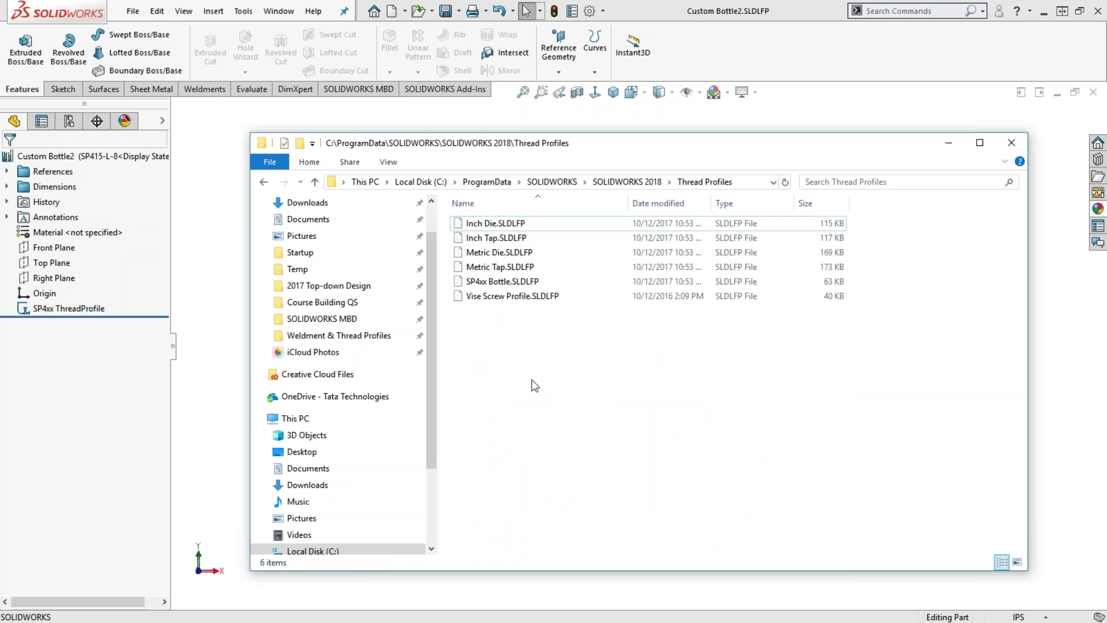
left_click(520, 226)
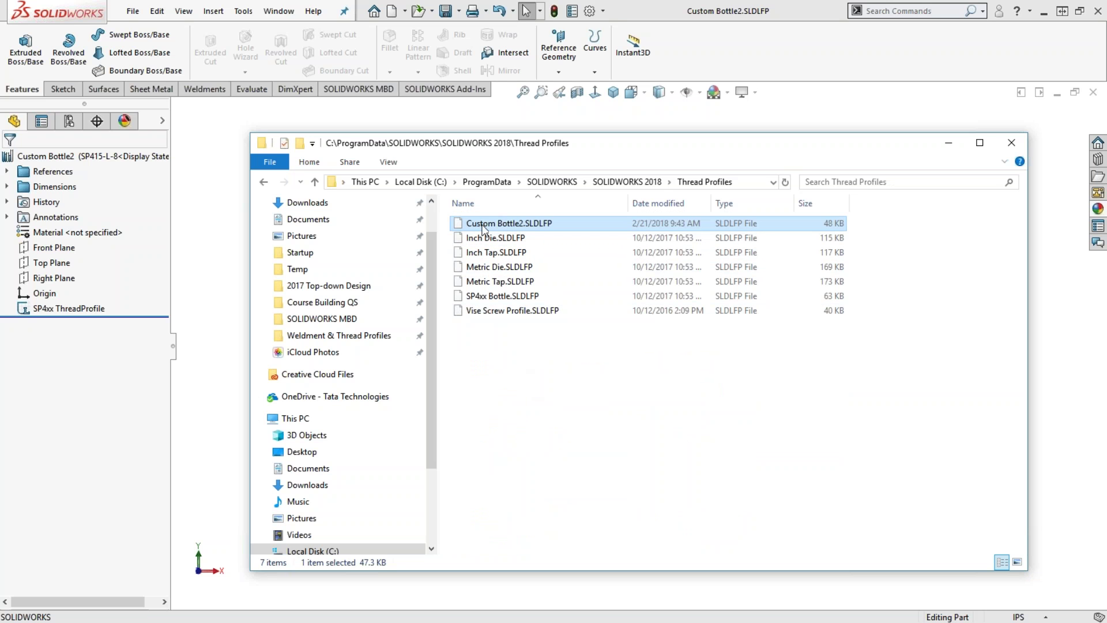
left_click(501, 393)
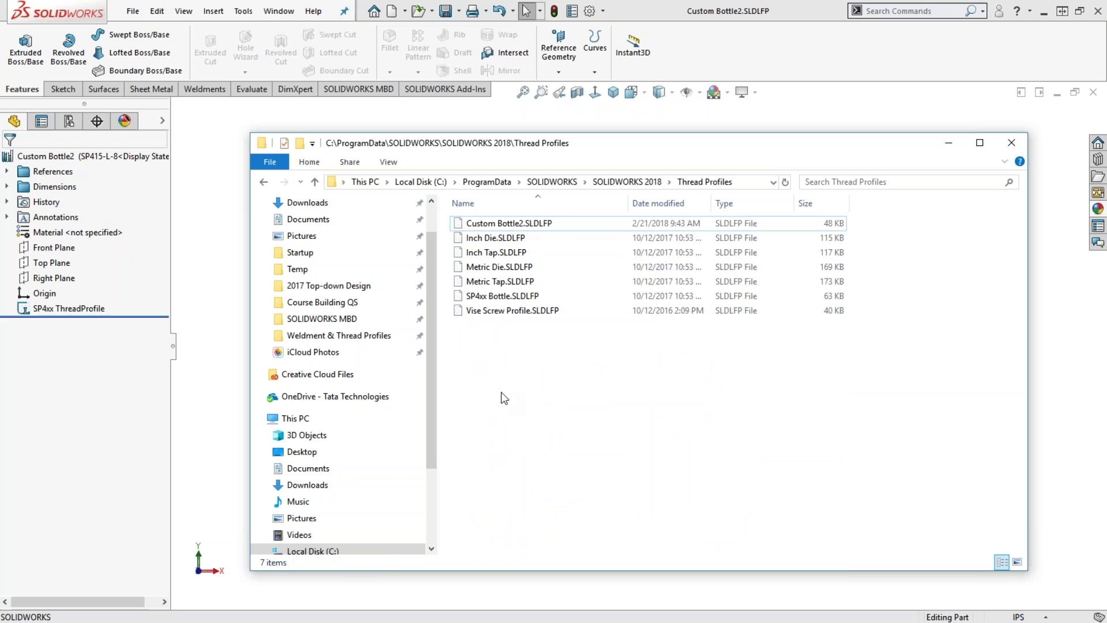
Step: Switch back to SOLIDWORKS, bring up the large bottle part and open its Thread1 feature for editing
left_click(224, 275)
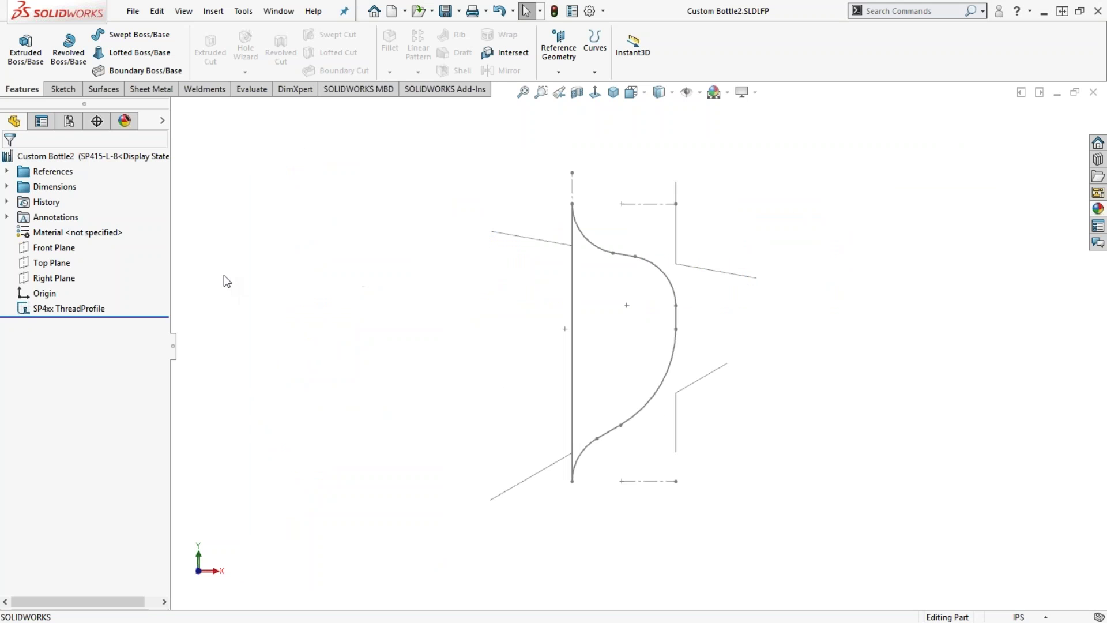
key("ctrl+Tab")
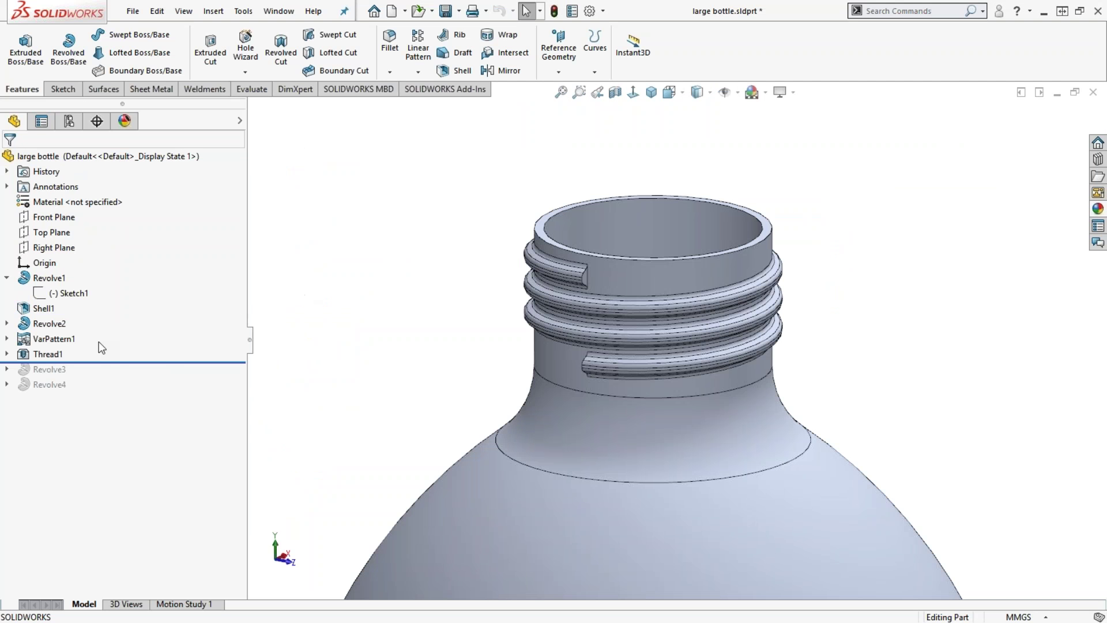
left_click(47, 354)
left_click(56, 315)
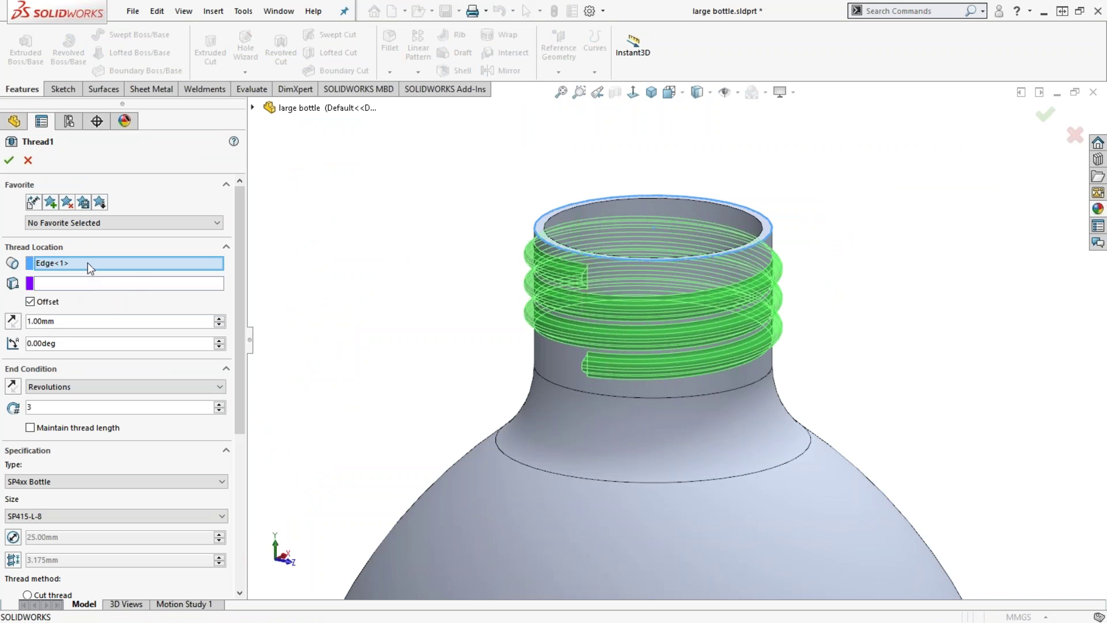
Step: Change Thread1's specification type to Custom Bottle2 with size SP415-L-8 and accept the feature
left_click_drag(239, 270, 241, 389)
left_click(102, 290)
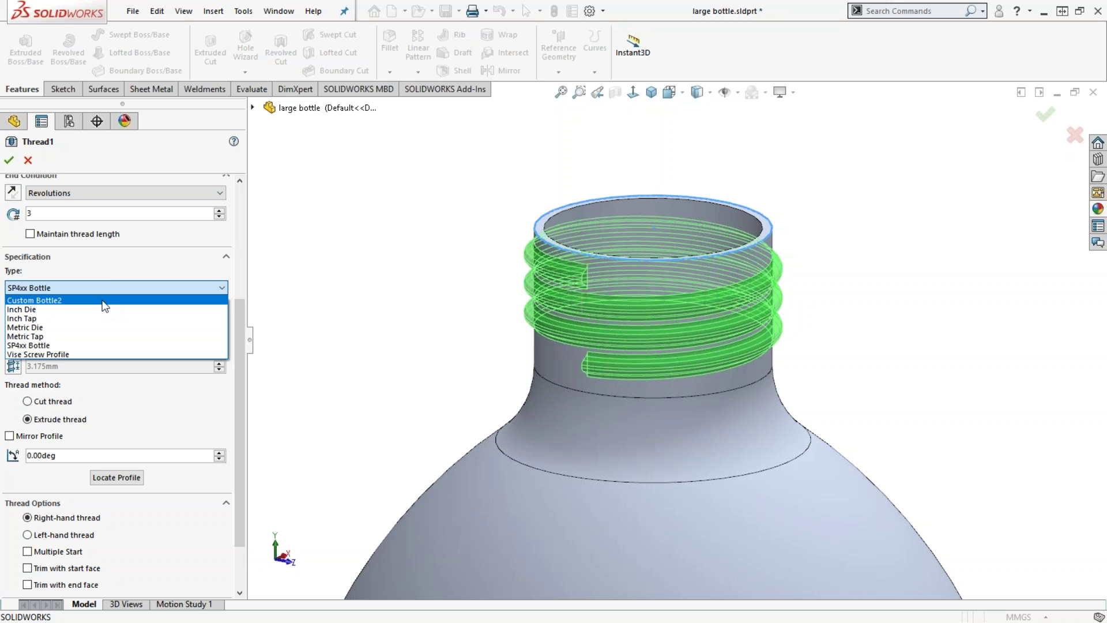
left_click(104, 301)
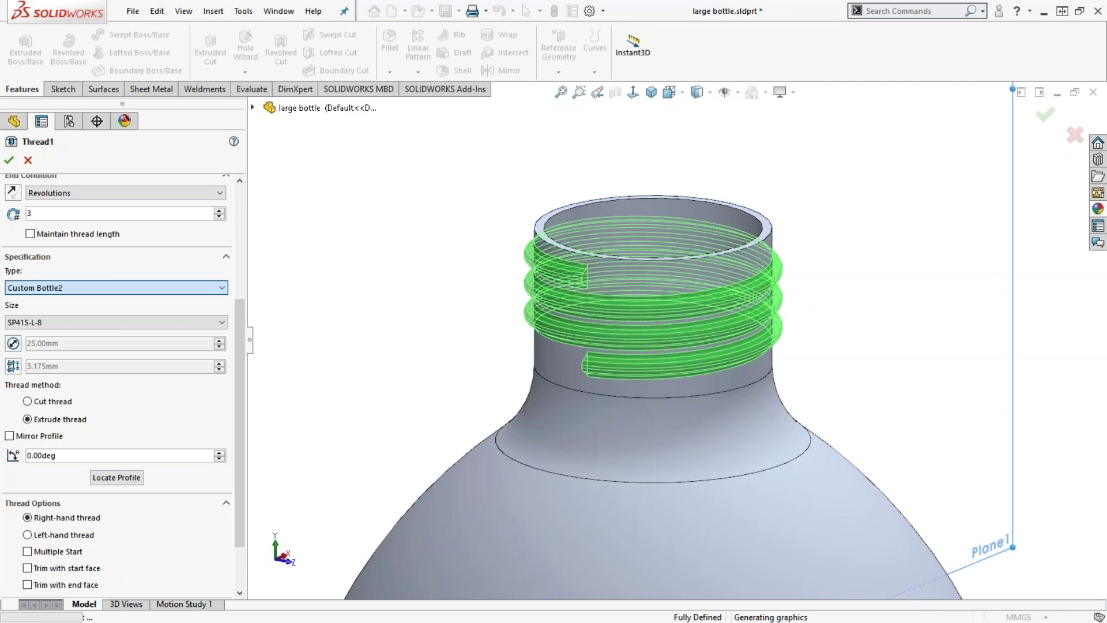
left_click(117, 320)
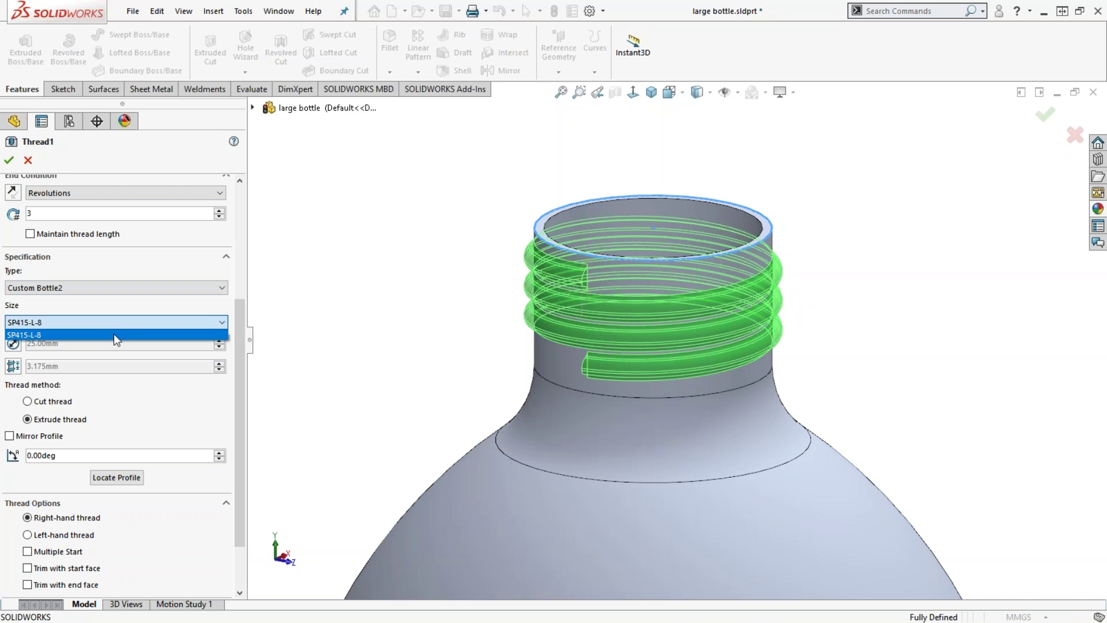
left_click(114, 334)
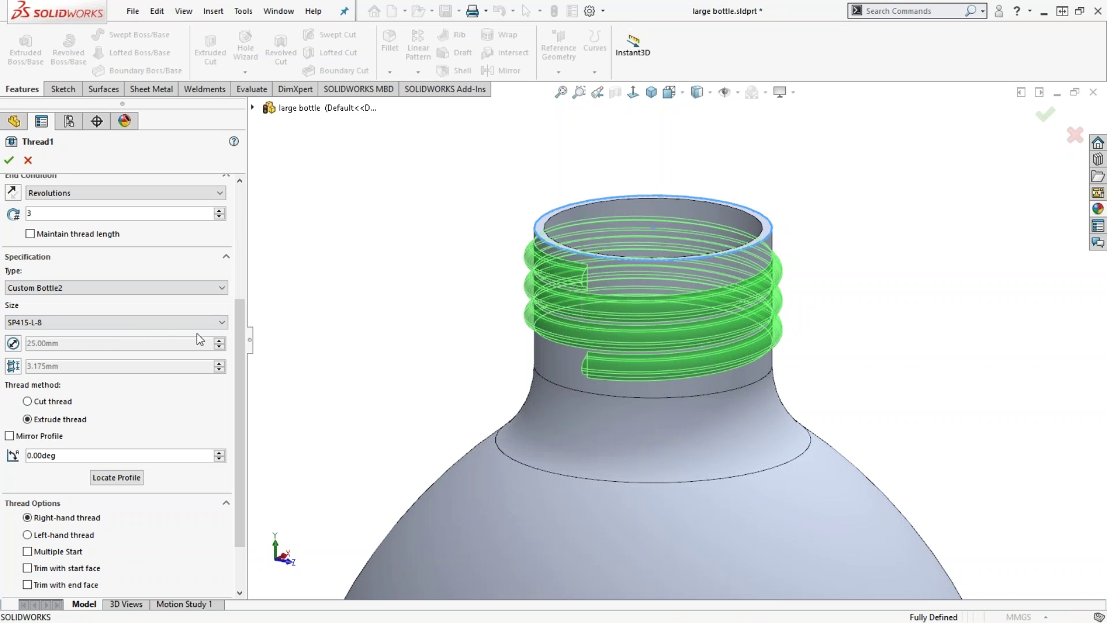
middle_click_drag(555, 338, 496, 327)
scroll(597, 286, "down", 10)
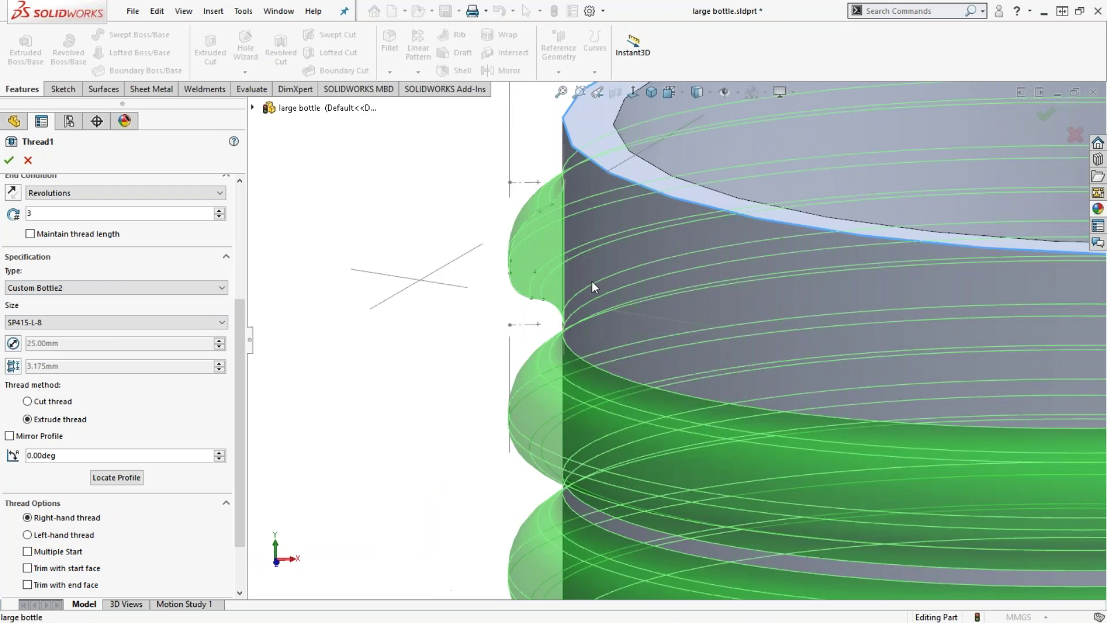
middle_click_drag(586, 248, 591, 274)
scroll(591, 275, "up", 3)
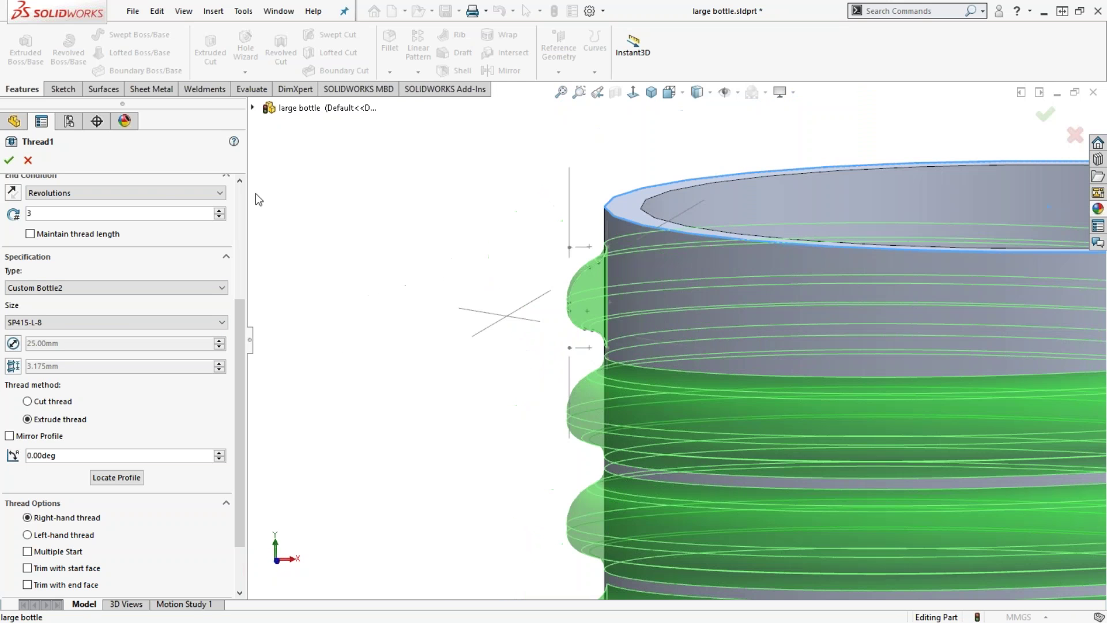
left_click(9, 162)
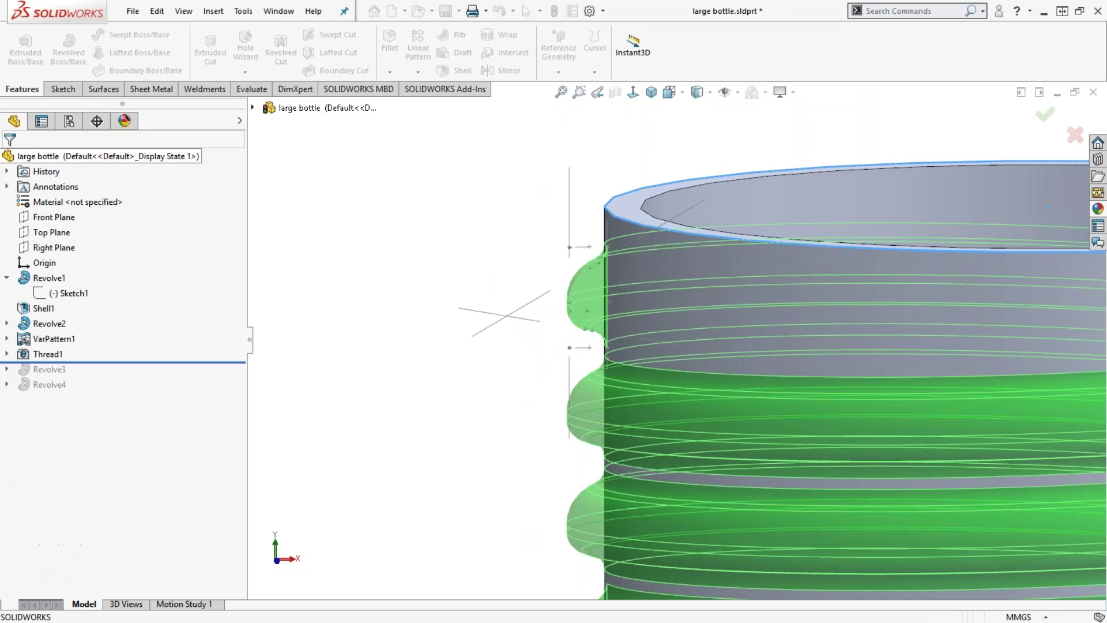
Step: Examine the updated thread on the bottle neck, including its start face profile and the smoothness of its edges
scroll(652, 340, "up", 3)
middle_click_drag(652, 340, 683, 350)
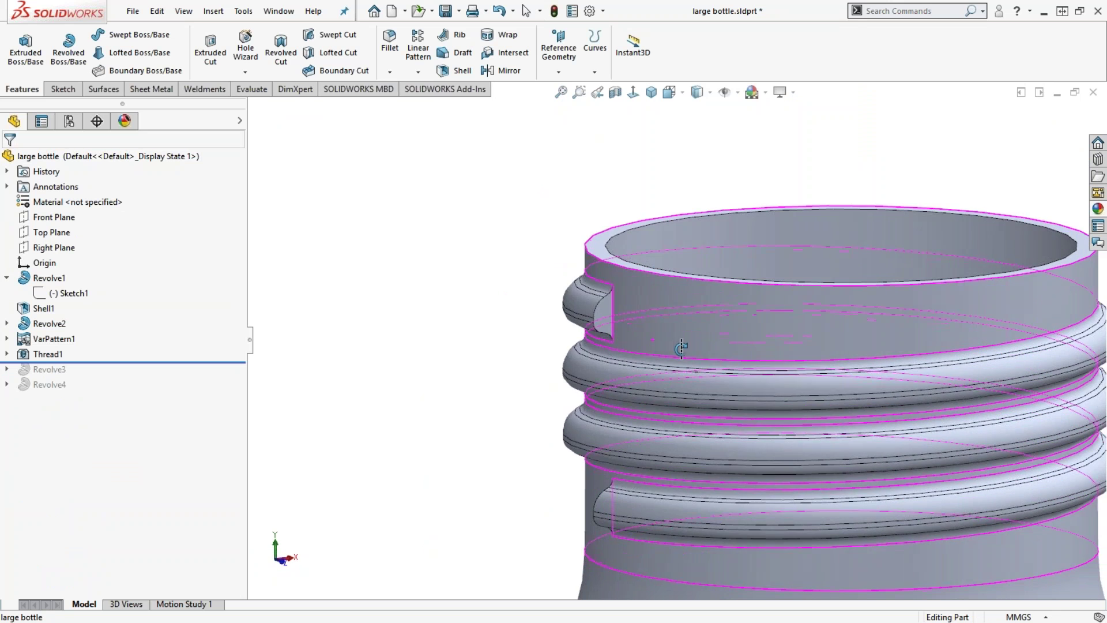
scroll(685, 349, "down", 4)
scroll(684, 349, "up", 3)
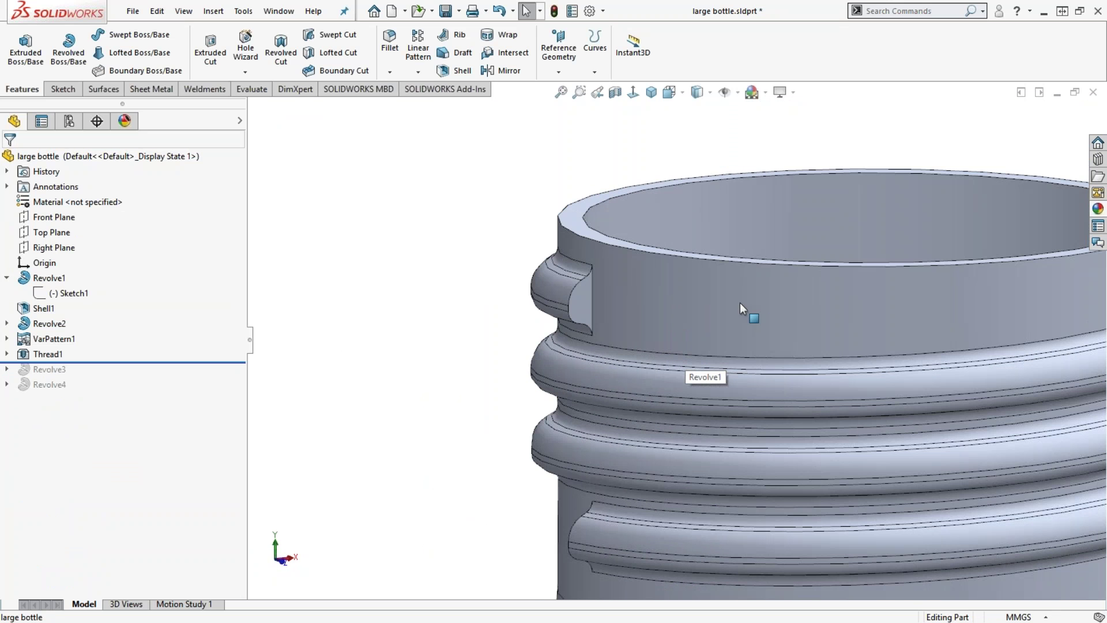
scroll(765, 298, "up", 3)
scroll(802, 331, "down", 3)
scroll(787, 390, "up", 4)
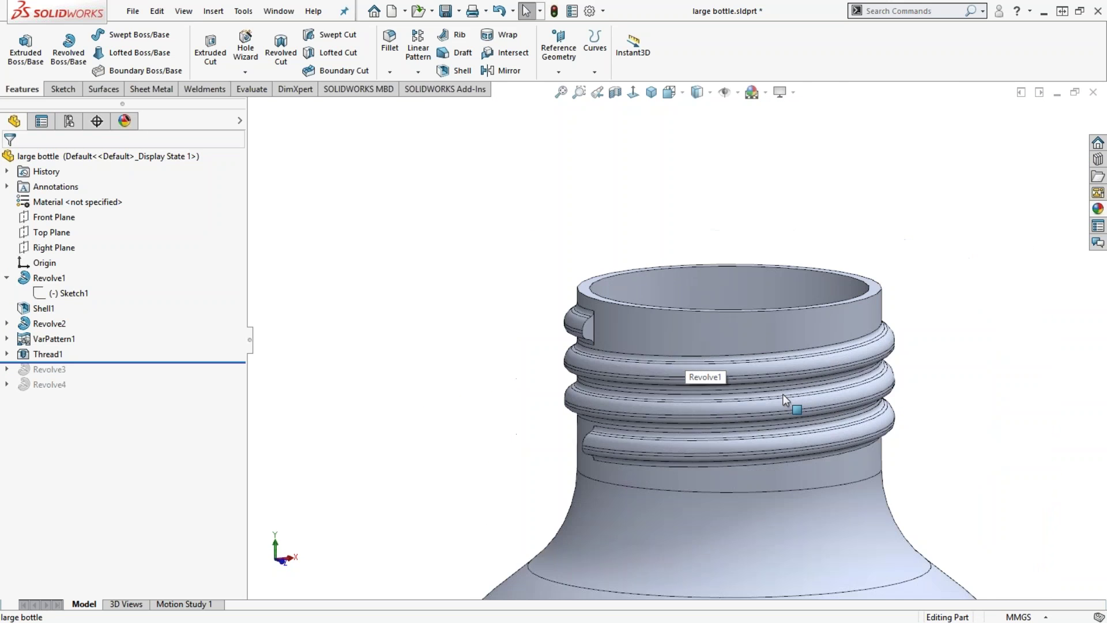
scroll(782, 393, "down", 1)
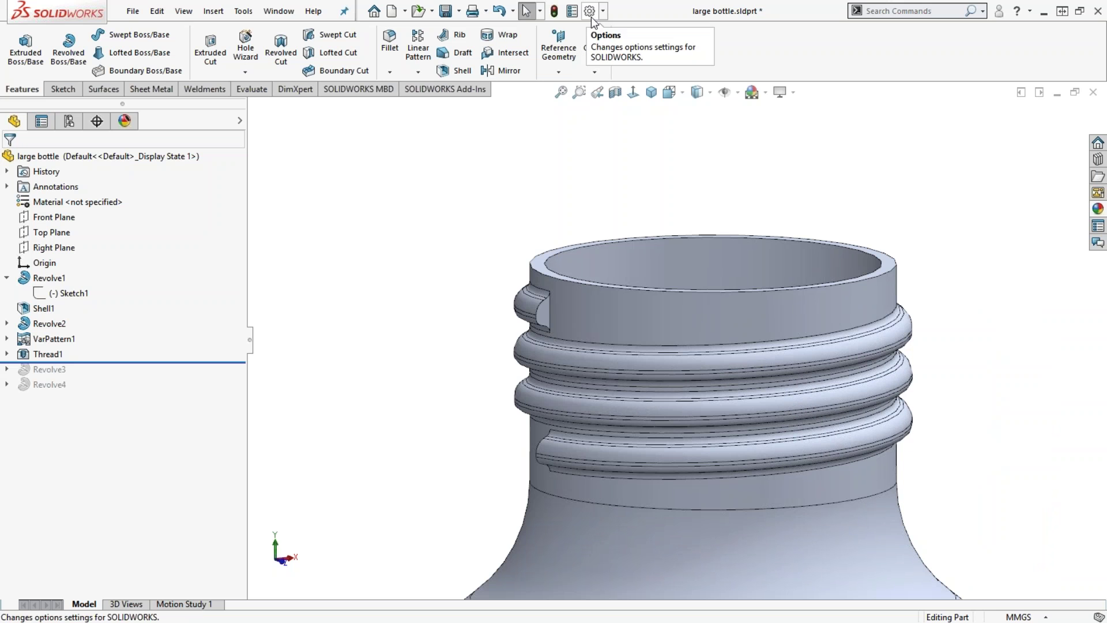
scroll(579, 310, "down", 4)
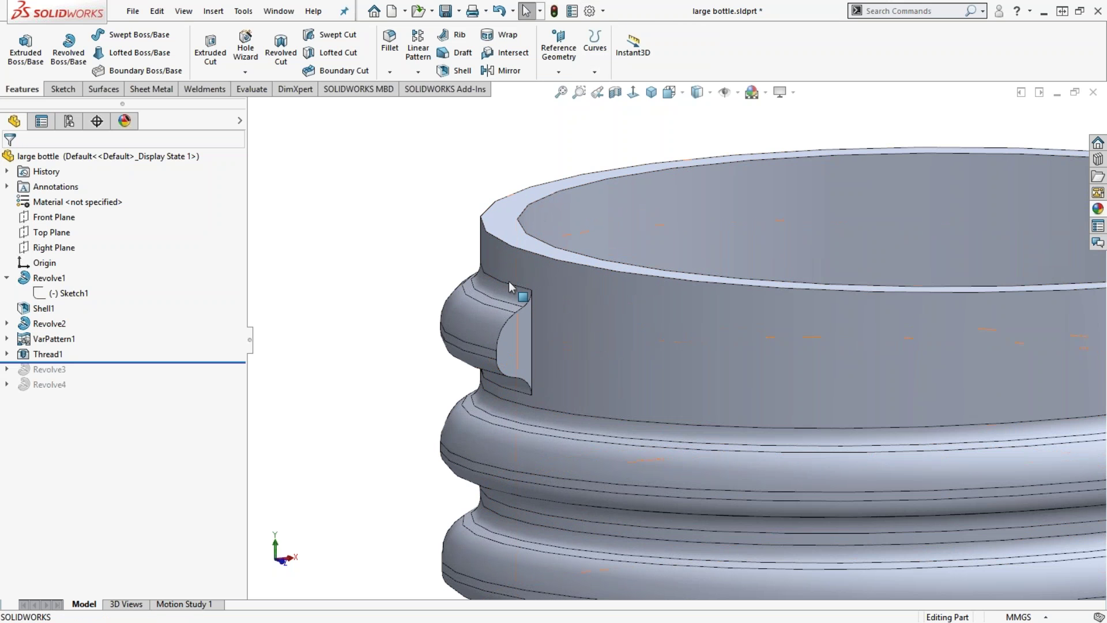
scroll(509, 282, "up", 6)
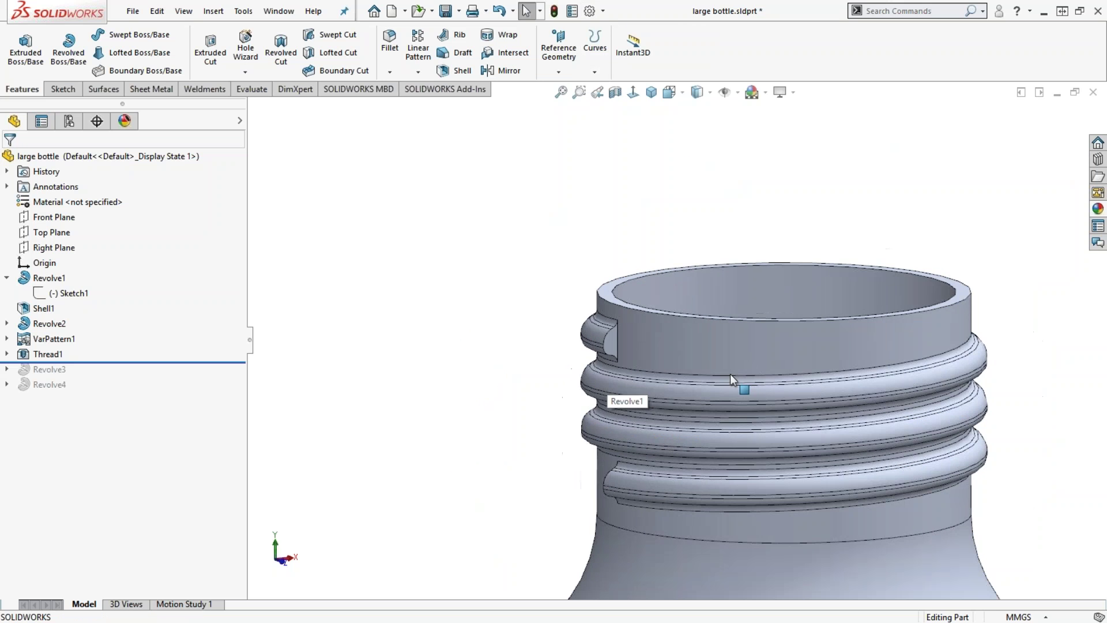
scroll(796, 334, "down", 4)
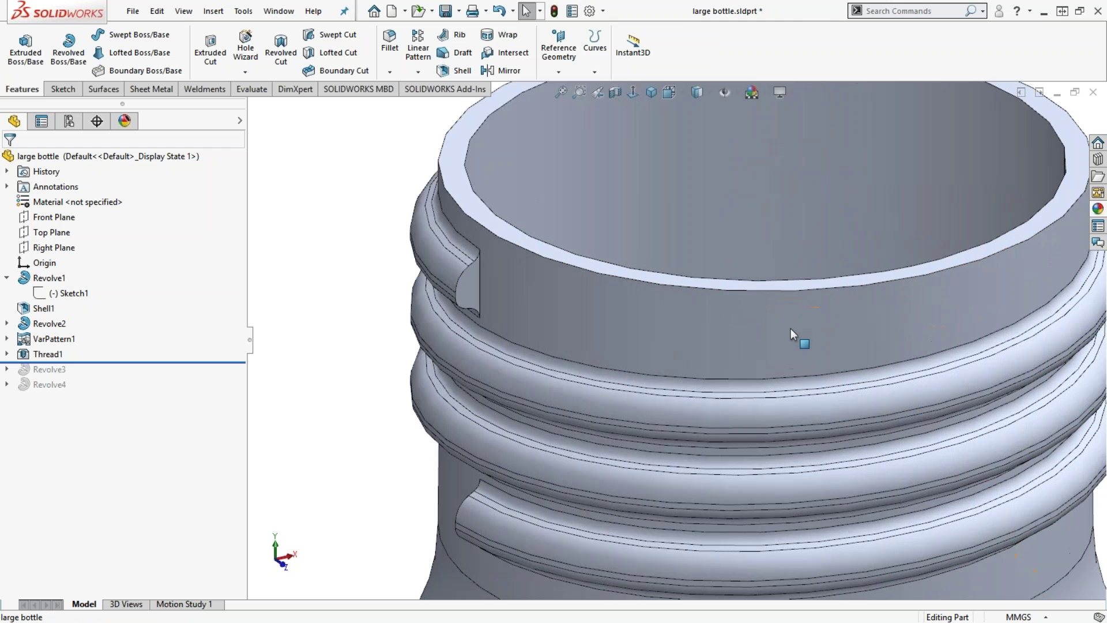
scroll(790, 327, "up", 4)
Step: In the document's image quality settings, raise the shaded resolution to 0.06953285 mm deviation and the wireframe resolution slightly further toward High
left_click(590, 10)
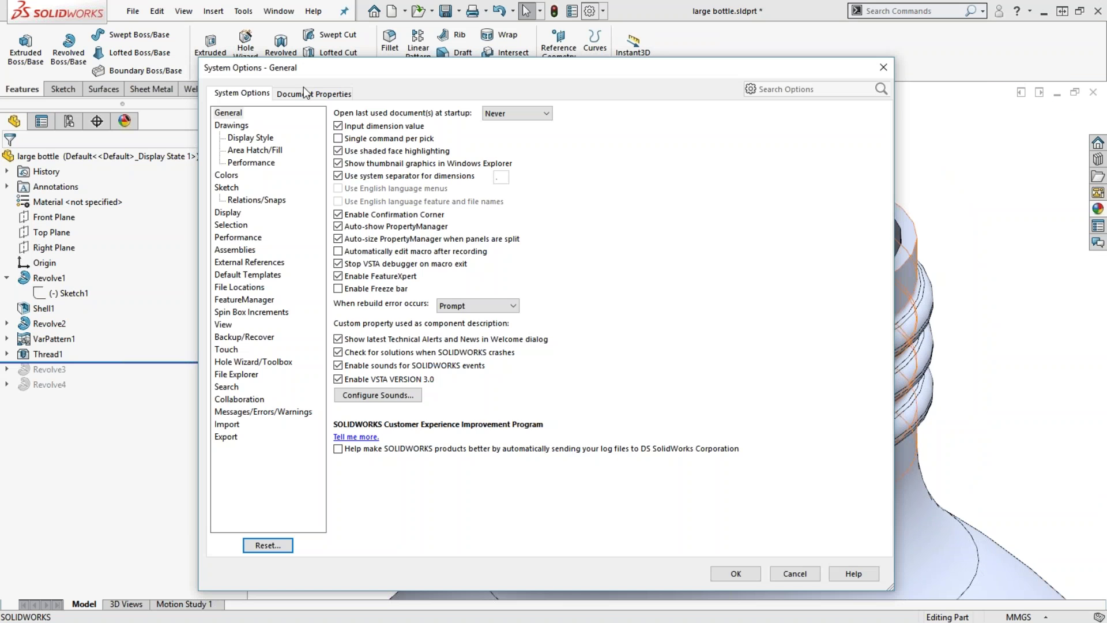
left_click(298, 94)
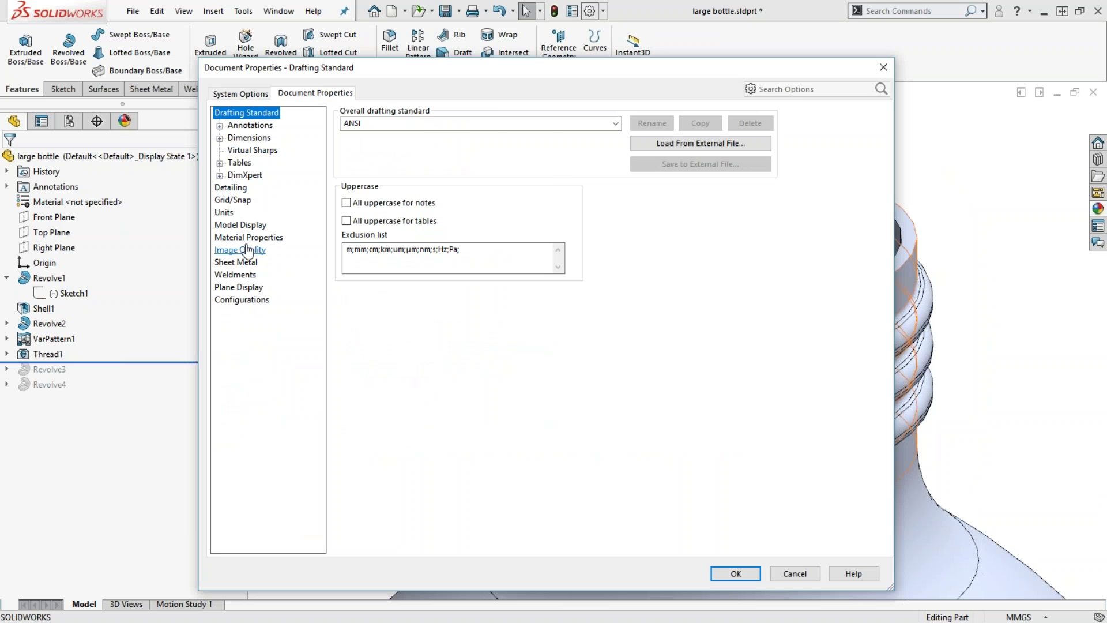
left_click(247, 250)
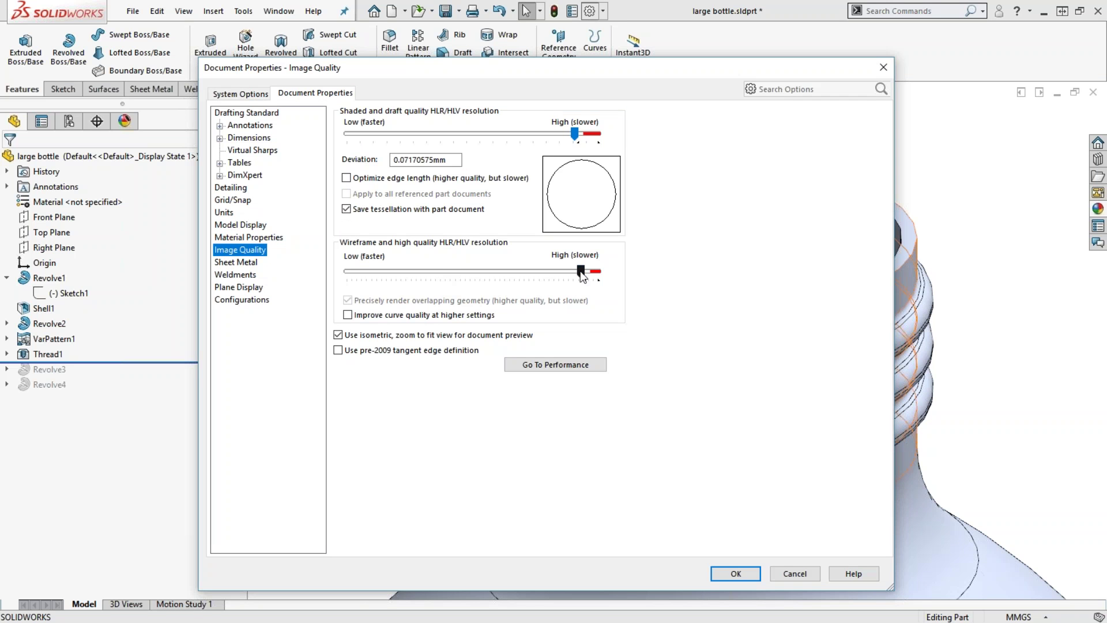
left_click_drag(574, 134, 586, 136)
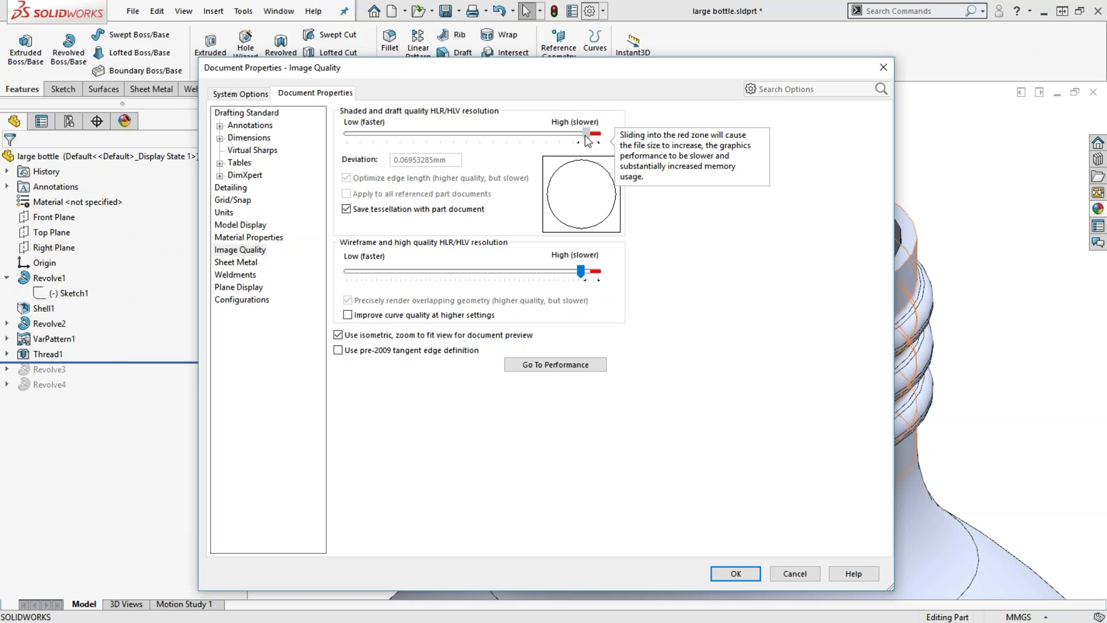
left_click_drag(580, 281, 586, 277)
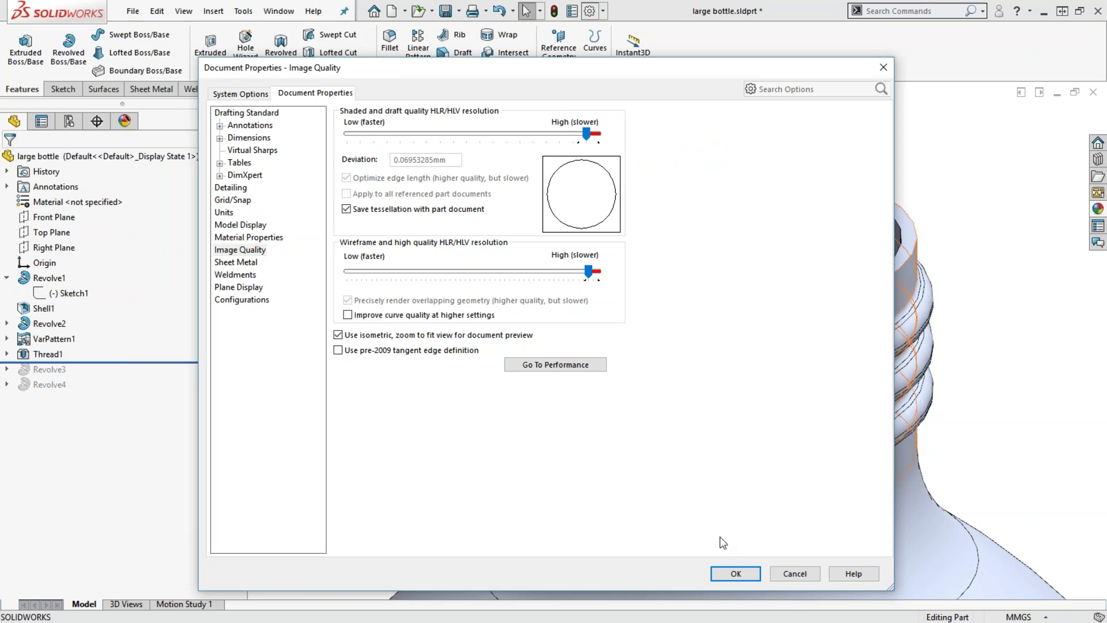
left_click(735, 573)
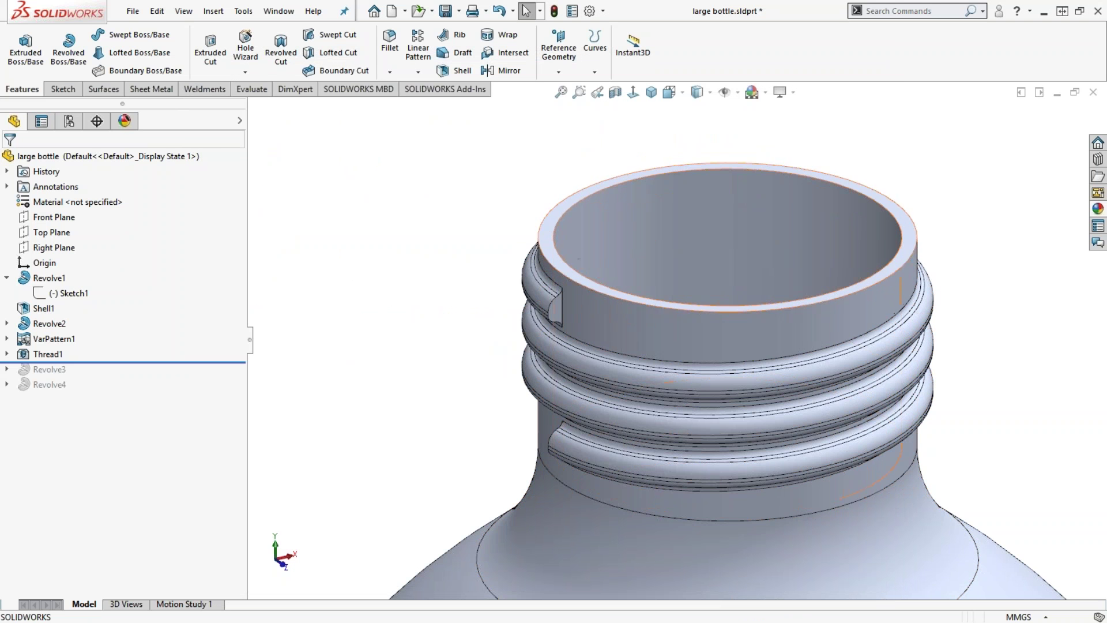
Step: Roll the feature history forward past Thread1 to include Revolve3 and Revolve4
scroll(619, 325, "down", 5)
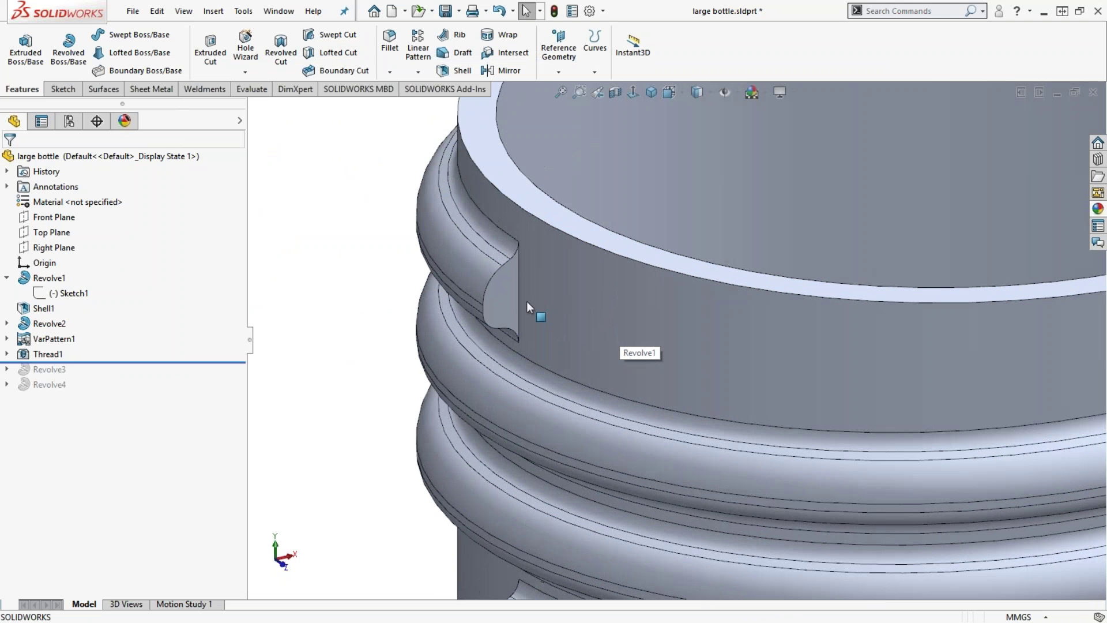
scroll(527, 301, "down", 4)
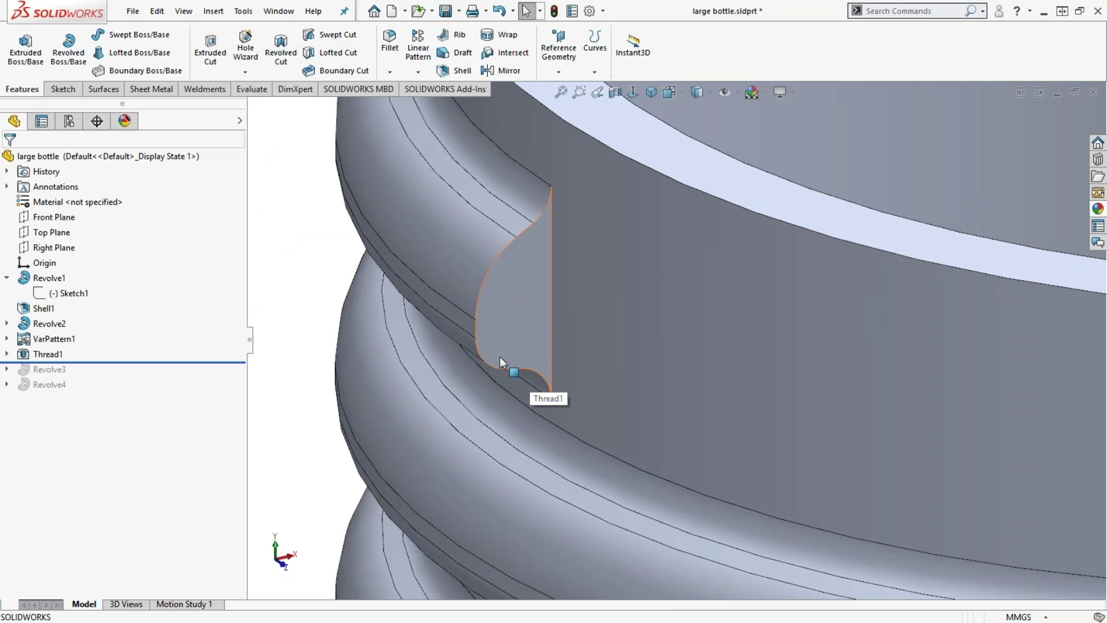
scroll(550, 362, "up", 10)
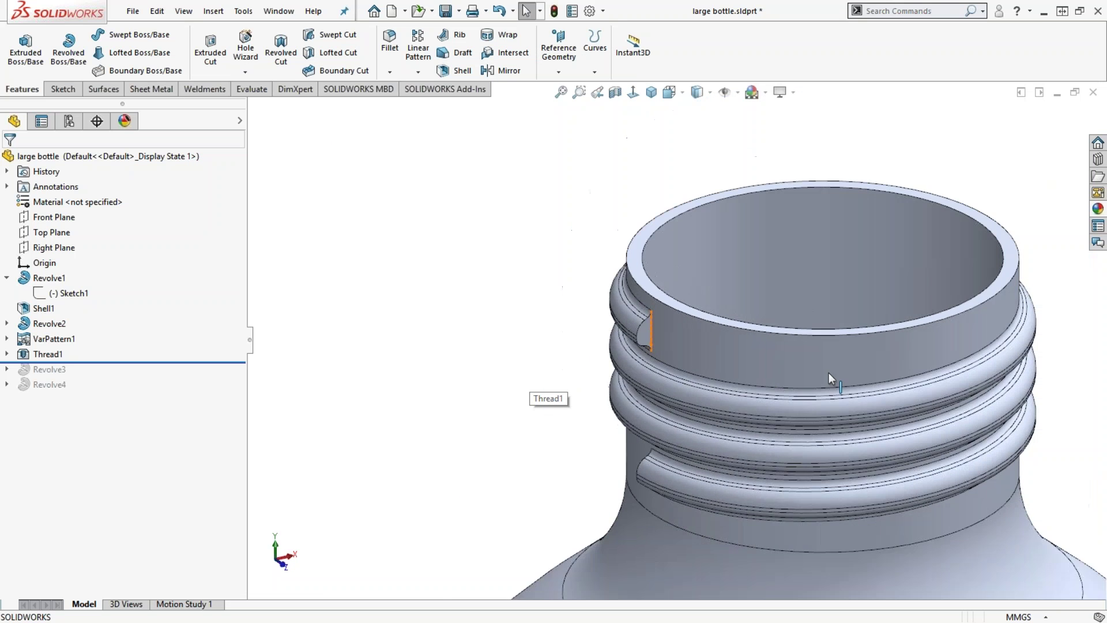
scroll(844, 373, "up", 5)
scroll(765, 419, "down", 3)
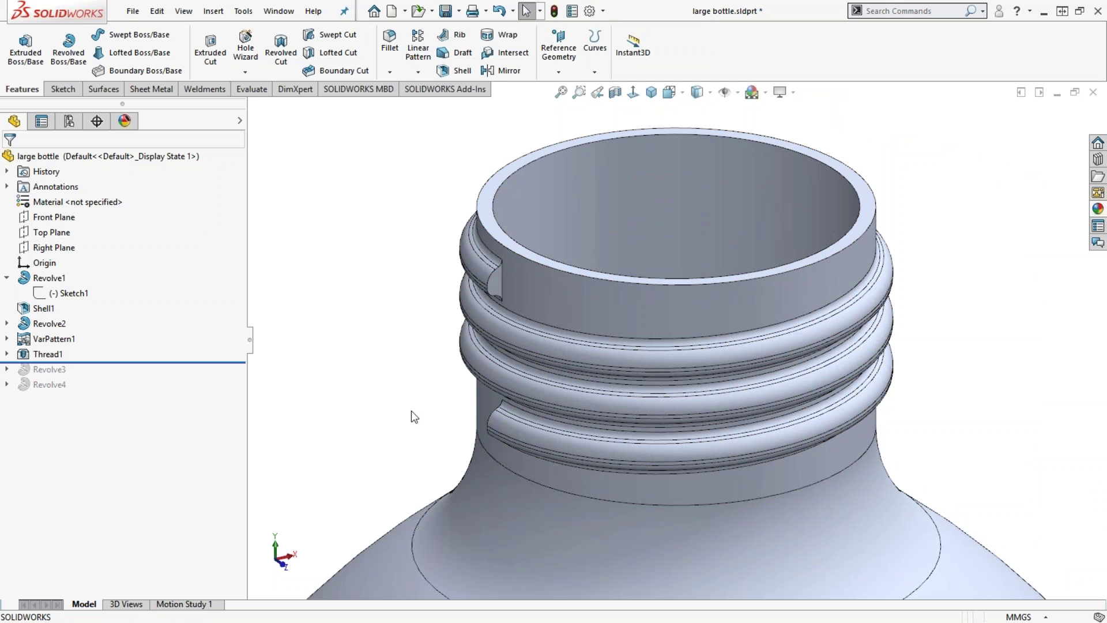
middle_click_drag(411, 419, 424, 372)
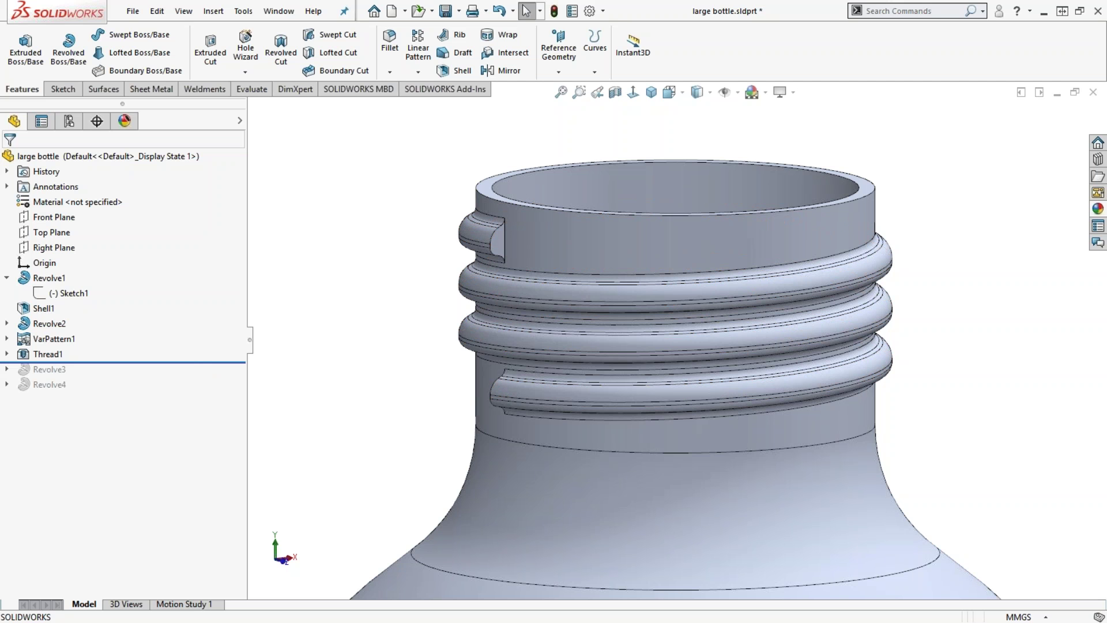
left_click_drag(192, 362, 193, 393)
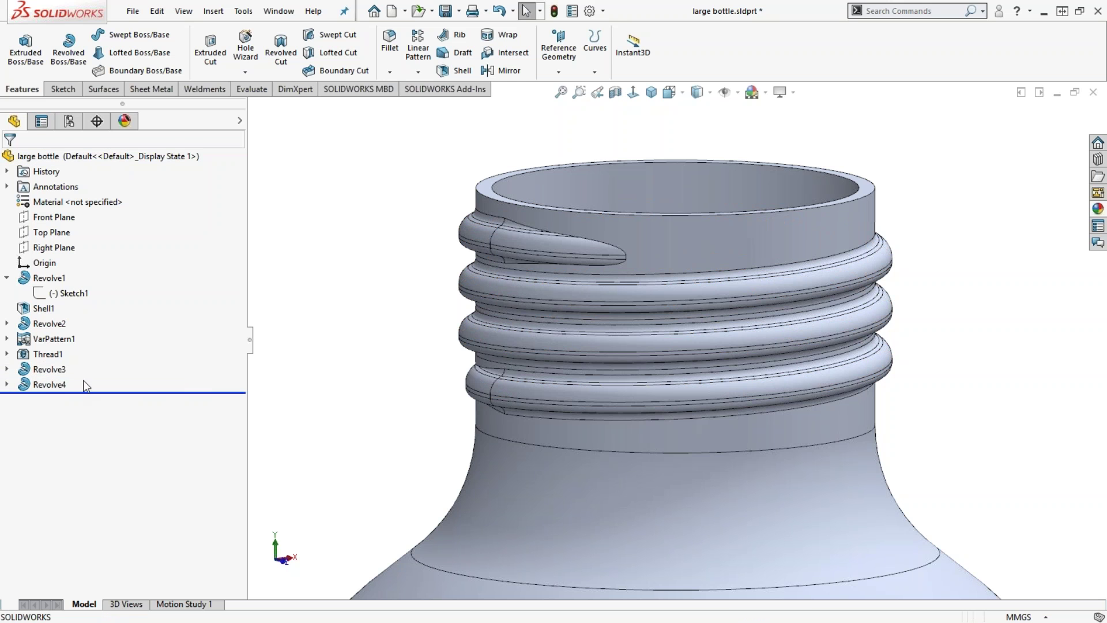
Step: Inspect the revolved run-outs at both ends of the bottle thread from several angles and the bottle neck overall
scroll(435, 320, "up", 1)
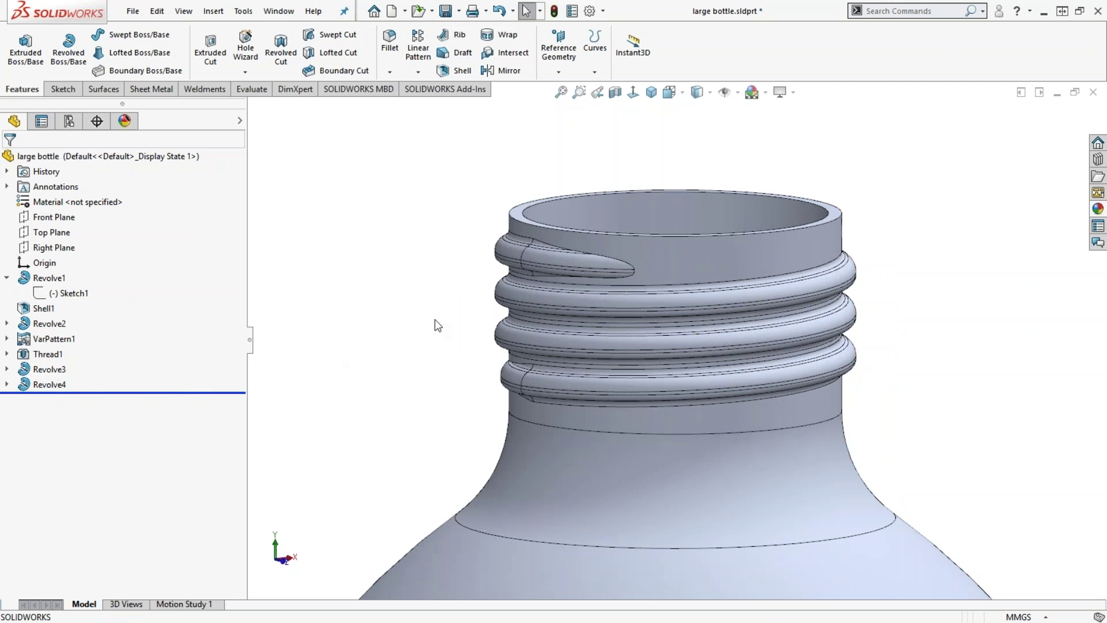
scroll(557, 269, "down", 5)
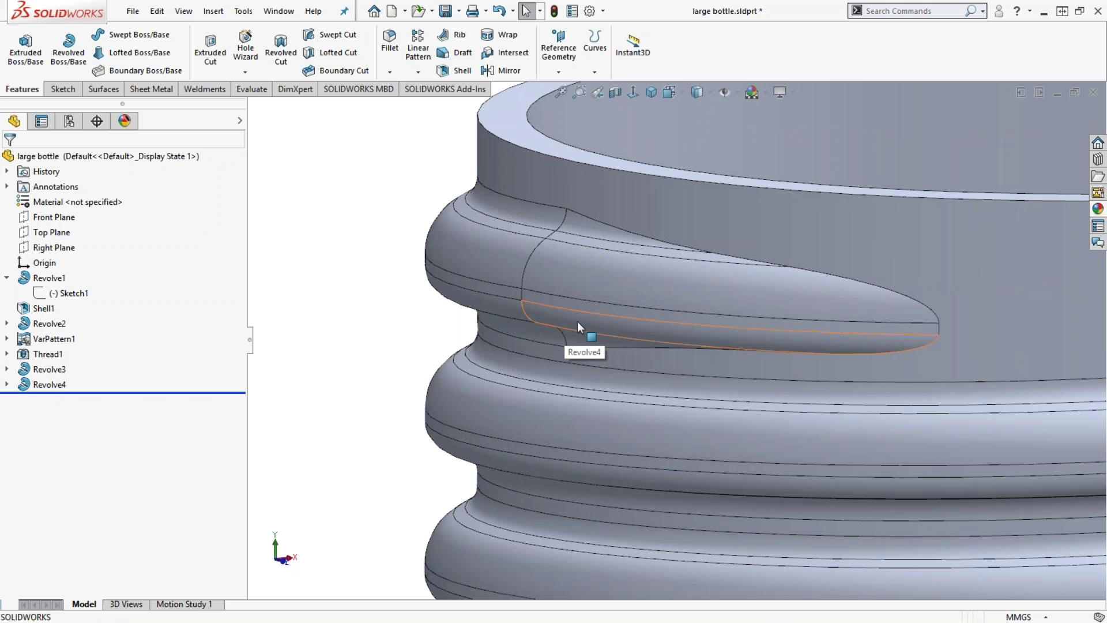
scroll(578, 320, "up", 4)
middle_click_drag(580, 320, 698, 352)
scroll(671, 345, "up", 4)
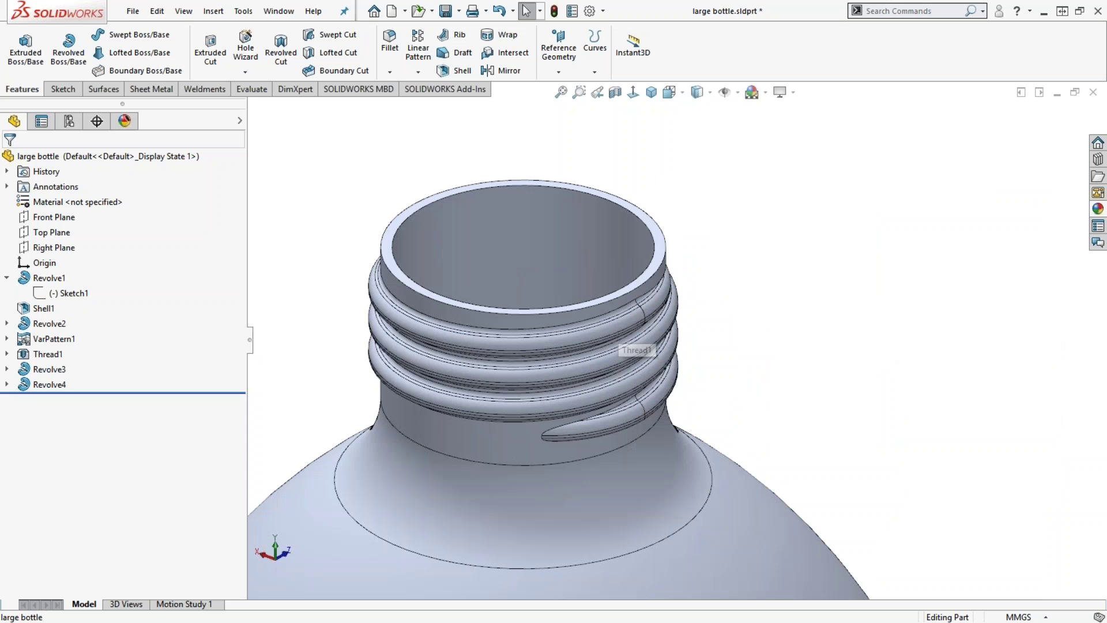
scroll(625, 407, "up", 4)
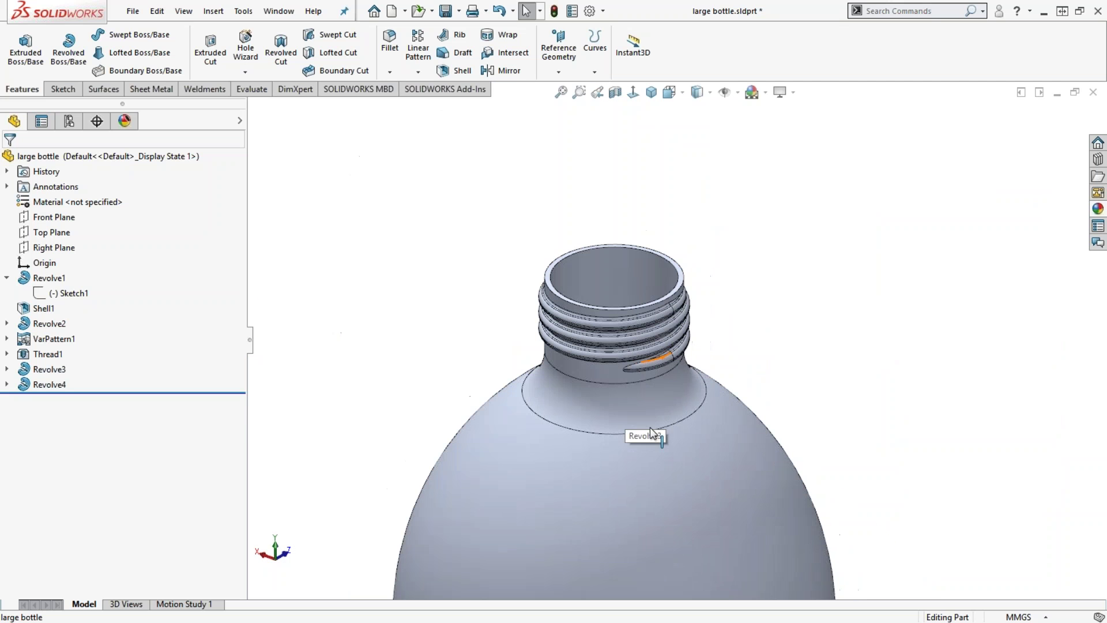
scroll(667, 396, "up", 2)
middle_click_drag(656, 404, 549, 385)
scroll(774, 420, "down", 2)
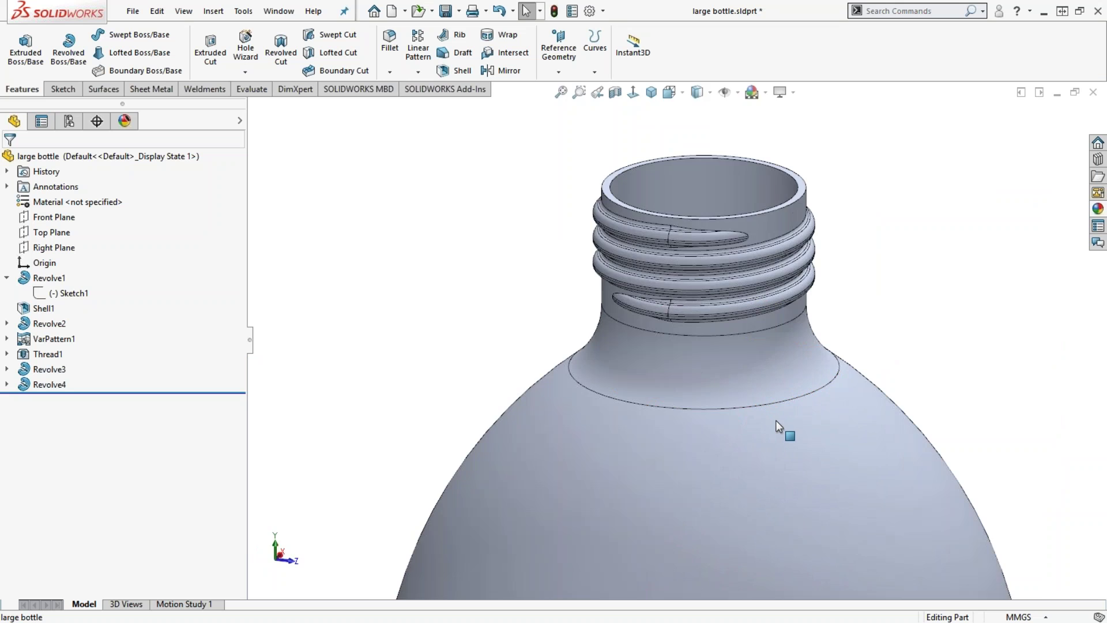
scroll(778, 426, "up", 2)
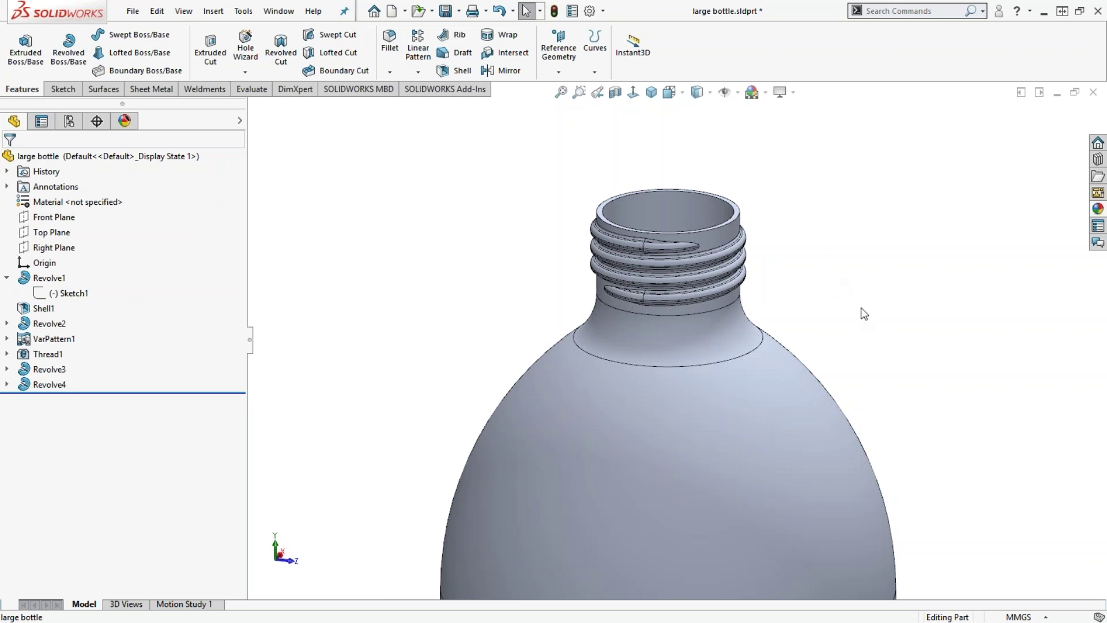
Step: Minimize SOLIDWORKS, return to the slide show and advance past the "Let's get started!" slide
left_click(1043, 12)
left_click(948, 142)
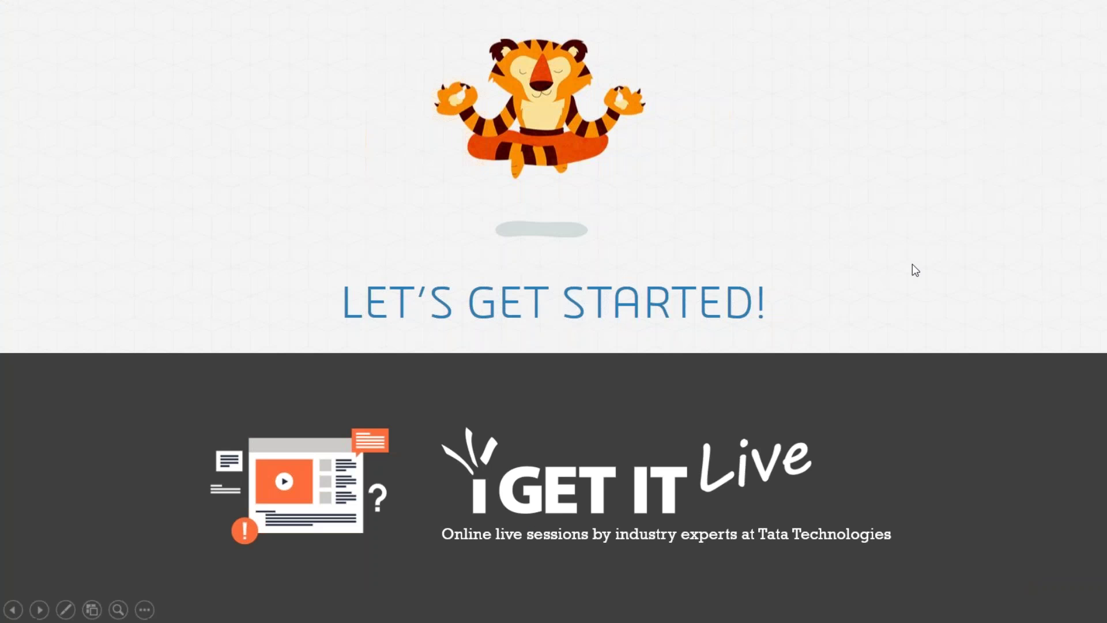
left_click(947, 385)
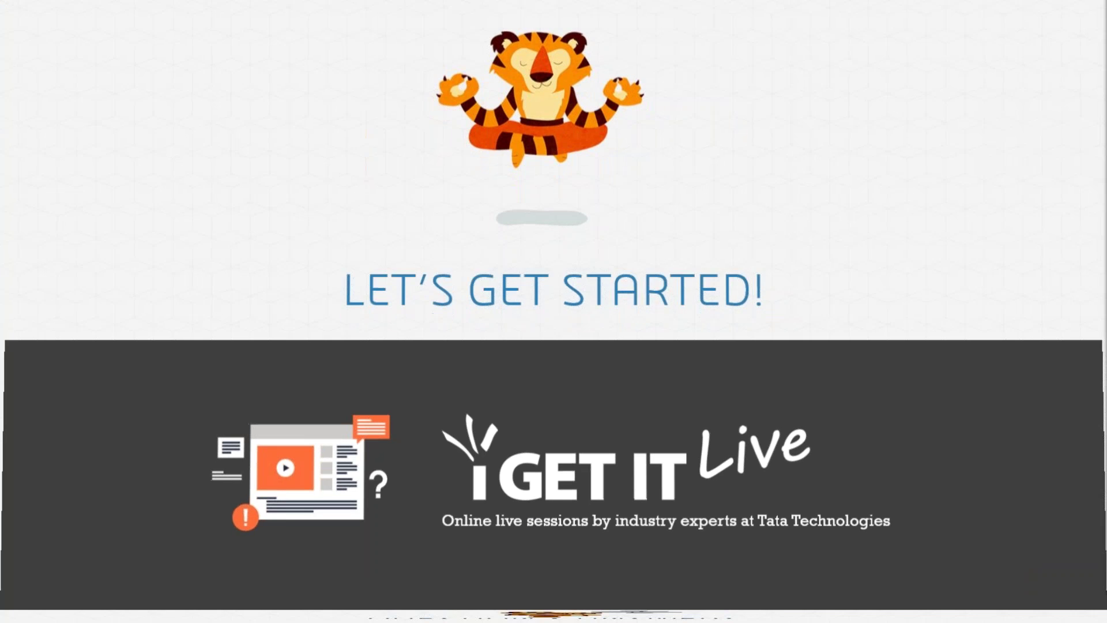